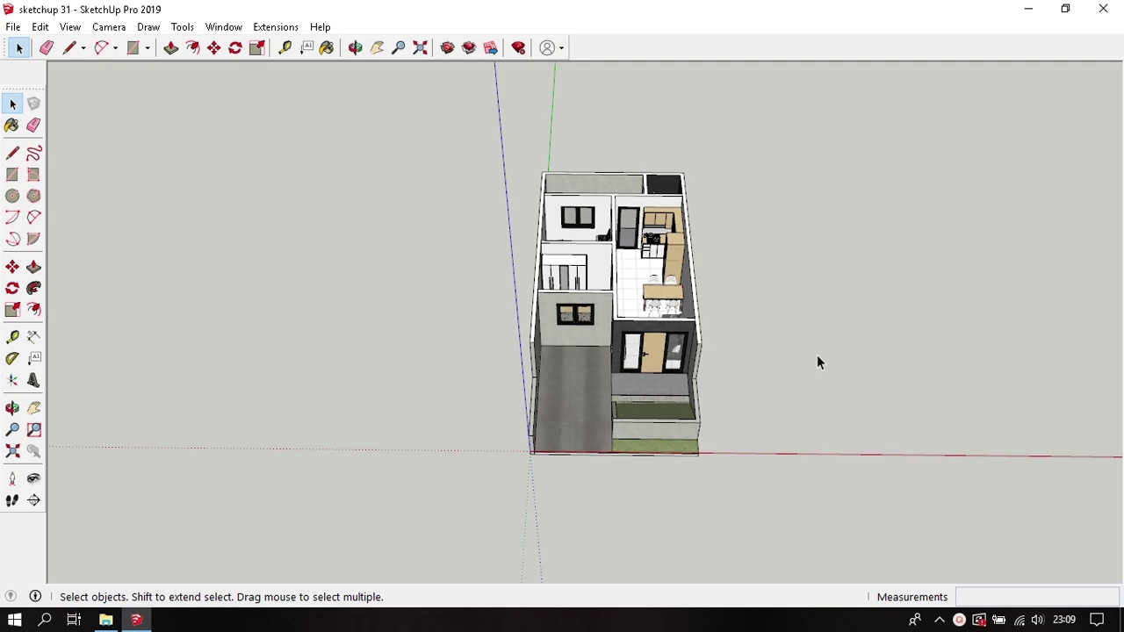
Step: Draw a rectangle over the kitchen and dining area at ceiling level
{"action": "key", "text": "r"}
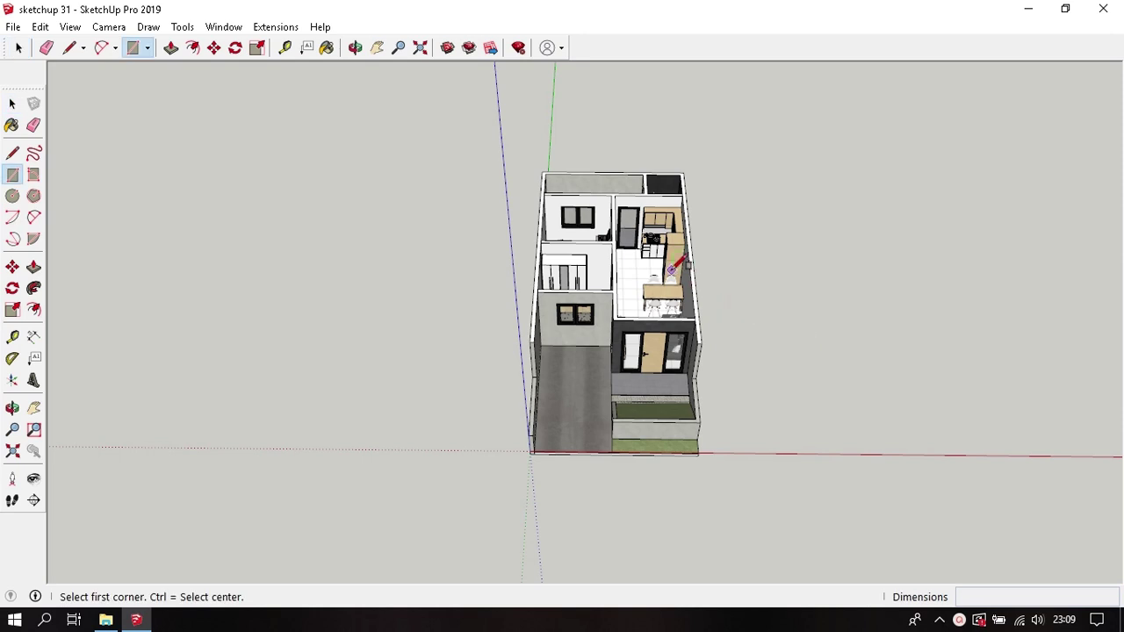
{"action": "scroll", "coordinate": [667, 259], "scroll_direction": "up", "scroll_amount": 5}
{"action": "mouse_move", "coordinate": [667, 259]}
{"action": "middle_mouse_down"}
{"action": "mouse_move", "coordinate": [646, 270]}
{"action": "mouse_move", "coordinate": [610, 180]}
{"action": "middle_mouse_up"}
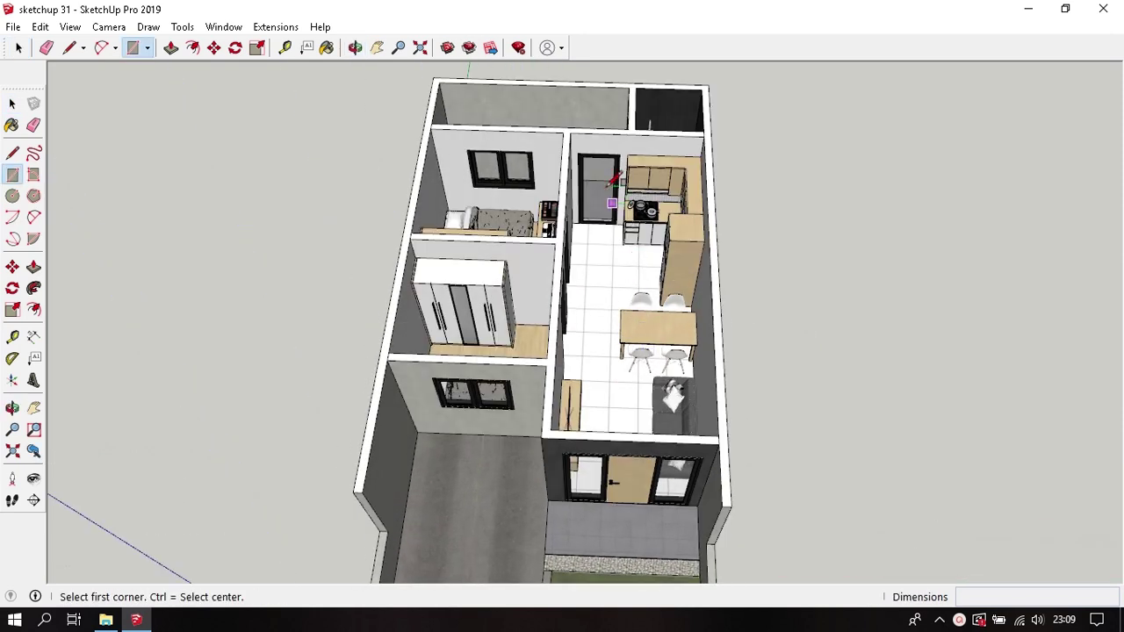
{"action": "left_click", "coordinate": [571, 132]}
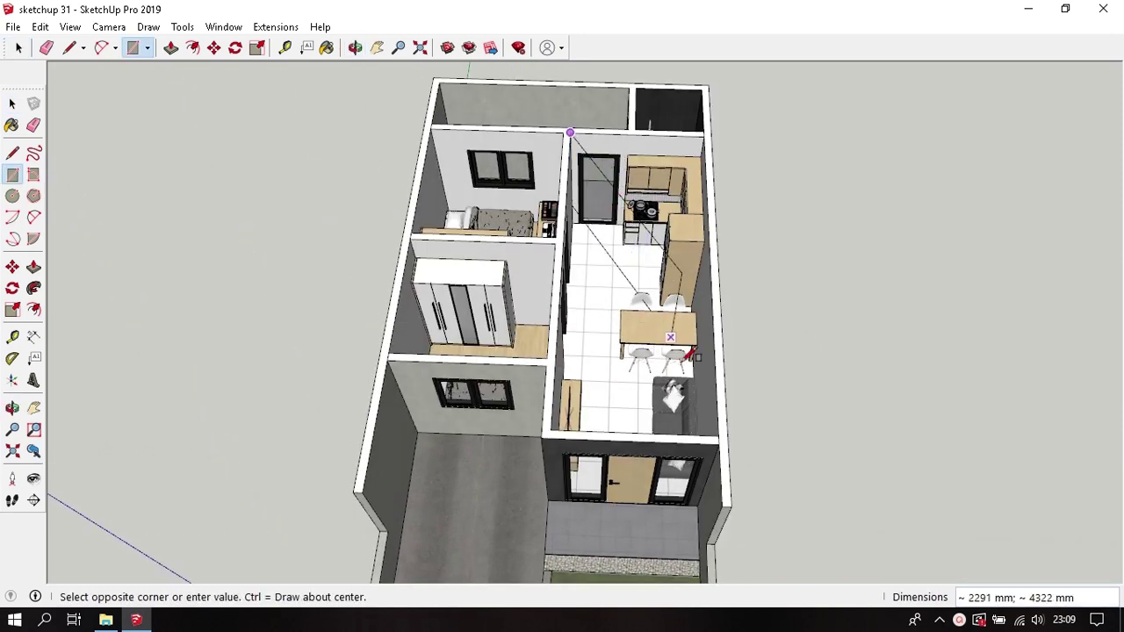
{"action": "left_click", "coordinate": [721, 433]}
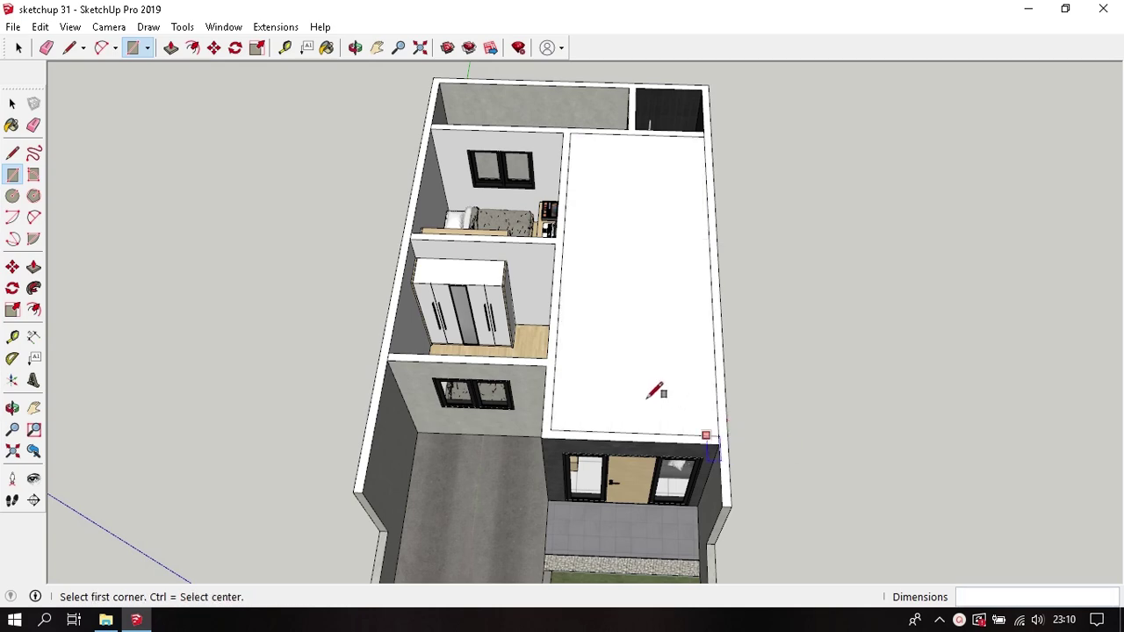
{"action": "mouse_move", "coordinate": [662, 391]}
{"action": "middle_mouse_down"}
{"action": "mouse_move", "coordinate": [689, 255]}
{"action": "mouse_move", "coordinate": [672, 251]}
{"action": "mouse_move", "coordinate": [657, 346]}
{"action": "middle_mouse_up"}
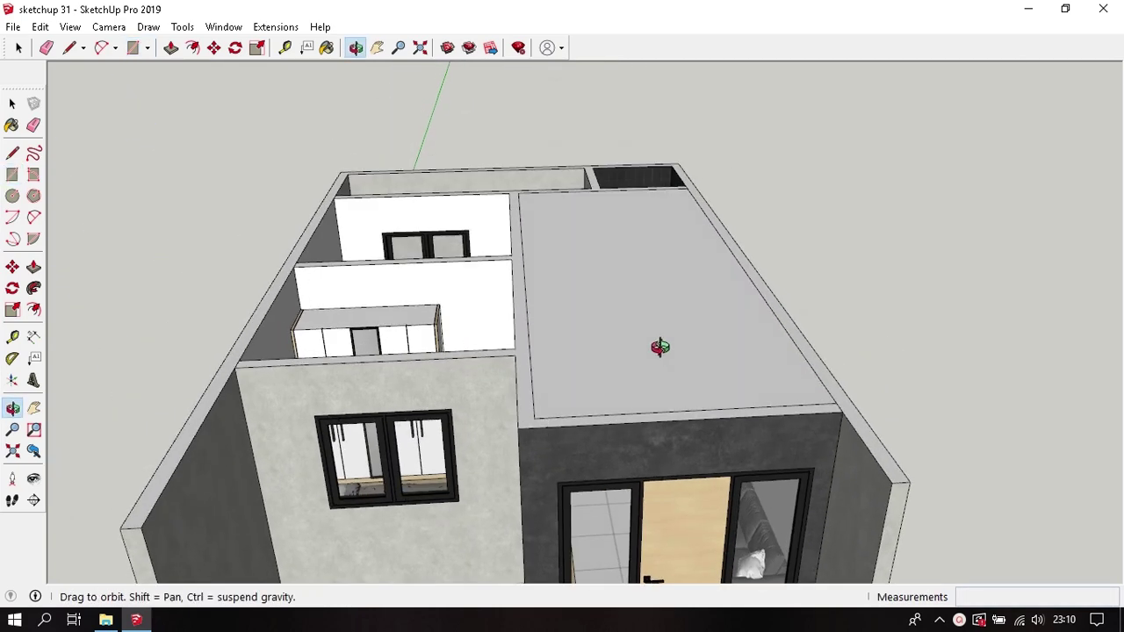
{"action": "scroll", "coordinate": [653, 302], "scroll_direction": "up", "scroll_amount": 2}
{"action": "scroll", "coordinate": [618, 320], "scroll_direction": "up", "scroll_amount": 2}
Step: Push/Pull the rectangle up into a 69 mm thick ceiling slab
{"action": "key", "text": "p"}
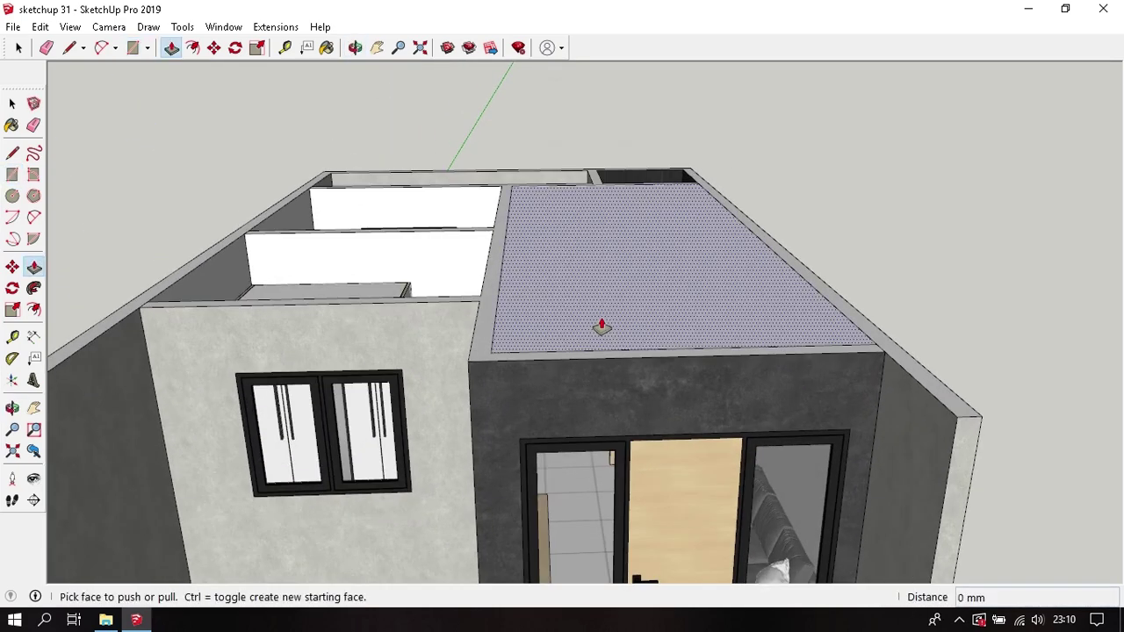
{"action": "left_click", "coordinate": [602, 326]}
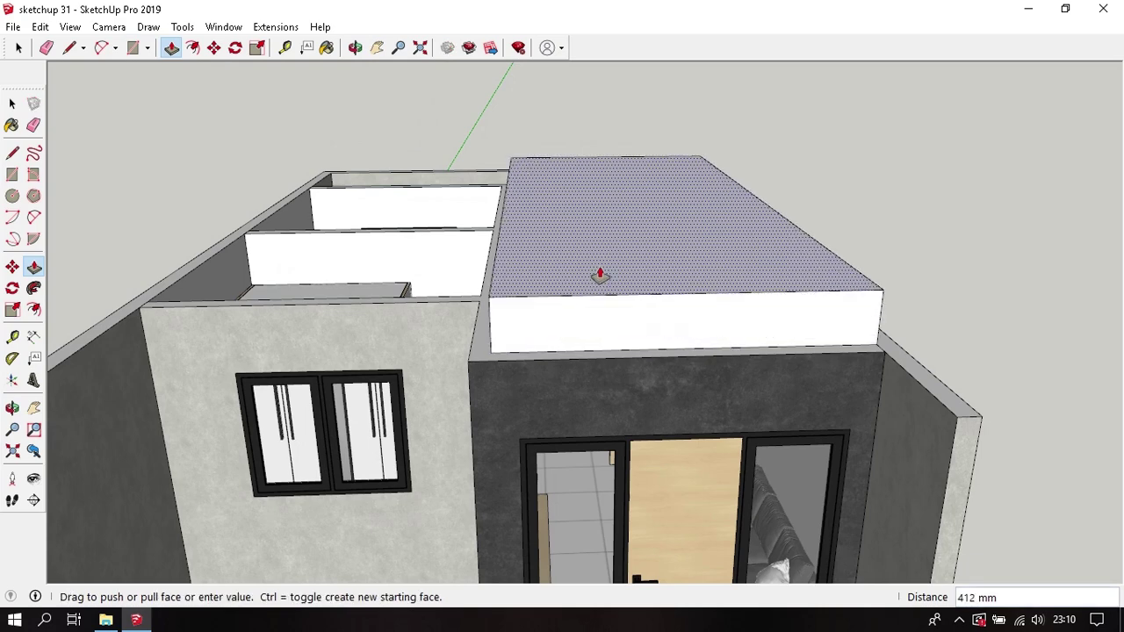
{"action": "type", "text": "69"}
{"action": "key", "text": "Return"}
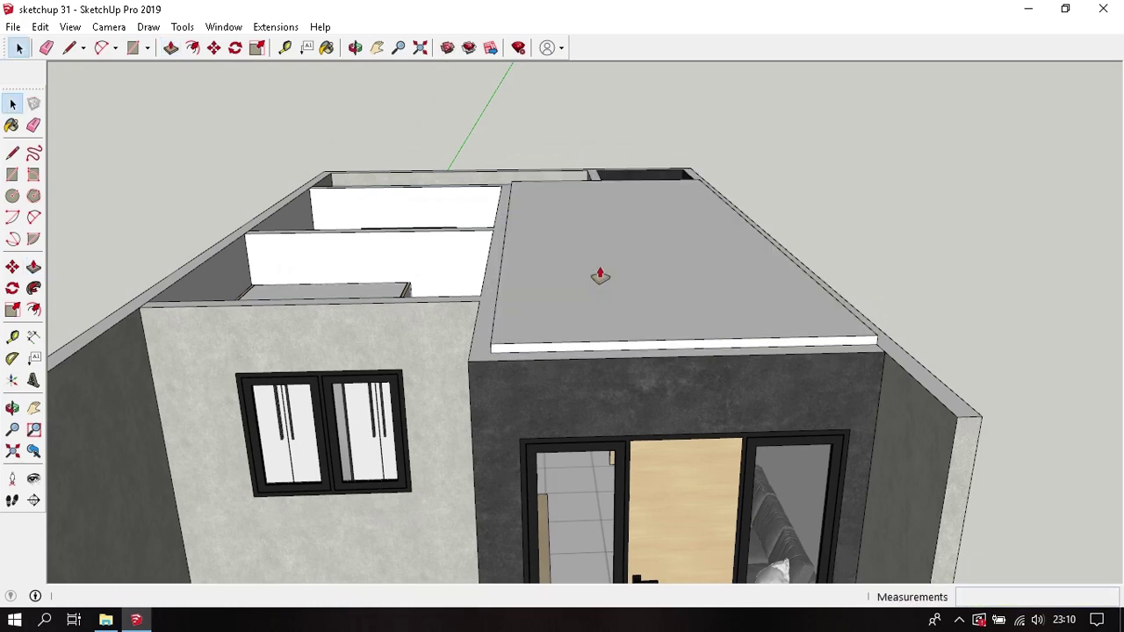
Step: Make the whole kitchen ceiling slab a group
{"action": "key", "text": "space"}
{"action": "triple_click", "coordinate": [580, 239]}
{"action": "right_click", "coordinate": [579, 246]}
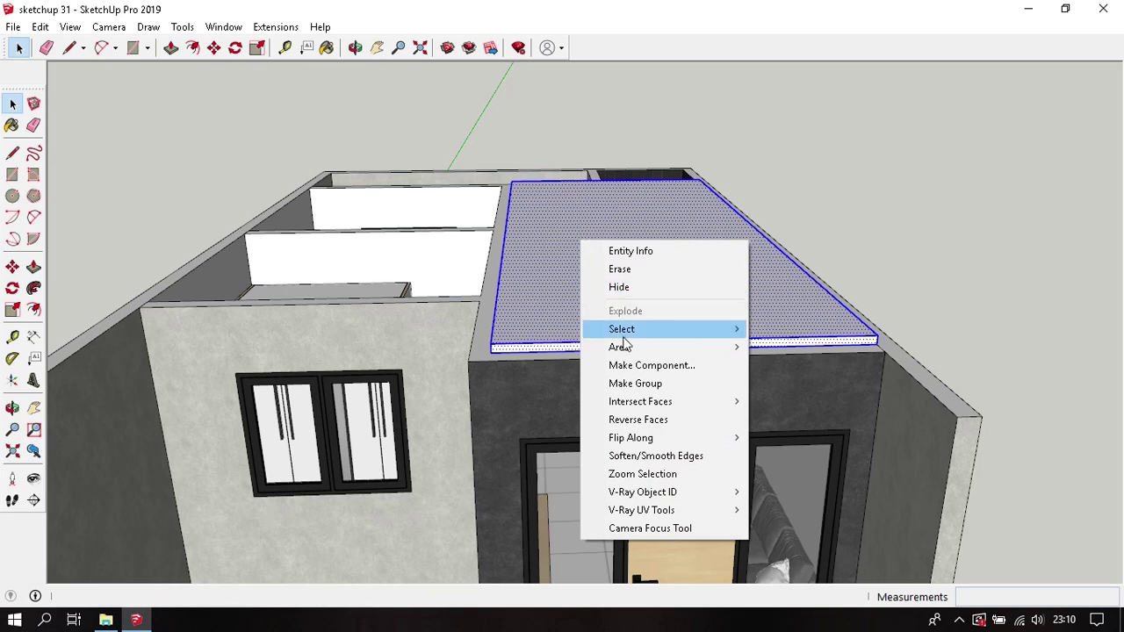
{"action": "left_click", "coordinate": [658, 381]}
{"action": "left_click", "coordinate": [910, 207]}
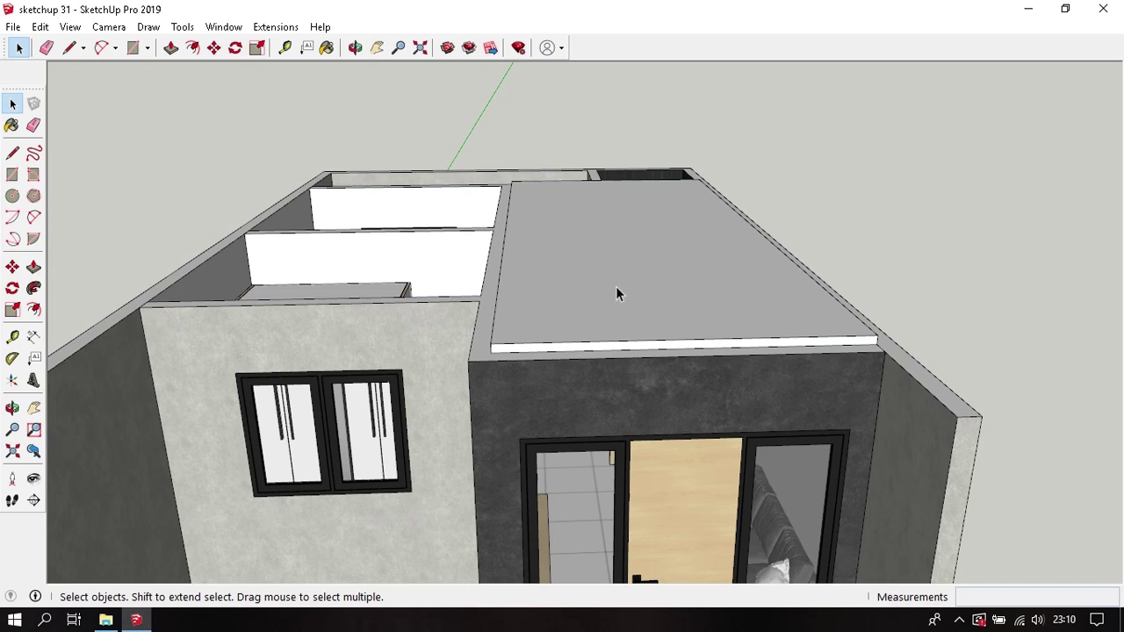
Step: Draw a rectangle over the wardrobe bedroom and pull it up into a ceiling slab
{"action": "mouse_move", "coordinate": [616, 286]}
{"action": "middle_mouse_down"}
{"action": "mouse_move", "coordinate": [682, 231]}
{"action": "mouse_move", "coordinate": [618, 330]}
{"action": "middle_mouse_up"}
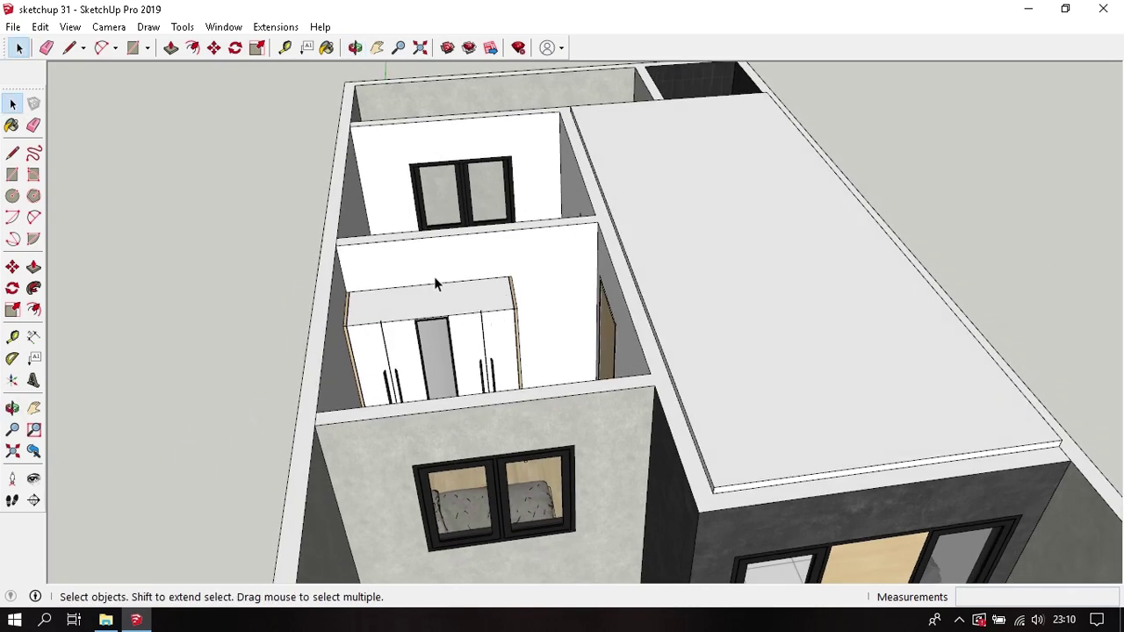
{"action": "key", "text": "r"}
{"action": "left_click", "coordinate": [335, 245]}
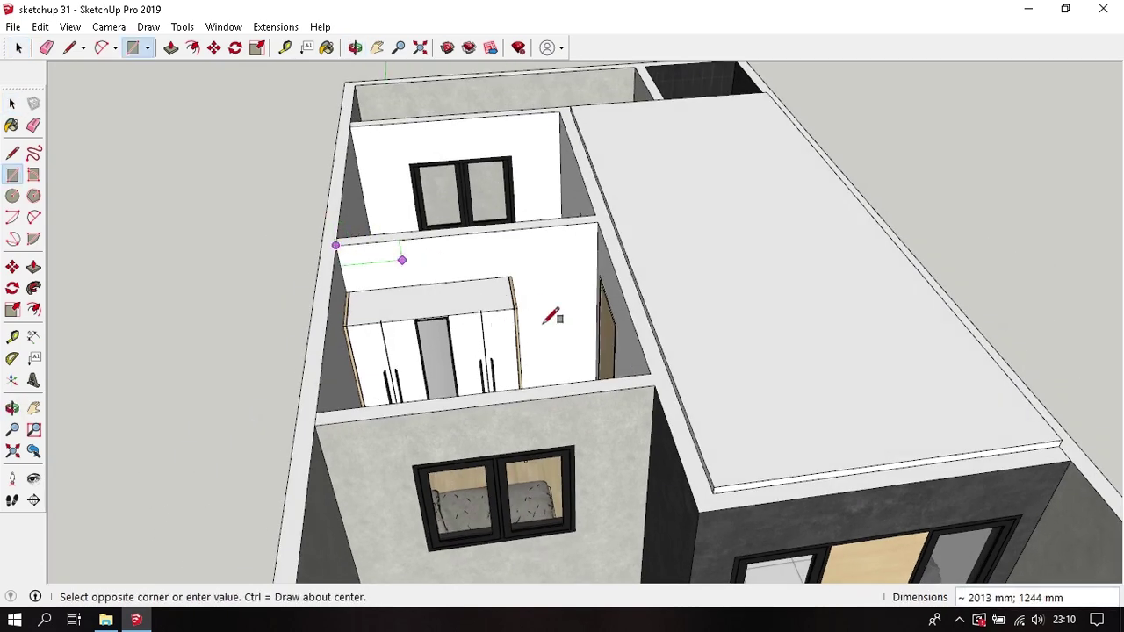
{"action": "left_click", "coordinate": [624, 376]}
{"action": "scroll", "coordinate": [625, 369], "scroll_direction": "up", "scroll_amount": 1}
{"action": "key", "text": "p"}
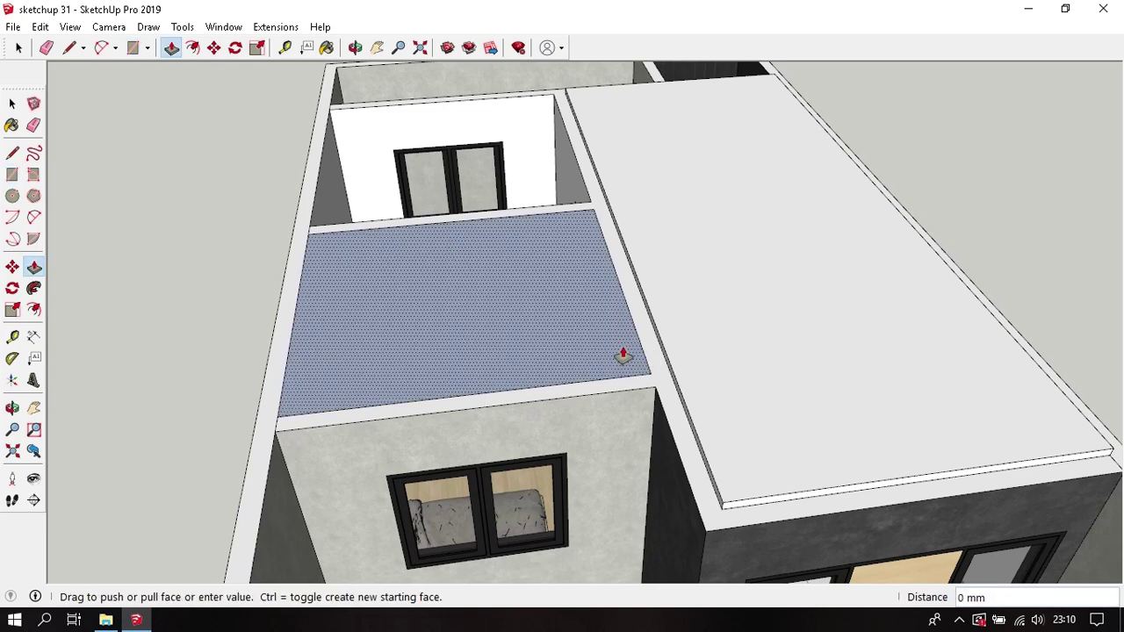
{"action": "left_click", "coordinate": [623, 355]}
{"action": "left_click", "coordinate": [690, 326]}
Step: Make the wardrobe bedroom ceiling slab a group
{"action": "key", "text": "space"}
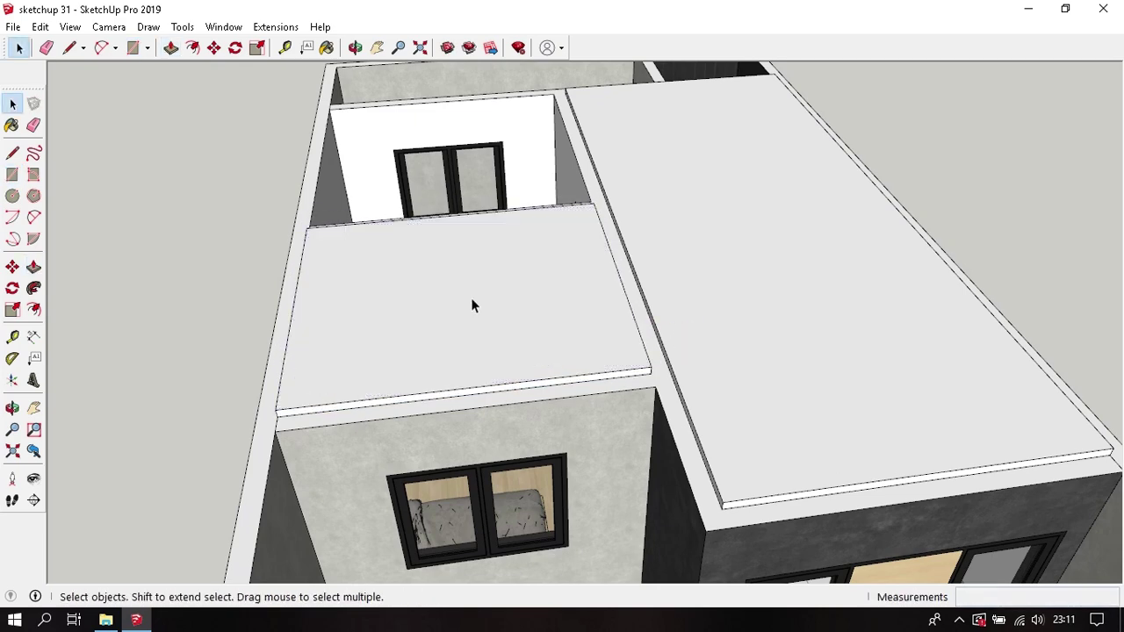
{"action": "triple_click", "coordinate": [471, 297]}
{"action": "right_click", "coordinate": [471, 297]}
{"action": "left_click", "coordinate": [582, 441]}
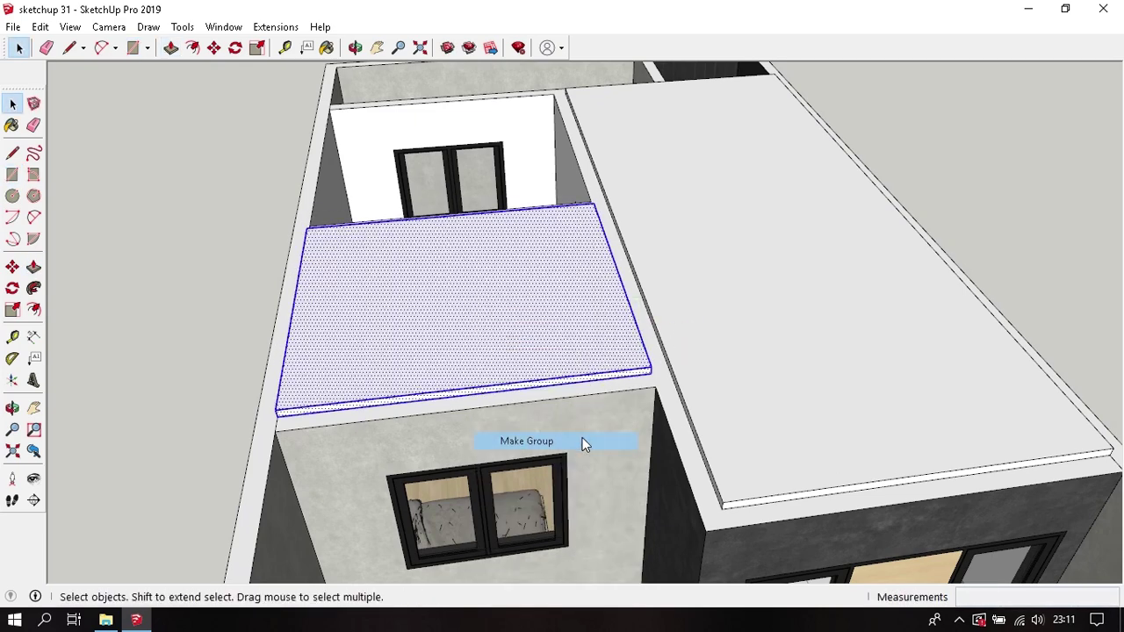
{"action": "left_click", "coordinate": [224, 367]}
Step: Draw a rectangle covering the bedroom with the desk
{"action": "middle_click_drag", "start_coordinate": [484, 319], "coordinate": [550, 534]}
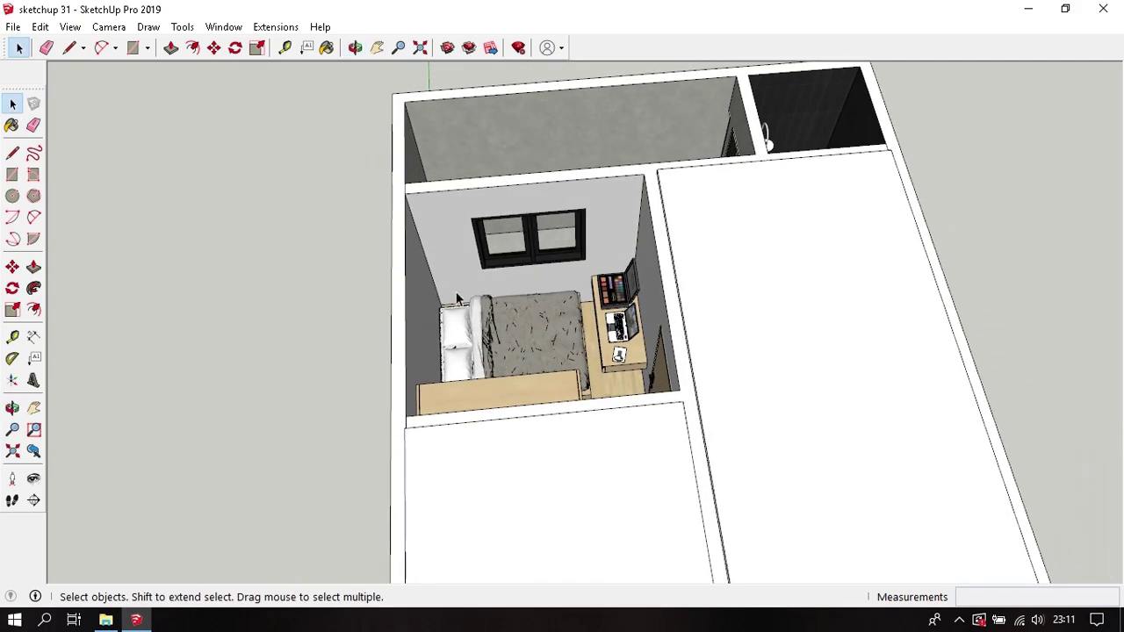
{"action": "scroll", "coordinate": [456, 298], "scroll_direction": "up", "scroll_amount": 2}
{"action": "key", "text": "r"}
{"action": "left_click", "coordinate": [390, 164]}
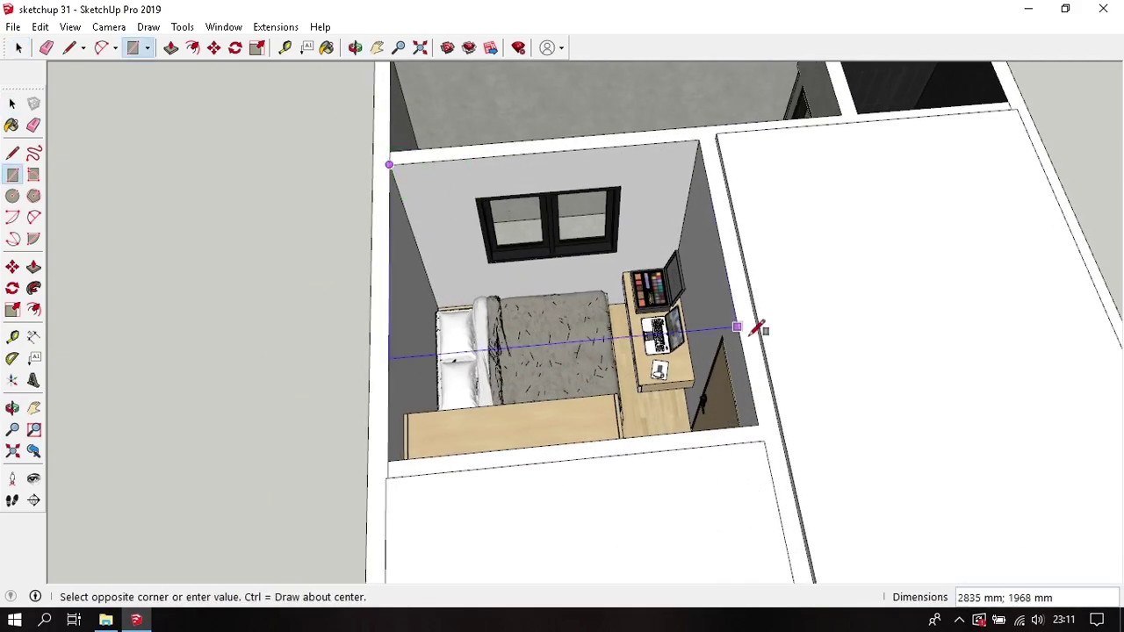
{"action": "mouse_move", "coordinate": [757, 329]}
{"action": "middle_mouse_down"}
{"action": "mouse_move", "coordinate": [758, 164]}
{"action": "mouse_move", "coordinate": [777, 178]}
{"action": "middle_mouse_up"}
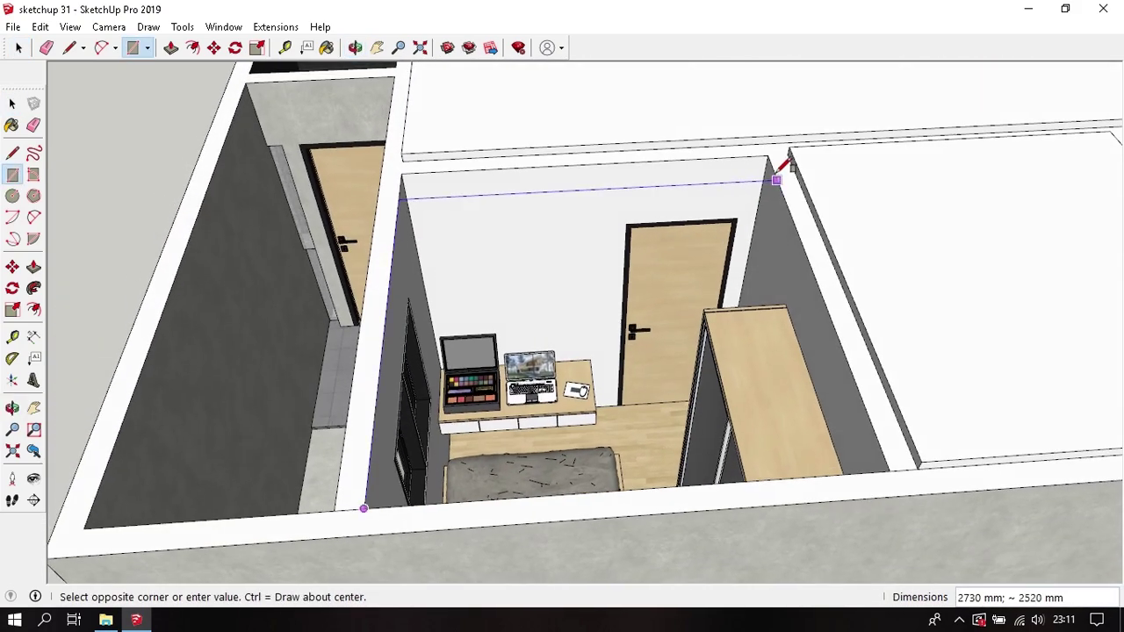
{"action": "left_click", "coordinate": [771, 157]}
Step: Make the desk bedroom's flat ceiling face a group without thickening it
{"action": "key", "text": "p"}
{"action": "left_click", "coordinate": [747, 209]}
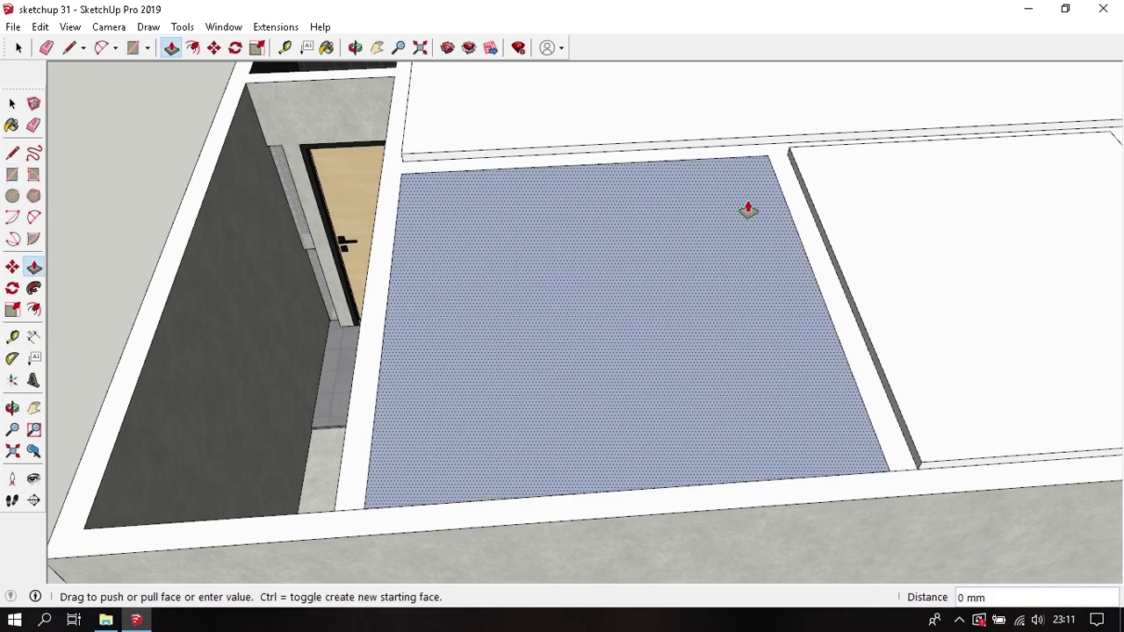
{"action": "key", "text": "Escape"}
{"action": "key", "text": "space"}
{"action": "left_click", "coordinate": [525, 234]}
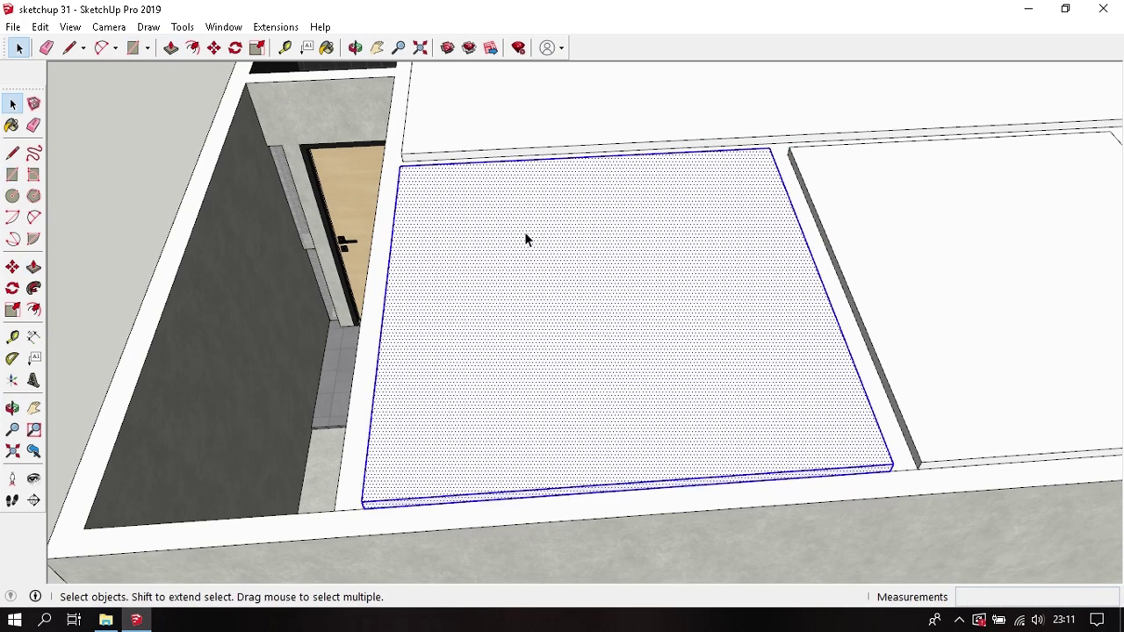
{"action": "right_click", "coordinate": [524, 234]}
{"action": "left_click", "coordinate": [567, 372]}
Step: Draw a rectangle matching the toilet room floor from a top-down view
{"action": "mouse_move", "coordinate": [567, 369]}
{"action": "middle_mouse_down"}
{"action": "mouse_move", "coordinate": [684, 395]}
{"action": "mouse_move", "coordinate": [468, 412]}
{"action": "mouse_move", "coordinate": [672, 377]}
{"action": "mouse_move", "coordinate": [639, 240]}
{"action": "middle_mouse_up"}
{"action": "scroll", "coordinate": [639, 241], "scroll_direction": "up", "scroll_amount": 3}
{"action": "mouse_move", "coordinate": [653, 321]}
{"action": "middle_mouse_down"}
{"action": "mouse_move", "coordinate": [627, 402]}
{"action": "mouse_move", "coordinate": [685, 389]}
{"action": "middle_mouse_up"}
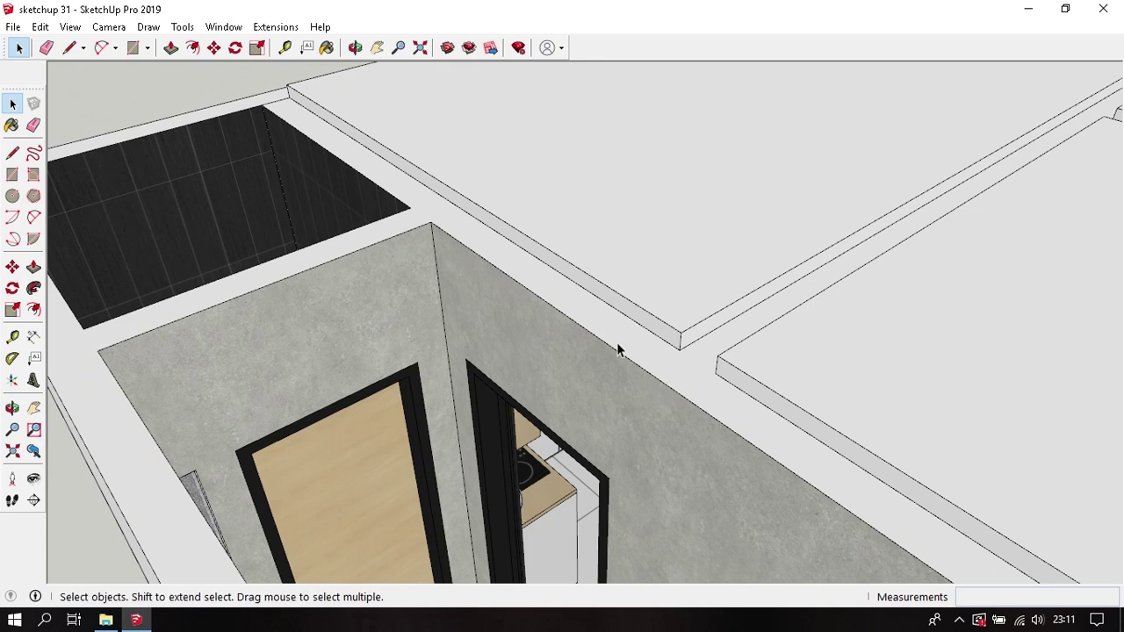
{"action": "mouse_move", "coordinate": [668, 319]}
{"action": "middle_mouse_down"}
{"action": "mouse_move", "coordinate": [544, 463]}
{"action": "mouse_move", "coordinate": [735, 477]}
{"action": "mouse_move", "coordinate": [690, 454]}
{"action": "mouse_move", "coordinate": [659, 394]}
{"action": "mouse_move", "coordinate": [589, 419]}
{"action": "mouse_move", "coordinate": [597, 321]}
{"action": "mouse_move", "coordinate": [567, 326]}
{"action": "middle_mouse_up"}
{"action": "scroll", "coordinate": [637, 387], "scroll_direction": "up", "scroll_amount": 3}
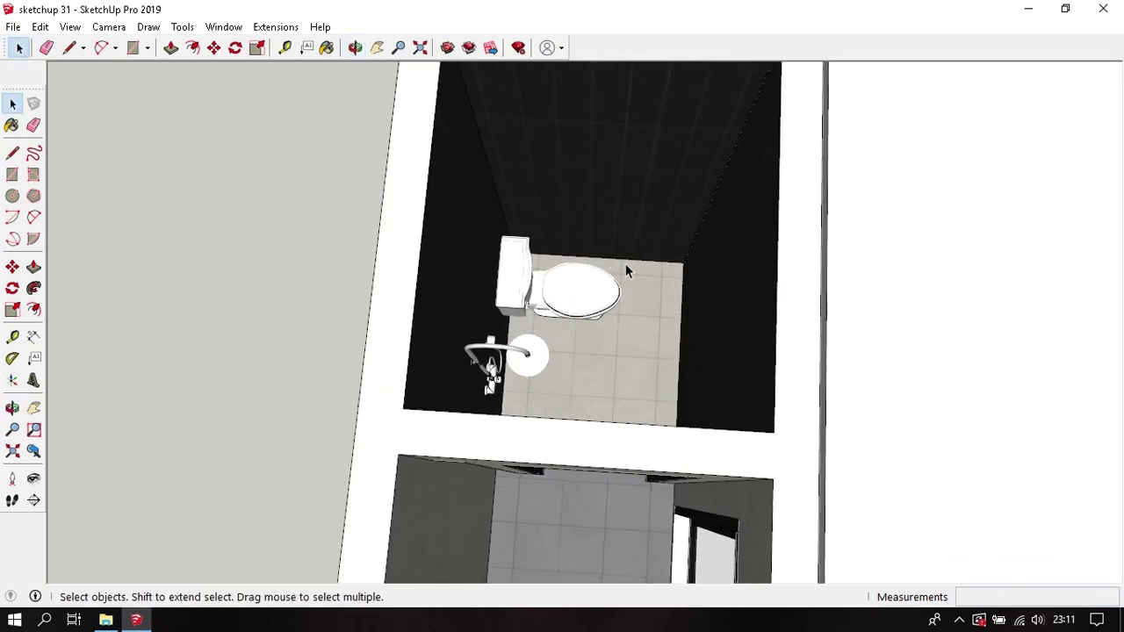
{"action": "scroll", "coordinate": [631, 266], "scroll_direction": "up", "scroll_amount": 2}
{"action": "mouse_move", "coordinate": [632, 268]}
{"action": "middle_mouse_down"}
{"action": "mouse_move", "coordinate": [577, 342]}
{"action": "mouse_move", "coordinate": [611, 281]}
{"action": "mouse_move", "coordinate": [484, 256]}
{"action": "mouse_move", "coordinate": [465, 233]}
{"action": "middle_mouse_up"}
{"action": "scroll", "coordinate": [609, 270], "scroll_direction": "up", "scroll_amount": 3}
{"action": "left_click", "coordinate": [394, 185]}
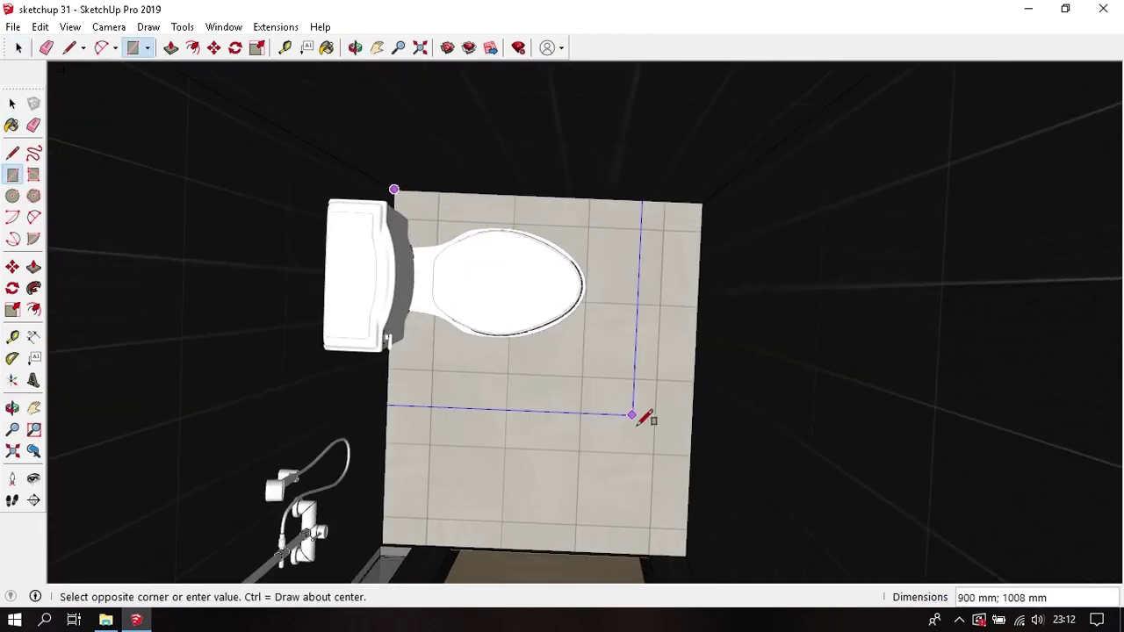
{"action": "middle_click_drag", "start_coordinate": [644, 413], "coordinate": [656, 388]}
{"action": "scroll", "coordinate": [698, 492], "scroll_direction": "up", "scroll_amount": 3}
{"action": "scroll", "coordinate": [680, 500], "scroll_direction": "up", "scroll_amount": 2}
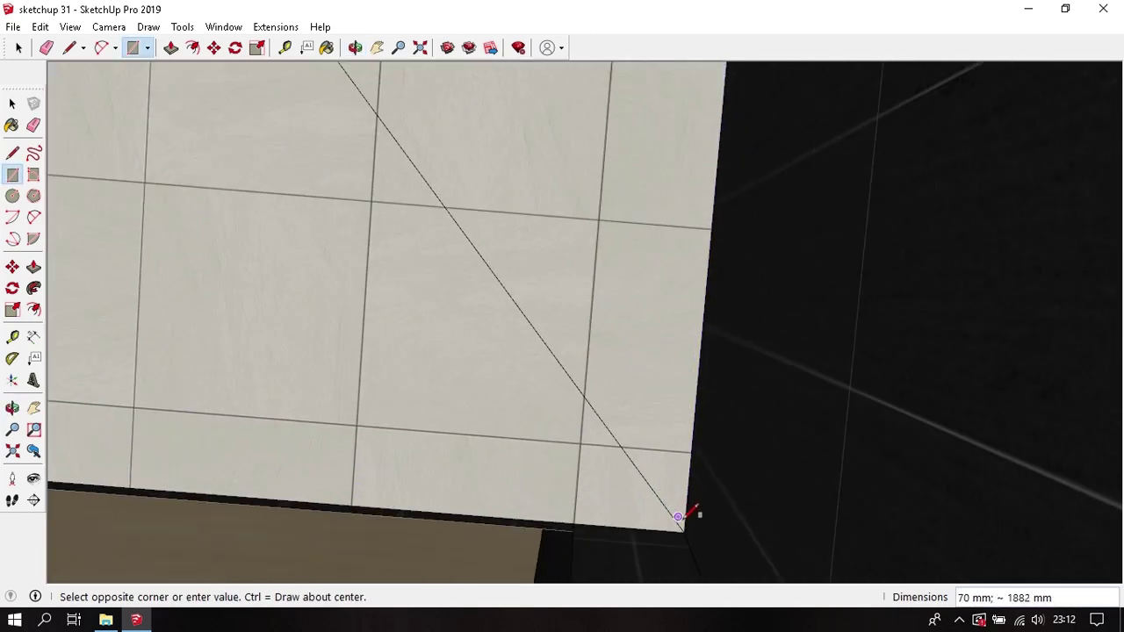
{"action": "left_click", "coordinate": [684, 531]}
Step: Move the new floor-sized face up 20 to ceiling height
{"action": "key", "text": "space"}
{"action": "scroll", "coordinate": [641, 364], "scroll_direction": "down", "scroll_amount": 5}
{"action": "scroll", "coordinate": [611, 349], "scroll_direction": "down", "scroll_amount": 3}
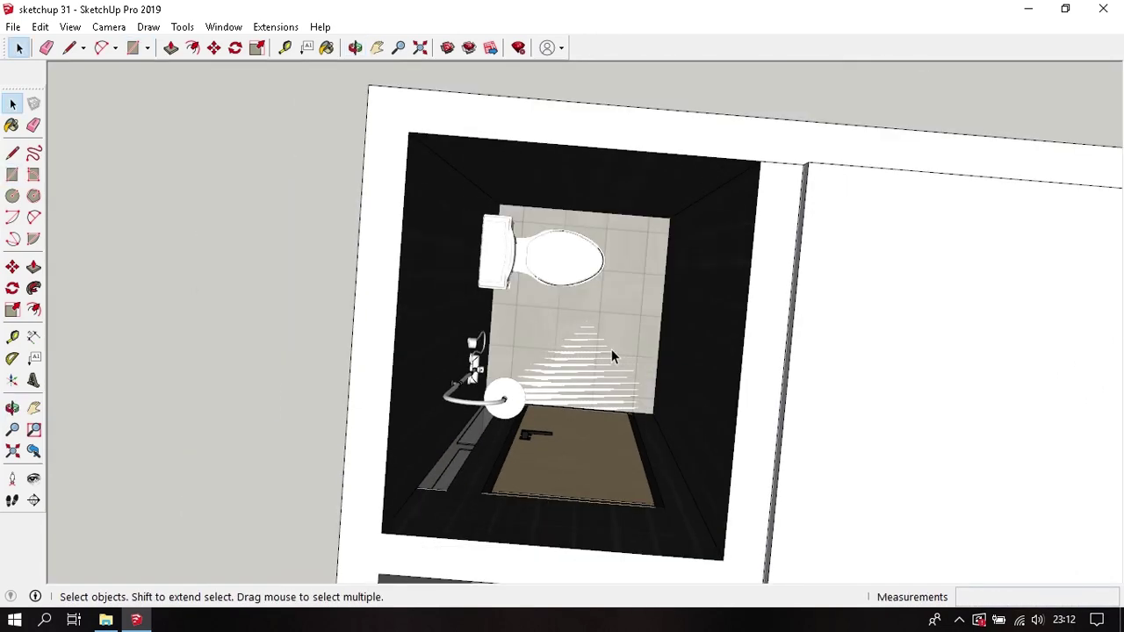
{"action": "left_click", "coordinate": [611, 349]}
{"action": "mouse_move", "coordinate": [612, 355]}
{"action": "middle_mouse_down"}
{"action": "mouse_move", "coordinate": [607, 281]}
{"action": "mouse_move", "coordinate": [623, 313]}
{"action": "middle_mouse_up"}
{"action": "key", "text": "m"}
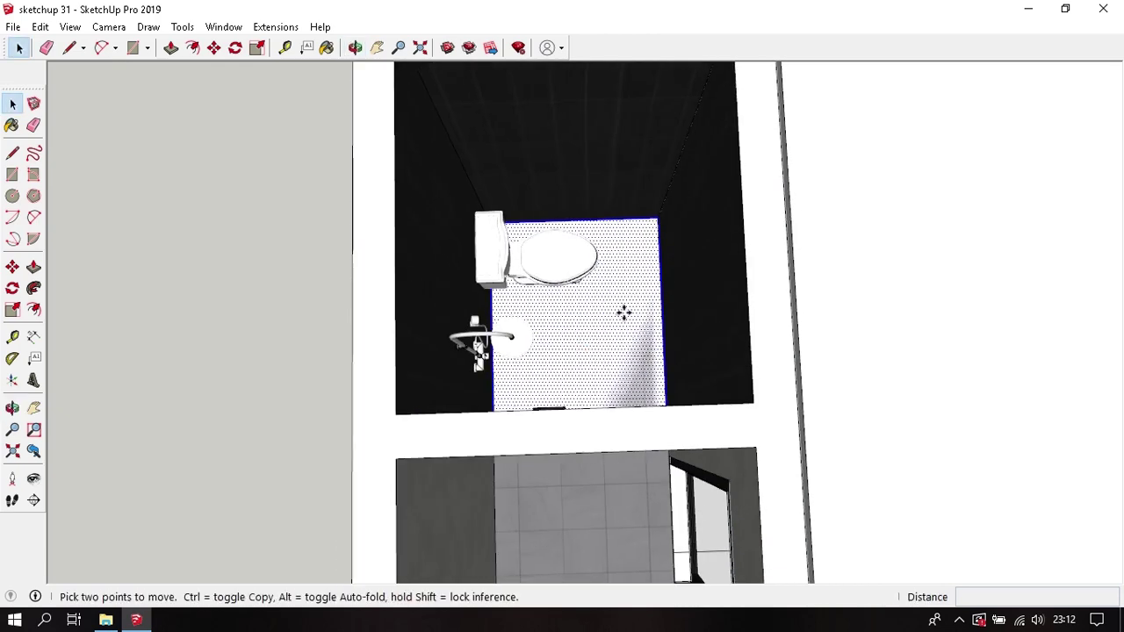
{"action": "left_click", "coordinate": [614, 311]}
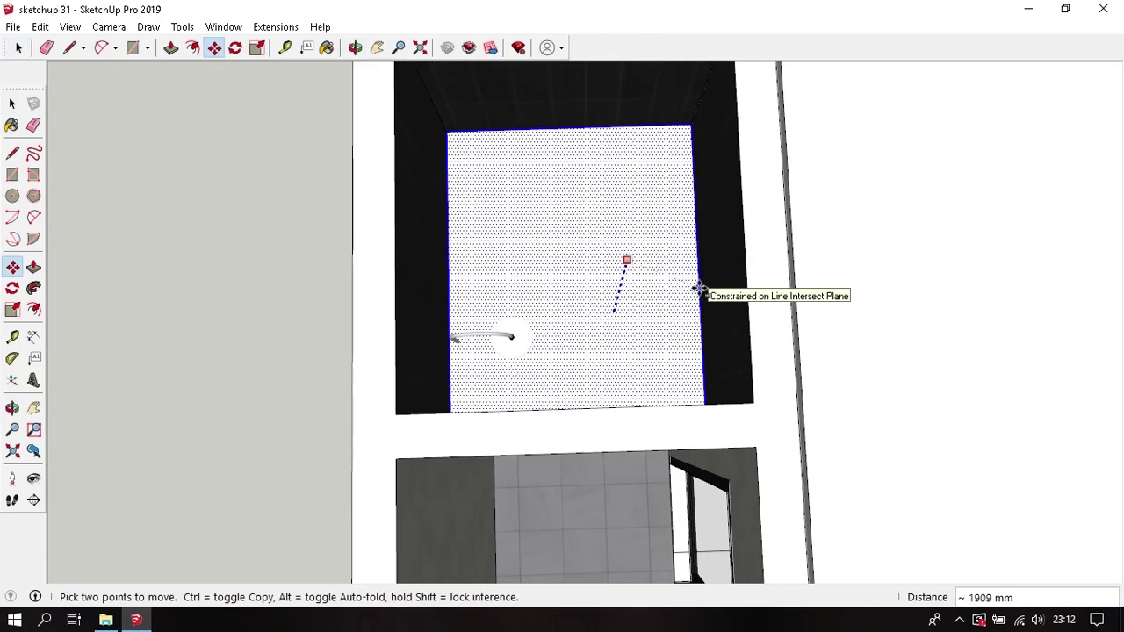
{"action": "type", "text": "25000"}
{"action": "key", "text": "Return"}
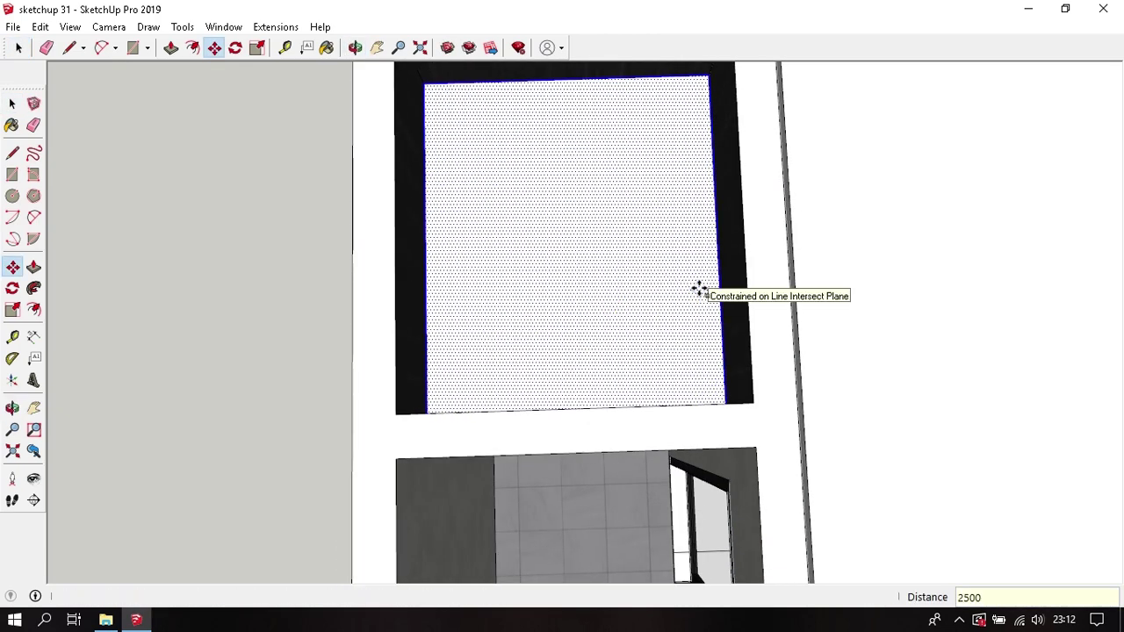
Step: Push/Pull the room's inner face up 50 mm
{"action": "mouse_move", "coordinate": [698, 290]}
{"action": "middle_mouse_down"}
{"action": "mouse_move", "coordinate": [665, 502]}
{"action": "mouse_move", "coordinate": [846, 386]}
{"action": "mouse_move", "coordinate": [603, 421]}
{"action": "mouse_move", "coordinate": [693, 371]}
{"action": "middle_mouse_up"}
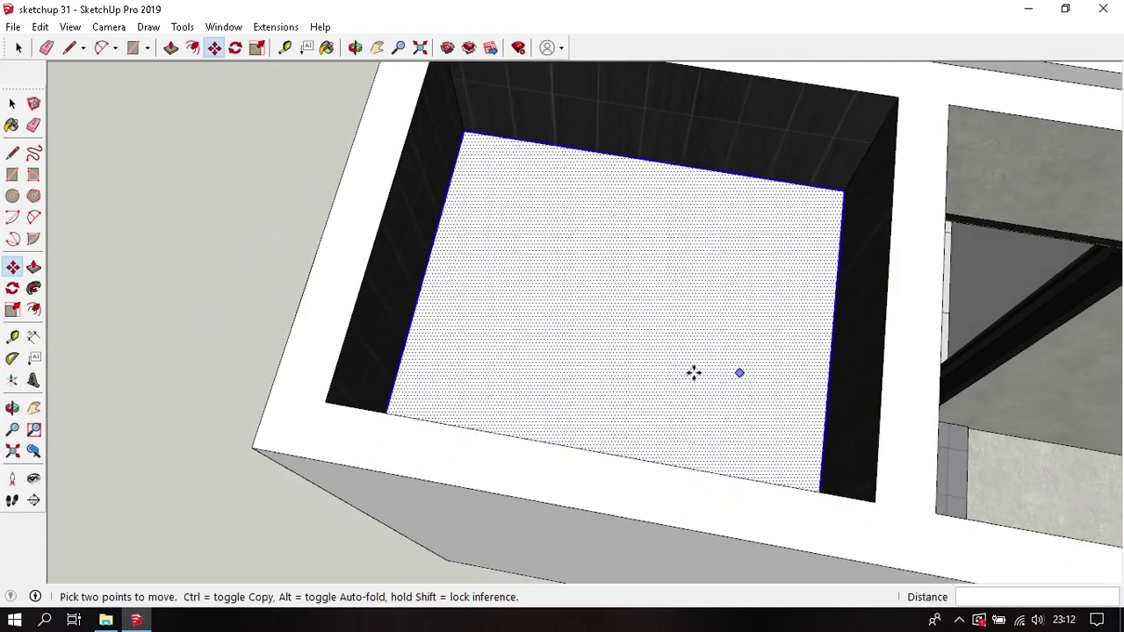
{"action": "key", "text": "p"}
{"action": "left_click", "coordinate": [633, 257]}
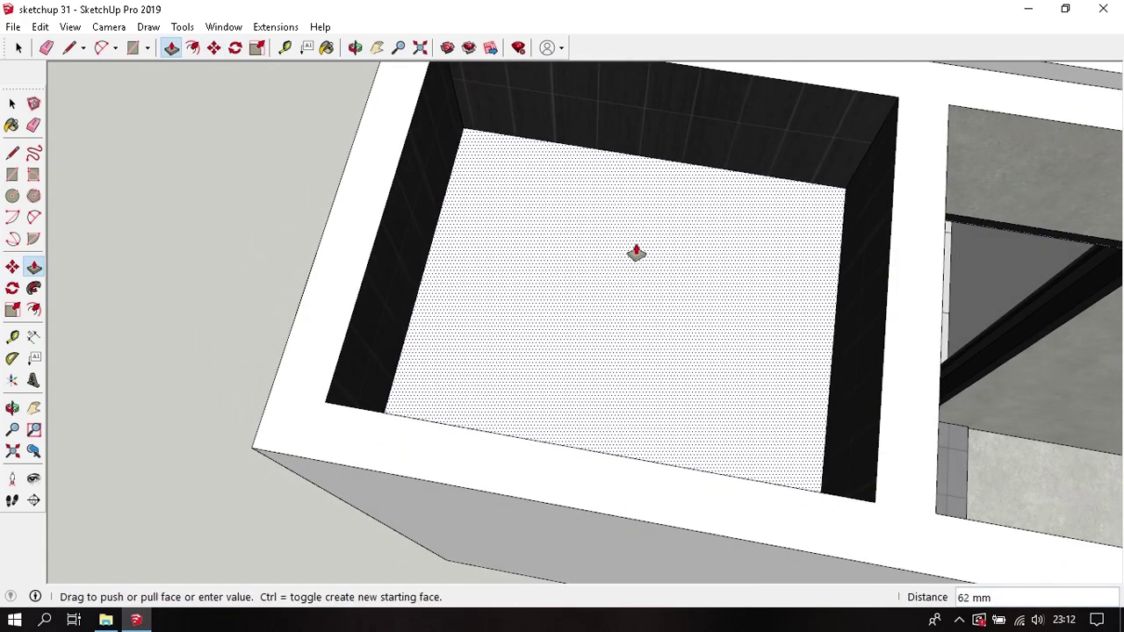
{"action": "type", "text": "50"}
{"action": "key", "text": "Return"}
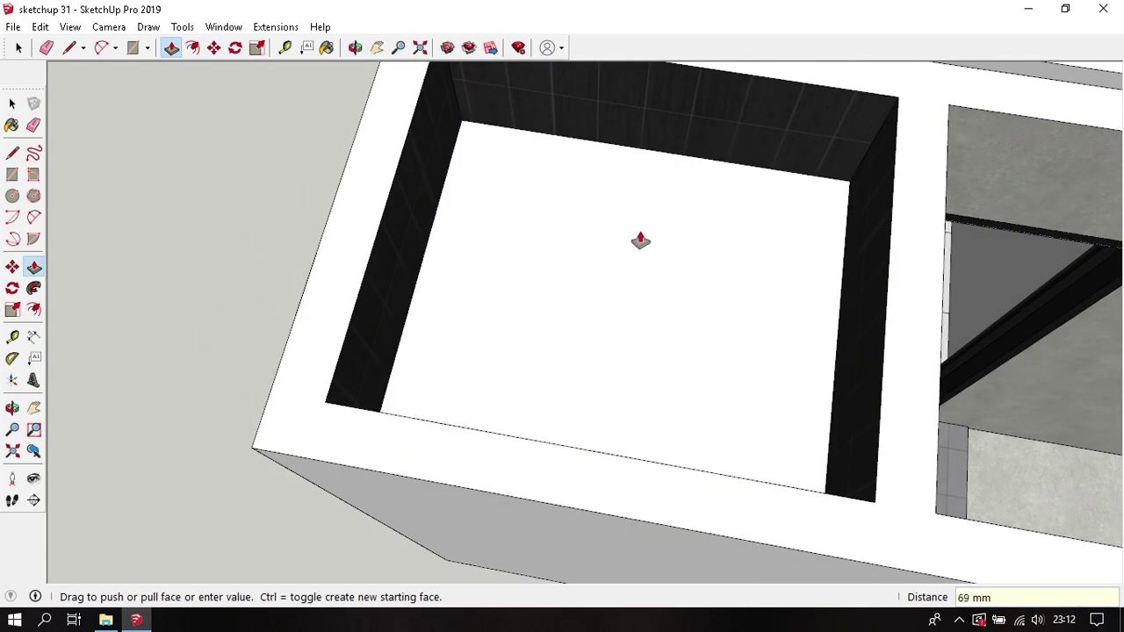
Step: Make the thickened inner face its own group
{"action": "key", "text": "space"}
{"action": "left_click", "coordinate": [641, 239]}
{"action": "right_click", "coordinate": [640, 237]}
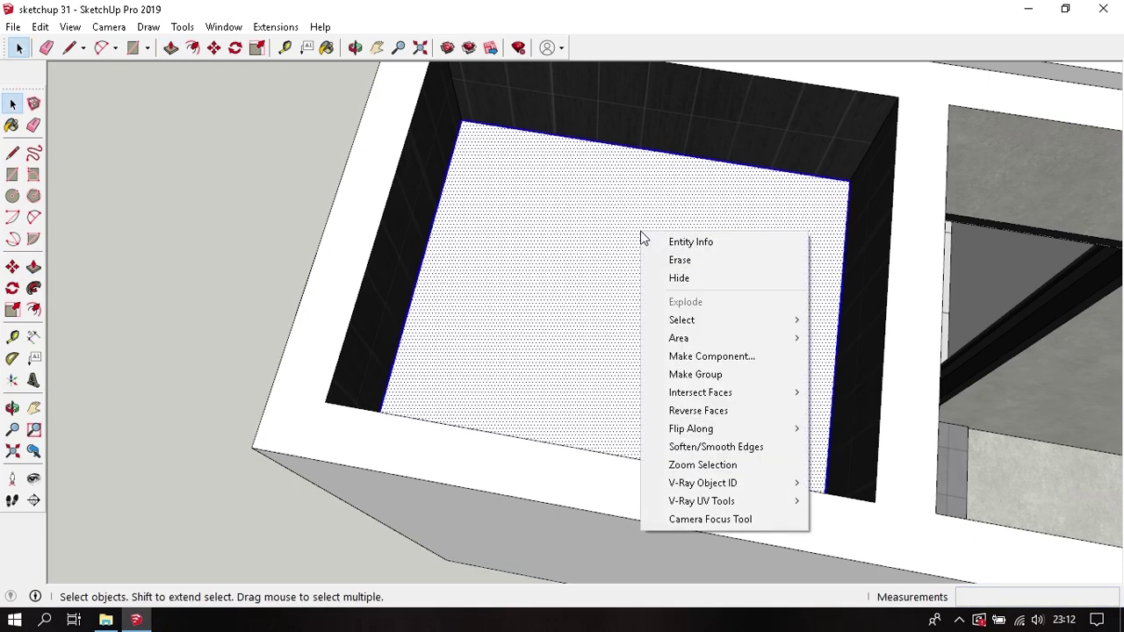
{"action": "left_click", "coordinate": [742, 376]}
{"action": "middle_click_drag", "start_coordinate": [743, 376], "coordinate": [417, 348]}
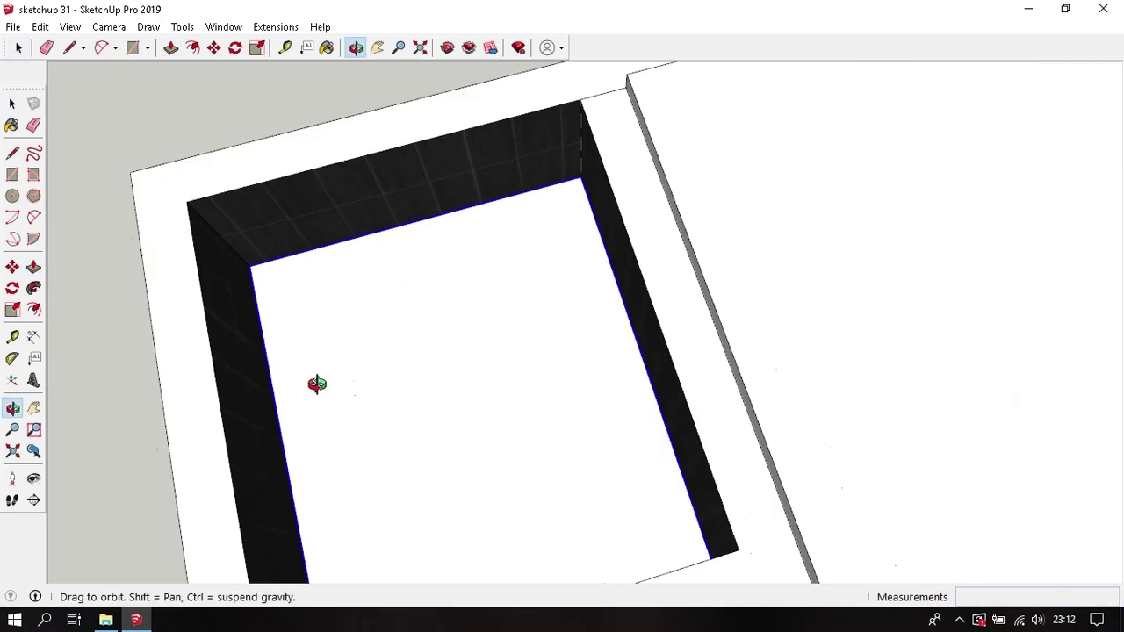
Step: Draw a rectangle across the top of the small narrow room
{"action": "scroll", "coordinate": [592, 364], "scroll_direction": "up", "scroll_amount": 3}
{"action": "middle_click_drag", "start_coordinate": [630, 326], "coordinate": [563, 258]}
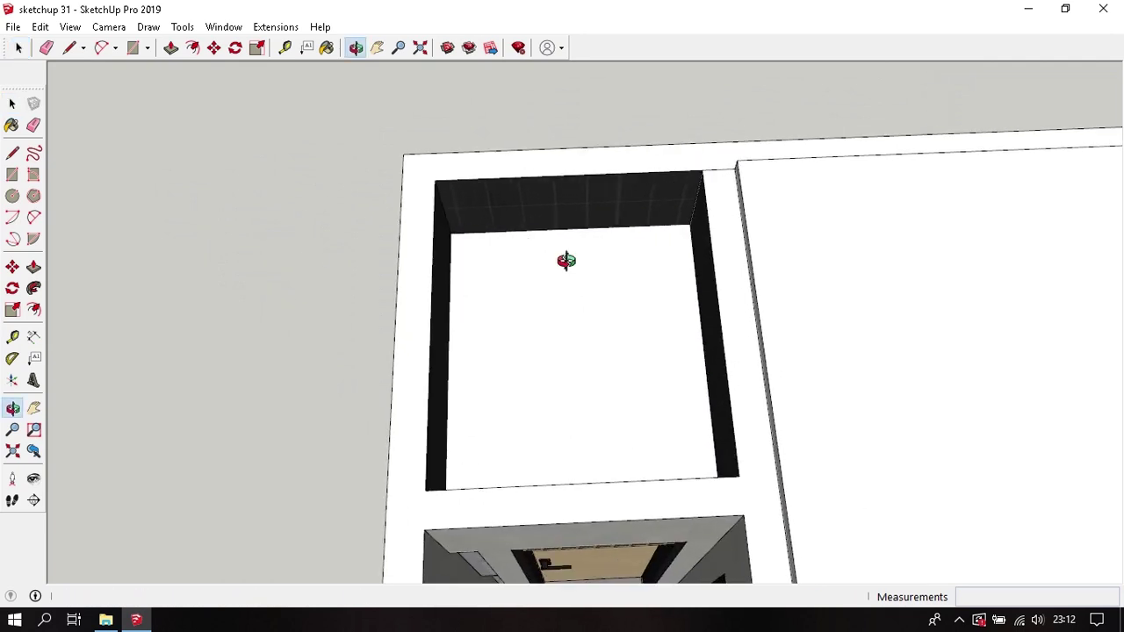
{"action": "key", "text": "r"}
{"action": "left_click", "coordinate": [423, 169]}
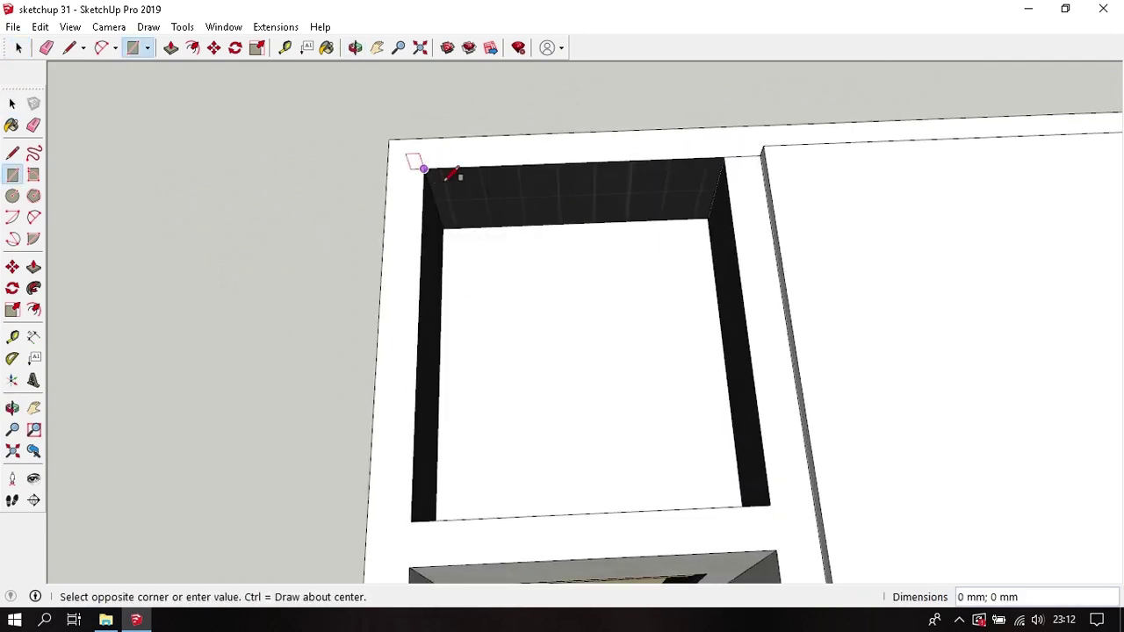
{"action": "left_click", "coordinate": [770, 488]}
{"action": "middle_click_drag", "start_coordinate": [772, 489], "coordinate": [703, 214]}
Step: Push/Pull the rectangle into a slab, entering 1 as the thickness
{"action": "key", "text": "p"}
{"action": "left_click", "coordinate": [653, 190]}
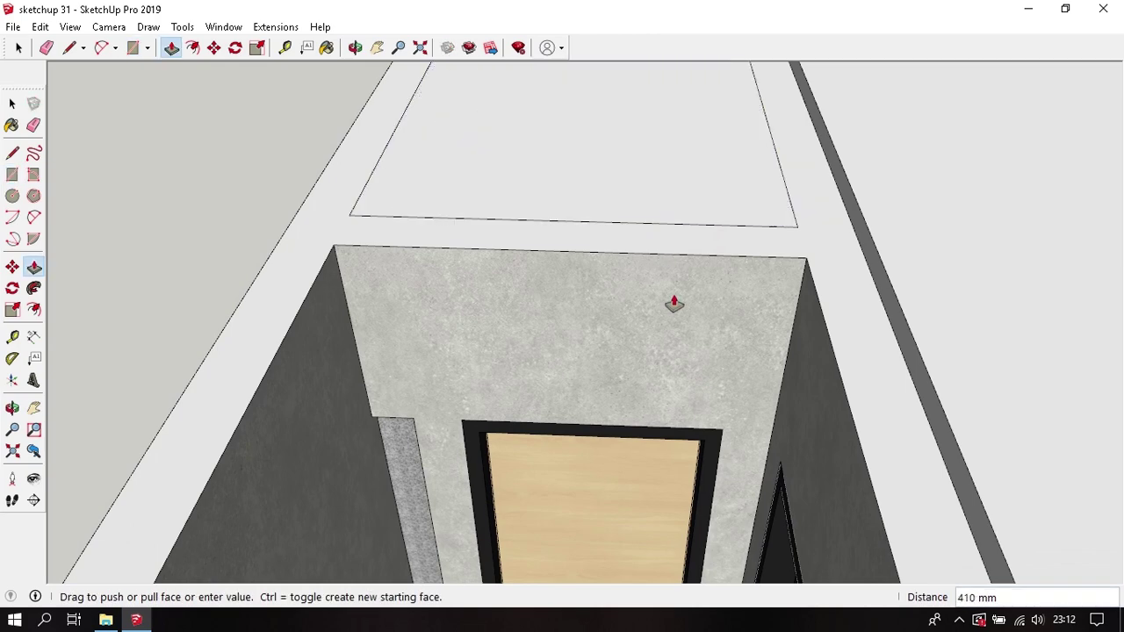
{"action": "type", "text": "150"}
{"action": "key", "text": "Return"}
Step: Make the small room's slab its own group, then view the whole house
{"action": "key", "text": "space"}
{"action": "middle_click_drag", "start_coordinate": [667, 300], "coordinate": [506, 167]}
{"action": "left_click", "coordinate": [506, 166]}
{"action": "right_click", "coordinate": [506, 172]}
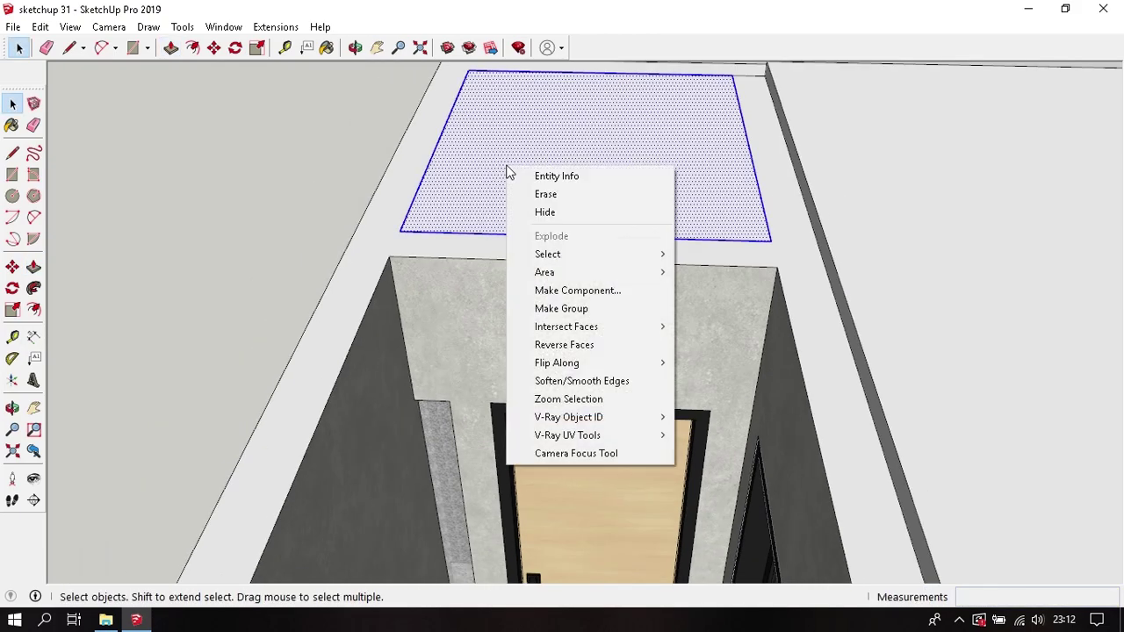
{"action": "left_click", "coordinate": [632, 300]}
{"action": "middle_click_drag", "start_coordinate": [632, 301], "coordinate": [342, 191]}
{"action": "scroll", "coordinate": [680, 238], "scroll_direction": "down", "scroll_amount": 3}
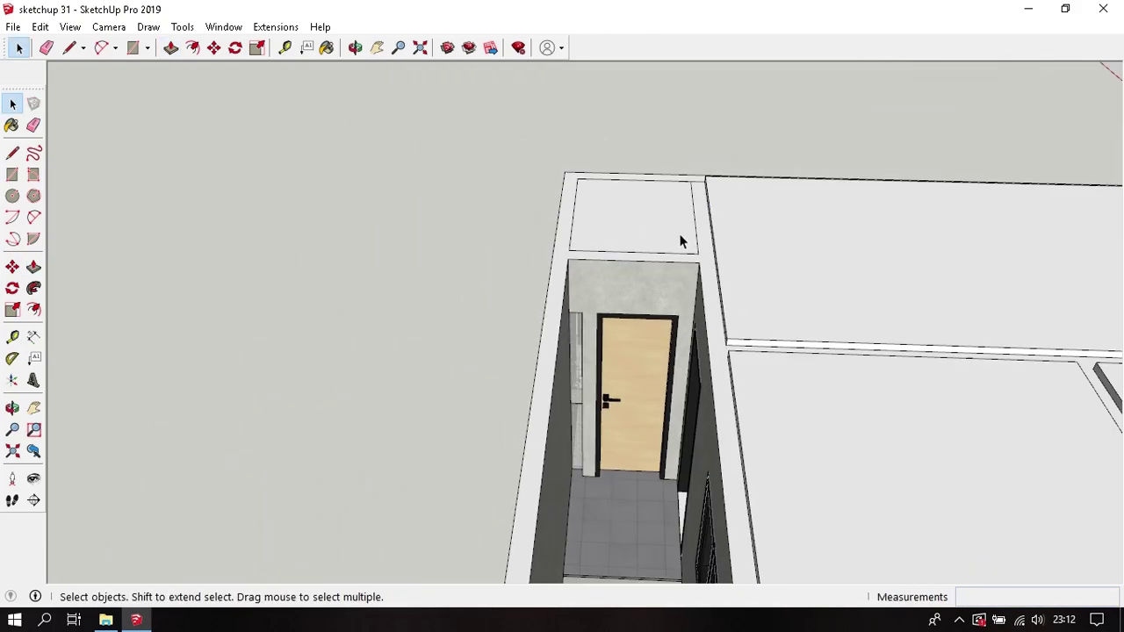
{"action": "scroll", "coordinate": [679, 238], "scroll_direction": "down", "scroll_amount": 3}
{"action": "middle_click_drag", "start_coordinate": [680, 238], "coordinate": [339, 242]}
Step: Select the three ceiling slabs over the bedrooms and kitchen-living area and hide them
{"action": "mouse_move", "coordinate": [646, 454]}
{"action": "middle_mouse_down"}
{"action": "mouse_move", "coordinate": [647, 254]}
{"action": "mouse_move", "coordinate": [605, 416]}
{"action": "mouse_move", "coordinate": [607, 209]}
{"action": "middle_mouse_up"}
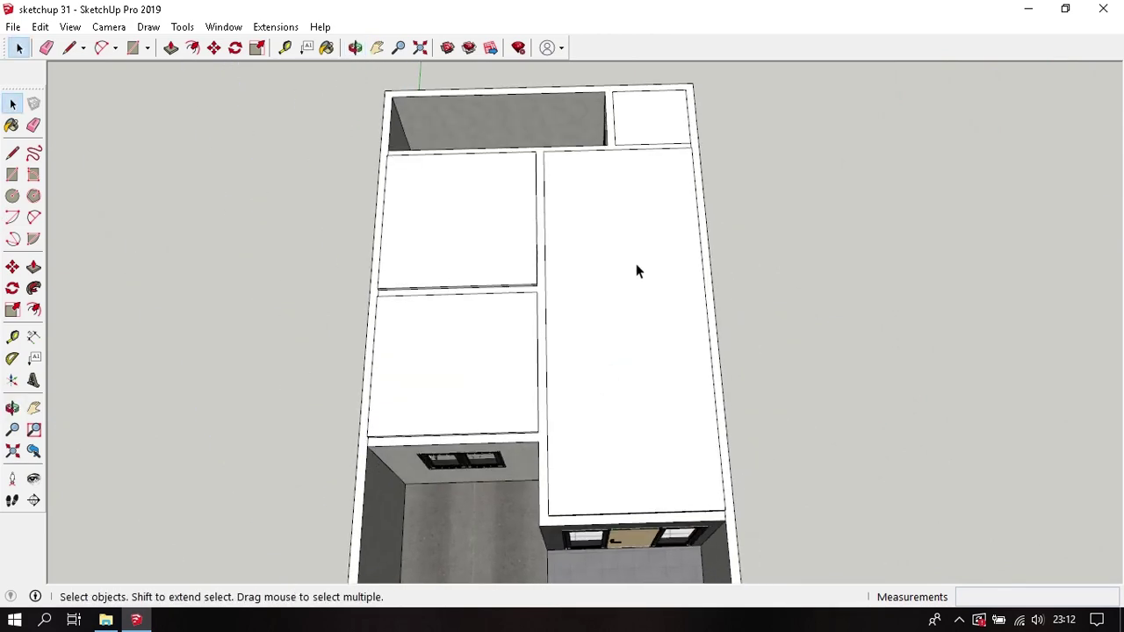
{"action": "middle_click_drag", "start_coordinate": [614, 270], "coordinate": [592, 220]}
{"action": "left_click", "coordinate": [589, 226]}
{"action": "left_click", "coordinate": [577, 279], "text": "shift"}
{"action": "left_click", "coordinate": [679, 211], "text": "shift"}
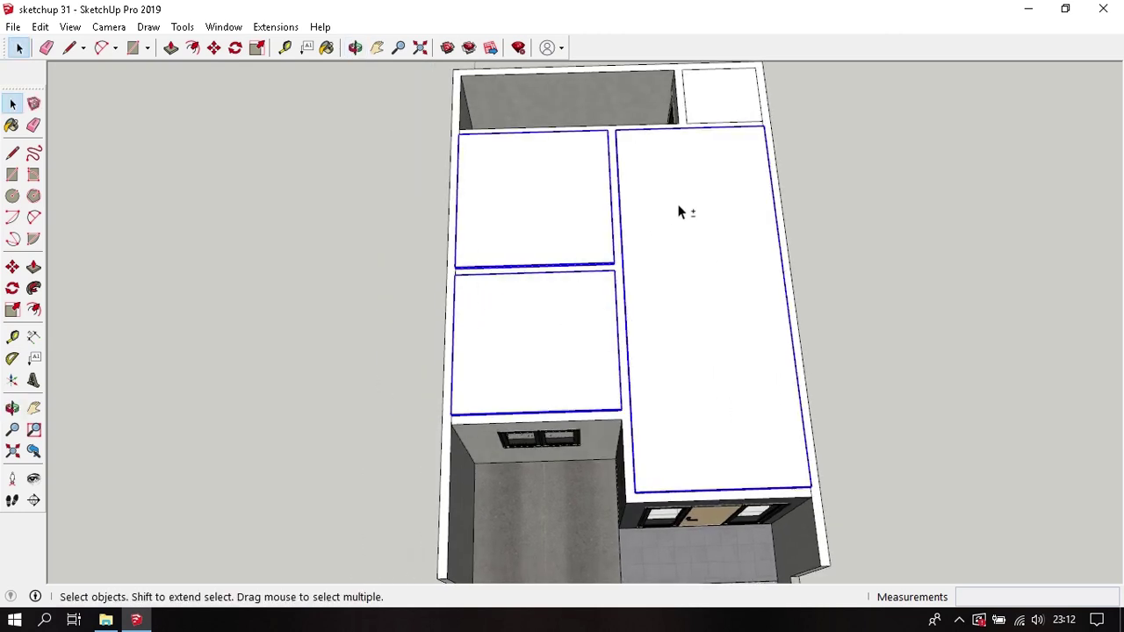
{"action": "right_click", "coordinate": [679, 212]}
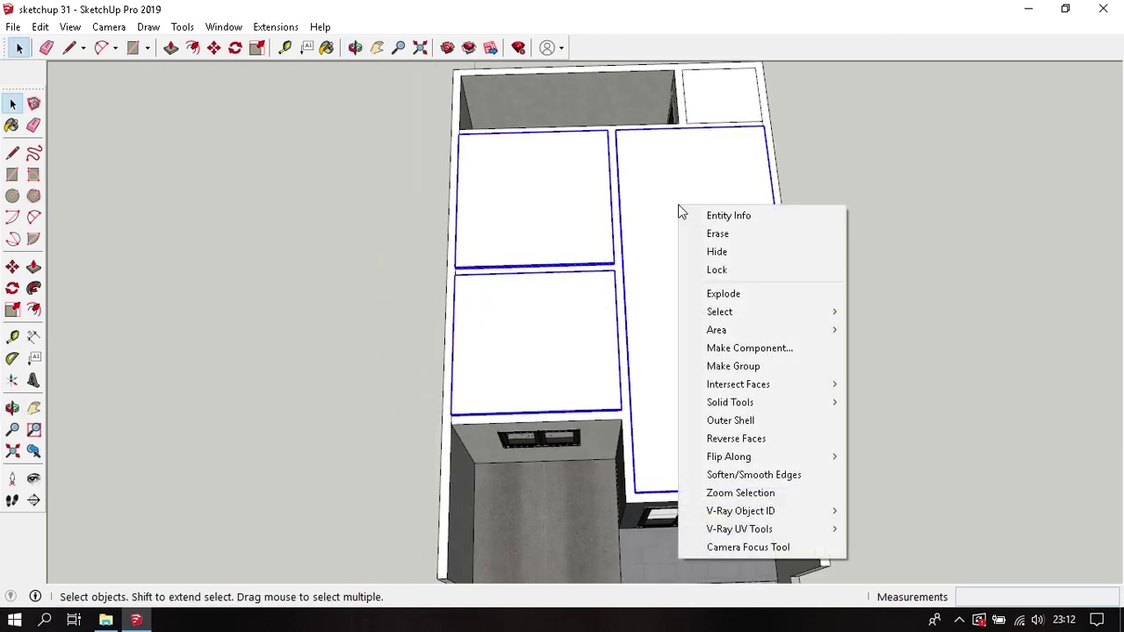
{"action": "left_click", "coordinate": [719, 252]}
{"action": "mouse_move", "coordinate": [693, 279]}
{"action": "middle_mouse_down"}
{"action": "mouse_move", "coordinate": [641, 277]}
{"action": "mouse_move", "coordinate": [646, 264]}
{"action": "mouse_move", "coordinate": [739, 341]}
{"action": "middle_mouse_up"}
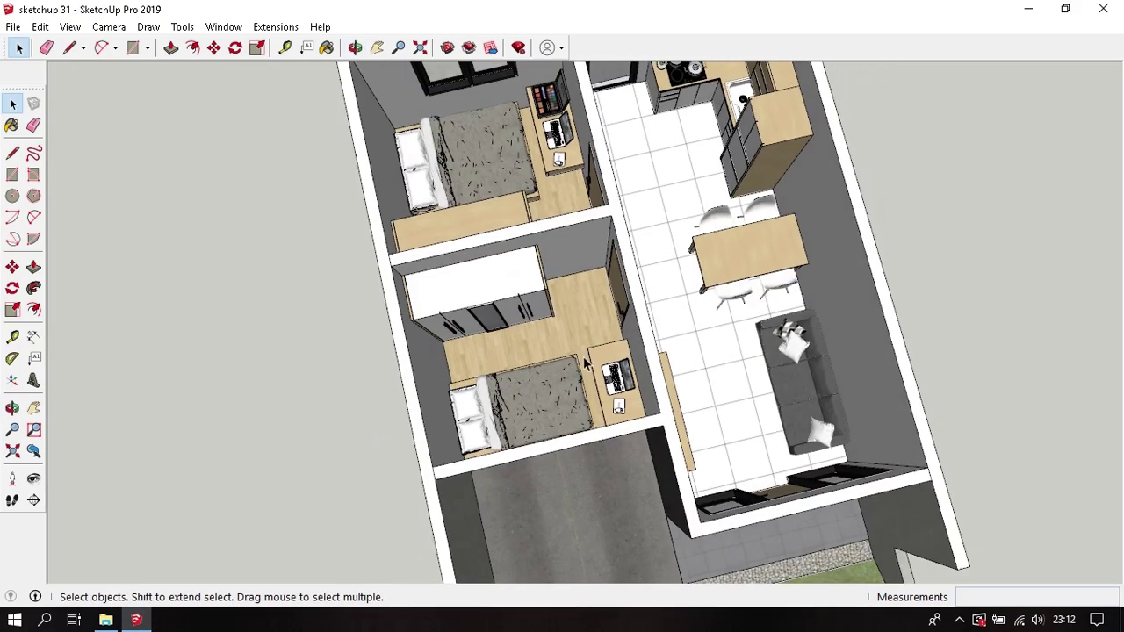
{"action": "middle_click_drag", "start_coordinate": [586, 363], "coordinate": [593, 376]}
{"action": "scroll", "coordinate": [593, 376], "scroll_direction": "up", "scroll_amount": 2}
{"action": "scroll", "coordinate": [592, 375], "scroll_direction": "up", "scroll_amount": 2}
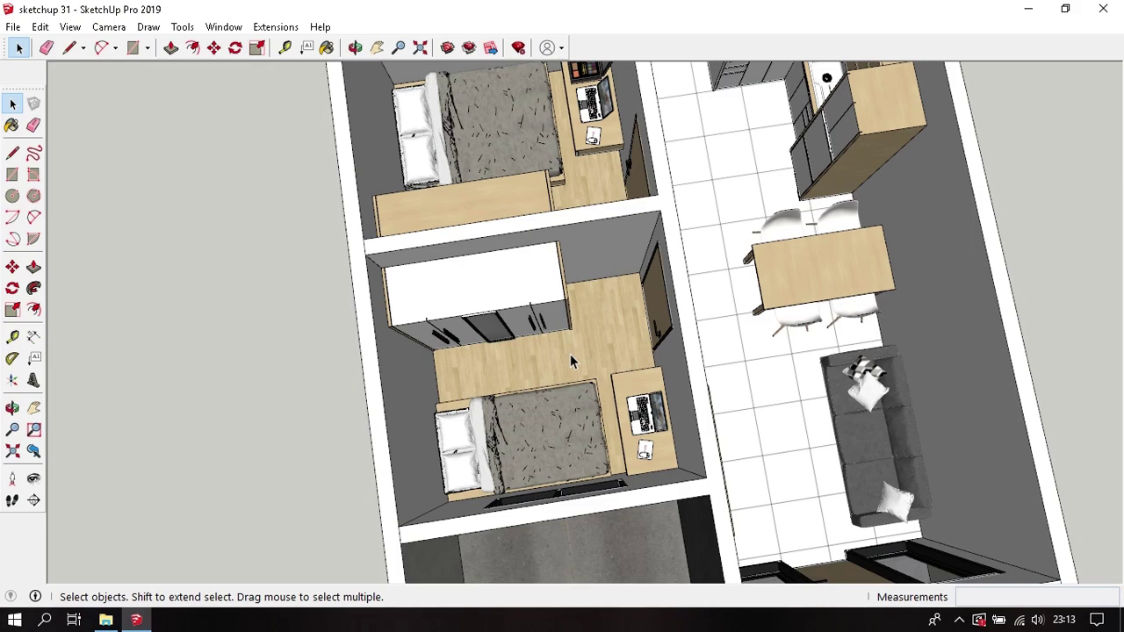
{"action": "mouse_move", "coordinate": [596, 369]}
{"action": "middle_mouse_down"}
{"action": "mouse_move", "coordinate": [562, 389]}
{"action": "mouse_move", "coordinate": [647, 323]}
{"action": "middle_mouse_up"}
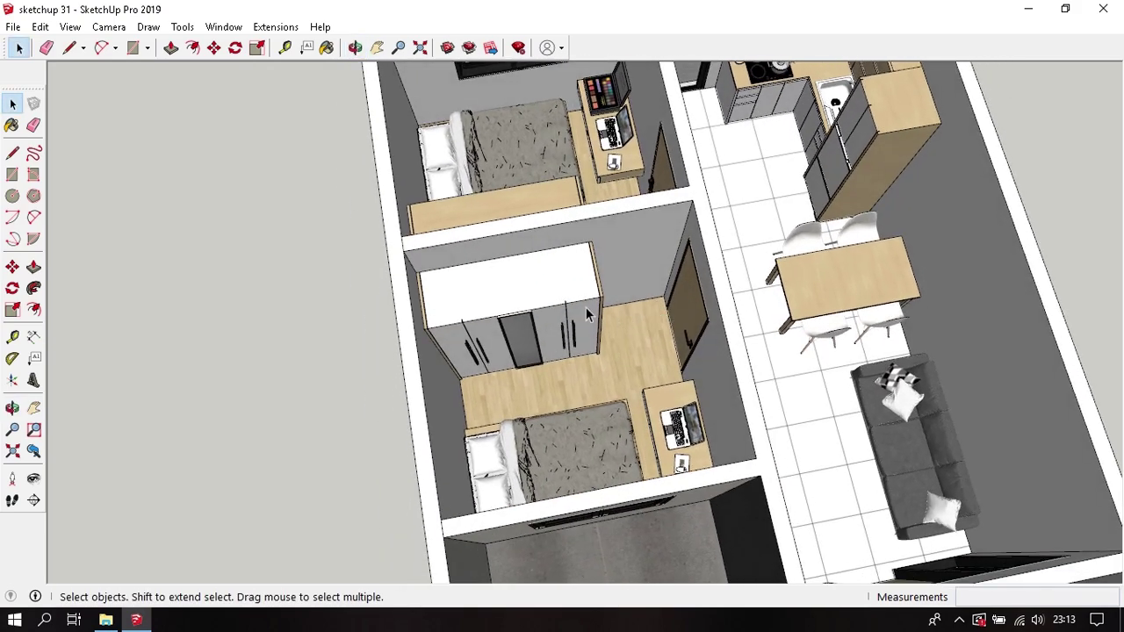
{"action": "middle_click_drag", "start_coordinate": [622, 368], "coordinate": [120, 296]}
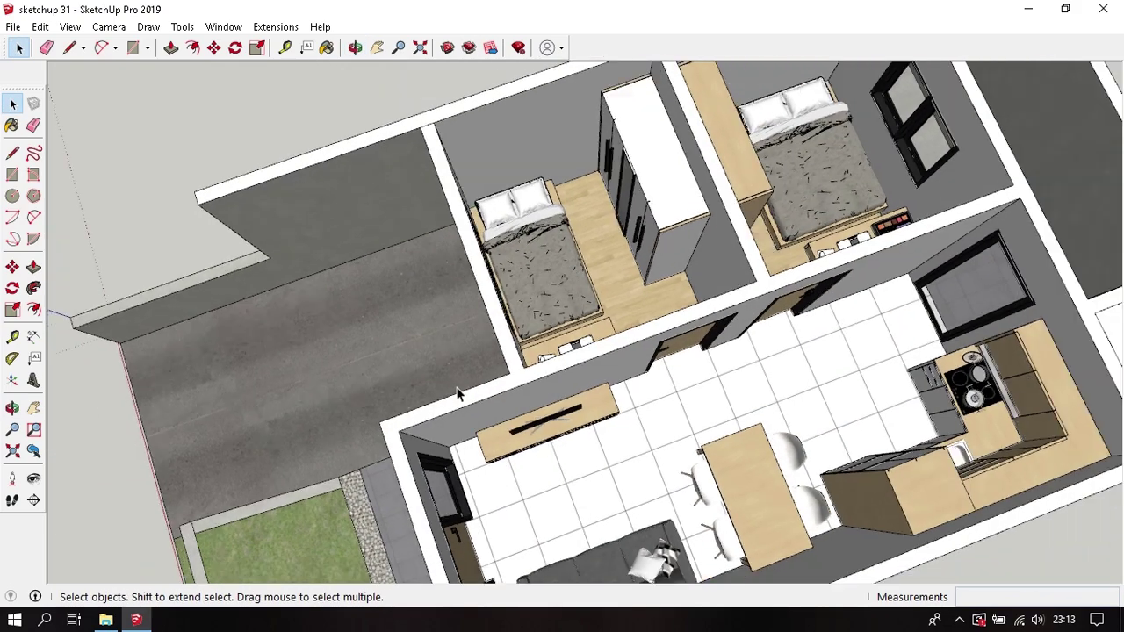
{"action": "mouse_move", "coordinate": [459, 389]}
{"action": "middle_mouse_down"}
{"action": "mouse_move", "coordinate": [464, 257]}
{"action": "mouse_move", "coordinate": [494, 277]}
{"action": "middle_mouse_up"}
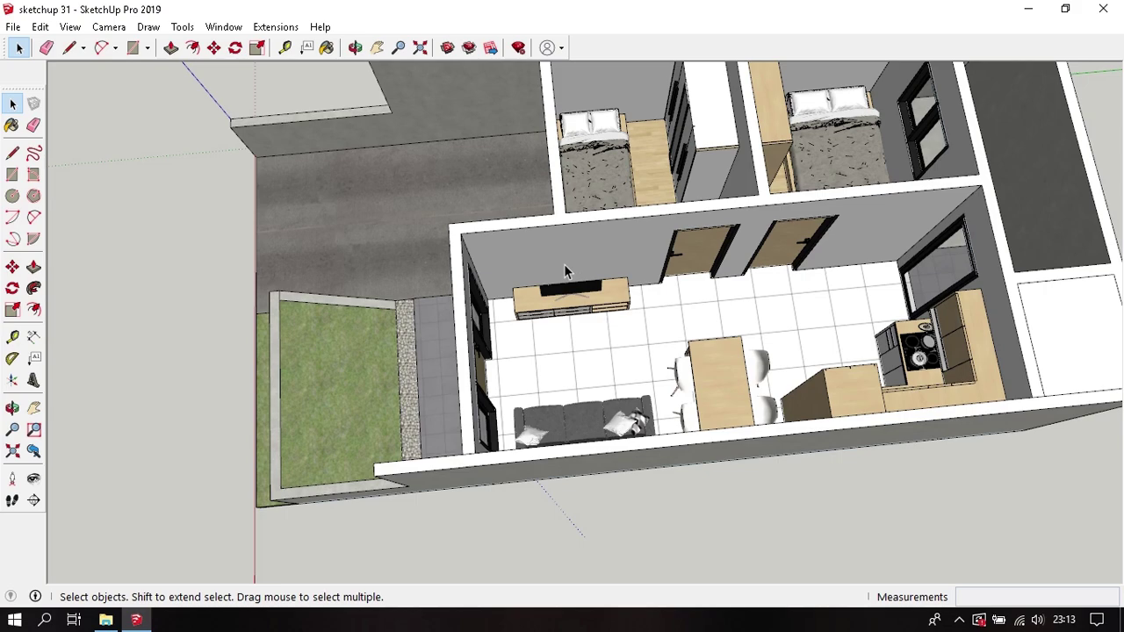
{"action": "middle_click_drag", "start_coordinate": [575, 281], "coordinate": [487, 319]}
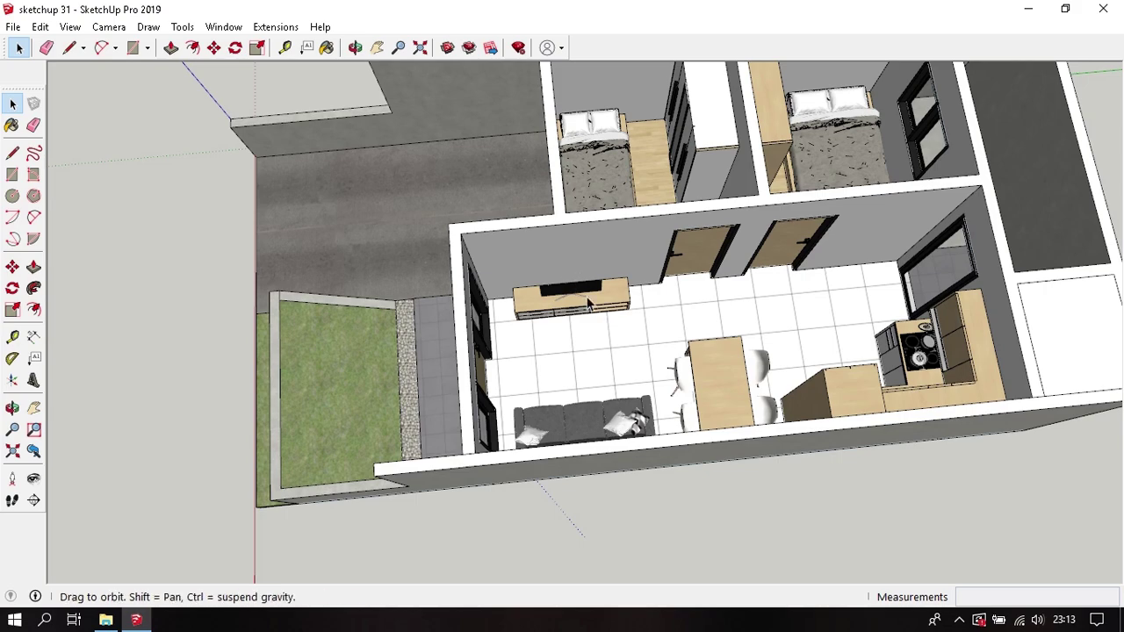
{"action": "middle_click_drag", "start_coordinate": [582, 350], "coordinate": [577, 430]}
Step: Measure 2790 mm across the living room with the Tape Measure guide
{"action": "scroll", "coordinate": [577, 430], "scroll_direction": "up", "scroll_amount": 2}
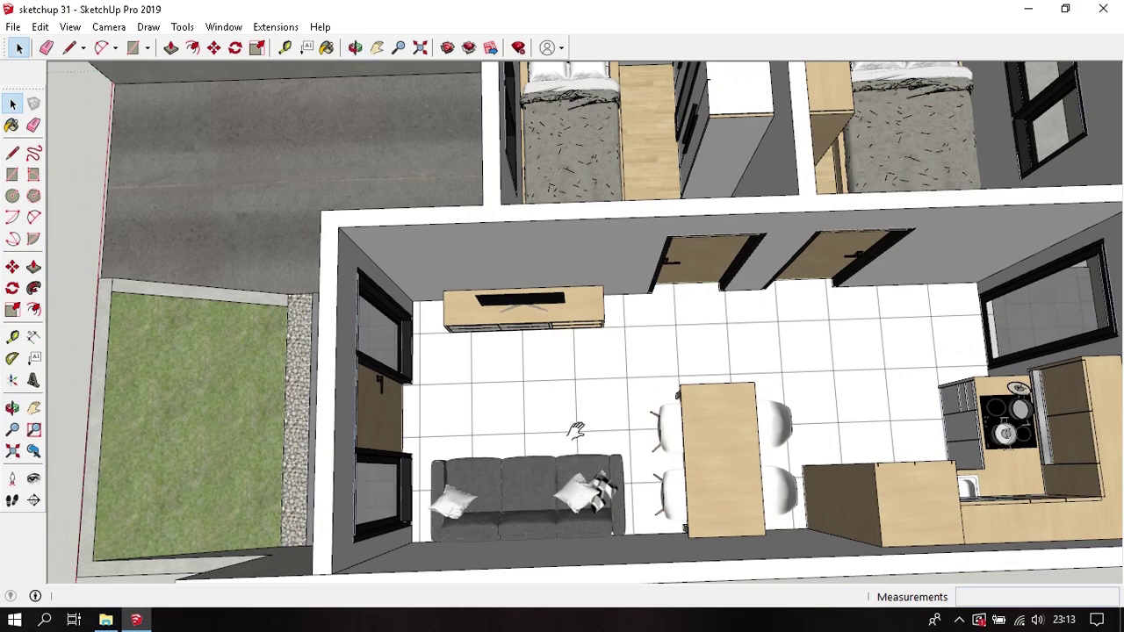
{"action": "key", "text": "t"}
{"action": "left_click", "coordinate": [341, 366]}
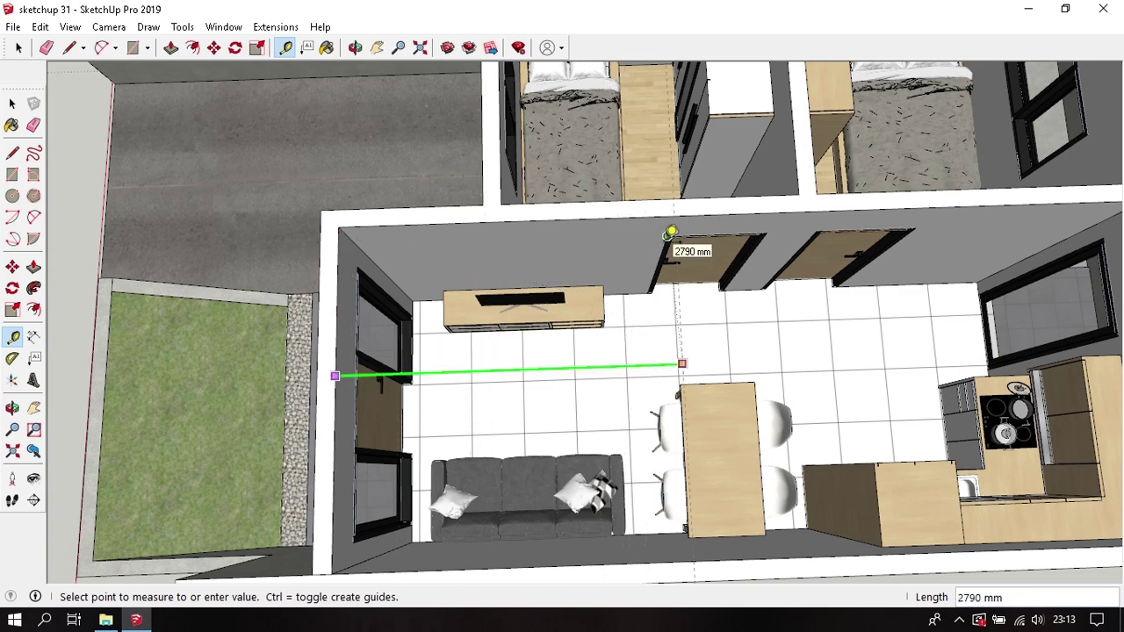
{"action": "left_click", "coordinate": [670, 233]}
{"action": "type", "text": "/5"}
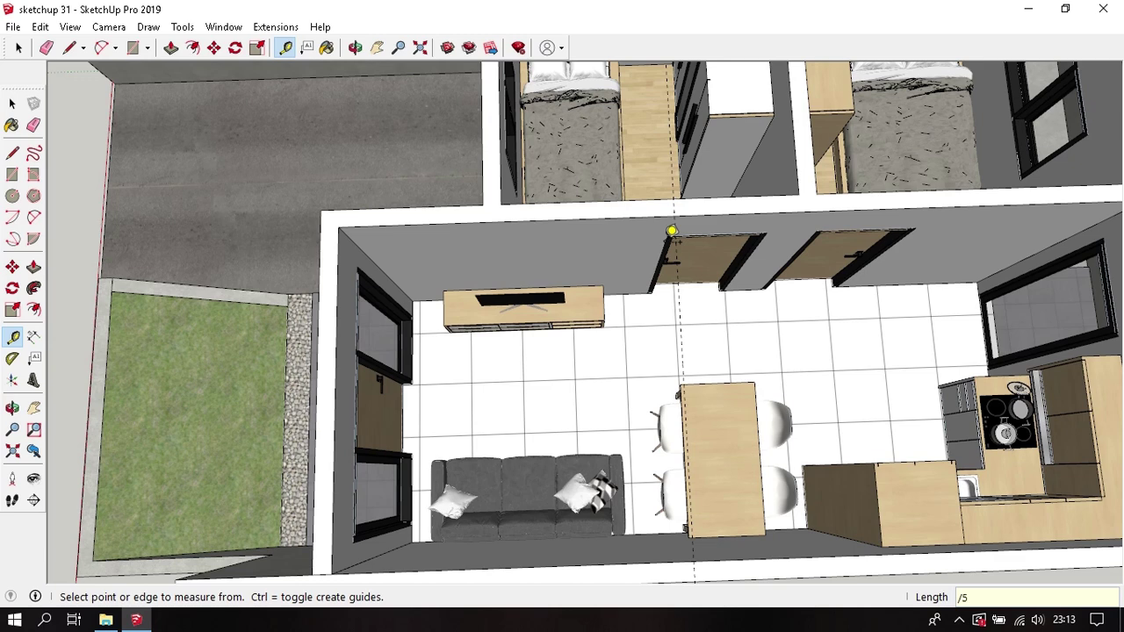
{"action": "key", "text": "Return"}
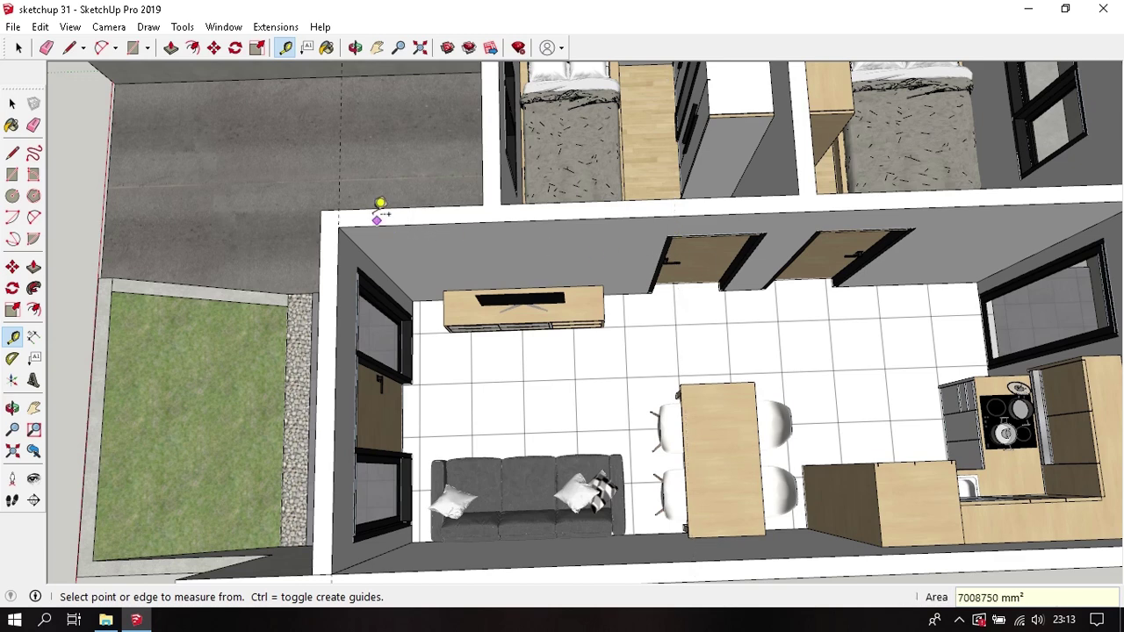
{"action": "key", "text": "space"}
Step: Copy the guide 2790 mm along the living-room wall with Move
{"action": "left_click", "coordinate": [344, 186]}
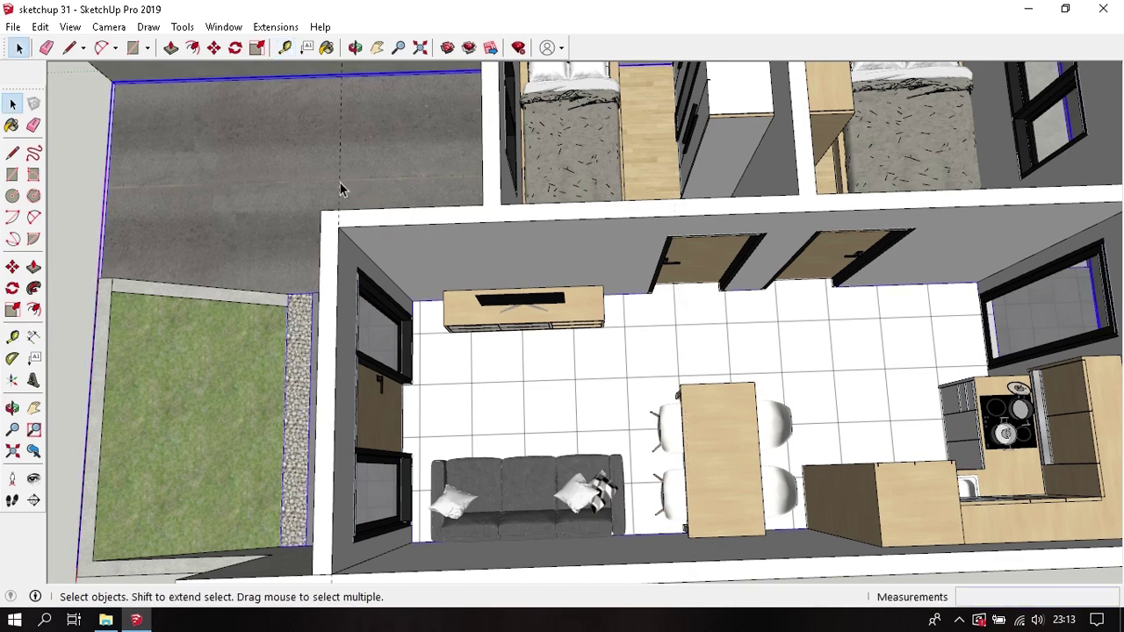
{"action": "key", "text": "Escape"}
{"action": "key", "text": "m"}
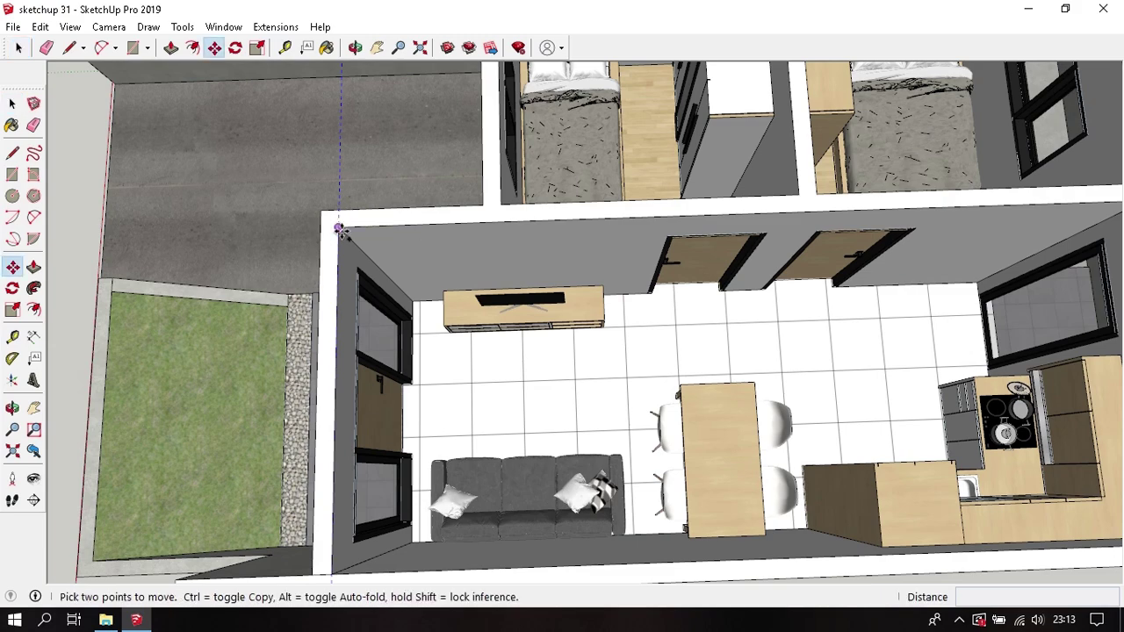
{"action": "left_click", "coordinate": [339, 229], "text": "ctrl"}
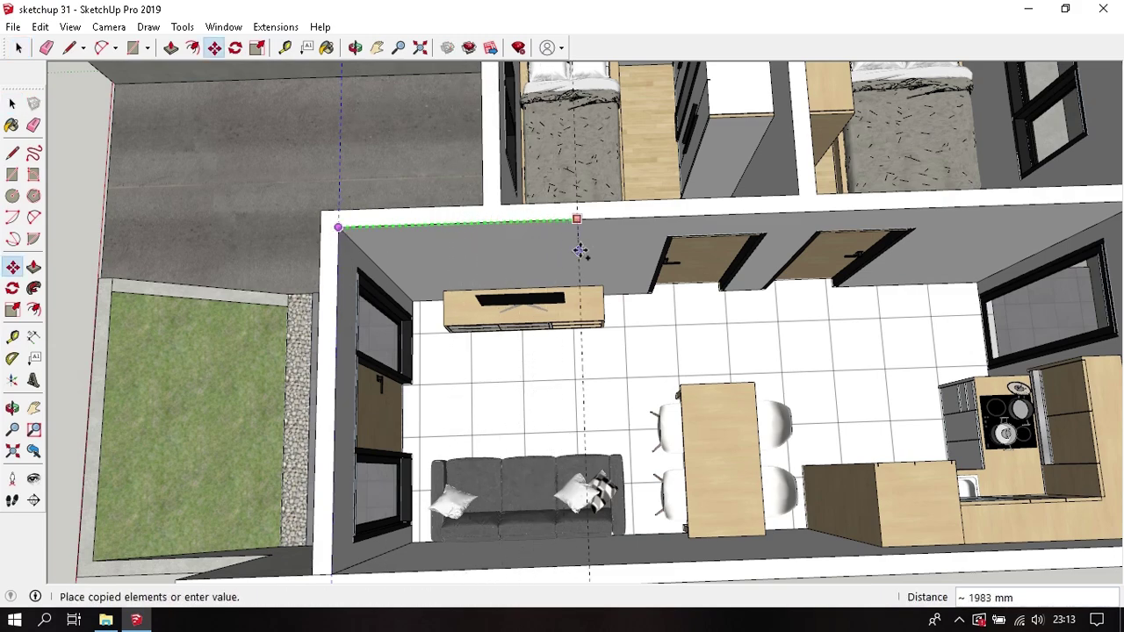
{"action": "middle_click_drag", "start_coordinate": [632, 252], "coordinate": [633, 200]}
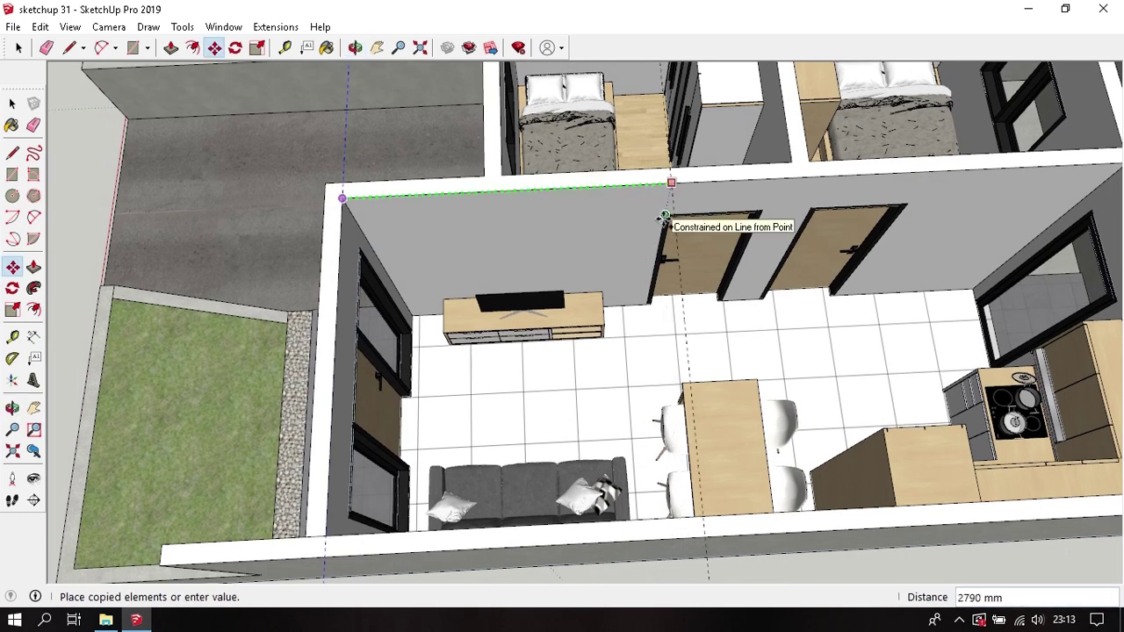
{"action": "left_click", "coordinate": [665, 217]}
{"action": "type", "text": "/5"}
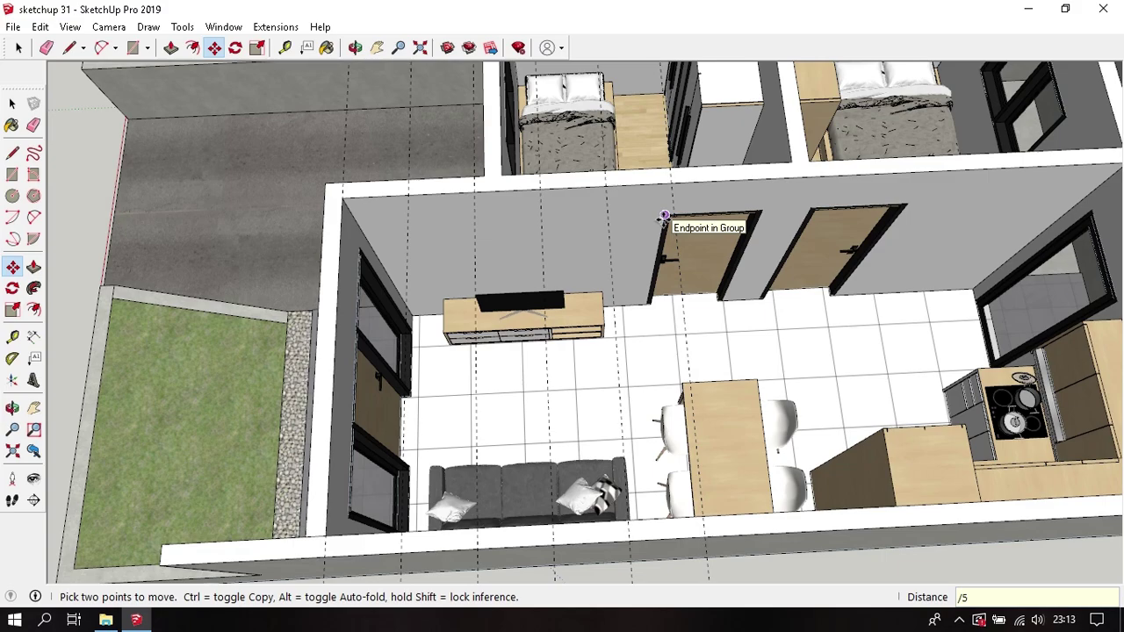
{"action": "mouse_move", "coordinate": [665, 217]}
{"action": "middle_mouse_down"}
{"action": "mouse_move", "coordinate": [656, 249]}
{"action": "mouse_move", "coordinate": [693, 396]}
{"action": "middle_mouse_up"}
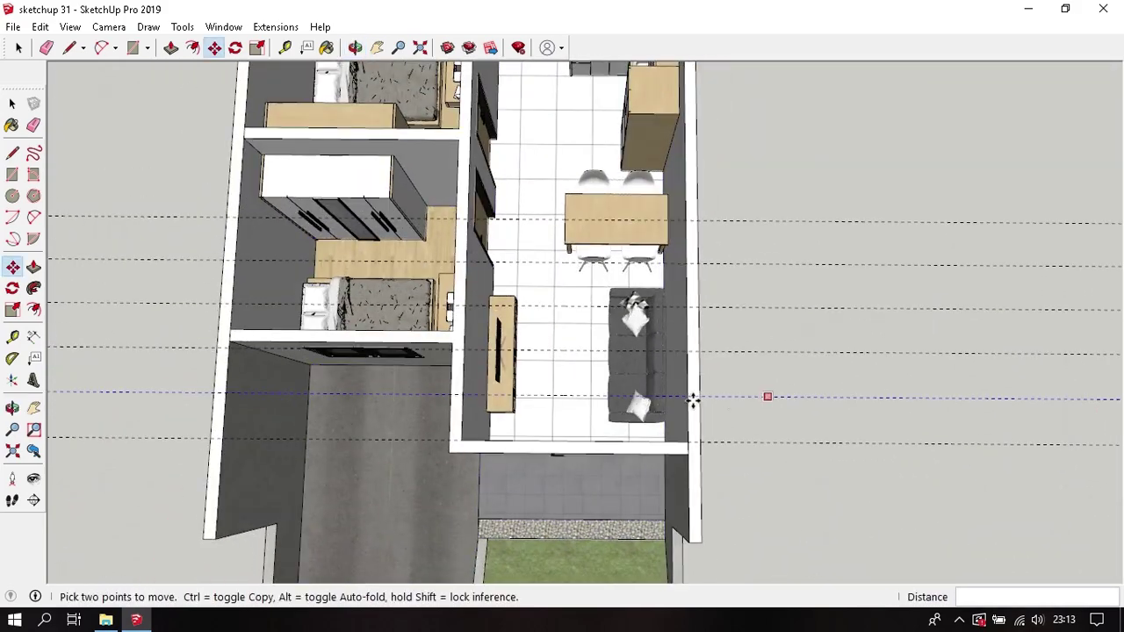
Step: Create a Tape Measure guide line at the living room wall
{"action": "scroll", "coordinate": [599, 363], "scroll_direction": "up", "scroll_amount": 3}
{"action": "middle_click_drag", "start_coordinate": [638, 353], "coordinate": [492, 427]}
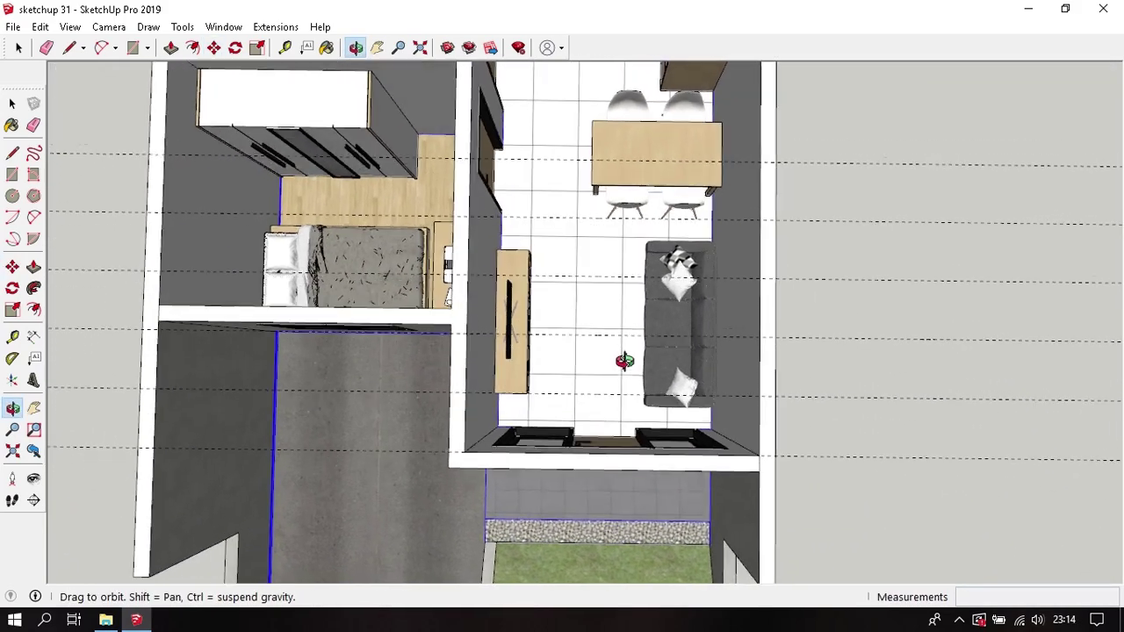
{"action": "scroll", "coordinate": [480, 423], "scroll_direction": "up", "scroll_amount": 2}
{"action": "scroll", "coordinate": [480, 423], "scroll_direction": "up", "scroll_amount": 1}
{"action": "key", "text": "t"}
{"action": "left_click", "coordinate": [432, 417]}
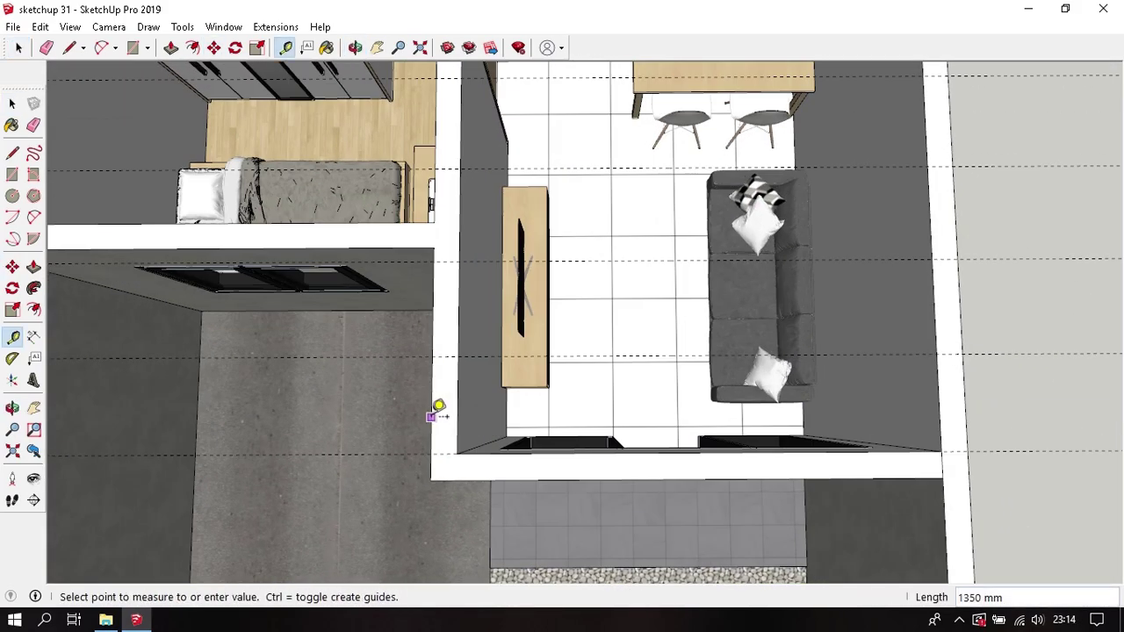
{"action": "left_click", "coordinate": [458, 416]}
{"action": "key", "text": "space"}
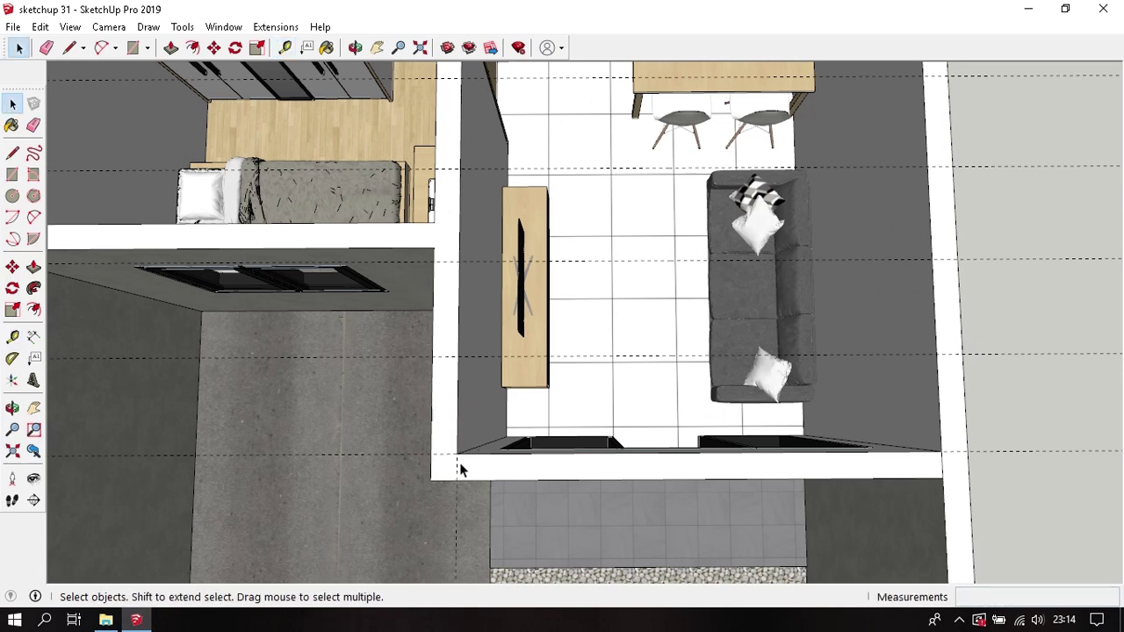
Step: Copy the guide line across to the living room's far wall
{"action": "key", "text": "m"}
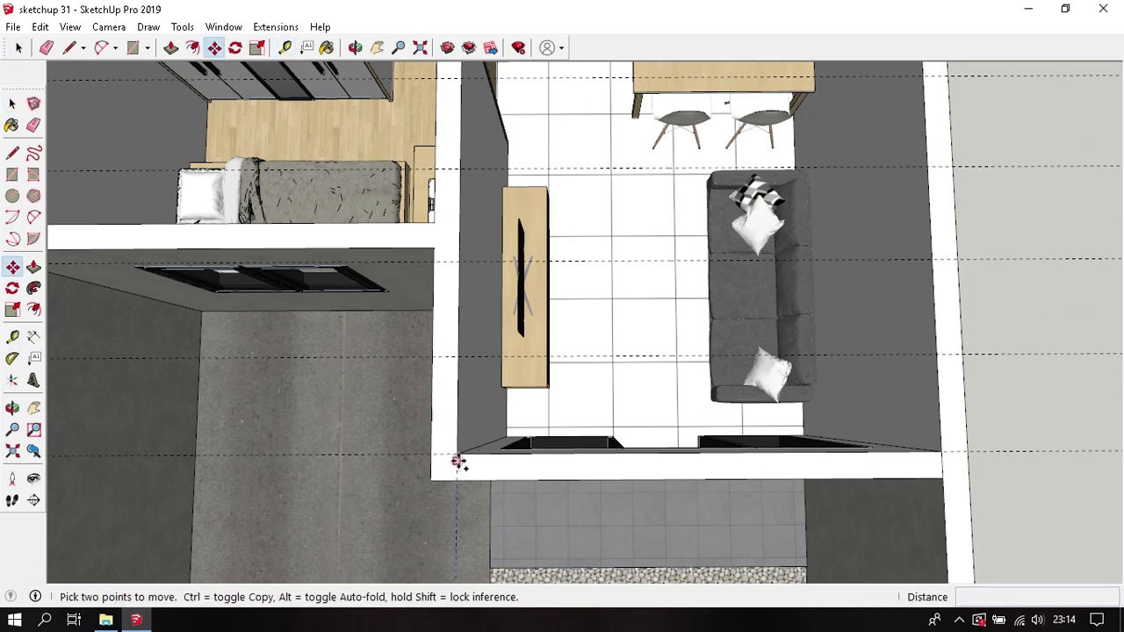
{"action": "left_click", "coordinate": [456, 455], "text": "ctrl"}
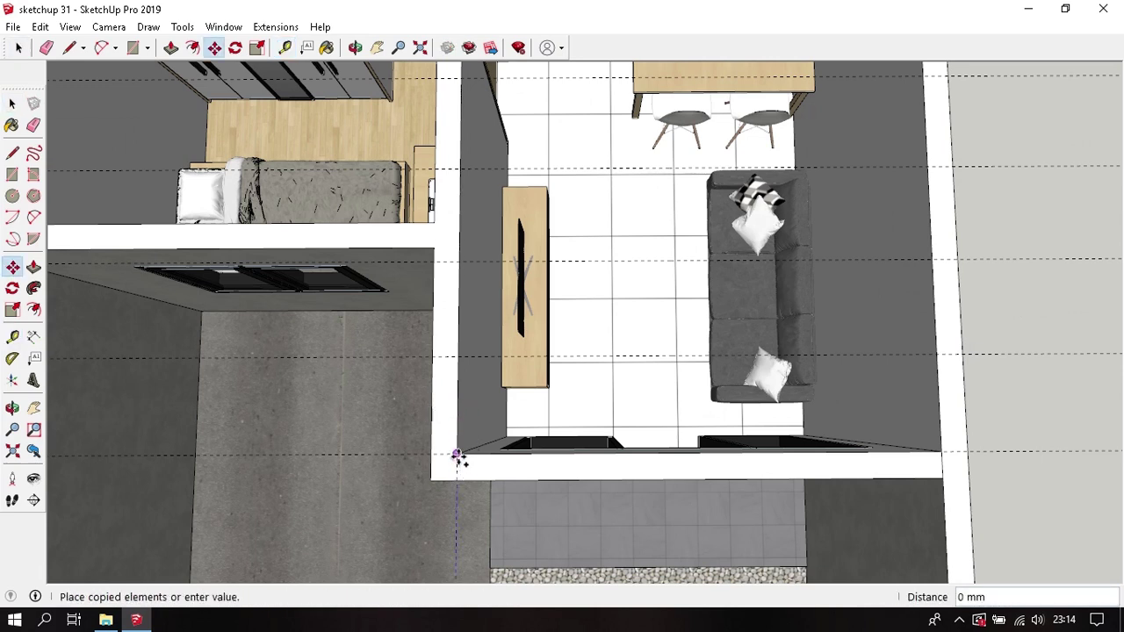
{"action": "left_click", "coordinate": [941, 454]}
{"action": "type", "text": "/5"}
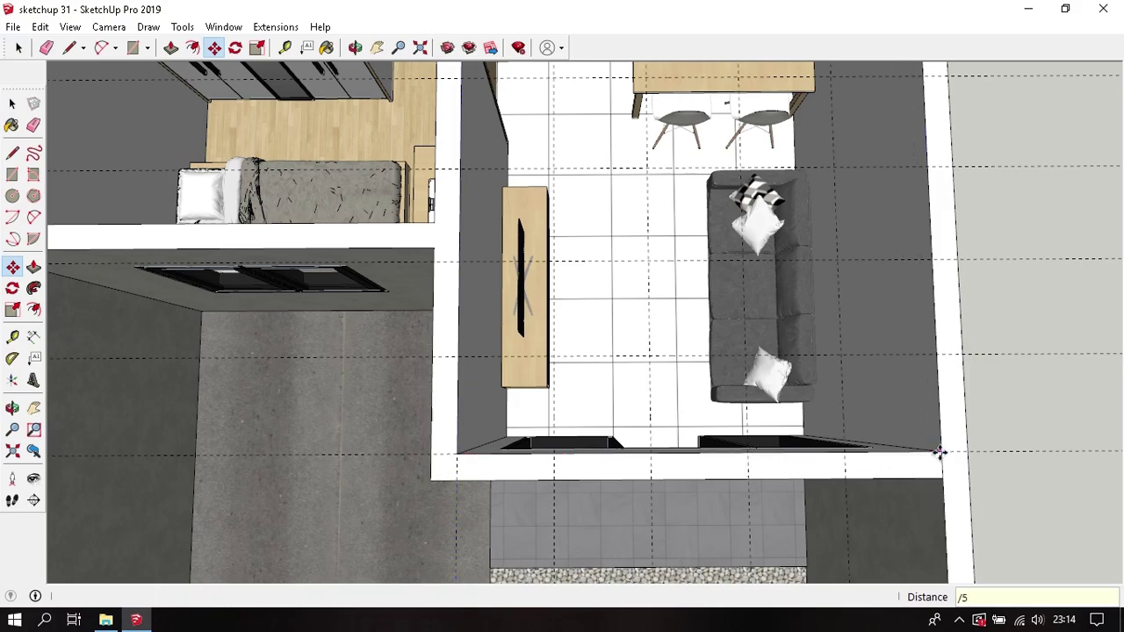
{"action": "mouse_move", "coordinate": [940, 453]}
{"action": "middle_mouse_down"}
{"action": "mouse_move", "coordinate": [413, 346]}
{"action": "mouse_move", "coordinate": [507, 330]}
{"action": "middle_mouse_up"}
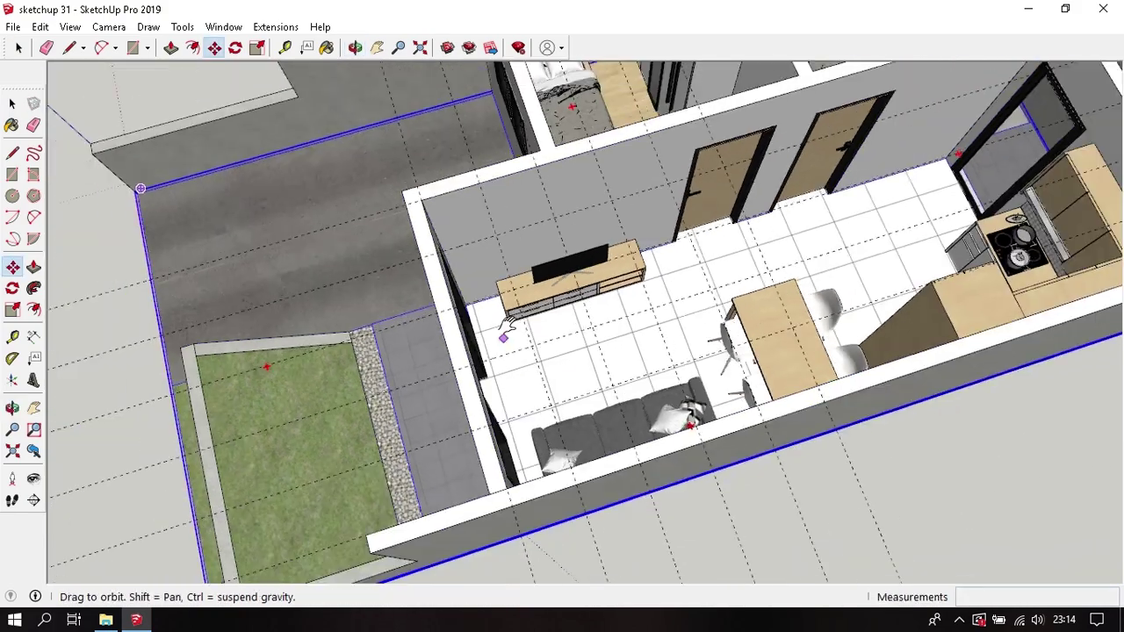
{"action": "scroll", "coordinate": [515, 346], "scroll_direction": "down", "scroll_amount": 2}
{"action": "scroll", "coordinate": [585, 313], "scroll_direction": "down", "scroll_amount": 2}
{"action": "middle_click_drag", "start_coordinate": [585, 314], "coordinate": [563, 285]}
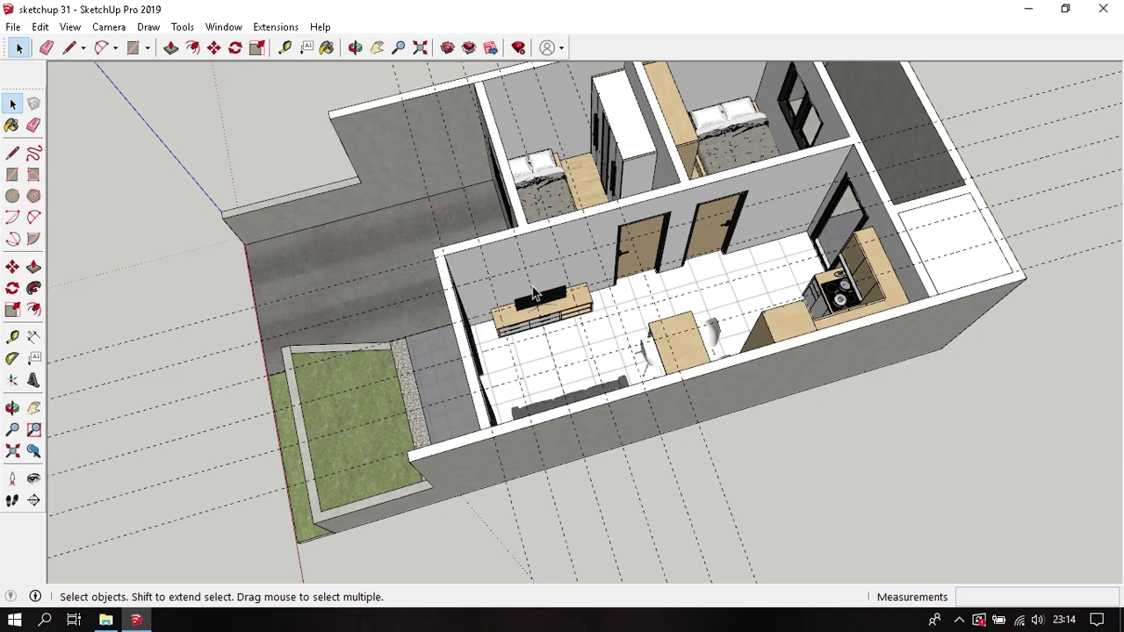
Step: Open the 'downlight' model from its folder and paste it into 'sketchup 31'
{"action": "left_click", "coordinate": [115, 621]}
{"action": "left_click", "coordinate": [386, 118]}
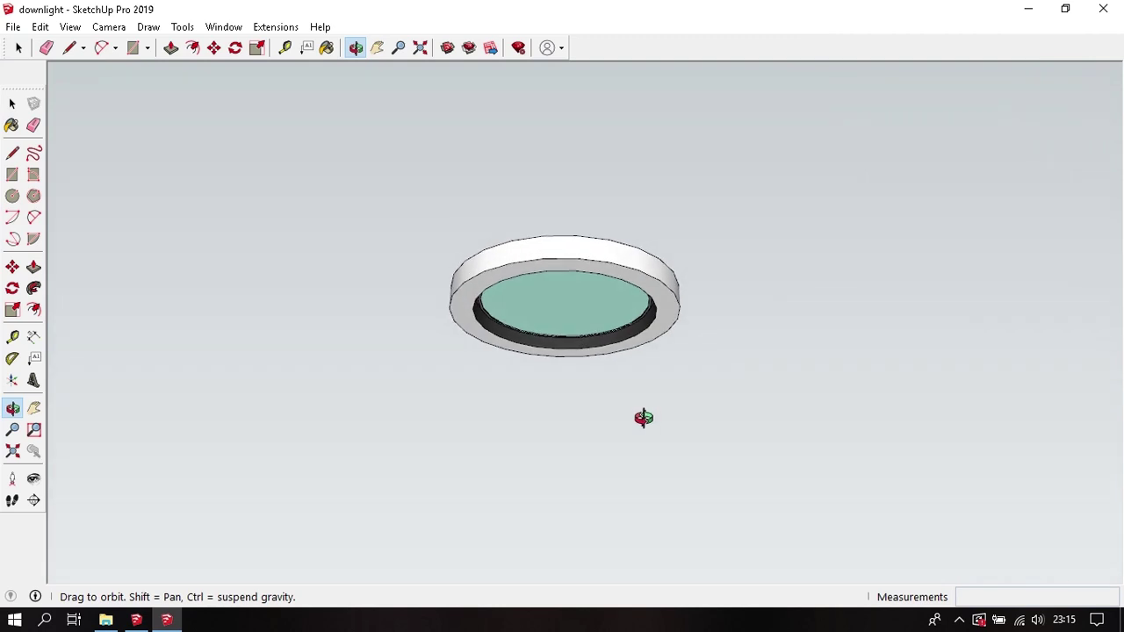
{"action": "left_click", "coordinate": [589, 330]}
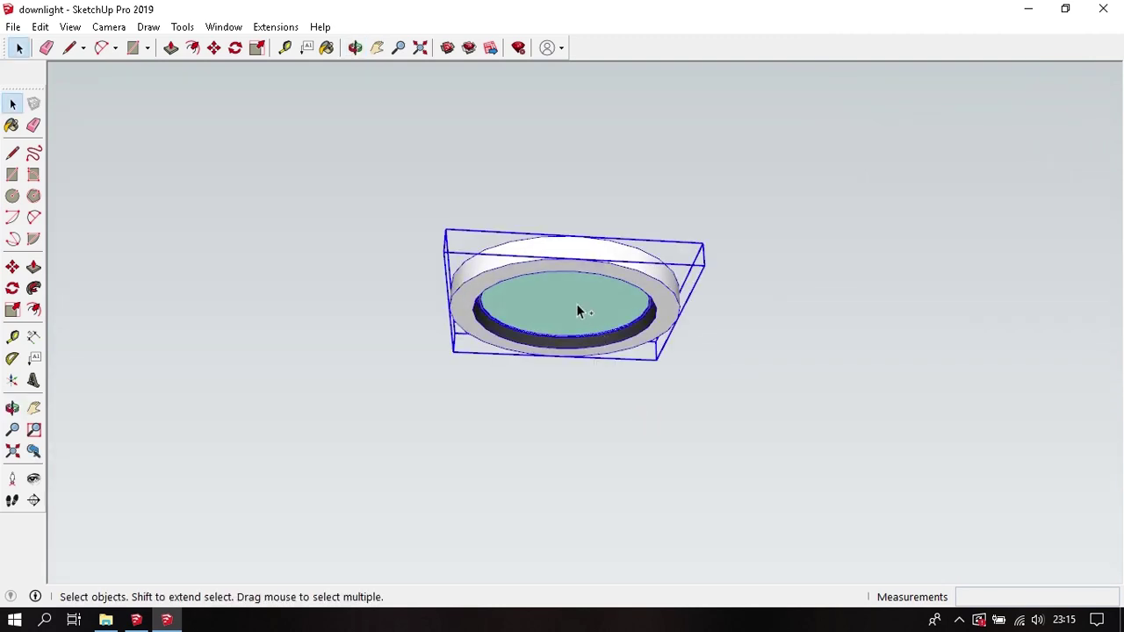
{"action": "key", "text": "alt+Tab"}
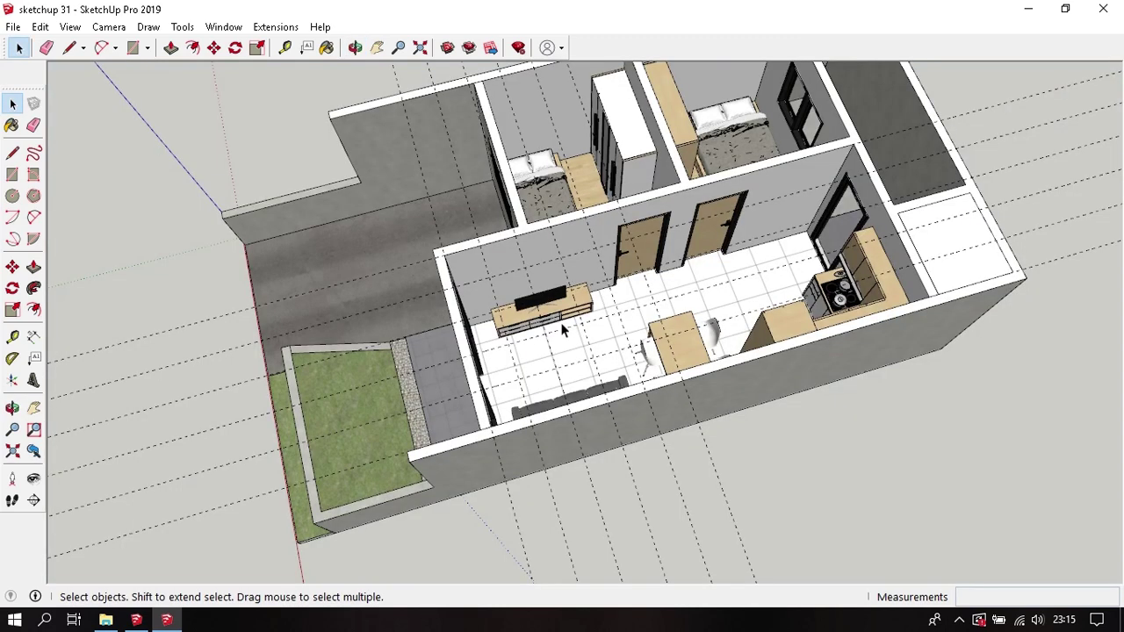
{"action": "key", "text": "ctrl+v"}
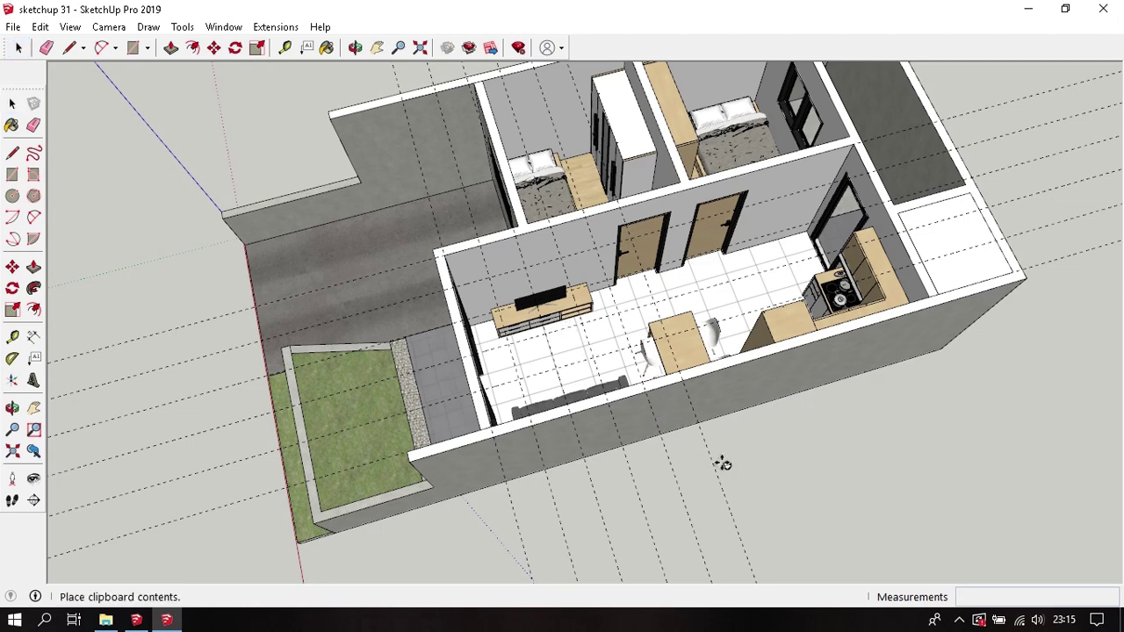
Step: Drop the pasted downlight into the 'sketchup 31' living room
{"action": "left_click", "coordinate": [722, 464]}
{"action": "scroll", "coordinate": [723, 464], "scroll_direction": "up", "scroll_amount": 3}
{"action": "scroll", "coordinate": [723, 465], "scroll_direction": "up", "scroll_amount": 3}
{"action": "scroll", "coordinate": [727, 469], "scroll_direction": "up", "scroll_amount": 2}
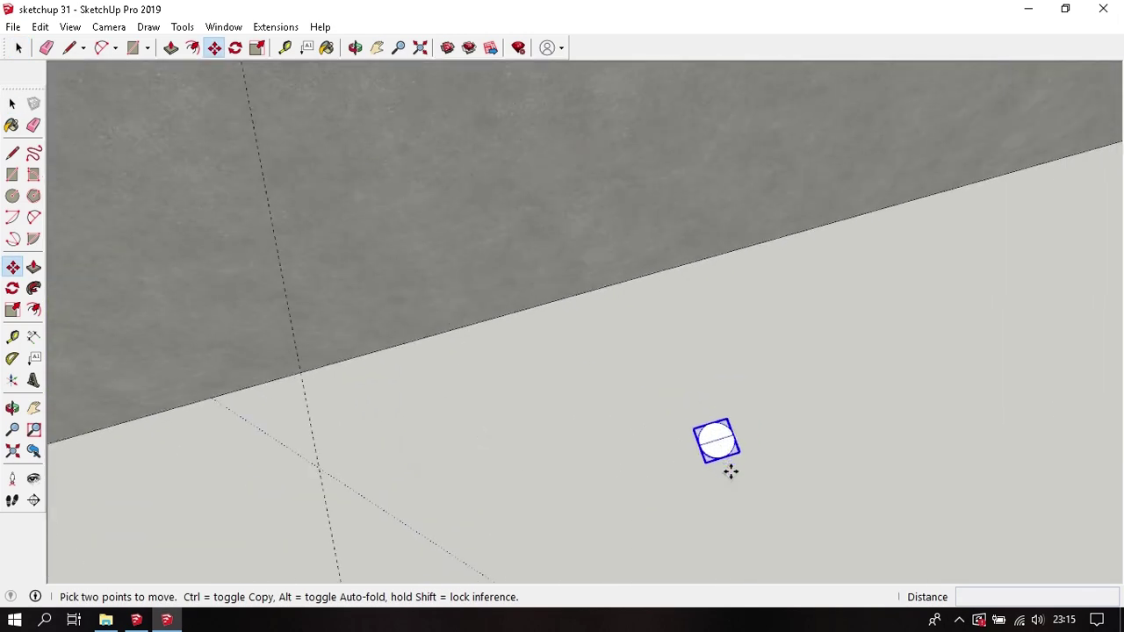
{"action": "scroll", "coordinate": [731, 471], "scroll_direction": "up", "scroll_amount": 2}
{"action": "scroll", "coordinate": [730, 464], "scroll_direction": "up", "scroll_amount": 2}
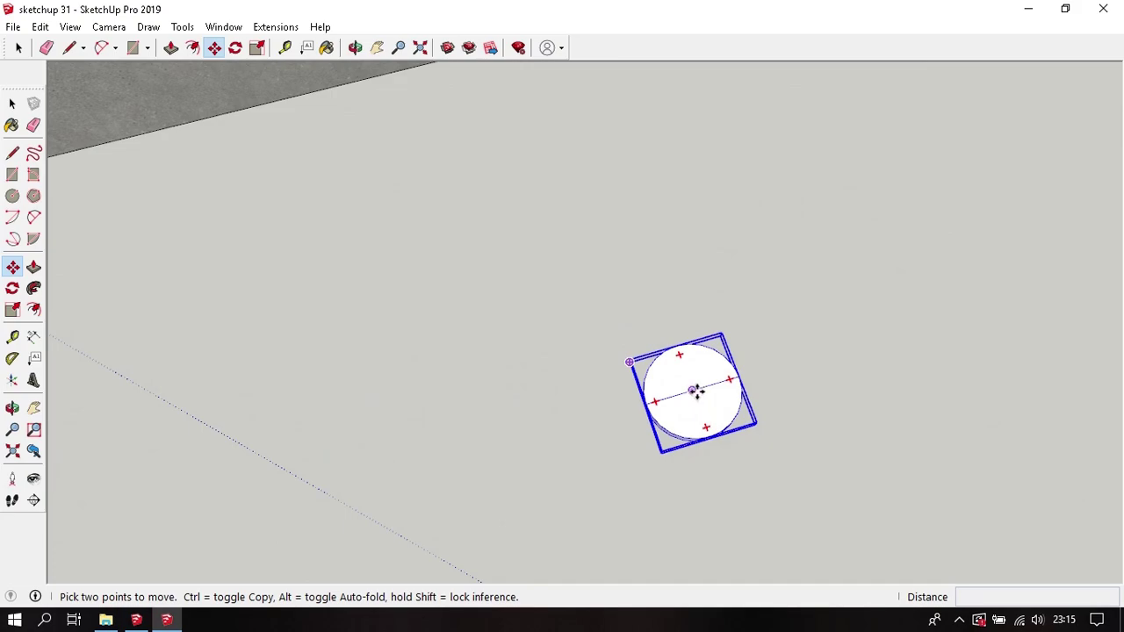
Step: Move the downlight to sit above the end of the sofa
{"action": "left_click", "coordinate": [695, 390]}
{"action": "scroll", "coordinate": [693, 389], "scroll_direction": "down", "scroll_amount": 3}
{"action": "scroll", "coordinate": [693, 389], "scroll_direction": "down", "scroll_amount": 3}
{"action": "scroll", "coordinate": [693, 390], "scroll_direction": "down", "scroll_amount": 3}
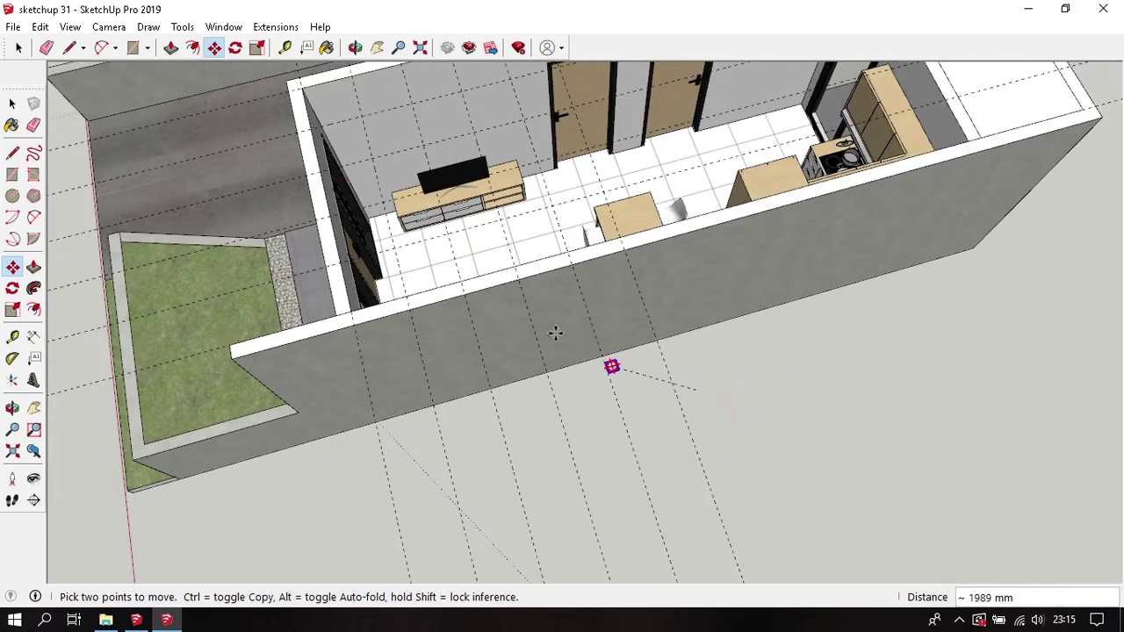
{"action": "mouse_move", "coordinate": [555, 332]}
{"action": "middle_mouse_down"}
{"action": "mouse_move", "coordinate": [729, 384]}
{"action": "mouse_move", "coordinate": [490, 447]}
{"action": "middle_mouse_up"}
{"action": "scroll", "coordinate": [617, 500], "scroll_direction": "up", "scroll_amount": 3}
{"action": "scroll", "coordinate": [627, 477], "scroll_direction": "up", "scroll_amount": 3}
{"action": "middle_click_drag", "start_coordinate": [627, 477], "coordinate": [673, 325]}
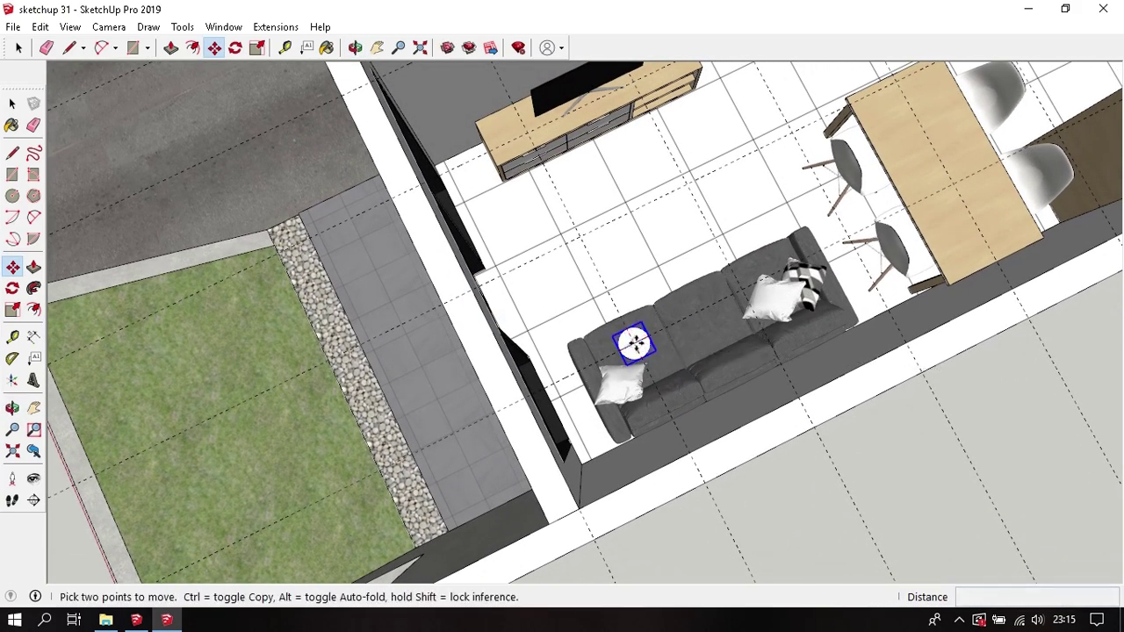
{"action": "scroll", "coordinate": [635, 339], "scroll_direction": "up", "scroll_amount": 1}
{"action": "mouse_move", "coordinate": [635, 341]}
{"action": "middle_mouse_down"}
{"action": "mouse_move", "coordinate": [617, 358]}
{"action": "mouse_move", "coordinate": [634, 353]}
{"action": "middle_mouse_up"}
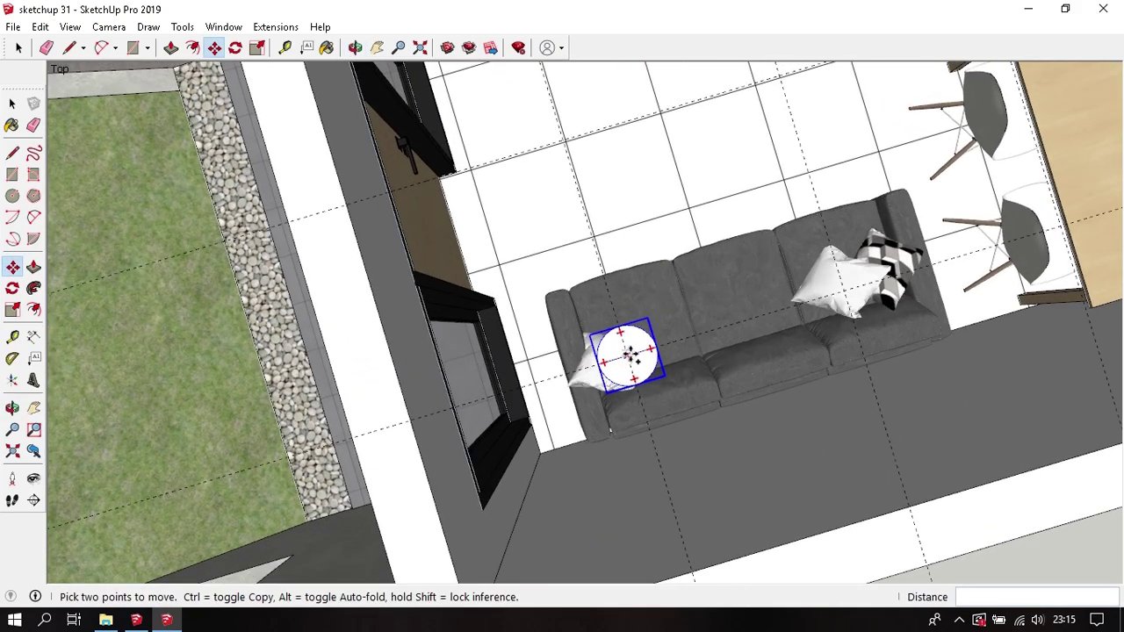
Step: Start a Ctrl-copy of the downlight 1674 mm along the green axis toward the dining table
{"action": "left_click", "coordinate": [626, 356], "text": "ctrl"}
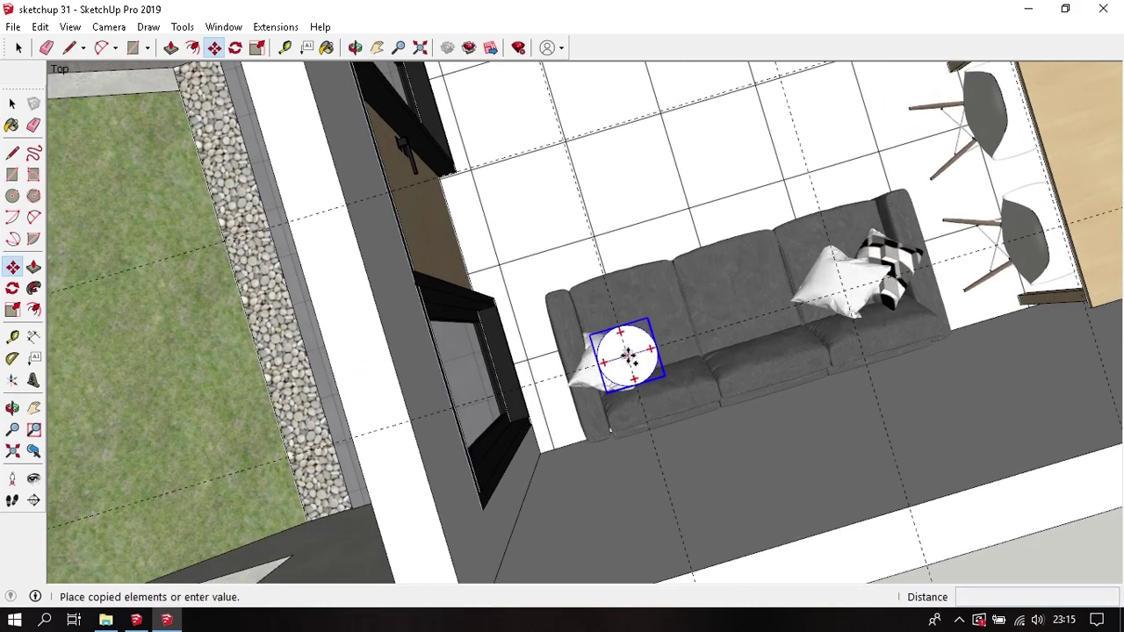
{"action": "scroll", "coordinate": [626, 356], "scroll_direction": "down", "scroll_amount": 1}
{"action": "scroll", "coordinate": [626, 356], "scroll_direction": "down", "scroll_amount": 1}
{"action": "middle_click_drag", "start_coordinate": [627, 356], "coordinate": [622, 363]}
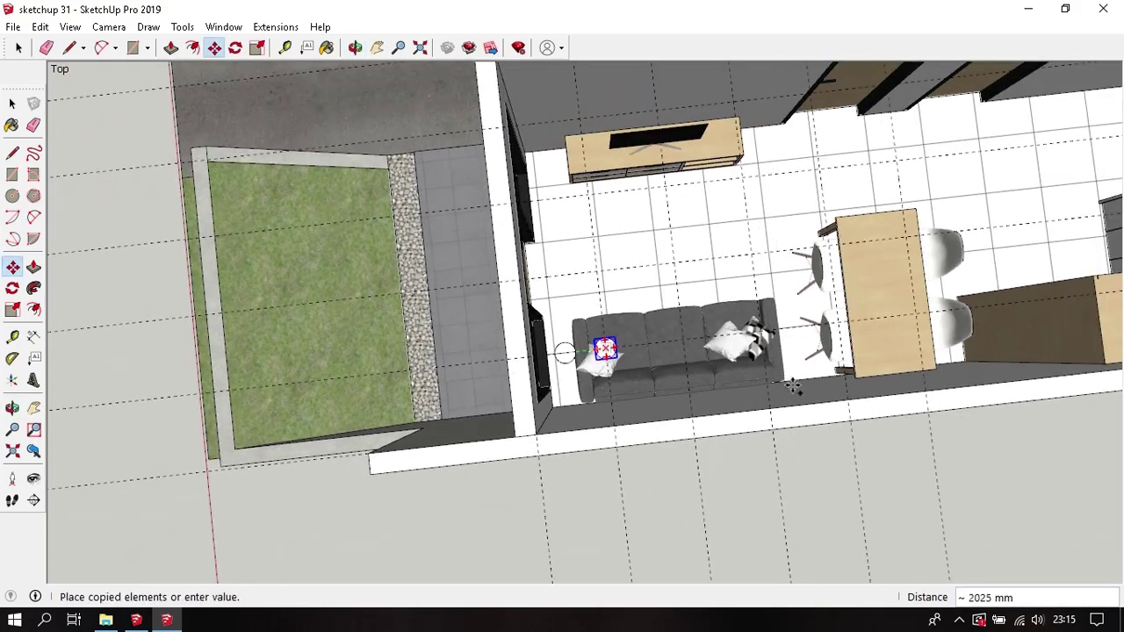
{"action": "middle_click_drag", "start_coordinate": [793, 386], "coordinate": [795, 378]}
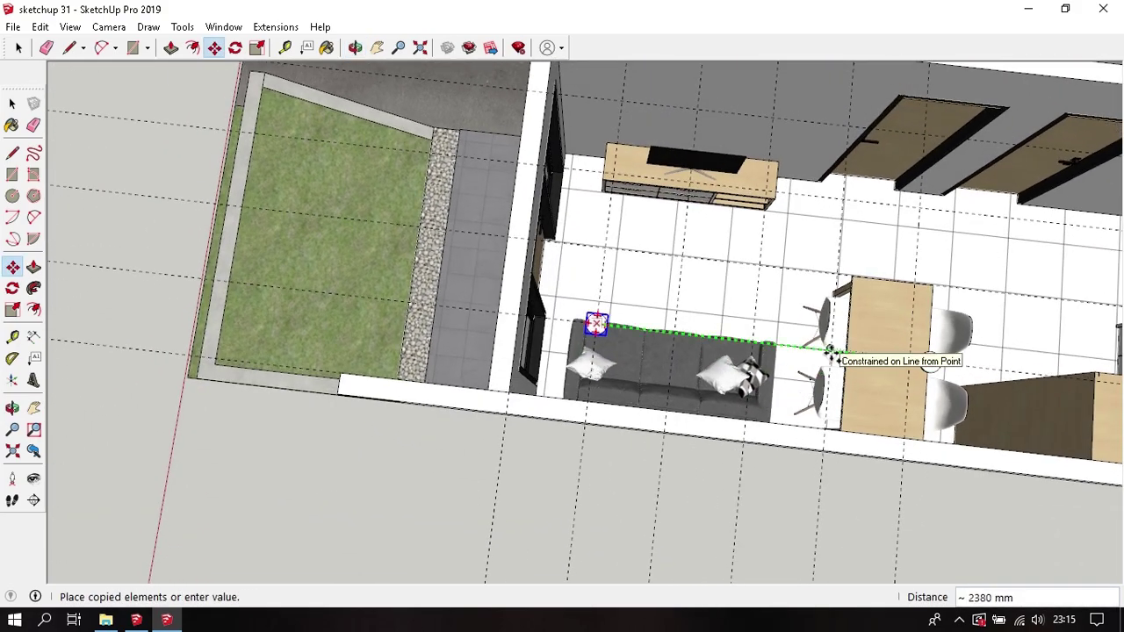
Step: Place the downlight copy 1674 mm along the green axis
{"action": "left_click", "coordinate": [823, 451]}
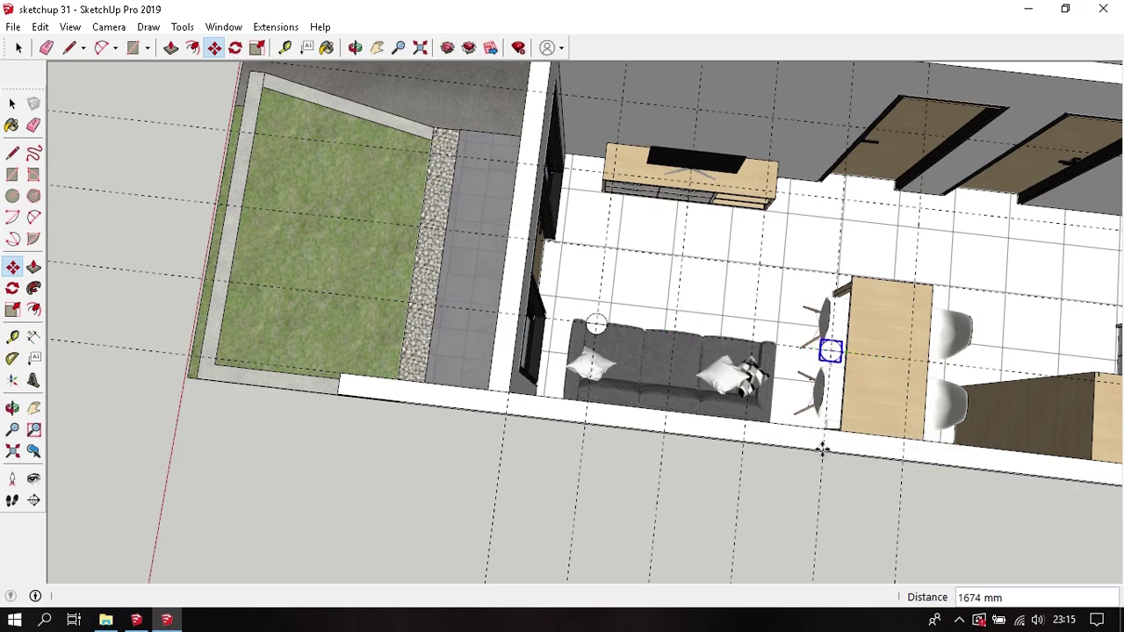
{"action": "middle_click_drag", "start_coordinate": [824, 451], "coordinate": [653, 411]}
{"action": "key", "text": "space"}
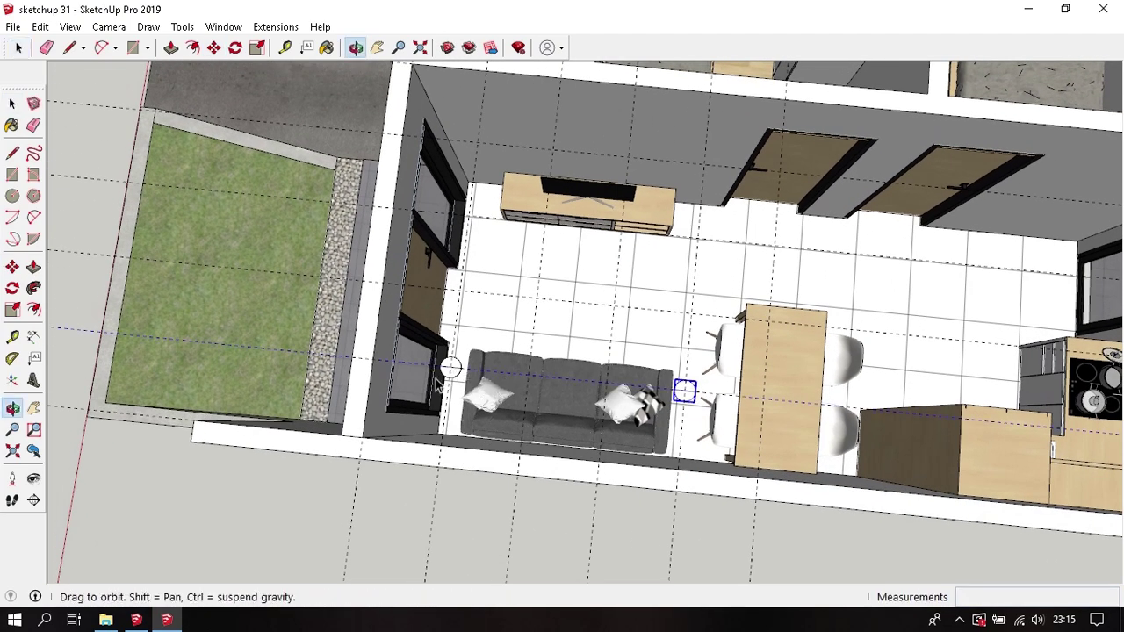
Step: Copy both downlights 1665 mm along the red axis toward the TV cabinet
{"action": "mouse_move", "coordinate": [451, 369]}
{"action": "middle_mouse_down"}
{"action": "mouse_move", "coordinate": [560, 441]}
{"action": "mouse_move", "coordinate": [810, 361]}
{"action": "mouse_move", "coordinate": [758, 313]}
{"action": "mouse_move", "coordinate": [702, 214]}
{"action": "middle_mouse_up"}
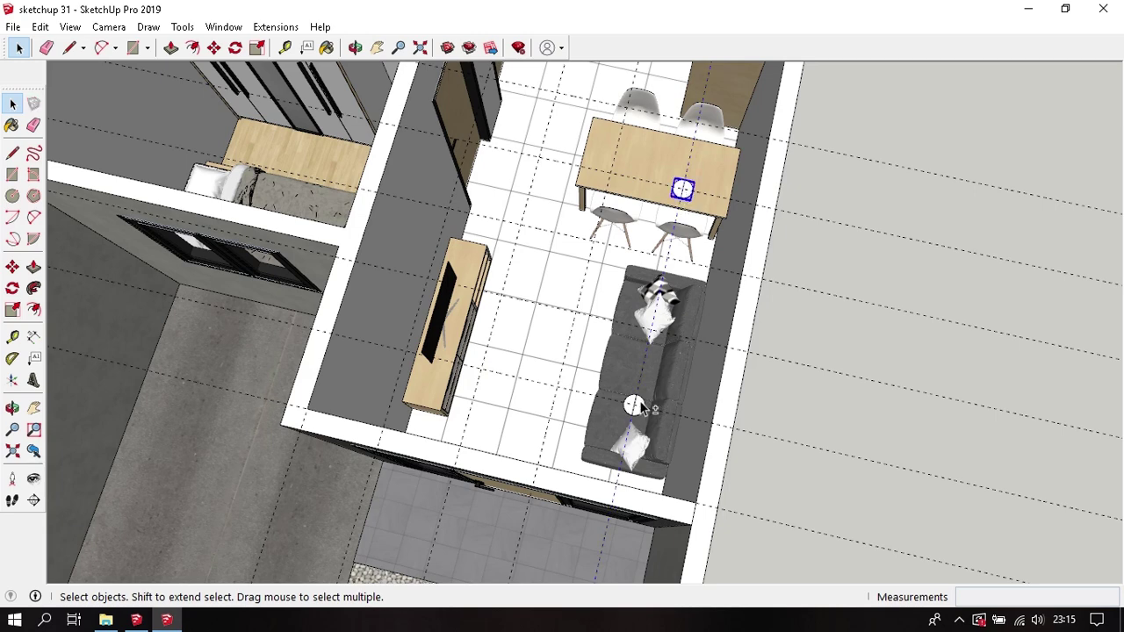
{"action": "middle_click_drag", "start_coordinate": [639, 411], "coordinate": [665, 384]}
{"action": "key", "text": "m"}
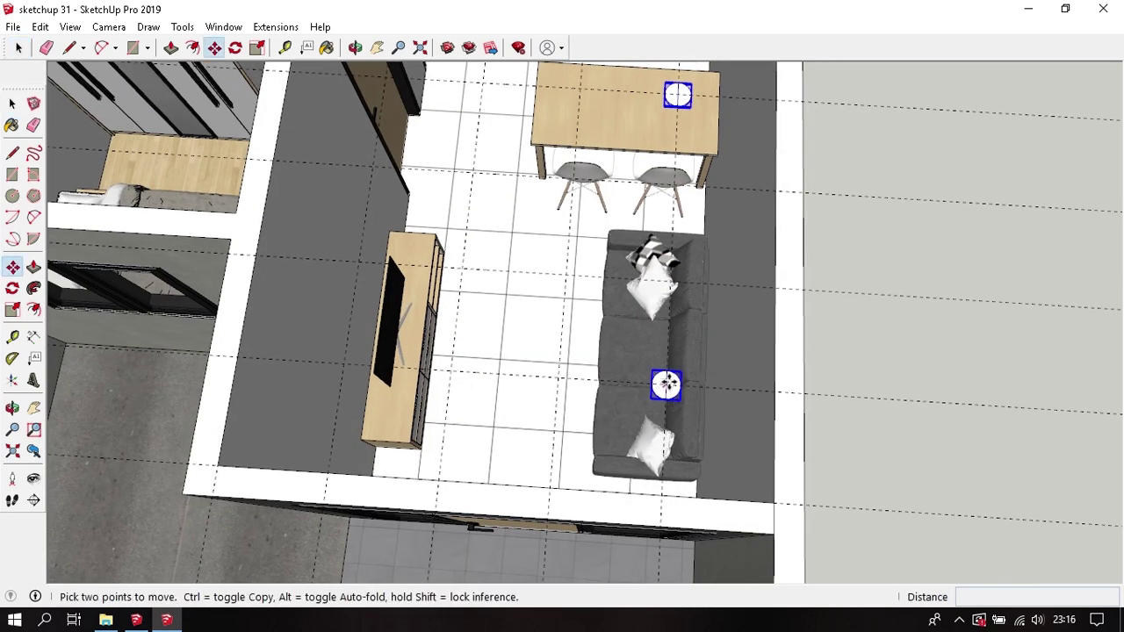
{"action": "key", "text": "ctrl"}
{"action": "left_click", "coordinate": [666, 384]}
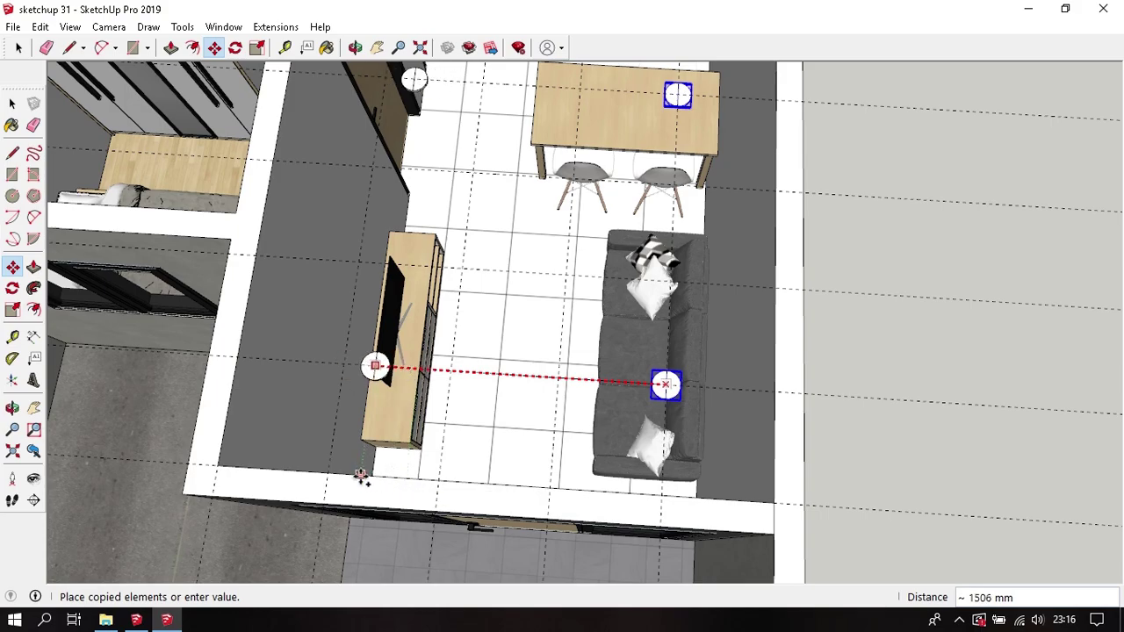
{"action": "left_click", "coordinate": [329, 470]}
{"action": "mouse_move", "coordinate": [490, 353]}
{"action": "middle_mouse_down"}
{"action": "mouse_move", "coordinate": [450, 296]}
{"action": "mouse_move", "coordinate": [915, 178]}
{"action": "mouse_move", "coordinate": [597, 390]}
{"action": "middle_mouse_up"}
{"action": "key", "text": "space"}
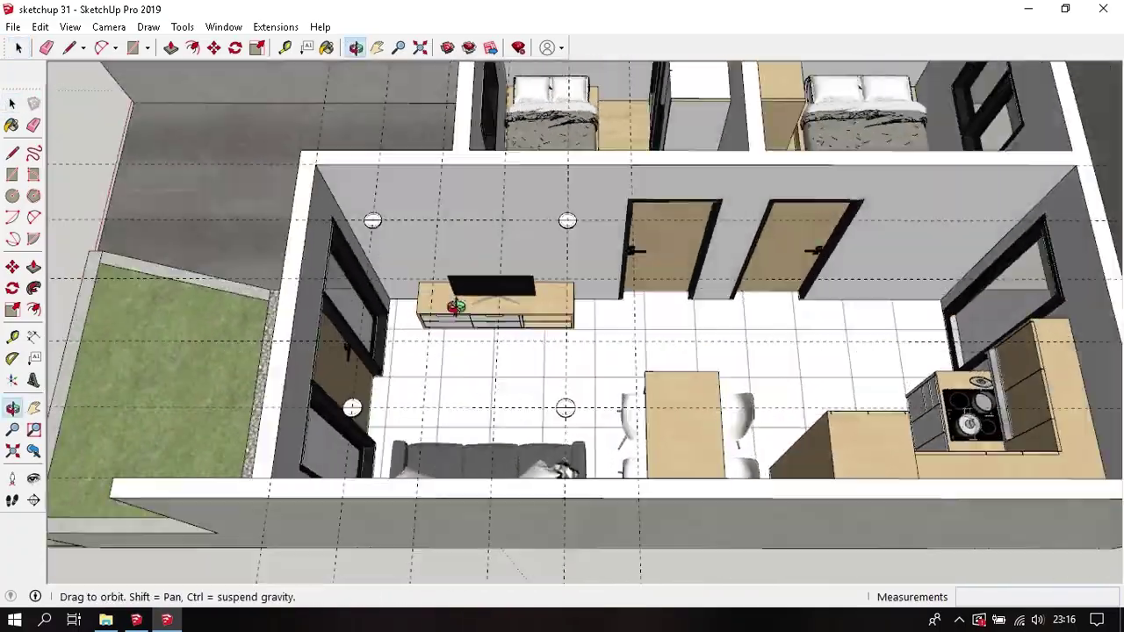
{"action": "middle_click_drag", "start_coordinate": [456, 306], "coordinate": [454, 281]}
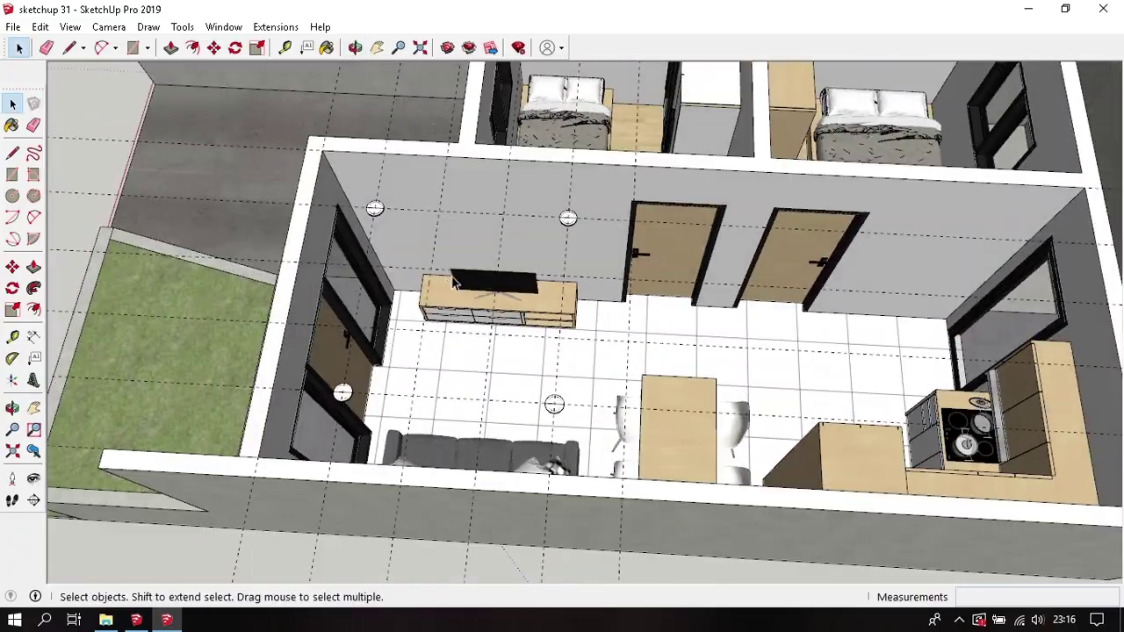
Step: Run Edit > Delete Guides and orbit to check the four living-room downlights
{"action": "left_click", "coordinate": [42, 28]}
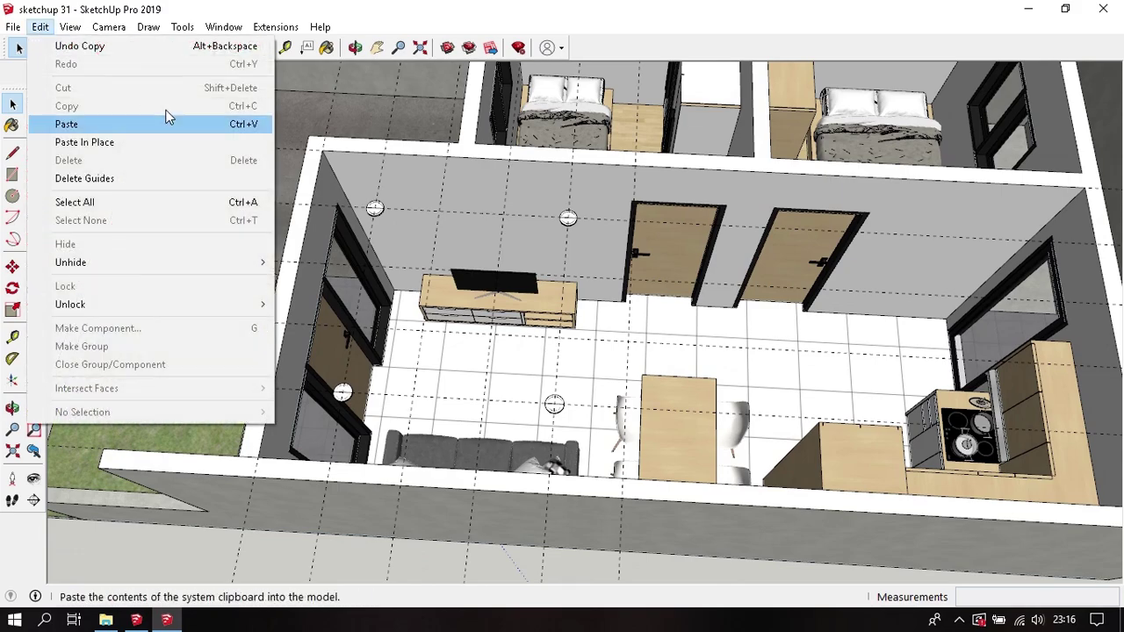
{"action": "left_click", "coordinate": [198, 176]}
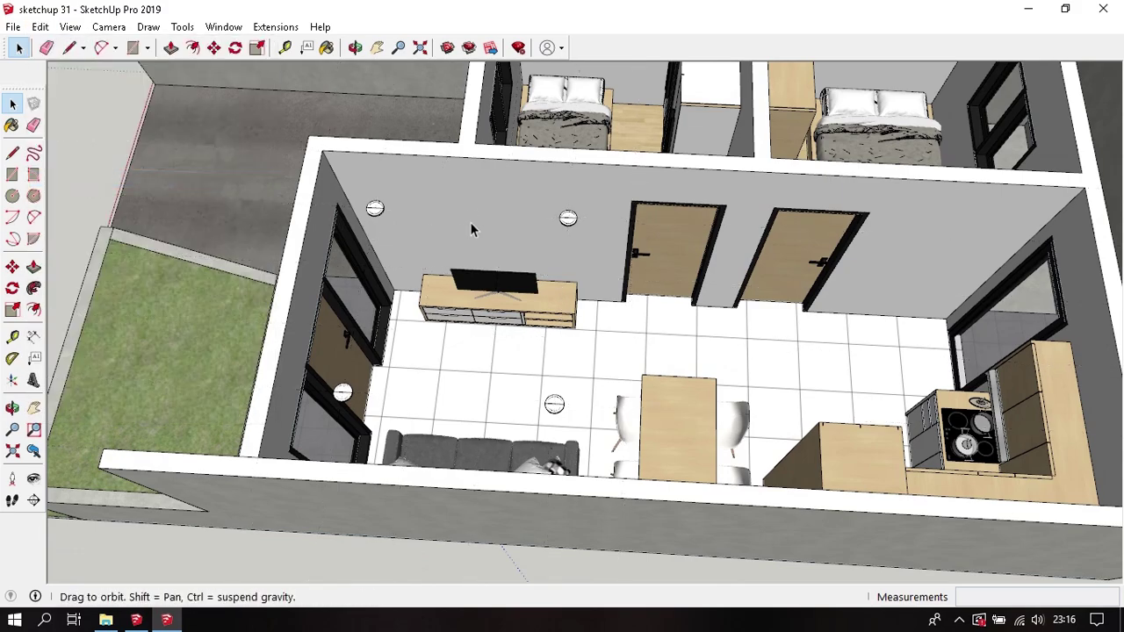
{"action": "middle_click_drag", "start_coordinate": [472, 229], "coordinate": [663, 255]}
{"action": "mouse_move", "coordinate": [587, 271]}
{"action": "middle_mouse_down"}
{"action": "mouse_move", "coordinate": [530, 318]}
{"action": "mouse_move", "coordinate": [656, 330]}
{"action": "mouse_move", "coordinate": [555, 310]}
{"action": "mouse_move", "coordinate": [548, 347]}
{"action": "middle_mouse_up"}
{"action": "middle_click_drag", "start_coordinate": [639, 283], "coordinate": [632, 284]}
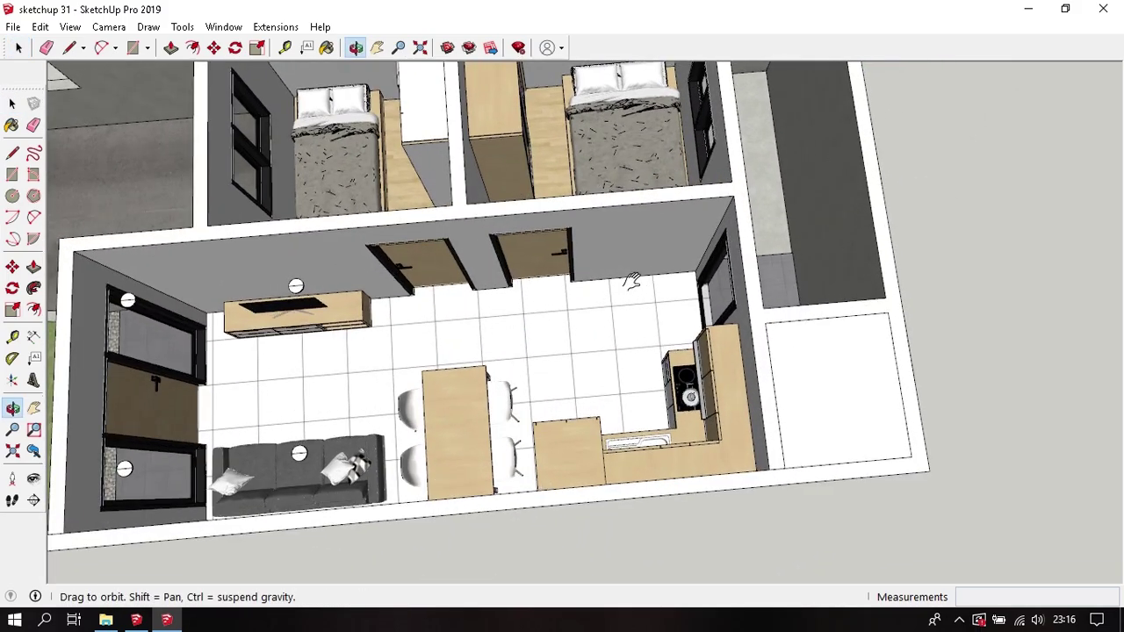
Step: Copy the kitchen-wall guide 2260 mm to the far wall as five evenly spaced guides
{"action": "scroll", "coordinate": [746, 231], "scroll_direction": "up", "scroll_amount": 3}
{"action": "key", "text": "t"}
{"action": "left_click", "coordinate": [778, 234]}
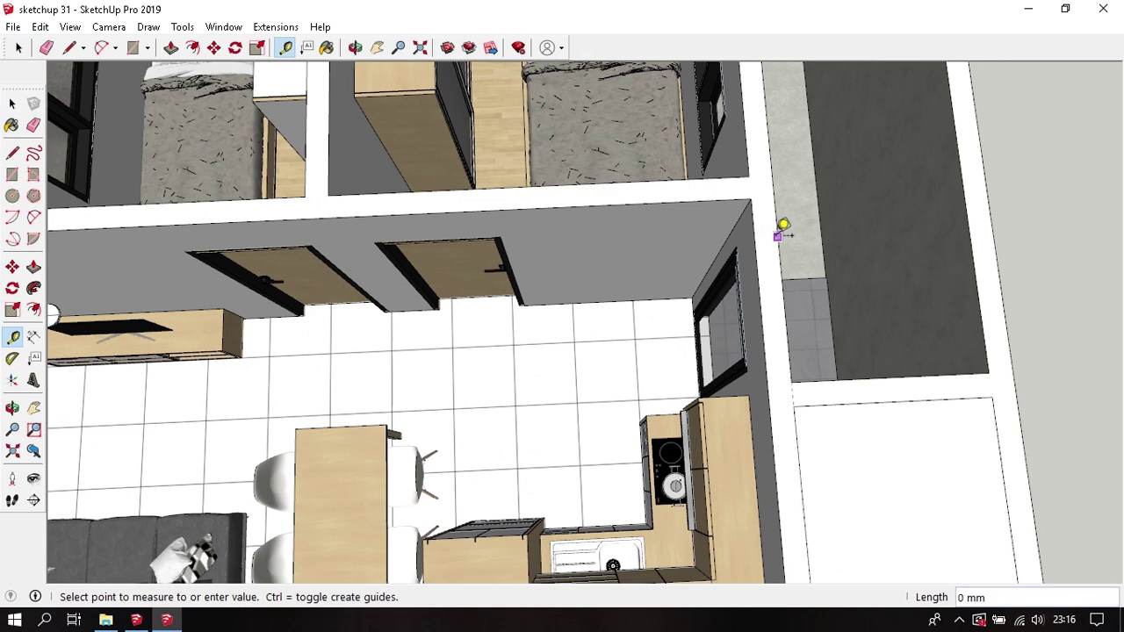
{"action": "left_click", "coordinate": [757, 237]}
{"action": "key", "text": "space"}
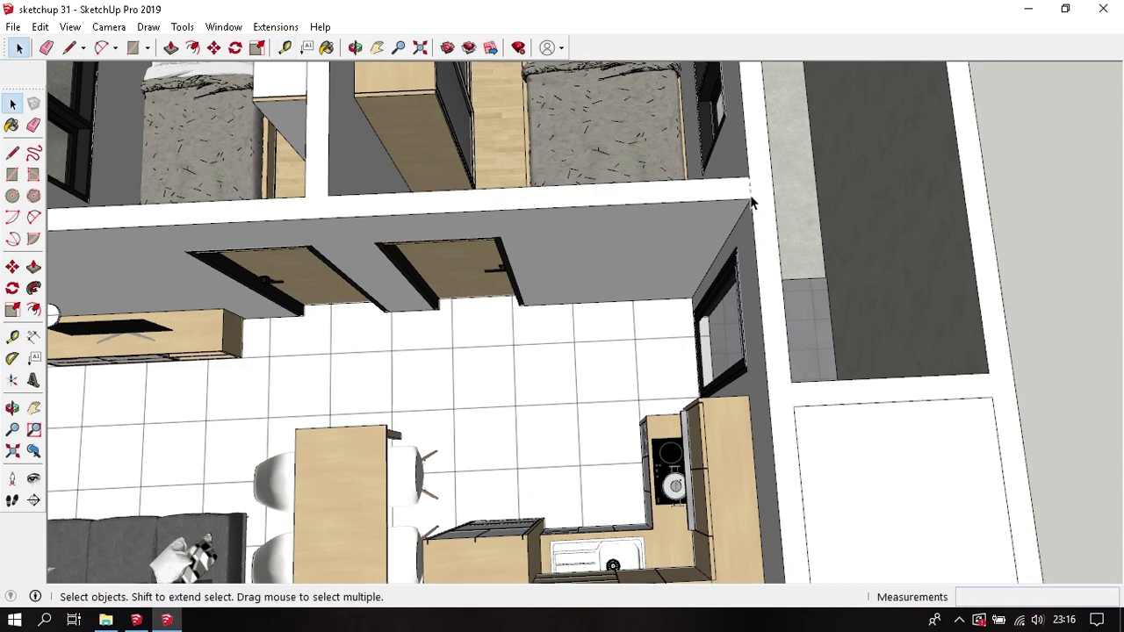
{"action": "key", "text": "m"}
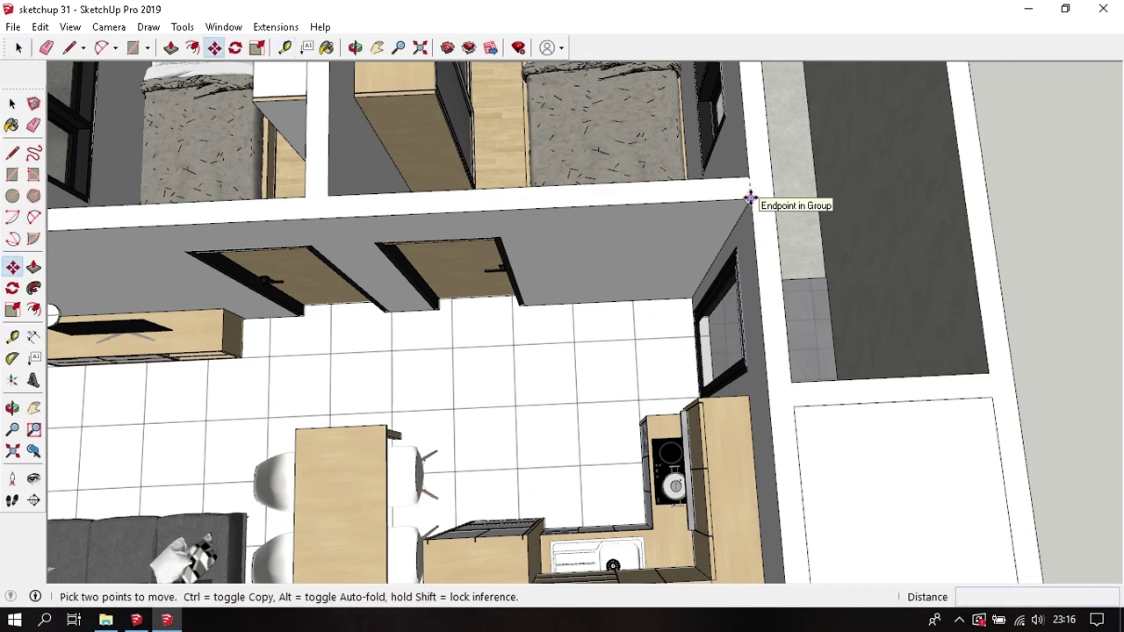
{"action": "left_click", "coordinate": [751, 199]}
{"action": "scroll", "coordinate": [532, 338], "scroll_direction": "down", "scroll_amount": 2}
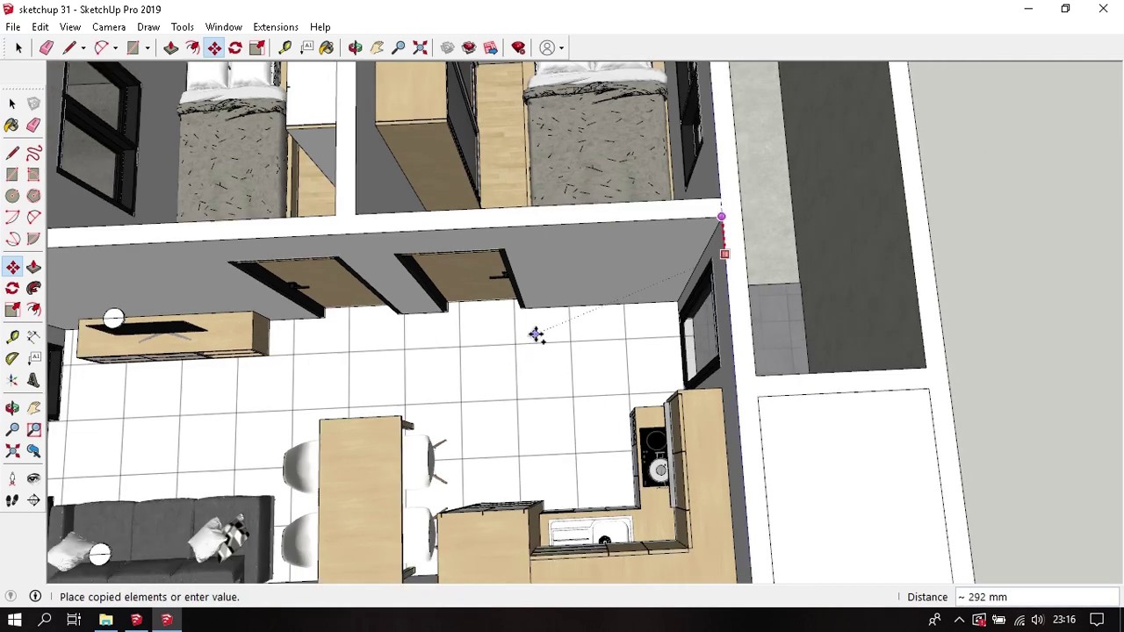
{"action": "scroll", "coordinate": [527, 351], "scroll_direction": "down", "scroll_amount": 2}
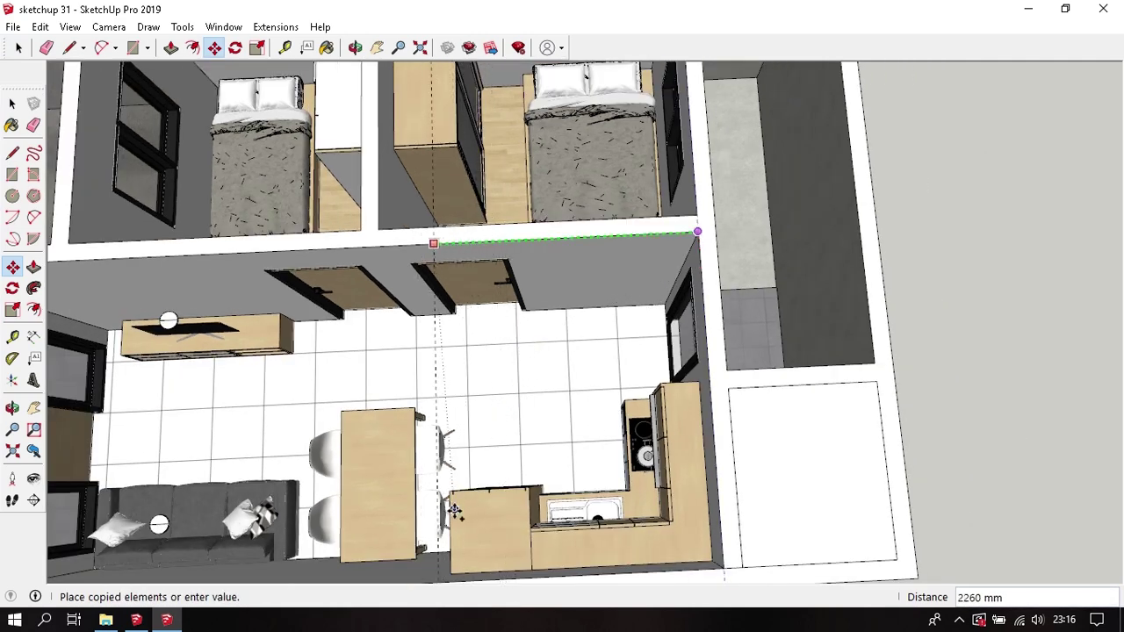
{"action": "left_click", "coordinate": [449, 573]}
{"action": "type", "text": "/5"}
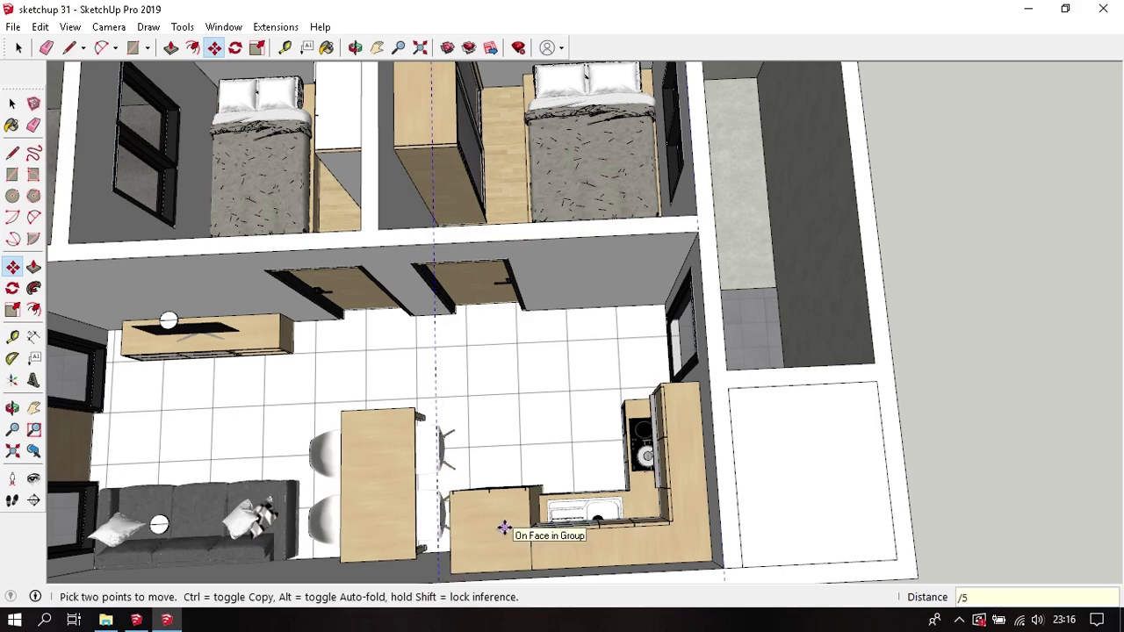
{"action": "key", "text": "space"}
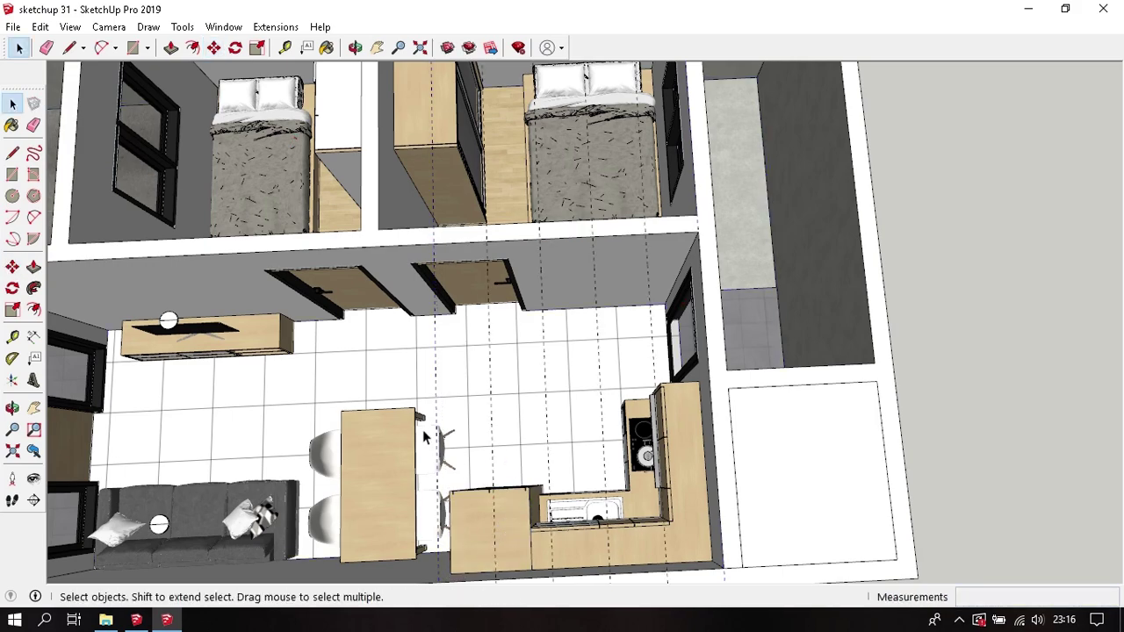
Step: Copy a guide 555 mm from the wall edge so it runs through the dining-area light
{"action": "mouse_move", "coordinate": [513, 514]}
{"action": "middle_mouse_down"}
{"action": "mouse_move", "coordinate": [508, 375]}
{"action": "mouse_move", "coordinate": [348, 312]}
{"action": "mouse_move", "coordinate": [737, 258]}
{"action": "mouse_move", "coordinate": [551, 294]}
{"action": "mouse_move", "coordinate": [642, 354]}
{"action": "middle_mouse_up"}
{"action": "scroll", "coordinate": [349, 313], "scroll_direction": "up", "scroll_amount": 3}
{"action": "scroll", "coordinate": [527, 409], "scroll_direction": "up", "scroll_amount": 2}
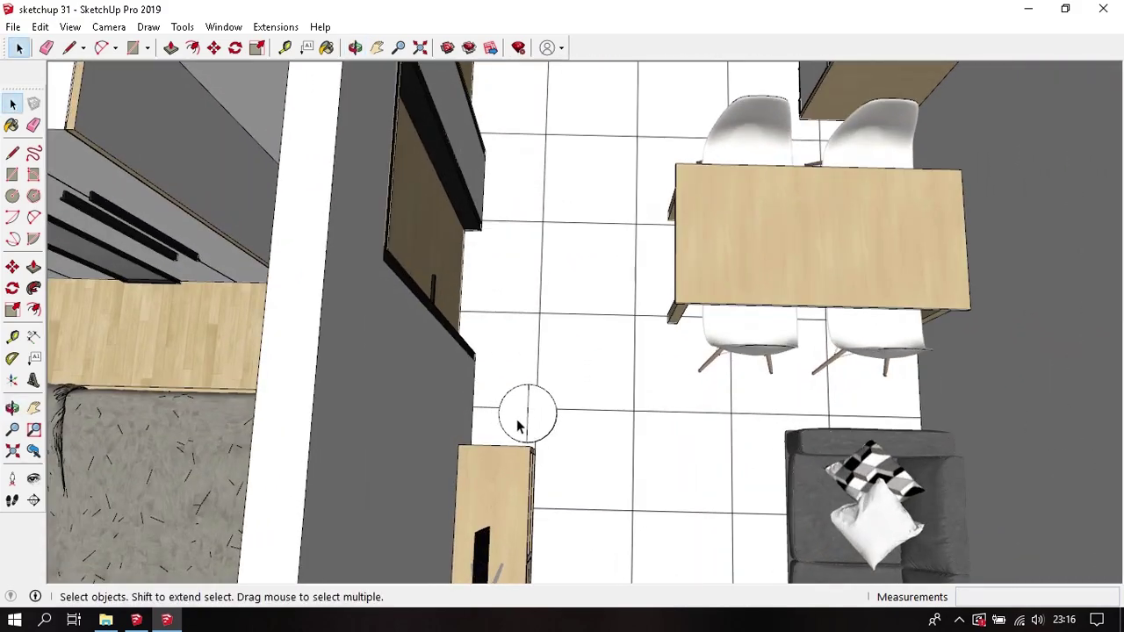
{"action": "middle_click_drag", "start_coordinate": [517, 427], "coordinate": [407, 435]}
{"action": "key", "text": "t"}
{"action": "left_click", "coordinate": [379, 439]}
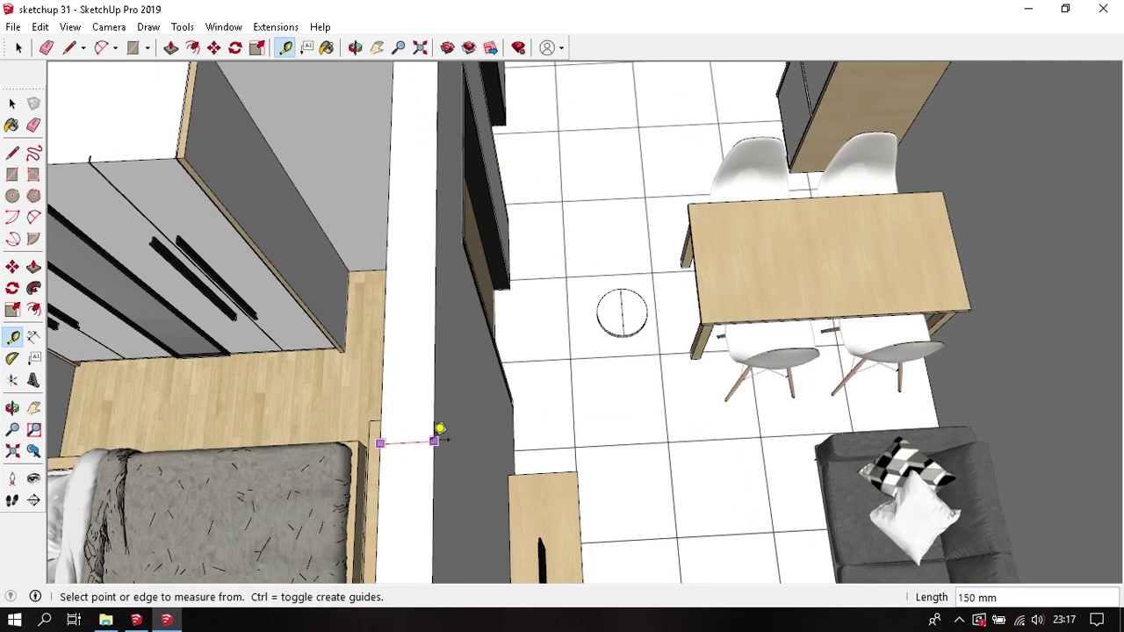
{"action": "key", "text": "space"}
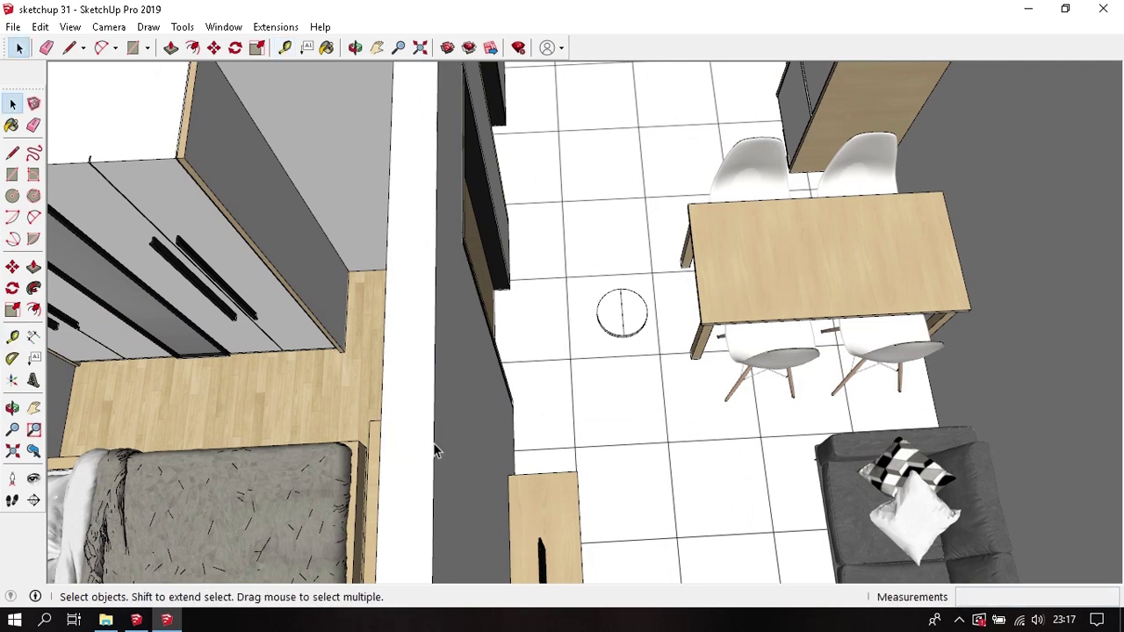
{"action": "key", "text": "m"}
{"action": "key", "text": "ctrl"}
{"action": "left_click", "coordinate": [434, 442]}
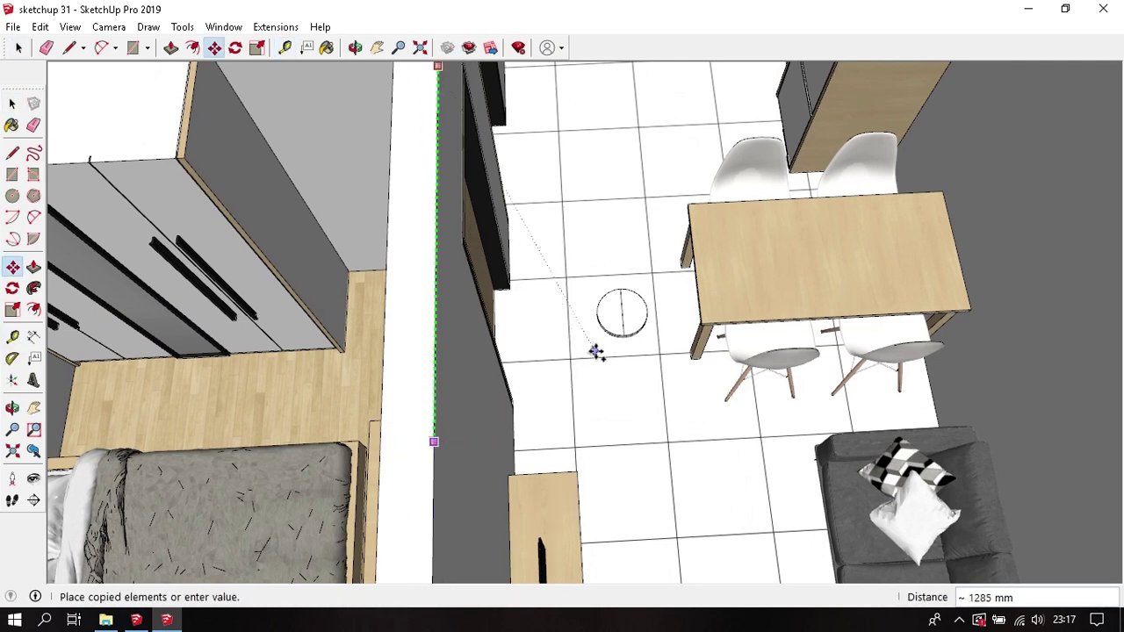
{"action": "left_click", "coordinate": [622, 316]}
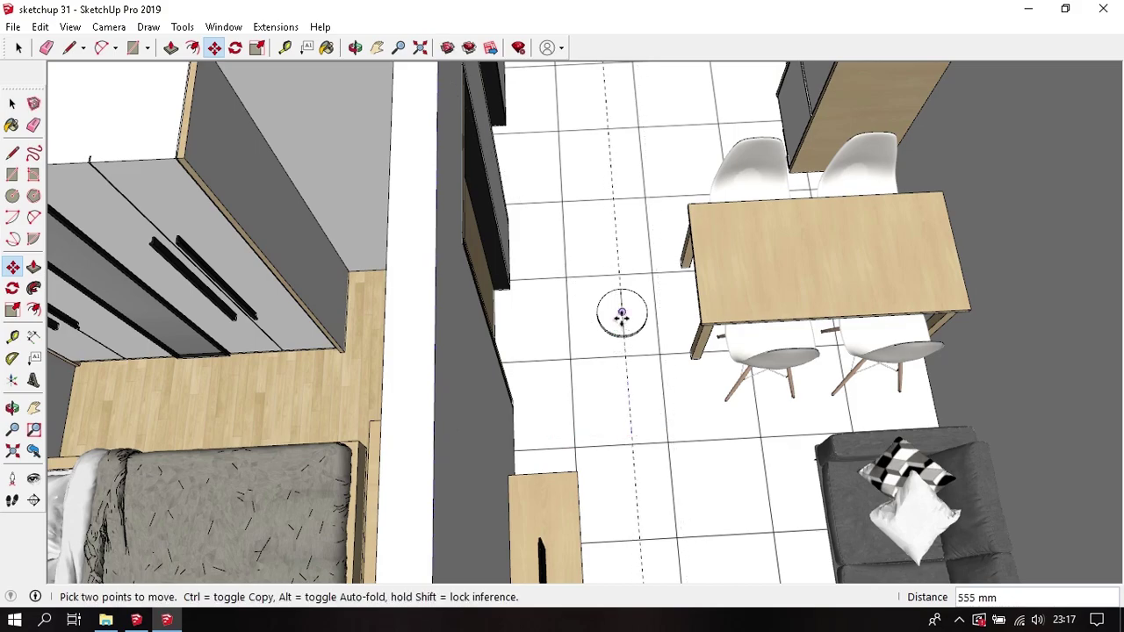
{"action": "key", "text": "space"}
{"action": "scroll", "coordinate": [623, 321], "scroll_direction": "down", "scroll_amount": 3}
{"action": "mouse_move", "coordinate": [645, 329]}
{"action": "middle_mouse_down"}
{"action": "mouse_move", "coordinate": [350, 415]}
{"action": "mouse_move", "coordinate": [320, 290]}
{"action": "middle_mouse_up"}
{"action": "scroll", "coordinate": [321, 290], "scroll_direction": "up", "scroll_amount": 3}
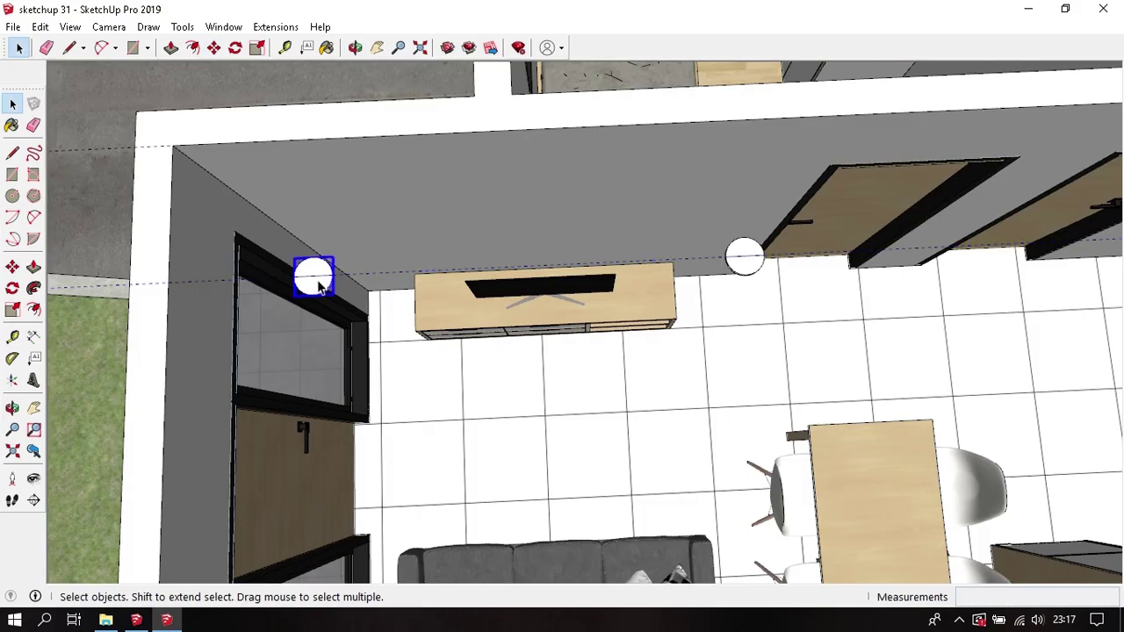
{"action": "left_click", "coordinate": [754, 262]}
{"action": "key", "text": "m"}
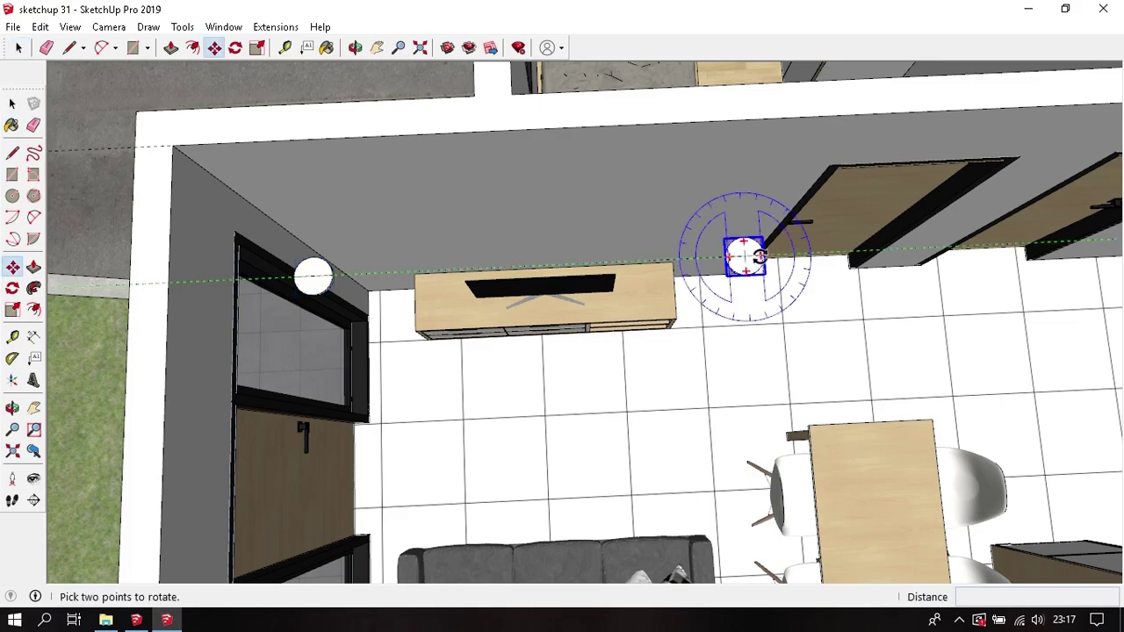
{"action": "scroll", "coordinate": [738, 254], "scroll_direction": "up", "scroll_amount": 3}
{"action": "scroll", "coordinate": [725, 252], "scroll_direction": "up", "scroll_amount": 2}
{"action": "left_click", "coordinate": [722, 254]}
{"action": "scroll", "coordinate": [722, 255], "scroll_direction": "down", "scroll_amount": 2}
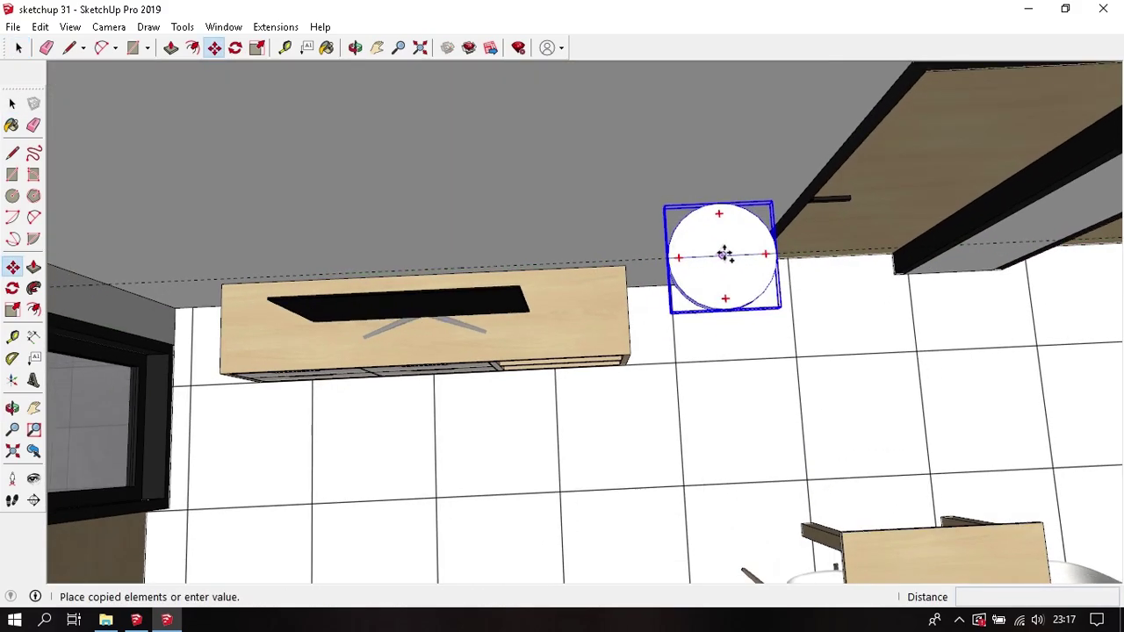
{"action": "scroll", "coordinate": [722, 253], "scroll_direction": "down", "scroll_amount": 3}
{"action": "scroll", "coordinate": [720, 251], "scroll_direction": "down", "scroll_amount": 2}
{"action": "mouse_move", "coordinate": [720, 251]}
{"action": "middle_mouse_down"}
{"action": "mouse_move", "coordinate": [556, 297]}
{"action": "mouse_move", "coordinate": [464, 369]}
{"action": "middle_mouse_up"}
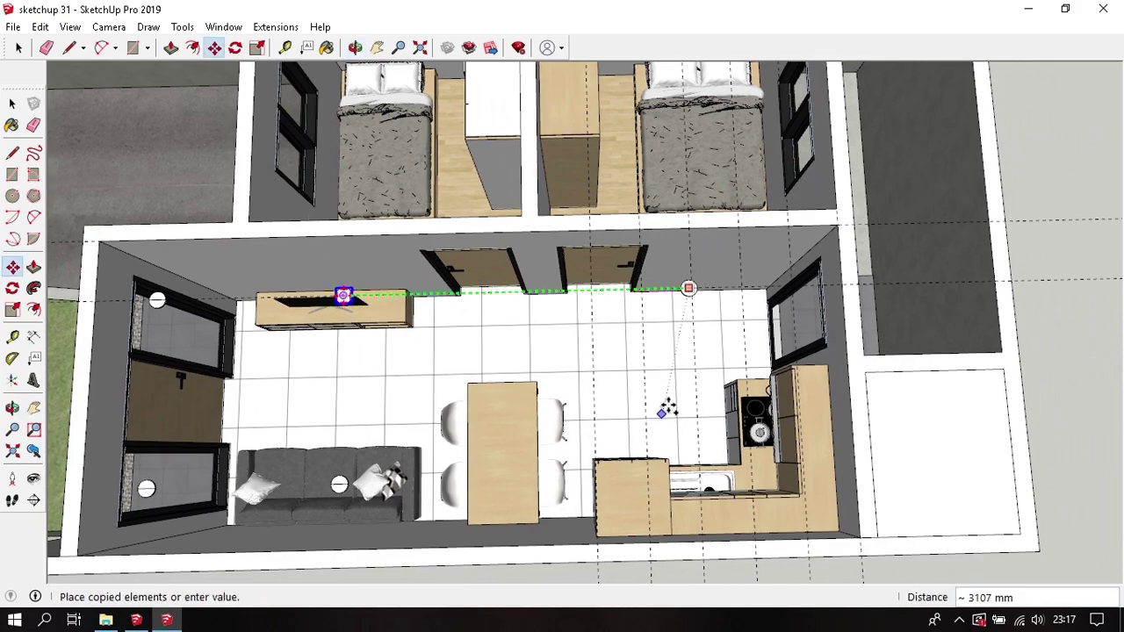
{"action": "scroll", "coordinate": [681, 378], "scroll_direction": "up", "scroll_amount": 3}
{"action": "scroll", "coordinate": [676, 362], "scroll_direction": "up", "scroll_amount": 2}
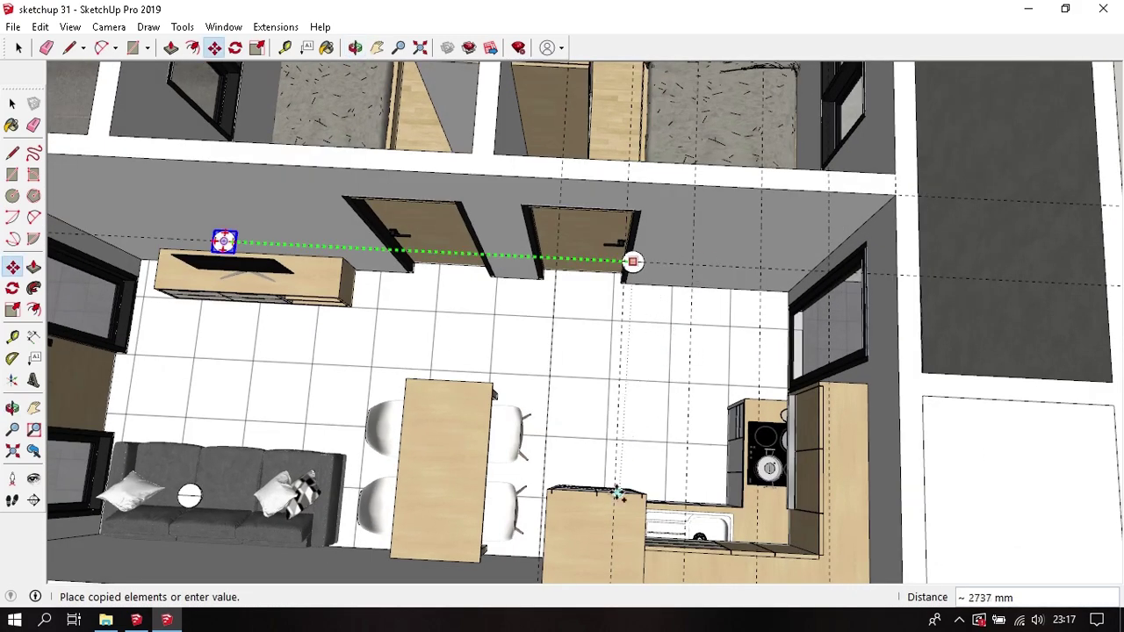
{"action": "scroll", "coordinate": [618, 492], "scroll_direction": "up", "scroll_amount": 2}
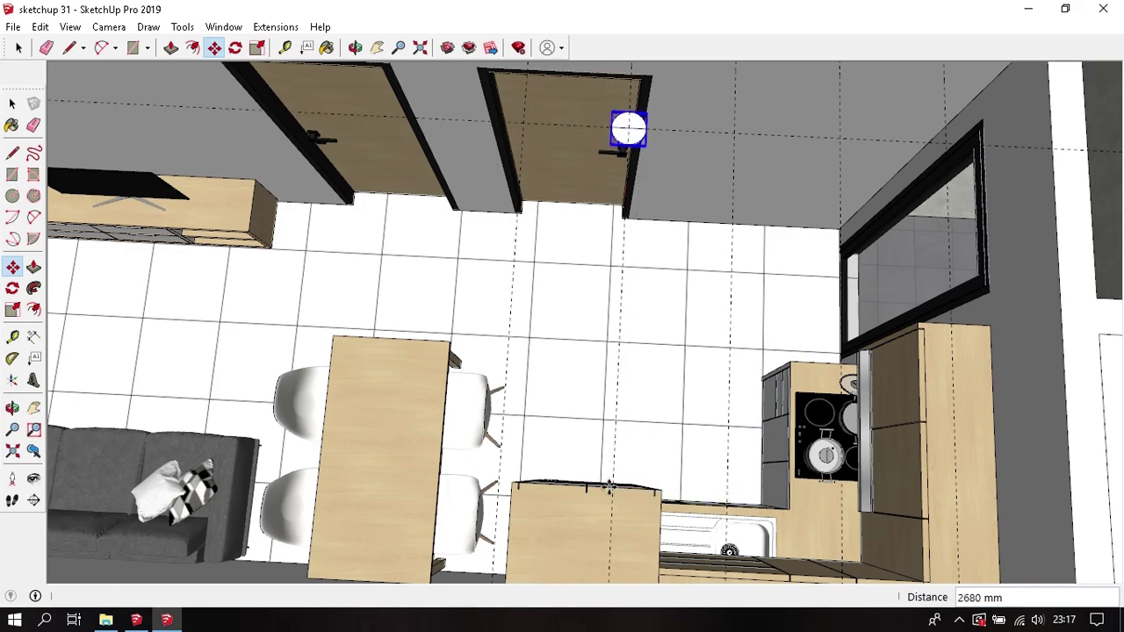
{"action": "scroll", "coordinate": [610, 489], "scroll_direction": "down", "scroll_amount": 2}
{"action": "scroll", "coordinate": [608, 484], "scroll_direction": "down", "scroll_amount": 1}
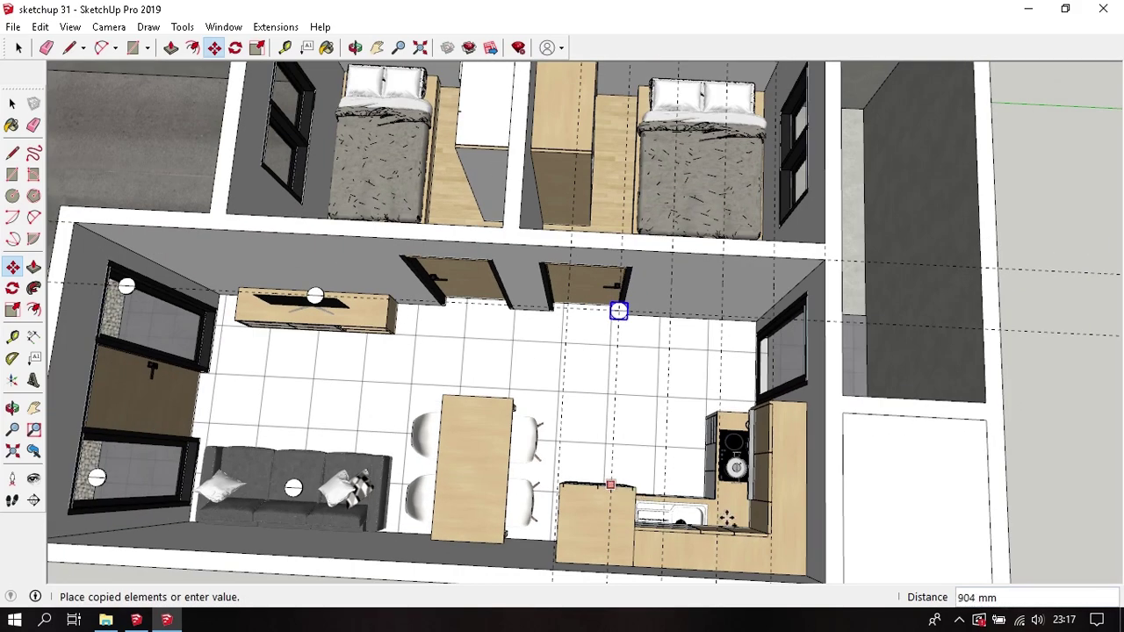
{"action": "scroll", "coordinate": [773, 505], "scroll_direction": "up", "scroll_amount": 1}
{"action": "scroll", "coordinate": [777, 507], "scroll_direction": "up", "scroll_amount": 1}
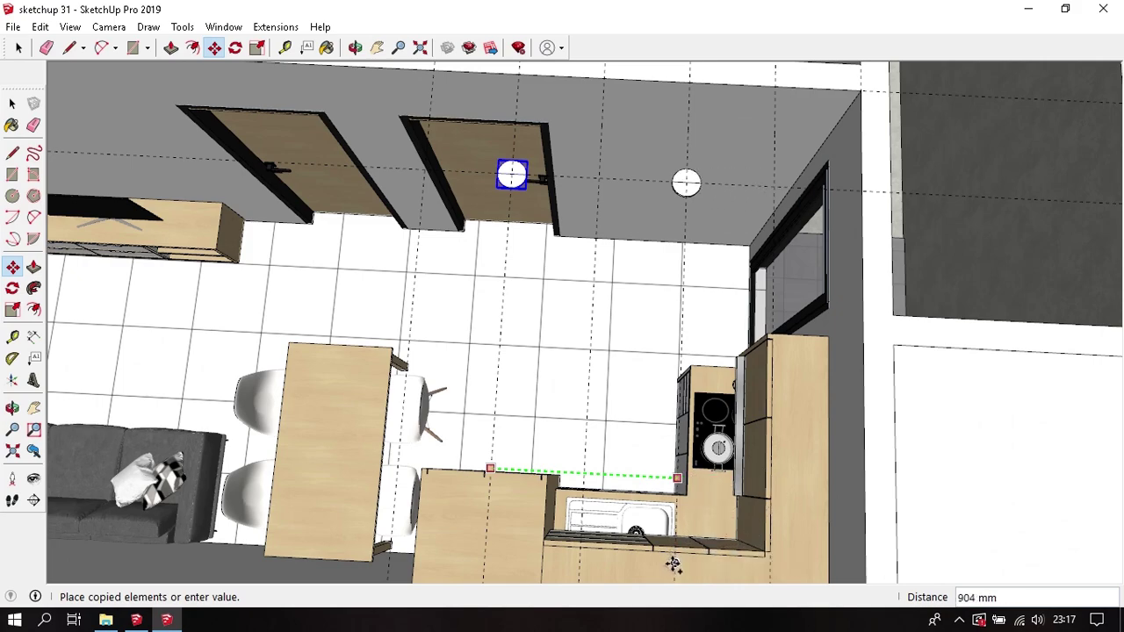
{"action": "key", "text": "Escape"}
Step: Check the kitchen doorway edge and zoom in on the kitchen light pair
{"action": "mouse_move", "coordinate": [602, 418]}
{"action": "middle_mouse_down"}
{"action": "mouse_move", "coordinate": [928, 369]}
{"action": "mouse_move", "coordinate": [726, 382]}
{"action": "mouse_move", "coordinate": [547, 266]}
{"action": "mouse_move", "coordinate": [567, 289]}
{"action": "middle_mouse_up"}
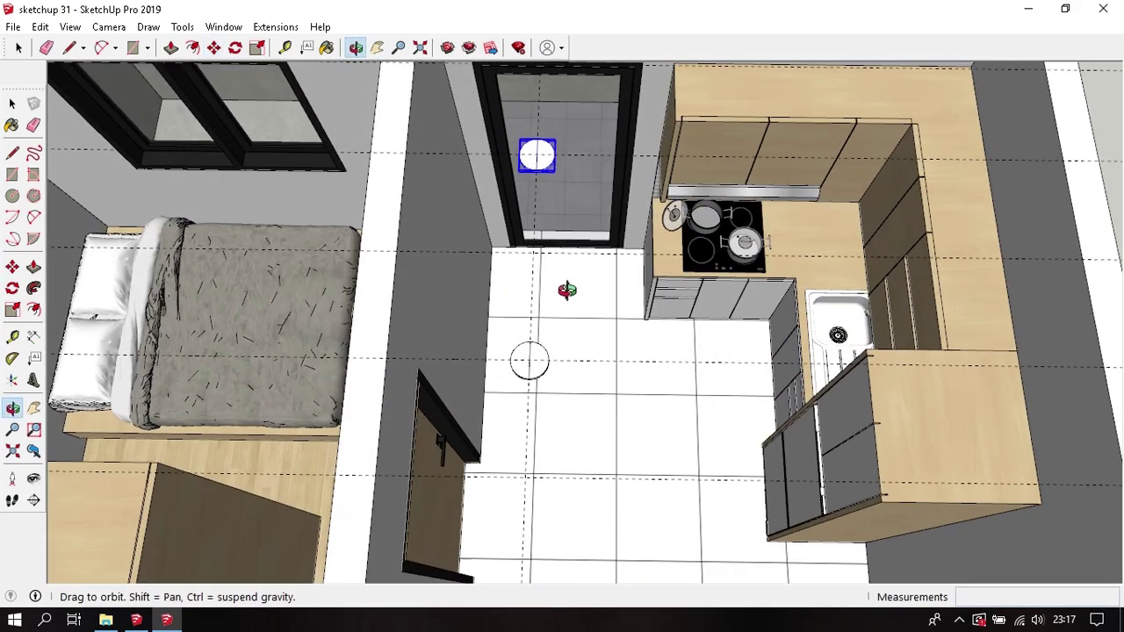
{"action": "scroll", "coordinate": [565, 292], "scroll_direction": "up", "scroll_amount": 2}
{"action": "key", "text": "t"}
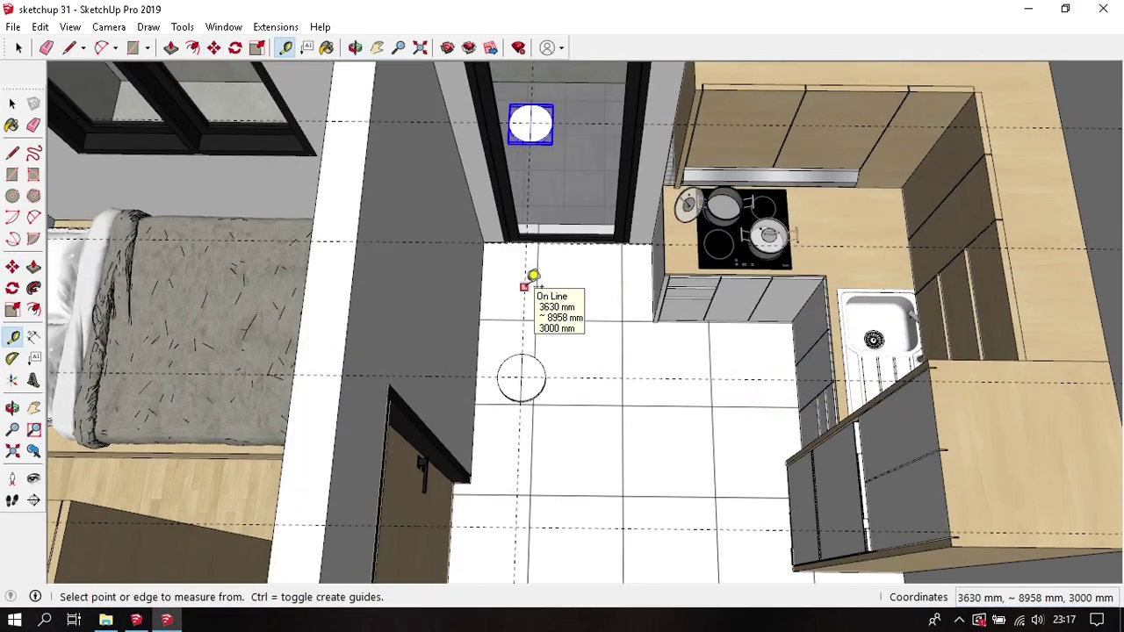
{"action": "left_click", "coordinate": [525, 283]}
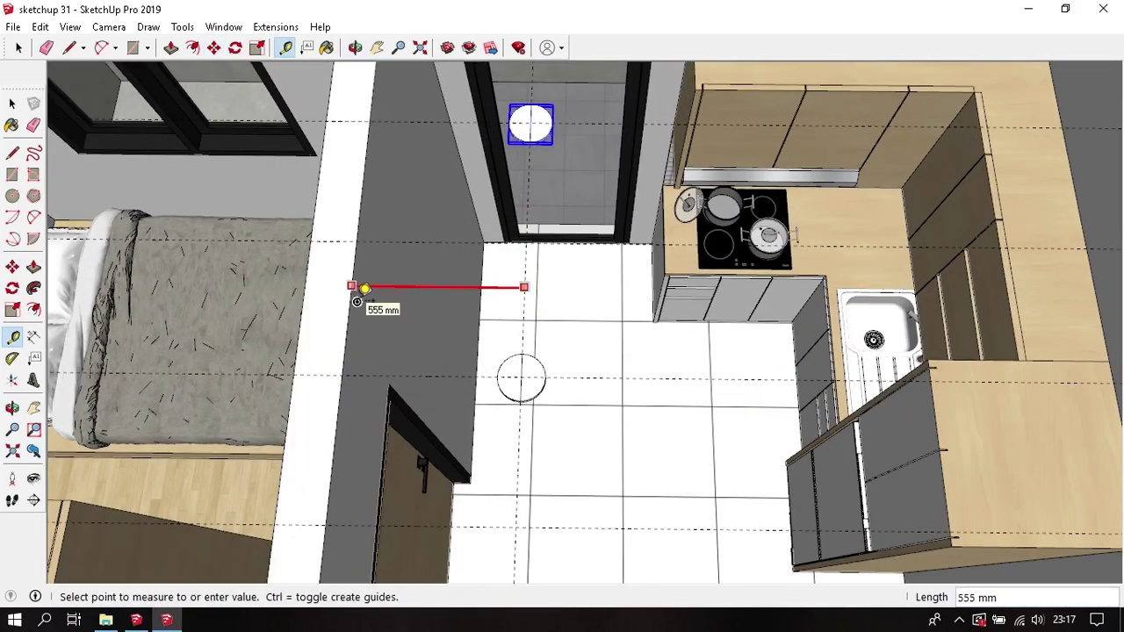
{"action": "key", "text": "space"}
{"action": "scroll", "coordinate": [564, 238], "scroll_direction": "down", "scroll_amount": 5}
{"action": "mouse_move", "coordinate": [565, 238]}
{"action": "middle_mouse_down"}
{"action": "mouse_move", "coordinate": [612, 307]}
{"action": "mouse_move", "coordinate": [626, 252]}
{"action": "mouse_move", "coordinate": [639, 316]}
{"action": "mouse_move", "coordinate": [624, 409]}
{"action": "middle_mouse_up"}
{"action": "scroll", "coordinate": [626, 252], "scroll_direction": "up", "scroll_amount": 3}
{"action": "scroll", "coordinate": [606, 342], "scroll_direction": "down", "scroll_amount": 2}
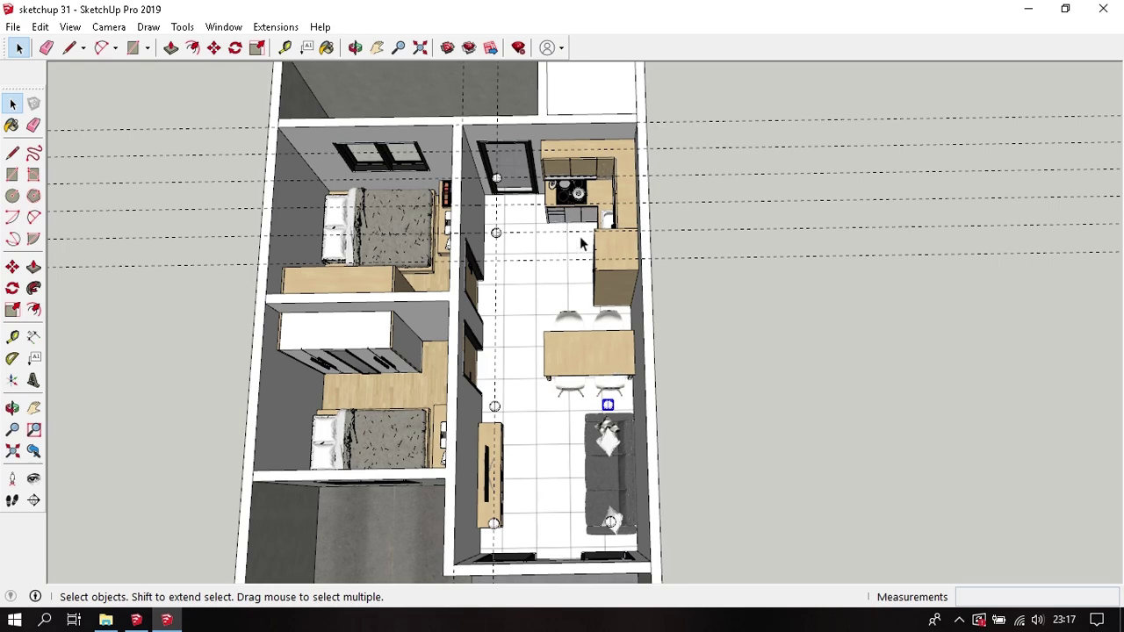
{"action": "scroll", "coordinate": [579, 236], "scroll_direction": "up", "scroll_amount": 1}
{"action": "scroll", "coordinate": [553, 194], "scroll_direction": "up", "scroll_amount": 2}
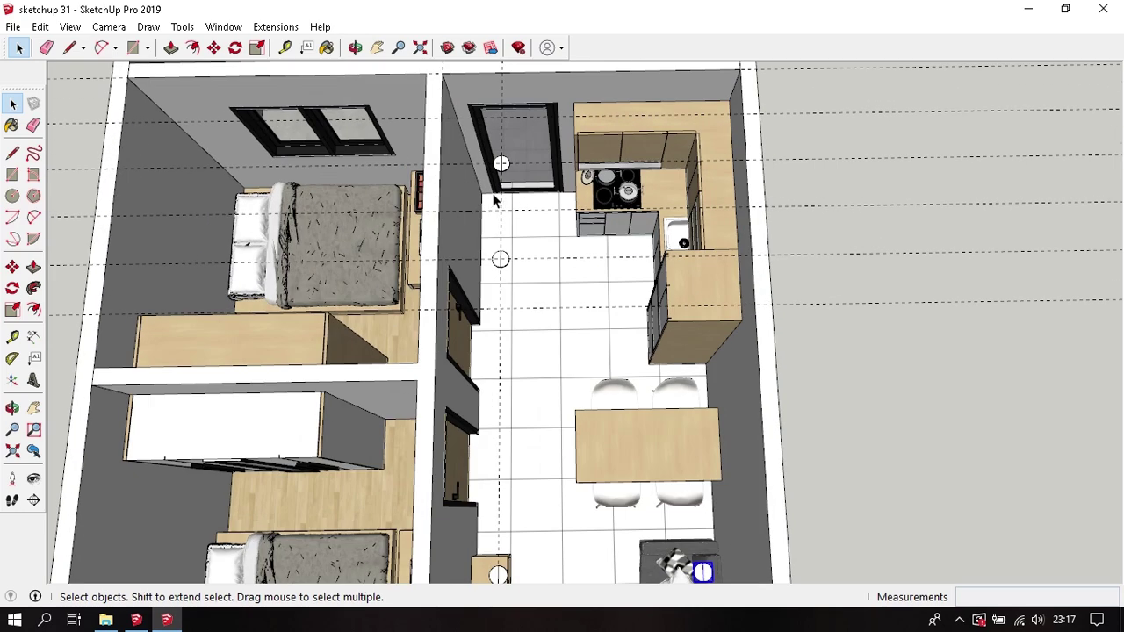
{"action": "scroll", "coordinate": [525, 145], "scroll_direction": "up", "scroll_amount": 2}
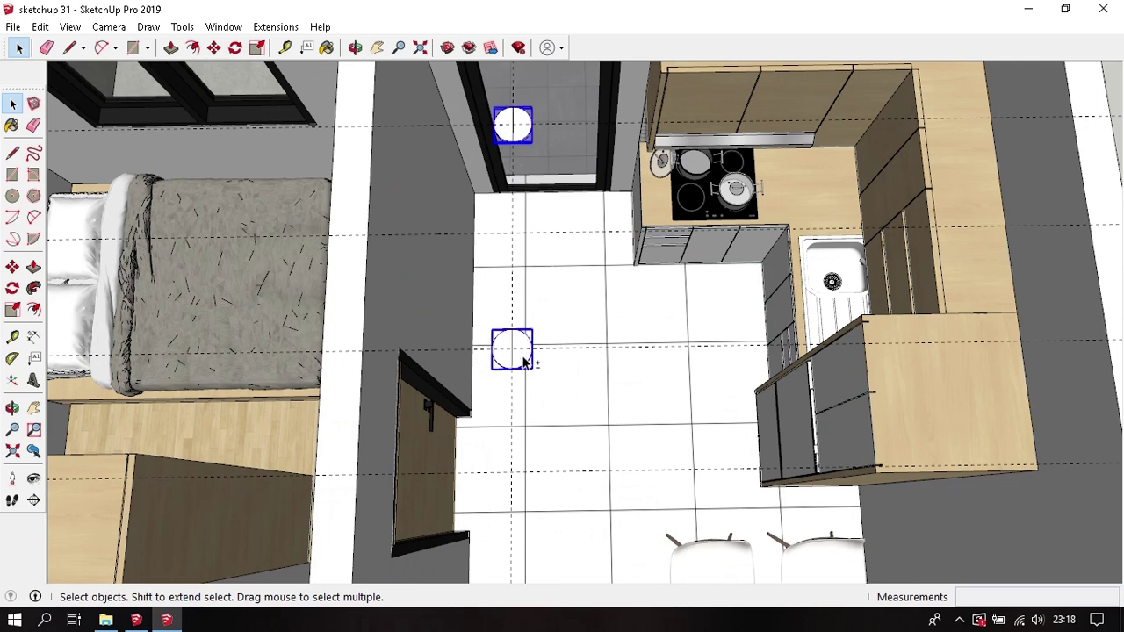
{"action": "scroll", "coordinate": [524, 362], "scroll_direction": "up", "scroll_amount": 1}
{"action": "scroll", "coordinate": [525, 355], "scroll_direction": "up", "scroll_amount": 1}
Step: Copy the two kitchen lights 1445 mm onto the counter, then shift them 150 mm
{"action": "key", "text": "m"}
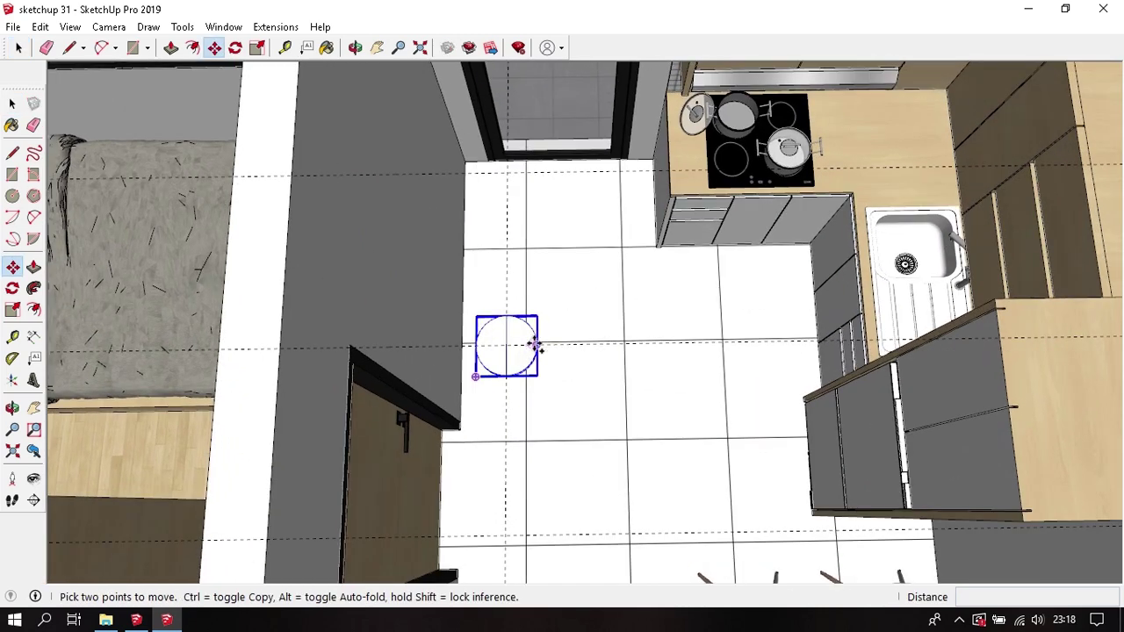
{"action": "left_click", "coordinate": [535, 346]}
{"action": "key", "text": "ctrl"}
{"action": "scroll", "coordinate": [535, 345], "scroll_direction": "down", "scroll_amount": 2}
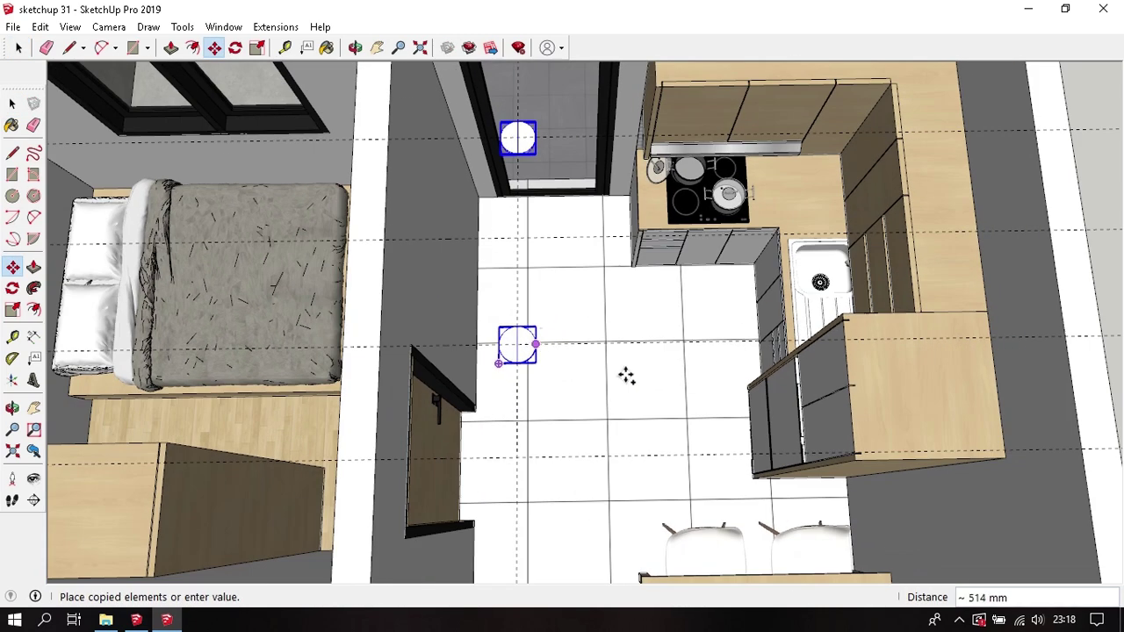
{"action": "left_click", "coordinate": [845, 367]}
{"action": "left_click", "coordinate": [845, 367]}
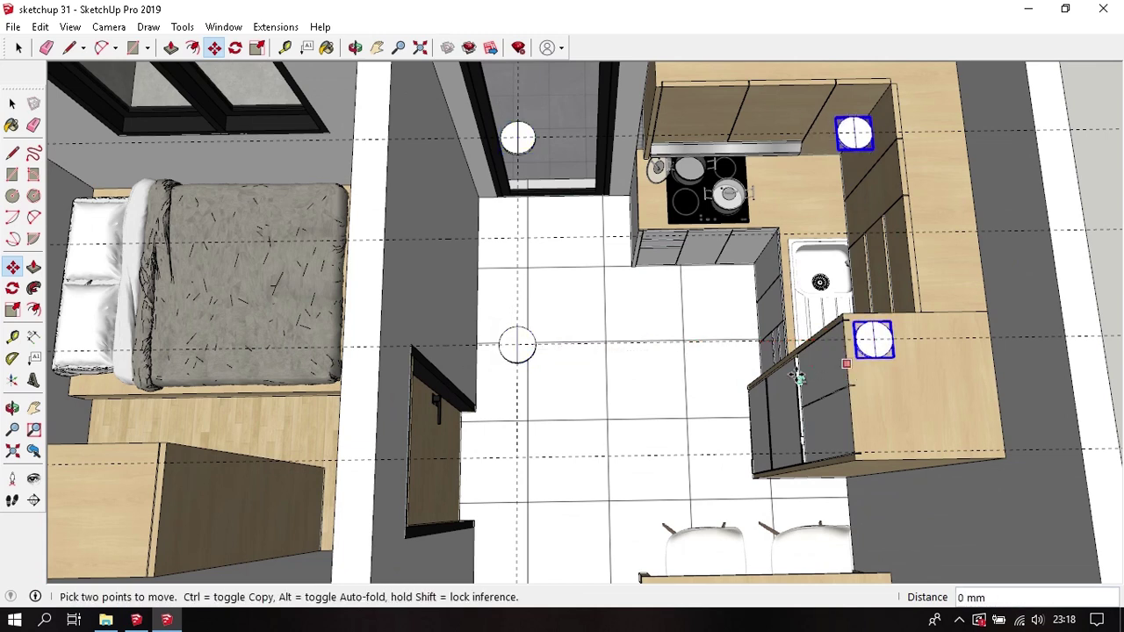
{"action": "type", "text": "150"}
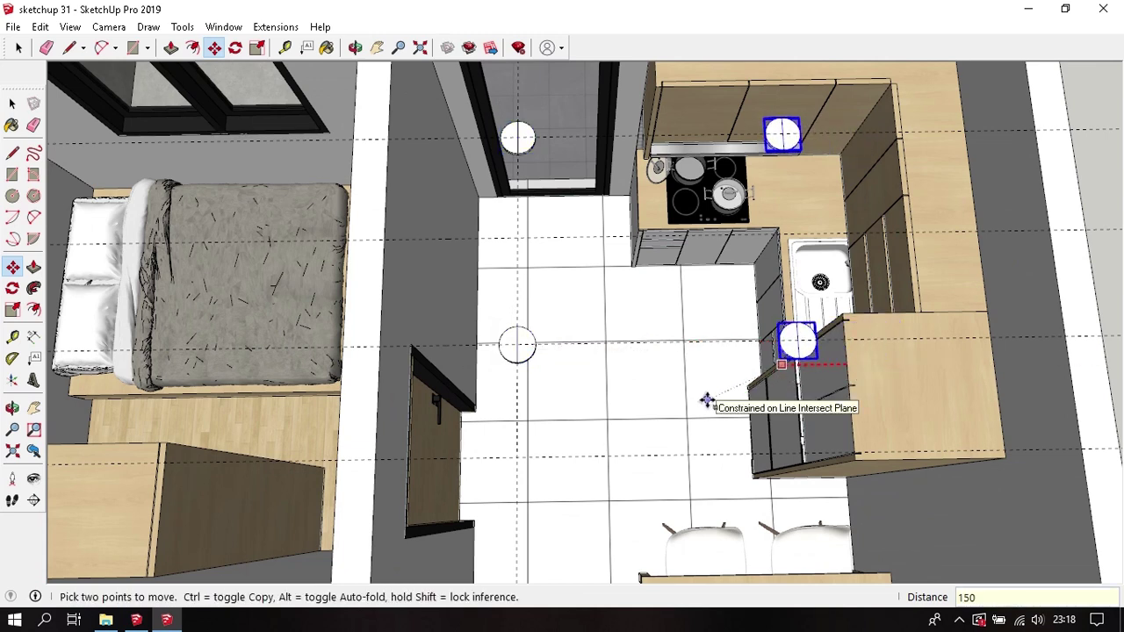
{"action": "key", "text": "Return"}
{"action": "mouse_move", "coordinate": [702, 396]}
{"action": "middle_mouse_down"}
{"action": "mouse_move", "coordinate": [642, 286]}
{"action": "mouse_move", "coordinate": [278, 313]}
{"action": "mouse_move", "coordinate": [451, 322]}
{"action": "mouse_move", "coordinate": [551, 356]}
{"action": "middle_mouse_up"}
{"action": "scroll", "coordinate": [527, 299], "scroll_direction": "down", "scroll_amount": 5}
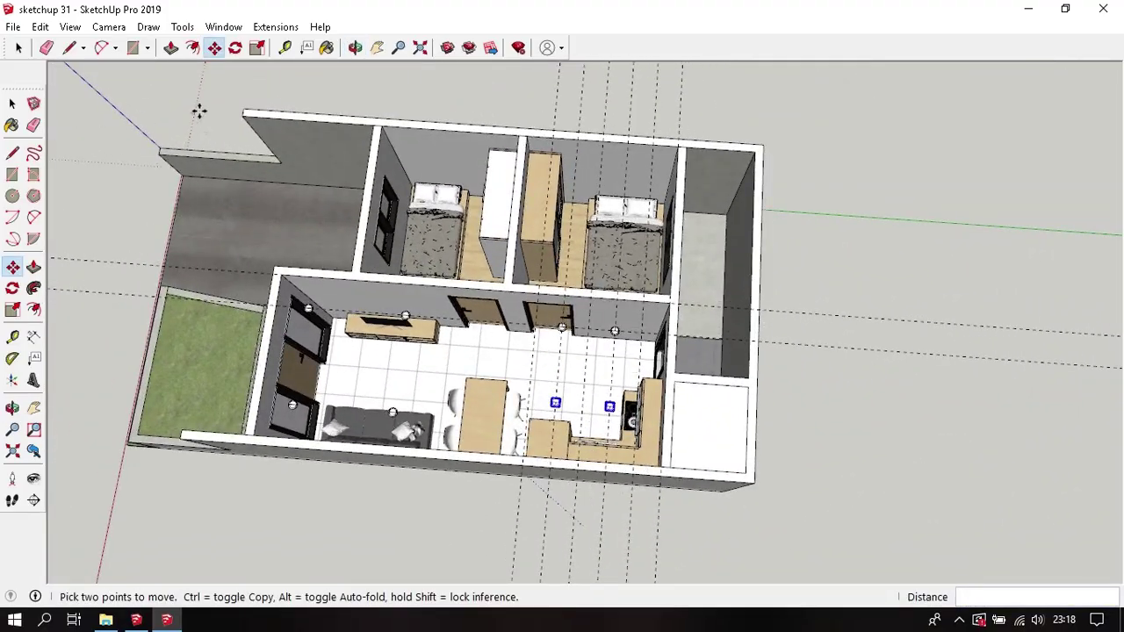
Step: Run Edit > Delete Guides, then orbit to a straight top-down view of the kitchen and apartment
{"action": "left_click", "coordinate": [40, 26]}
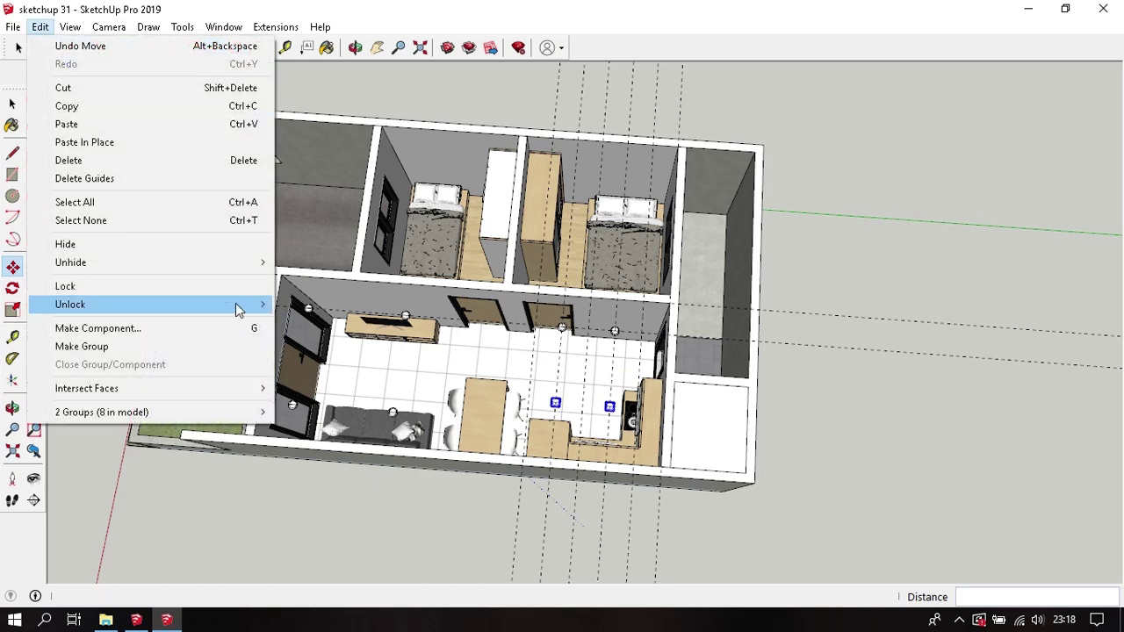
{"action": "left_click", "coordinate": [137, 182]}
{"action": "middle_click_drag", "start_coordinate": [383, 353], "coordinate": [838, 427]}
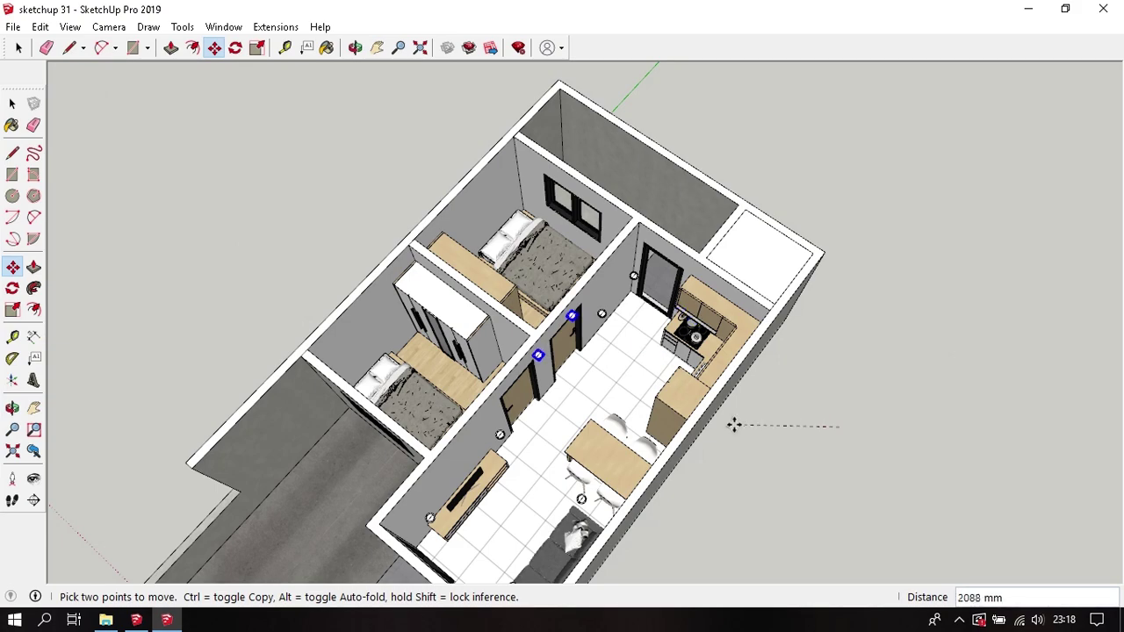
{"action": "key", "text": "space"}
{"action": "middle_click_drag", "start_coordinate": [710, 398], "coordinate": [828, 301]}
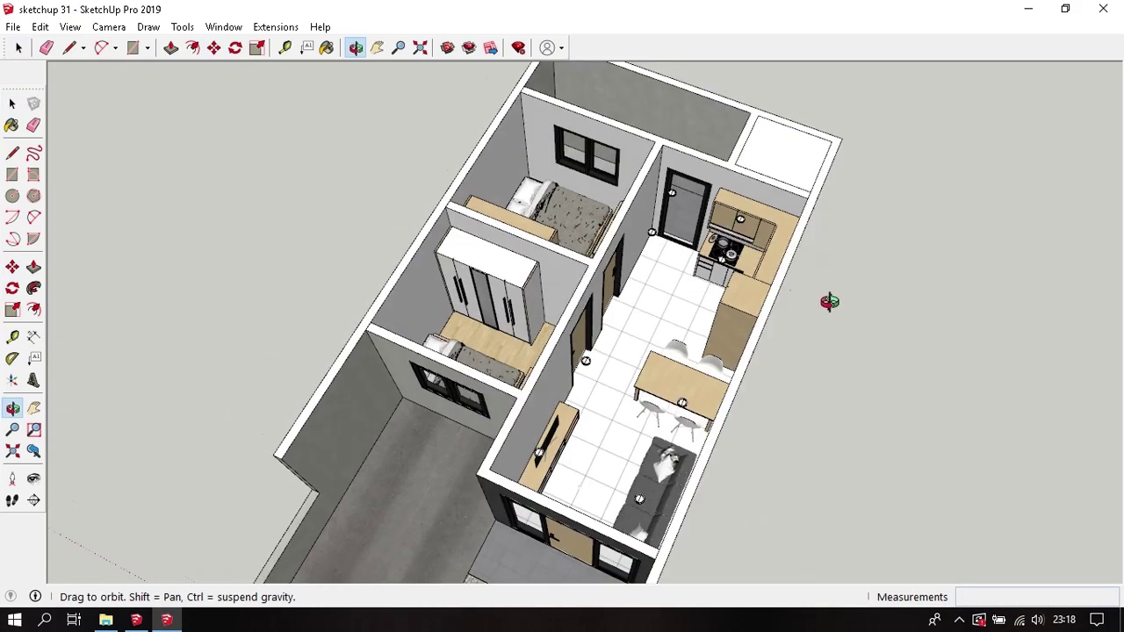
{"action": "scroll", "coordinate": [645, 346], "scroll_direction": "up", "scroll_amount": 5}
{"action": "mouse_move", "coordinate": [645, 345]}
{"action": "middle_mouse_down"}
{"action": "mouse_move", "coordinate": [596, 428]}
{"action": "mouse_move", "coordinate": [591, 400]}
{"action": "middle_mouse_up"}
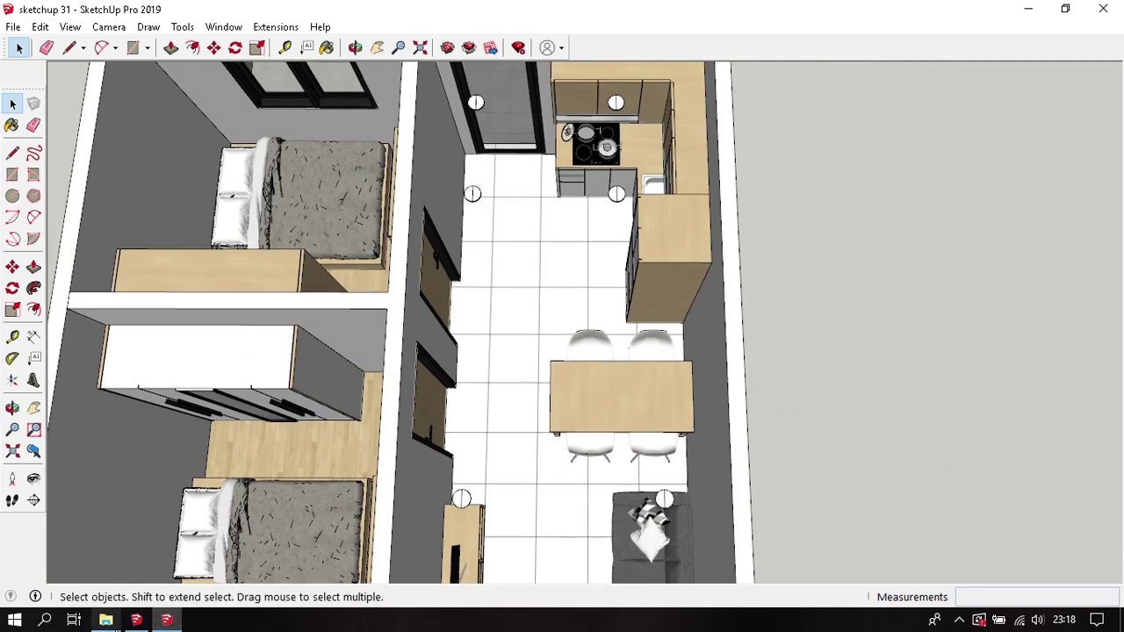
Step: Open 'ceiling lamp' from File Explorer, copy its pendant lamp, and switch back to 'sketchup 31'
{"action": "left_click", "coordinate": [107, 620]}
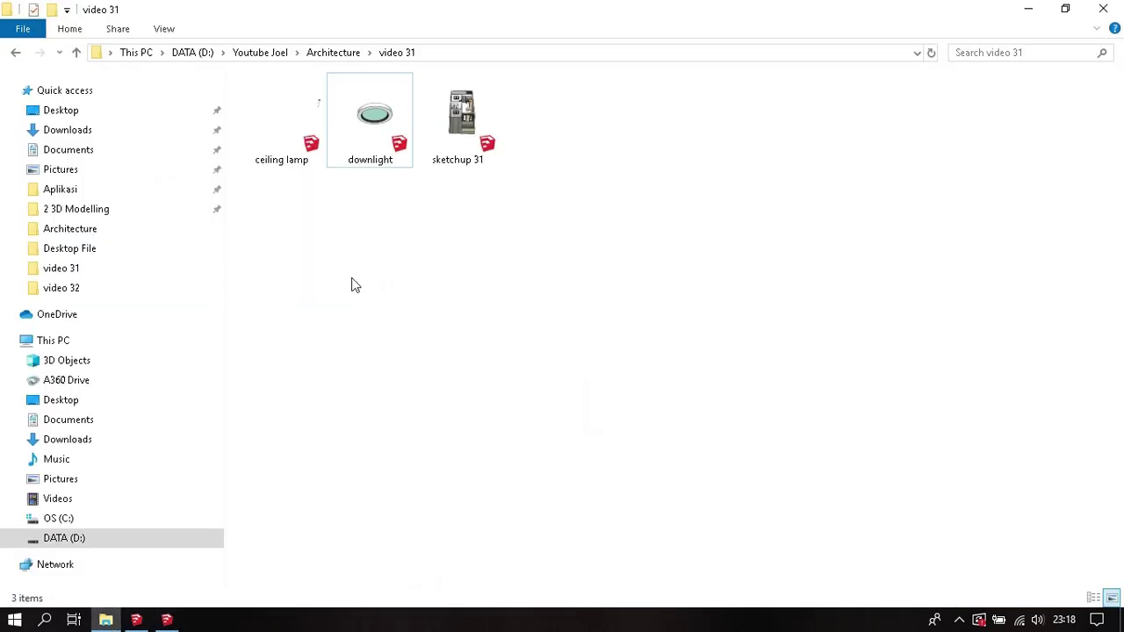
{"action": "left_click", "coordinate": [284, 128]}
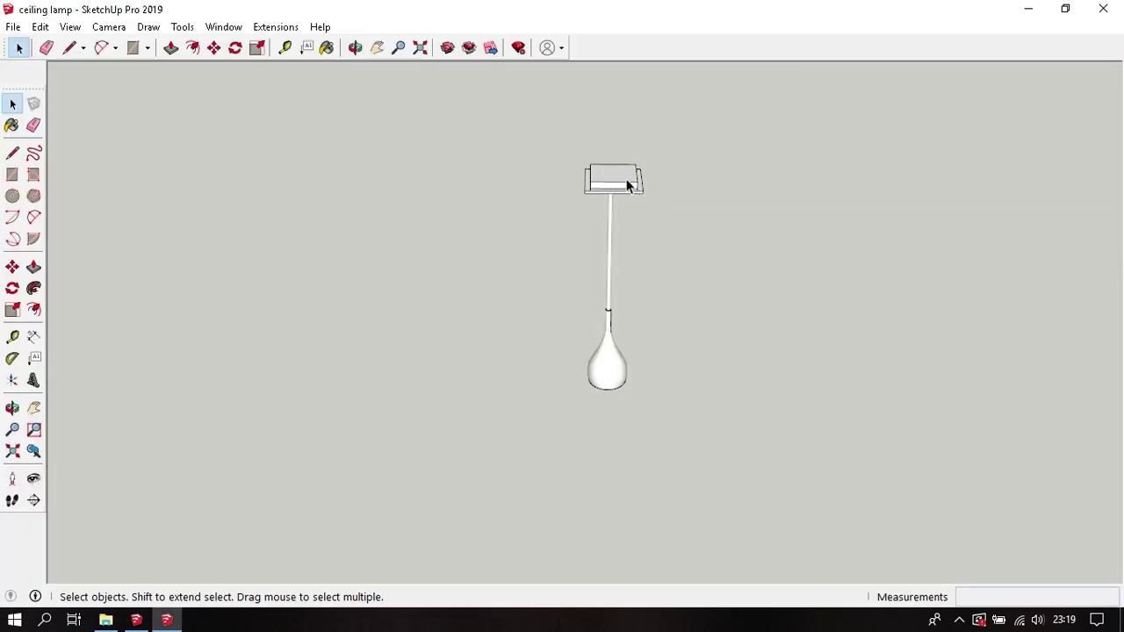
{"action": "left_click", "coordinate": [627, 183]}
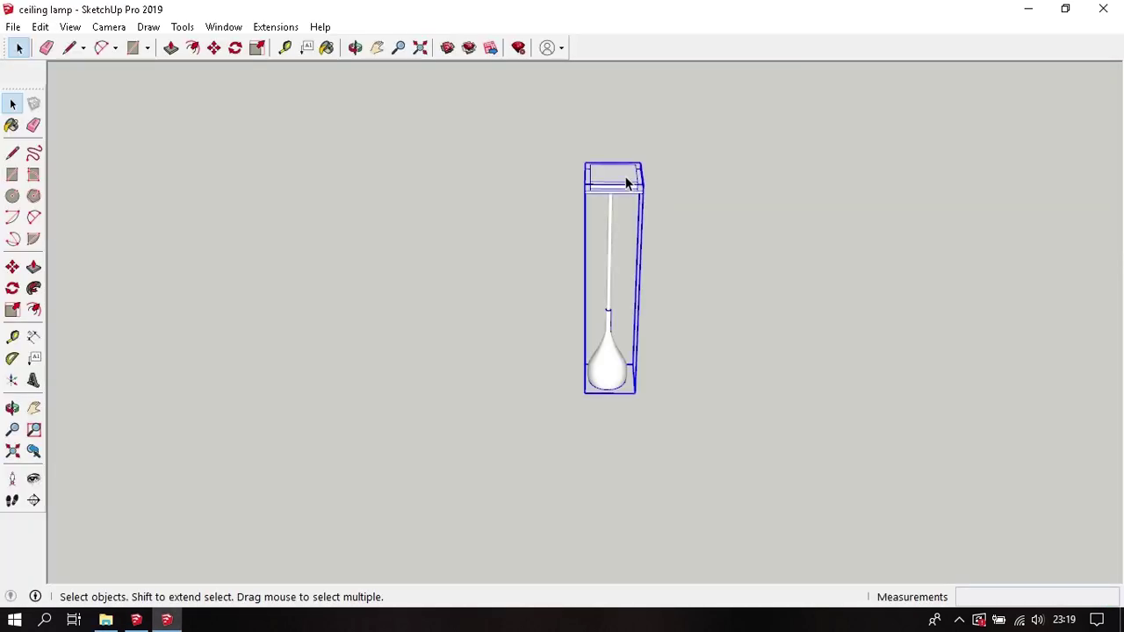
{"action": "left_click", "coordinate": [245, 533]}
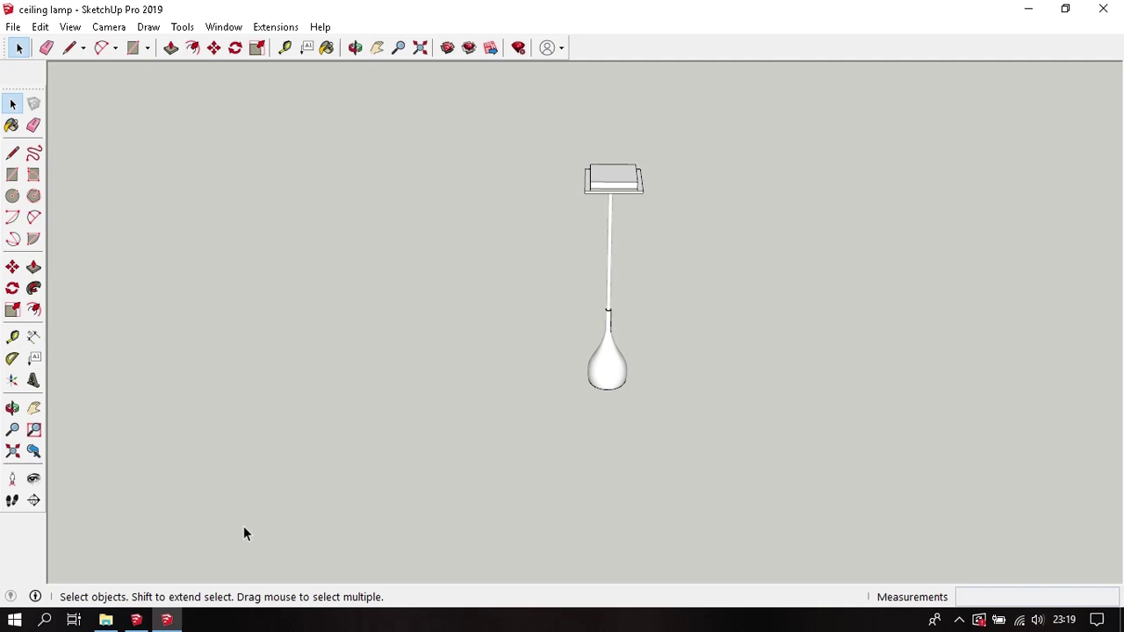
{"action": "left_click", "coordinate": [141, 621]}
Step: Paste the copied pendant lamp onto the dining table
{"action": "key", "text": "ctrl+v"}
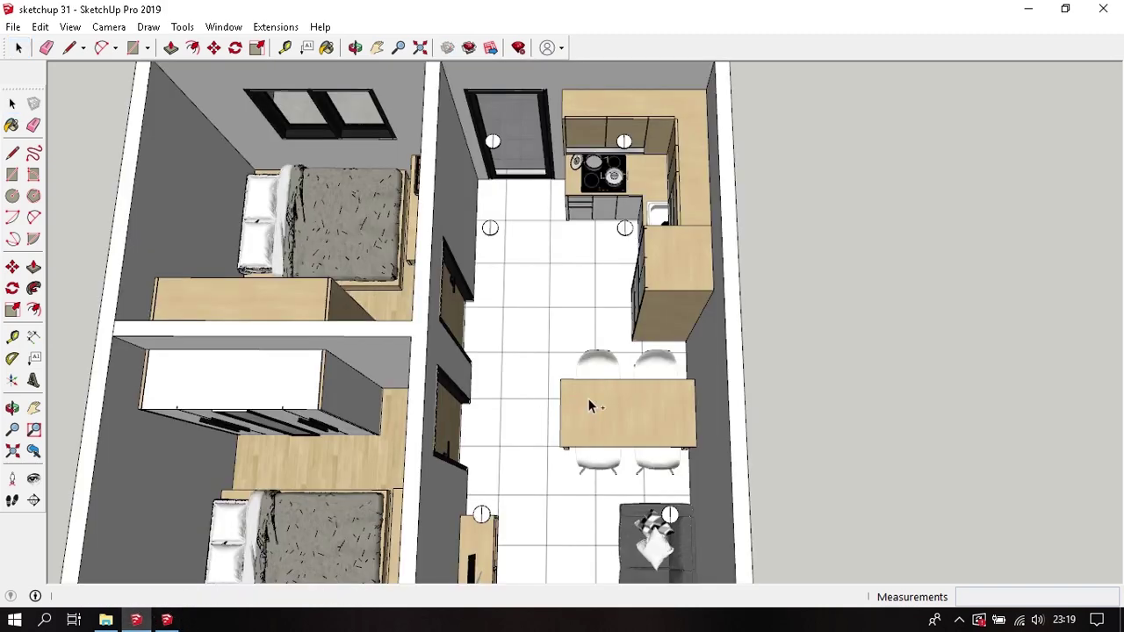
{"action": "left_click", "coordinate": [587, 419]}
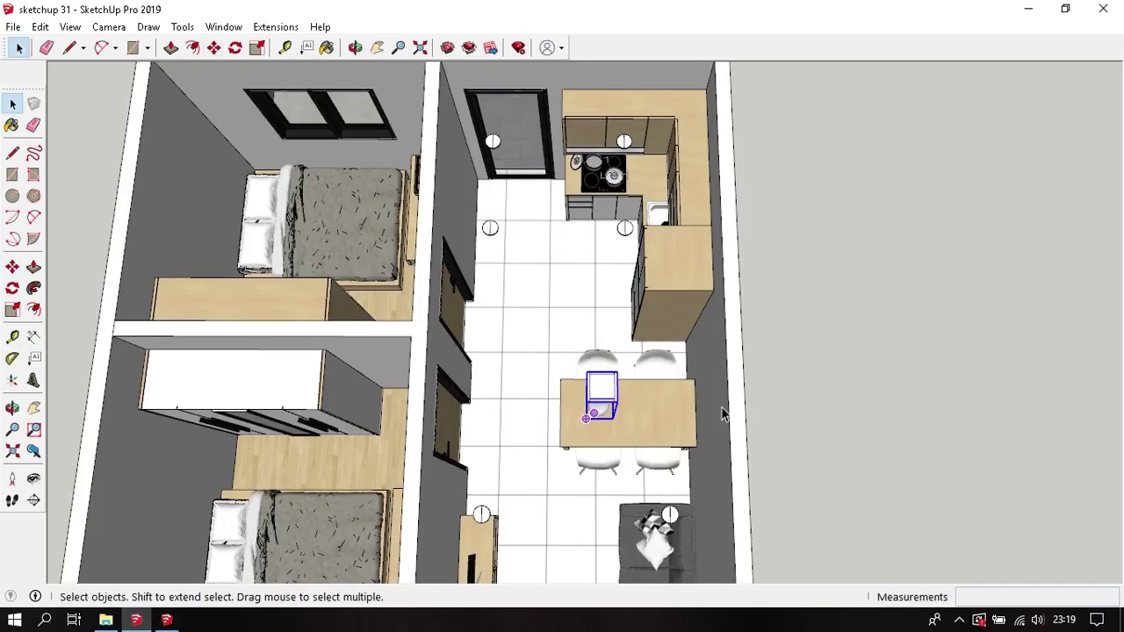
{"action": "middle_click_drag", "start_coordinate": [593, 434], "coordinate": [606, 418]}
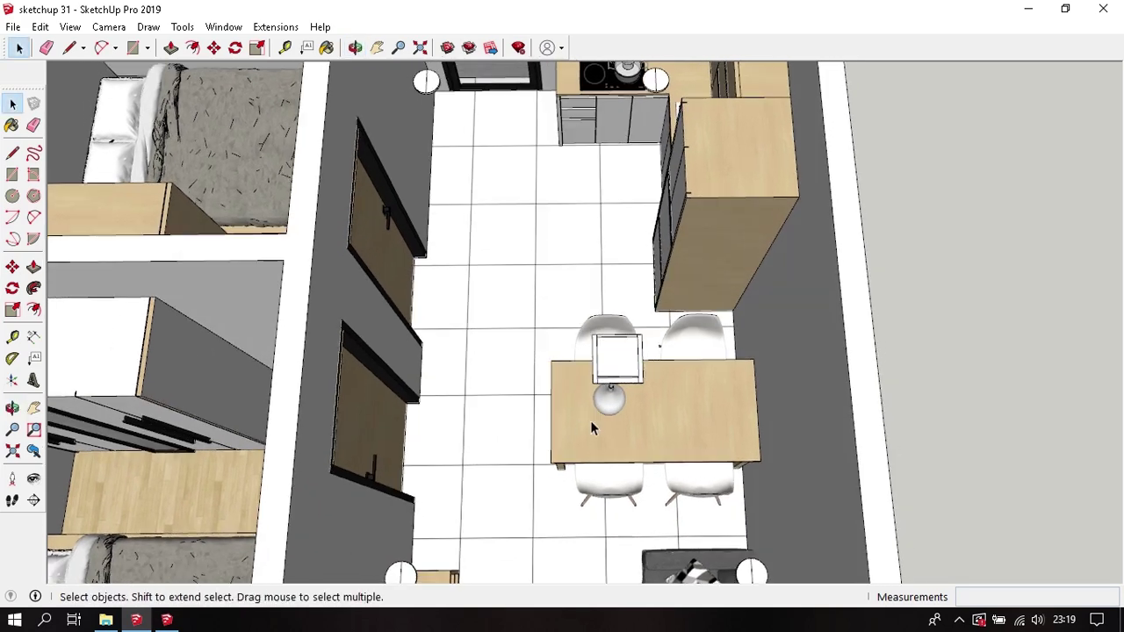
{"action": "key", "text": "t"}
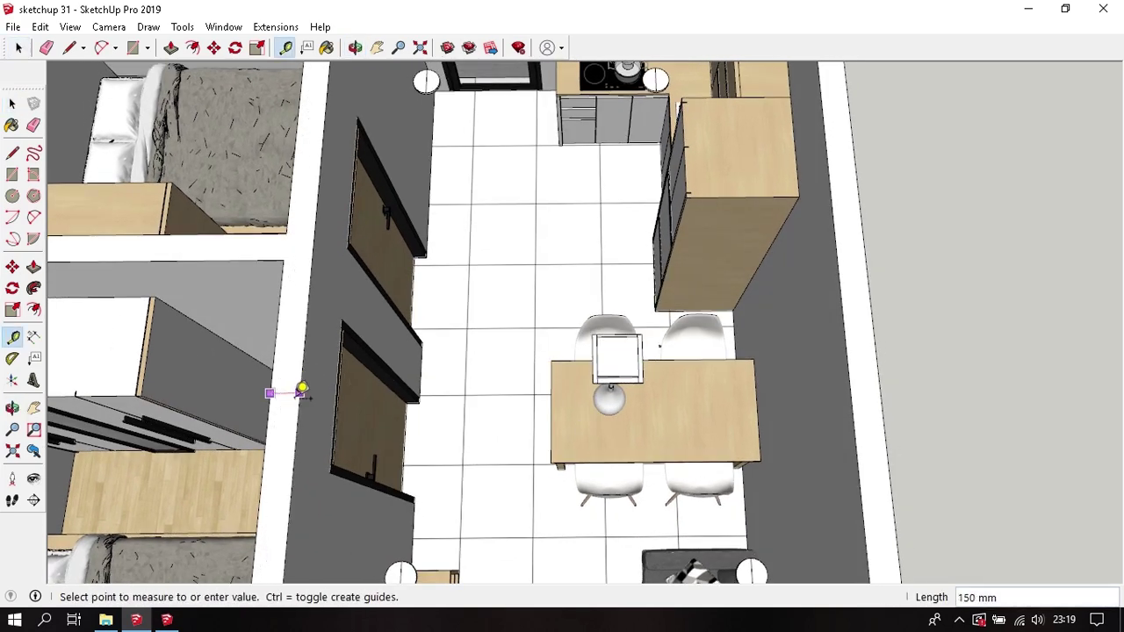
{"action": "key", "text": "Escape"}
{"action": "key", "text": "space"}
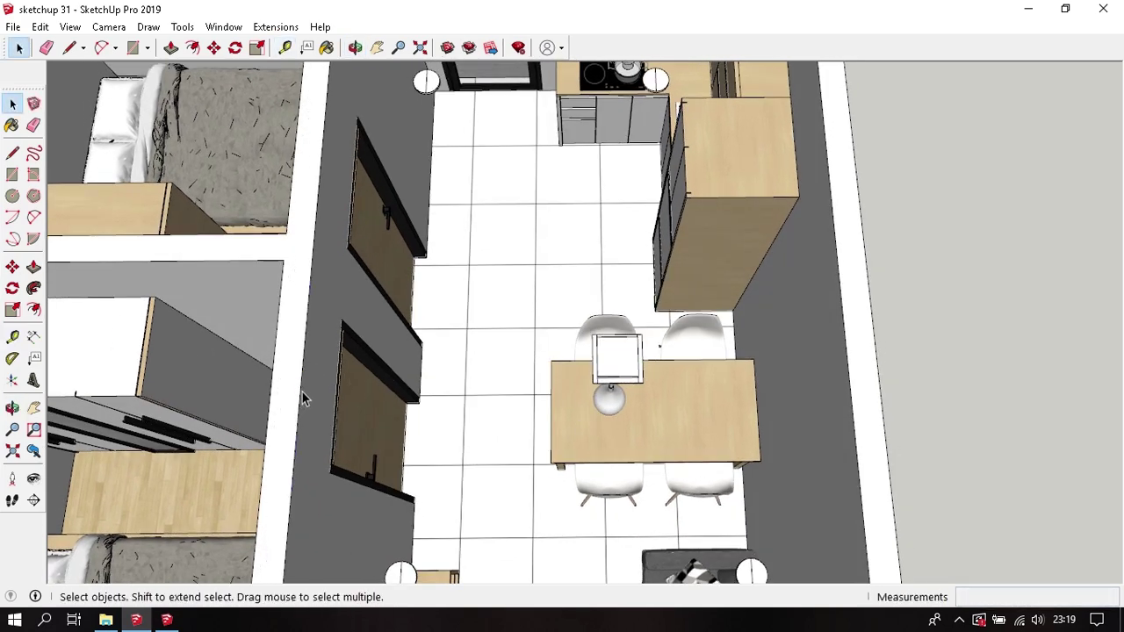
Step: Copy a guide line to the table's left edge and divide it into evenly spaced guides (/5)
{"action": "key", "text": "m"}
{"action": "left_click", "coordinate": [299, 394]}
{"action": "key", "text": "ctrl"}
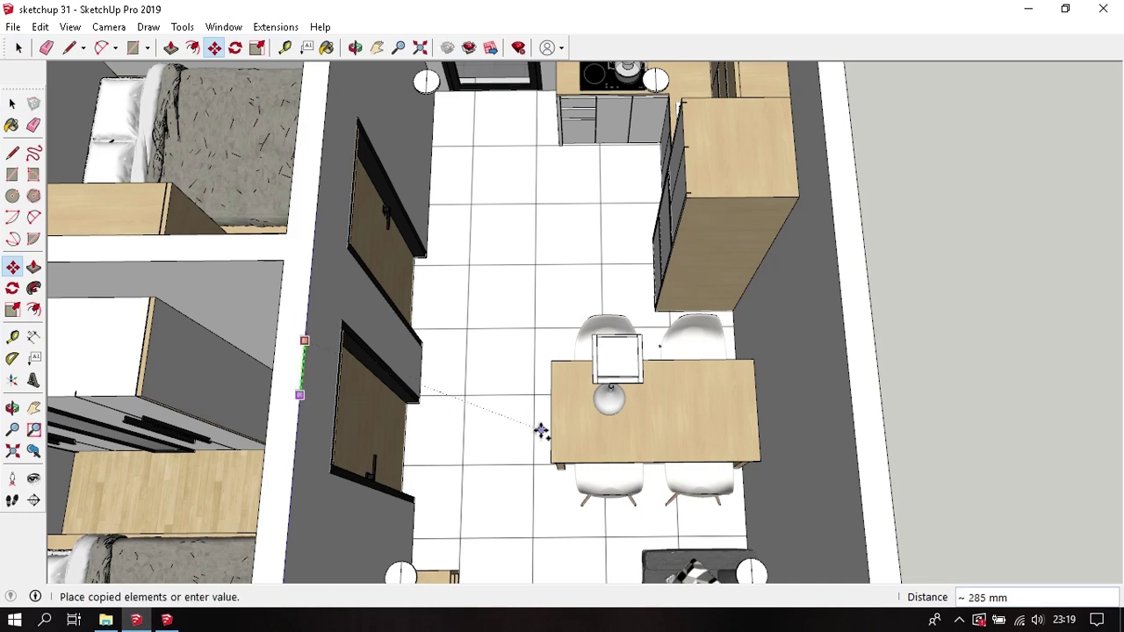
{"action": "left_click", "coordinate": [549, 461]}
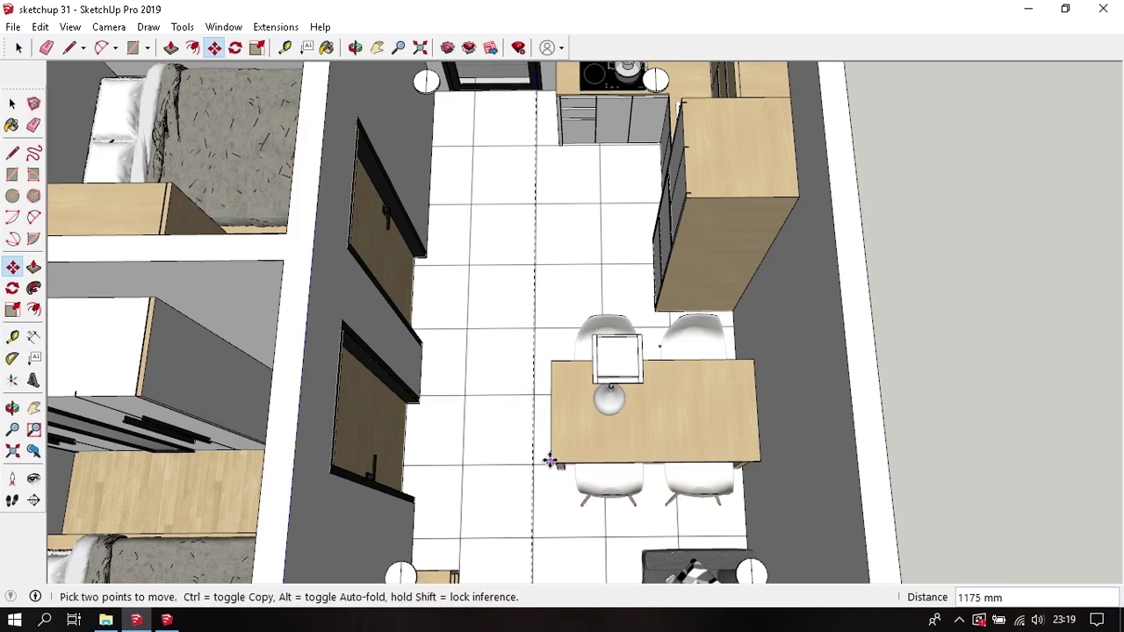
{"action": "left_click", "coordinate": [551, 464]}
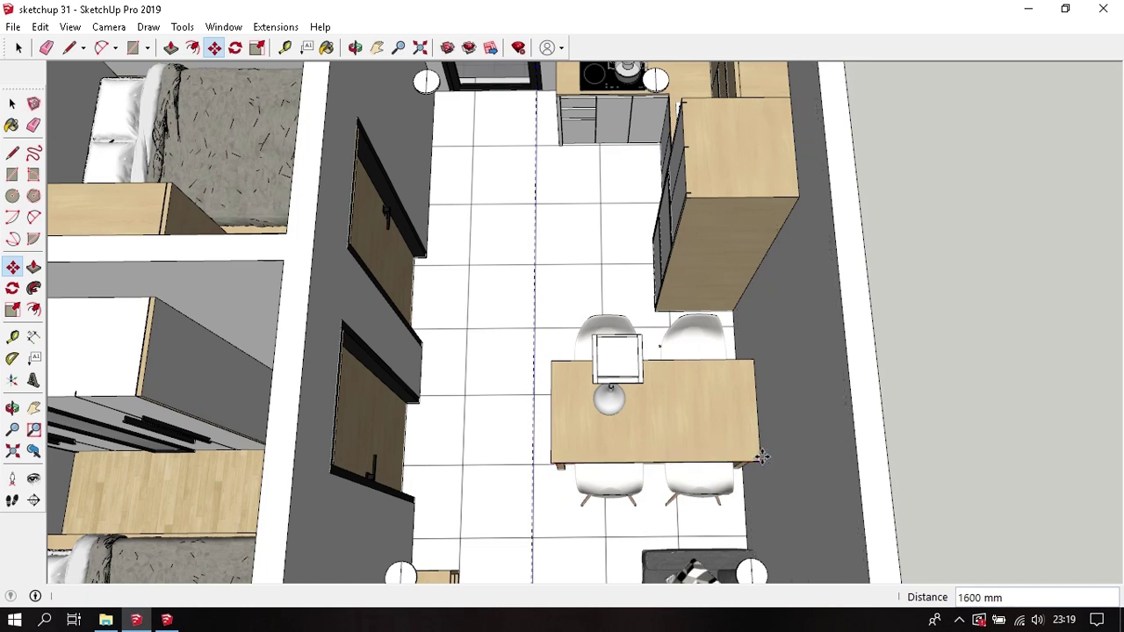
{"action": "type", "text": "/5"}
{"action": "key", "text": "Return"}
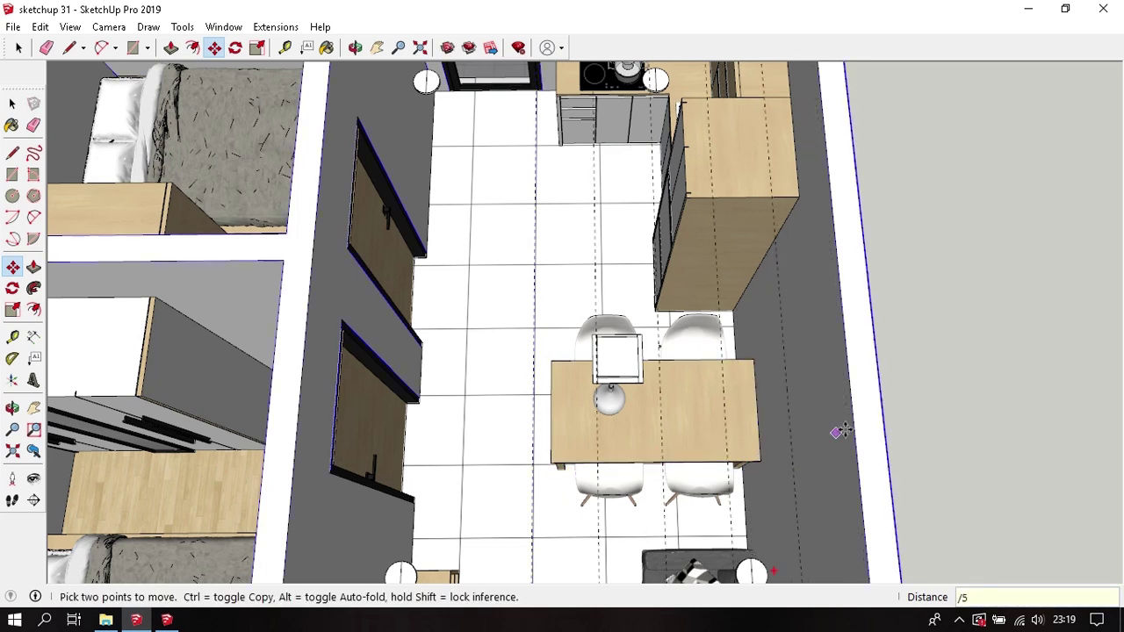
{"action": "key", "text": "Return"}
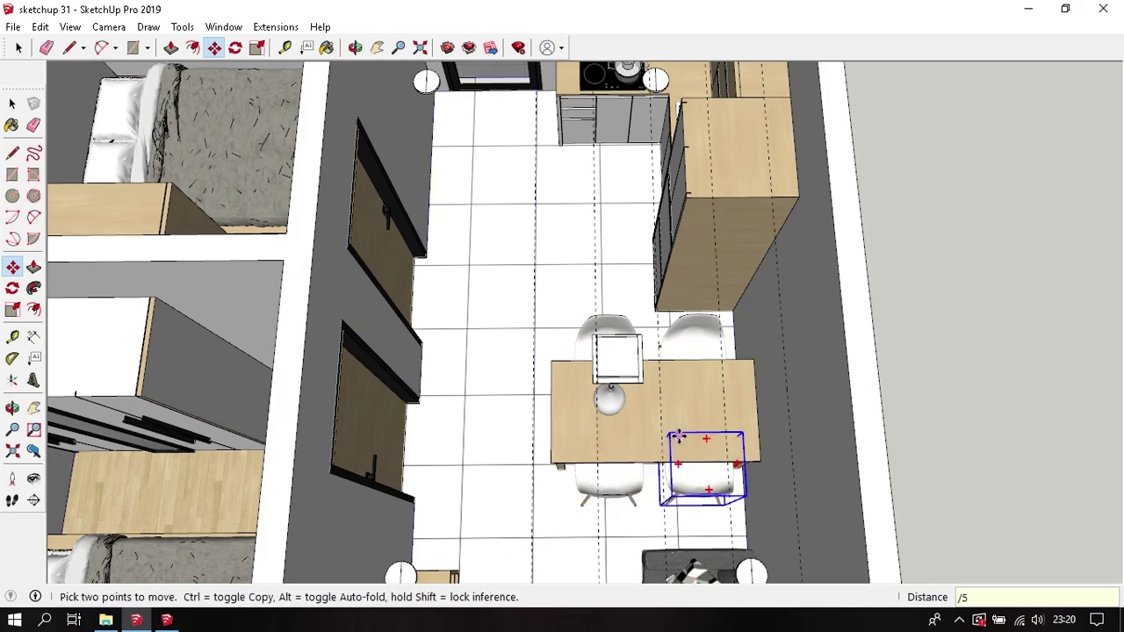
{"action": "mouse_move", "coordinate": [641, 492]}
{"action": "middle_mouse_down"}
{"action": "mouse_move", "coordinate": [610, 400]}
{"action": "mouse_move", "coordinate": [634, 212]}
{"action": "mouse_move", "coordinate": [620, 389]}
{"action": "middle_mouse_up"}
{"action": "key", "text": "space"}
Step: Select the pasted lamp and add a Tape Measure guide from the table edge
{"action": "left_click", "coordinate": [634, 212]}
{"action": "key", "text": "m"}
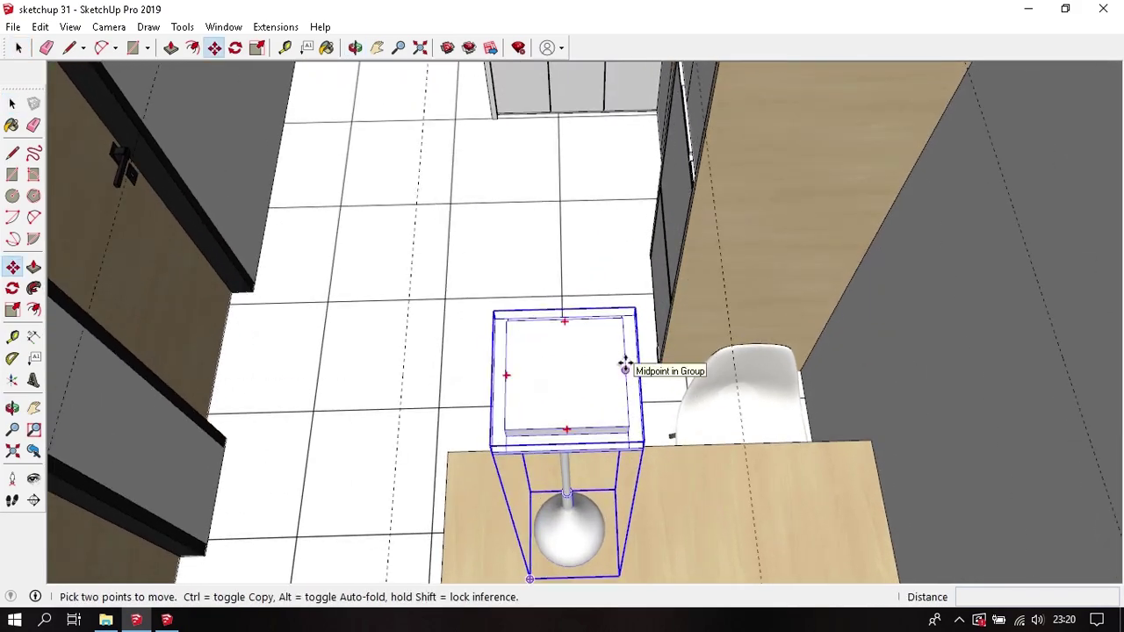
{"action": "key", "text": "q"}
{"action": "key", "text": "t"}
{"action": "mouse_move", "coordinate": [624, 369]}
{"action": "middle_mouse_down"}
{"action": "mouse_move", "coordinate": [609, 396]}
{"action": "mouse_move", "coordinate": [703, 351]}
{"action": "mouse_move", "coordinate": [635, 381]}
{"action": "middle_mouse_up"}
{"action": "scroll", "coordinate": [538, 371], "scroll_direction": "up", "scroll_amount": 2}
{"action": "left_click", "coordinate": [514, 355]}
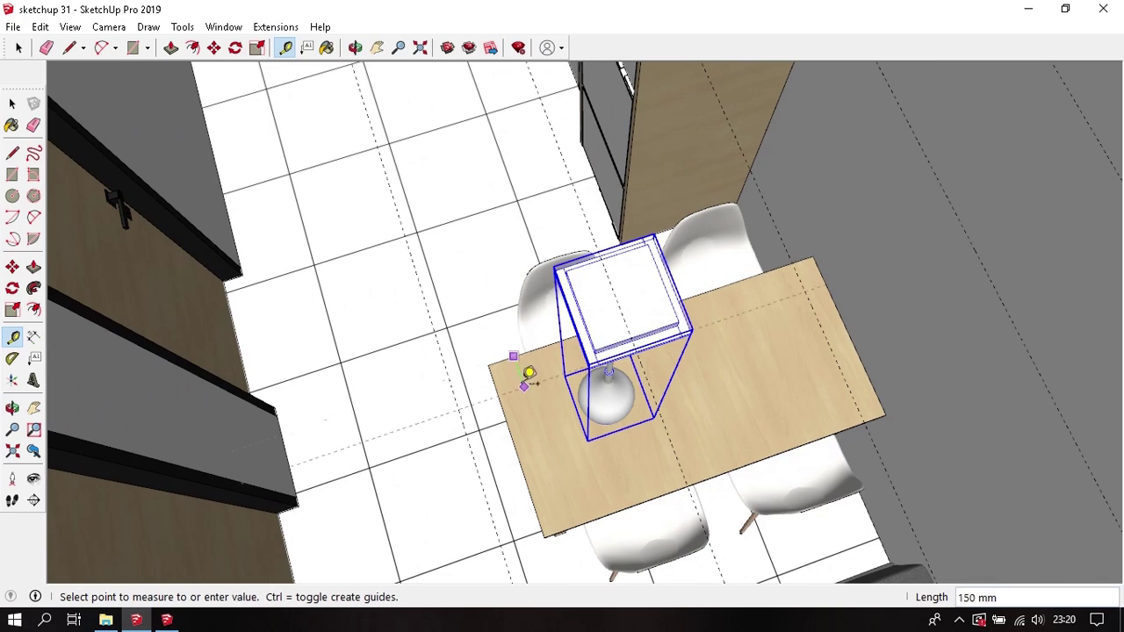
{"action": "left_click", "coordinate": [527, 433]}
{"action": "middle_click_drag", "start_coordinate": [614, 372], "coordinate": [572, 381]}
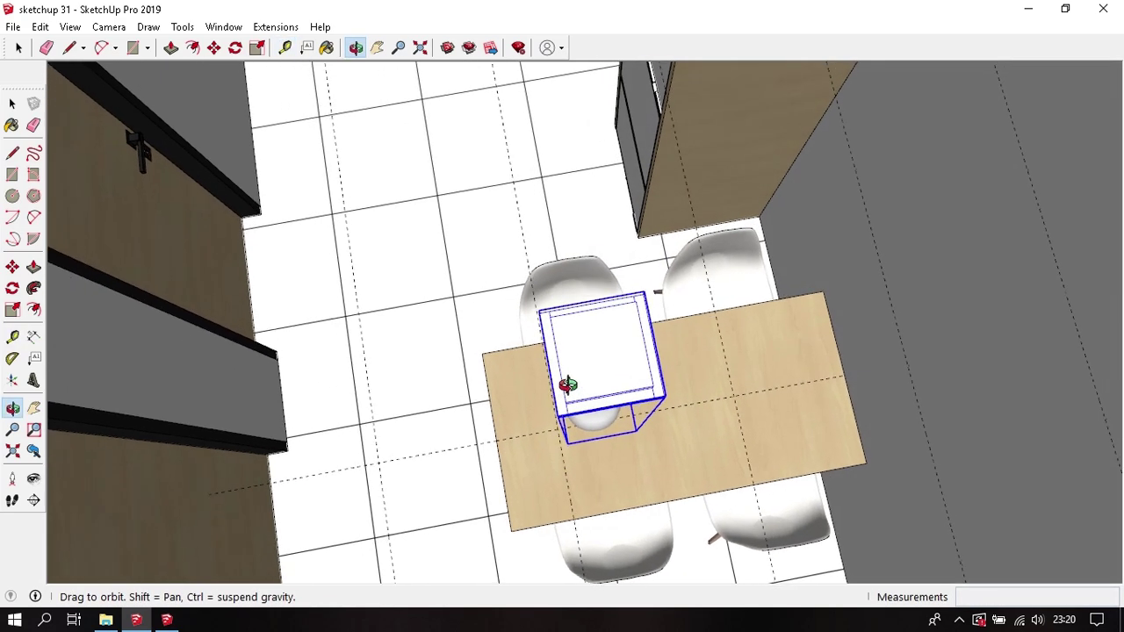
{"action": "scroll", "coordinate": [609, 351], "scroll_direction": "up", "scroll_amount": 1}
{"action": "scroll", "coordinate": [585, 376], "scroll_direction": "up", "scroll_amount": 2}
Step: Move the pendant lamp by its edge midpoint to a new spot near the table
{"action": "key", "text": "m"}
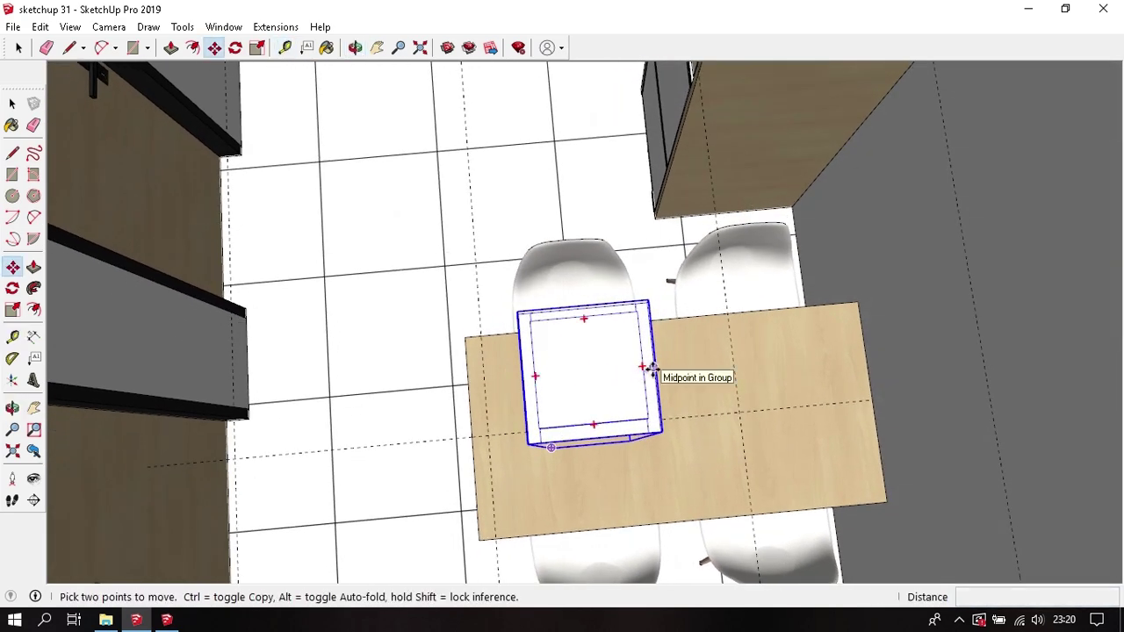
{"action": "left_click", "coordinate": [659, 370]}
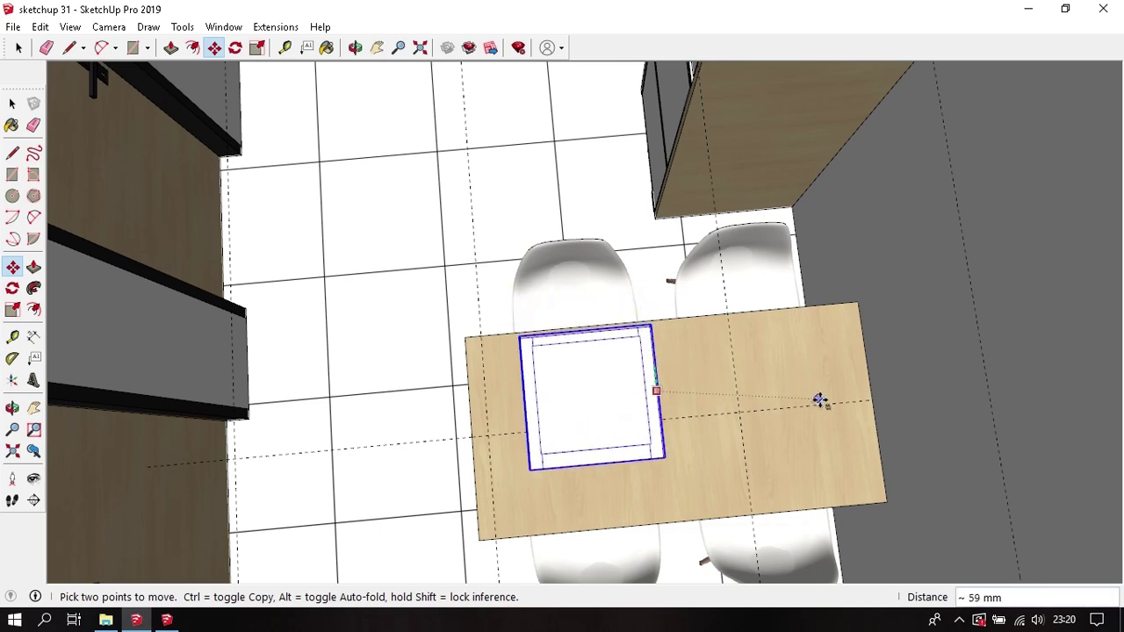
{"action": "middle_click_drag", "start_coordinate": [851, 413], "coordinate": [665, 309]}
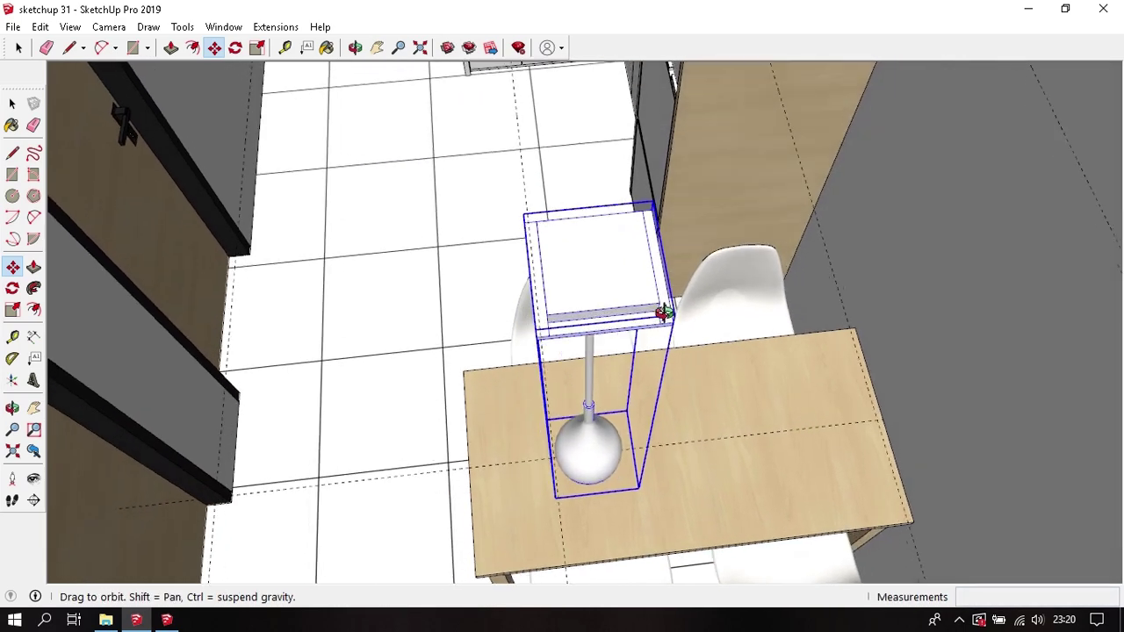
{"action": "scroll", "coordinate": [579, 303], "scroll_direction": "up", "scroll_amount": 2}
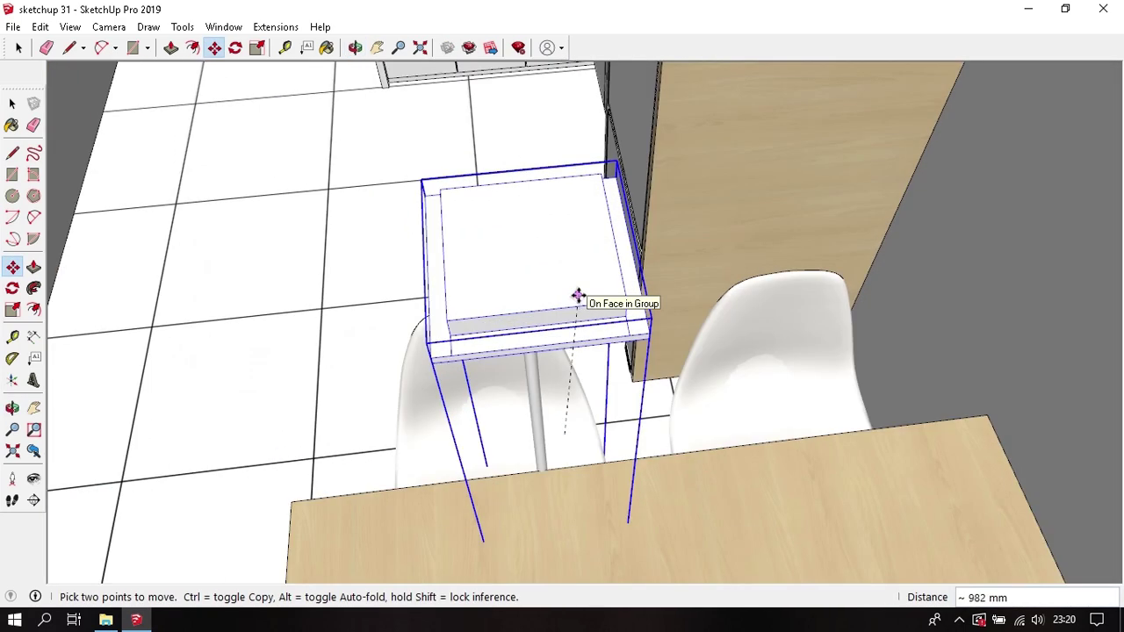
{"action": "key", "text": "Escape"}
{"action": "scroll", "coordinate": [606, 342], "scroll_direction": "down", "scroll_amount": 2}
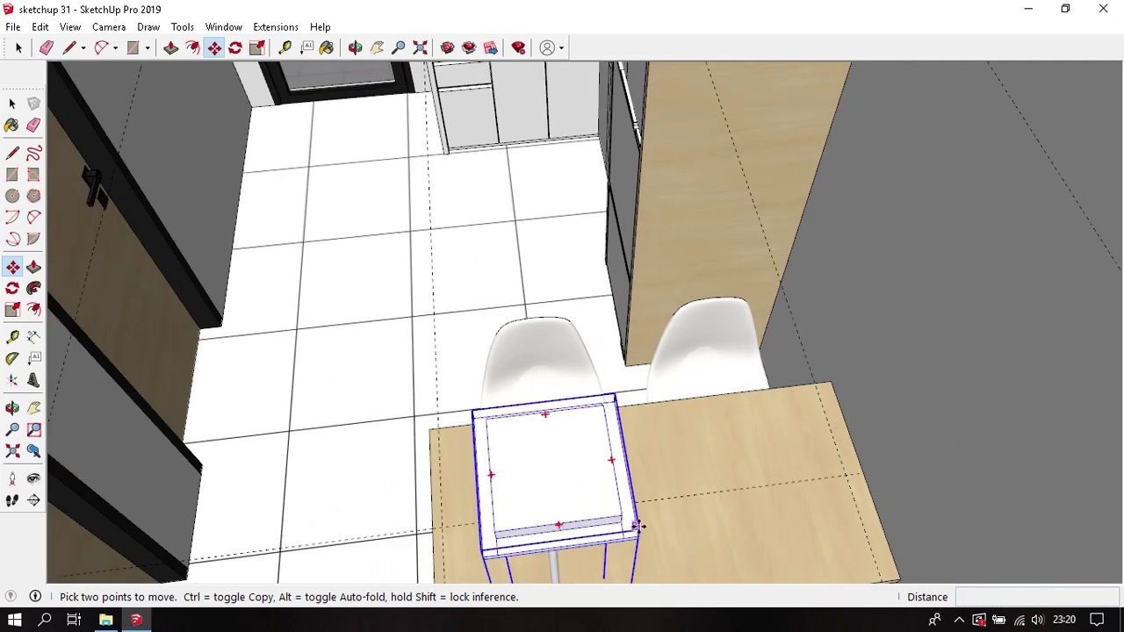
{"action": "middle_click_drag", "start_coordinate": [639, 526], "coordinate": [652, 413]}
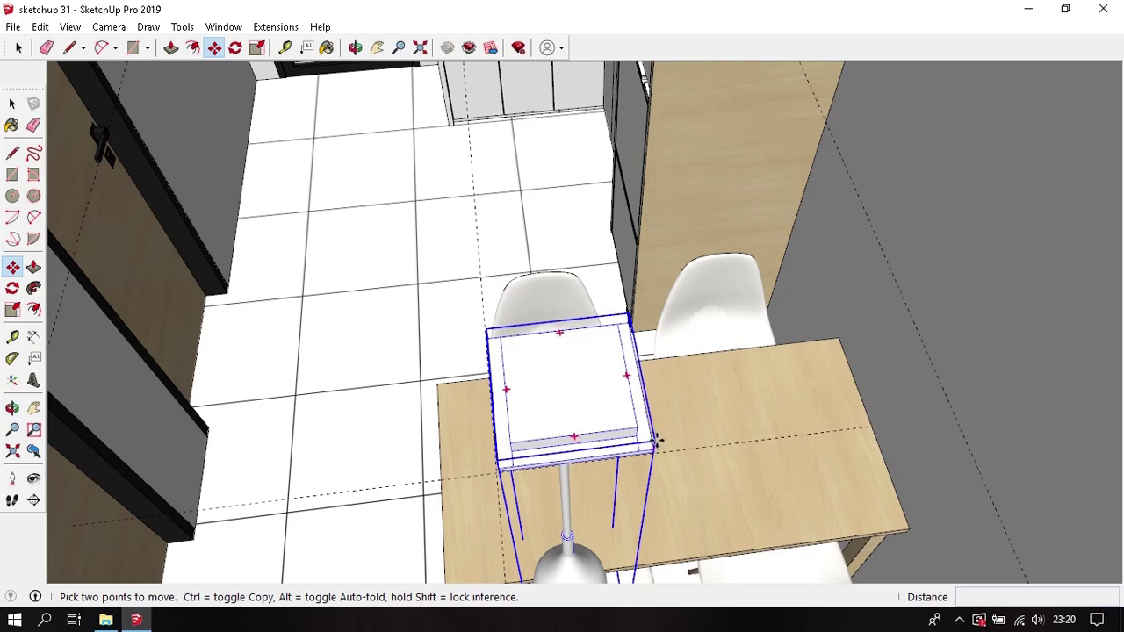
{"action": "left_click", "coordinate": [657, 441]}
{"action": "scroll", "coordinate": [657, 441], "scroll_direction": "down", "scroll_amount": 2}
{"action": "scroll", "coordinate": [667, 439], "scroll_direction": "down", "scroll_amount": 2}
{"action": "scroll", "coordinate": [752, 439], "scroll_direction": "down", "scroll_amount": 2}
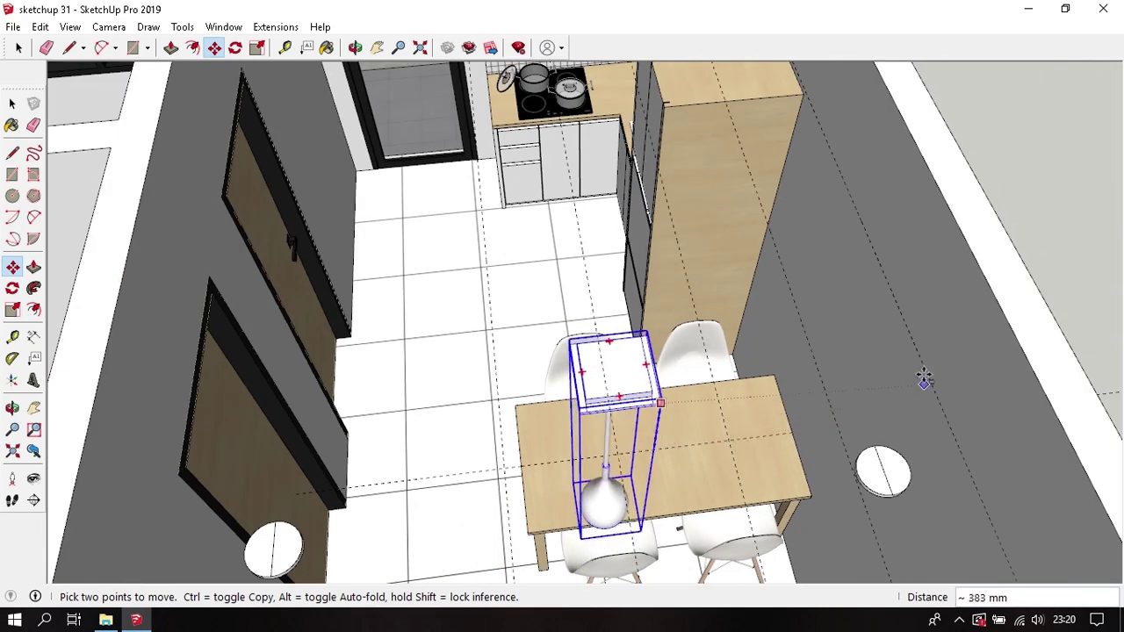
{"action": "left_click", "coordinate": [995, 301]}
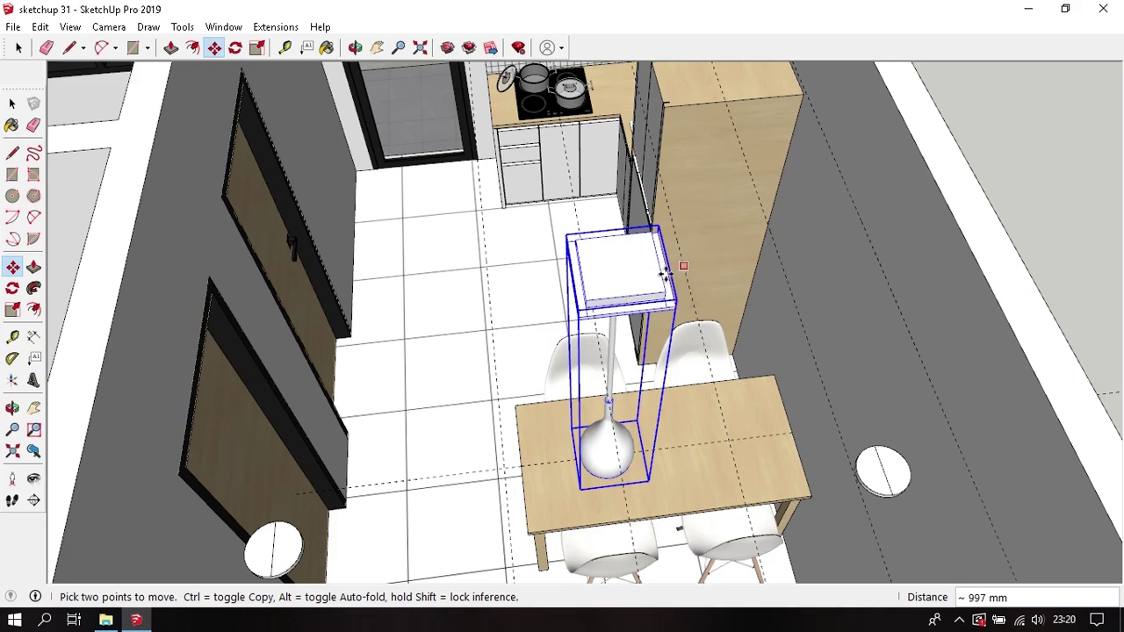
Step: Pick the lamp up again and view the table from nearly top-down
{"action": "scroll", "coordinate": [665, 275], "scroll_direction": "up", "scroll_amount": 2}
{"action": "scroll", "coordinate": [635, 291], "scroll_direction": "up", "scroll_amount": 2}
{"action": "scroll", "coordinate": [627, 319], "scroll_direction": "up", "scroll_amount": 2}
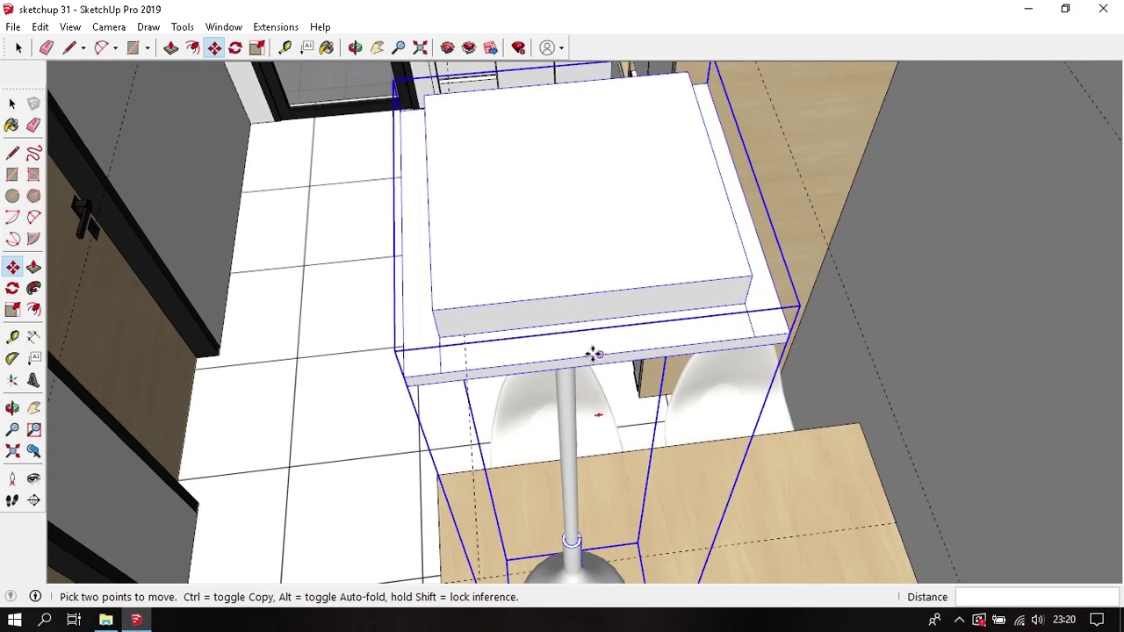
{"action": "left_click", "coordinate": [600, 353]}
{"action": "scroll", "coordinate": [600, 353], "scroll_direction": "down", "scroll_amount": 2}
{"action": "scroll", "coordinate": [600, 353], "scroll_direction": "down", "scroll_amount": 2}
{"action": "middle_click_drag", "start_coordinate": [600, 353], "coordinate": [578, 406]}
{"action": "scroll", "coordinate": [591, 395], "scroll_direction": "up", "scroll_amount": 2}
{"action": "scroll", "coordinate": [590, 395], "scroll_direction": "down", "scroll_amount": 2}
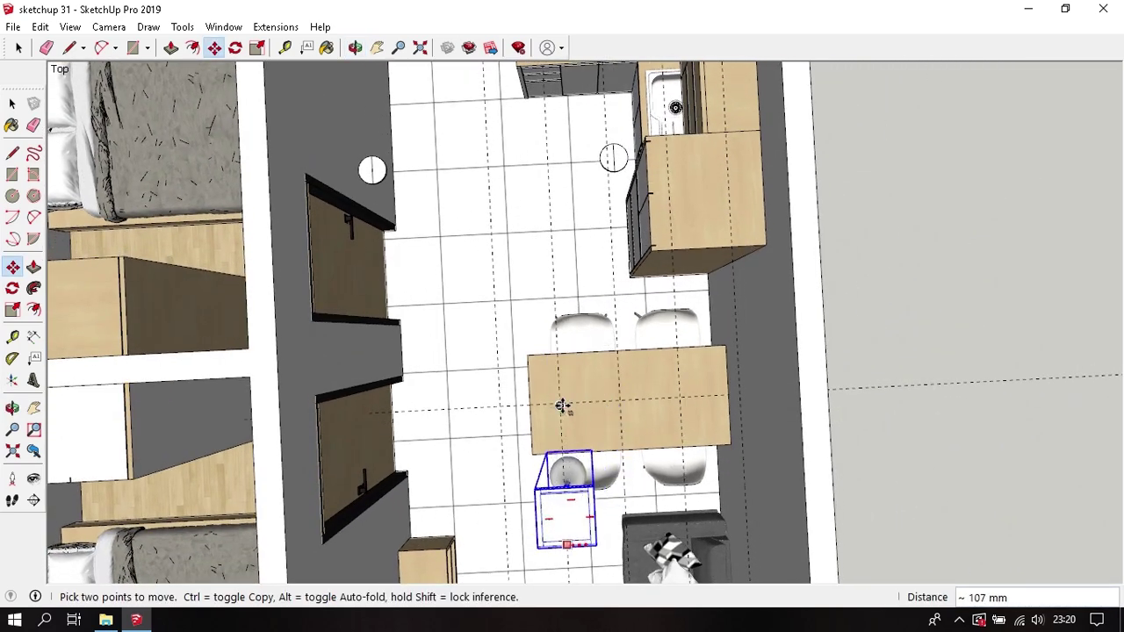
Step: Set the lamp down and place a copy of it beside the first lamp
{"action": "left_click", "coordinate": [559, 389]}
{"action": "left_click", "coordinate": [559, 384], "text": "ctrl"}
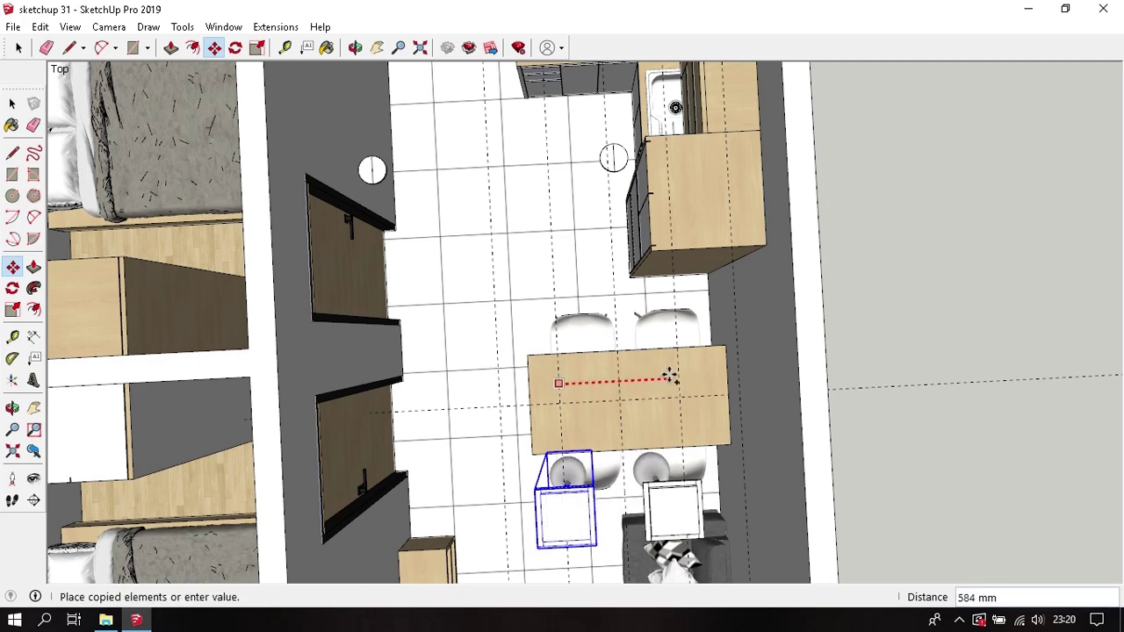
{"action": "type", "text": "640"}
{"action": "left_click", "coordinate": [678, 375]}
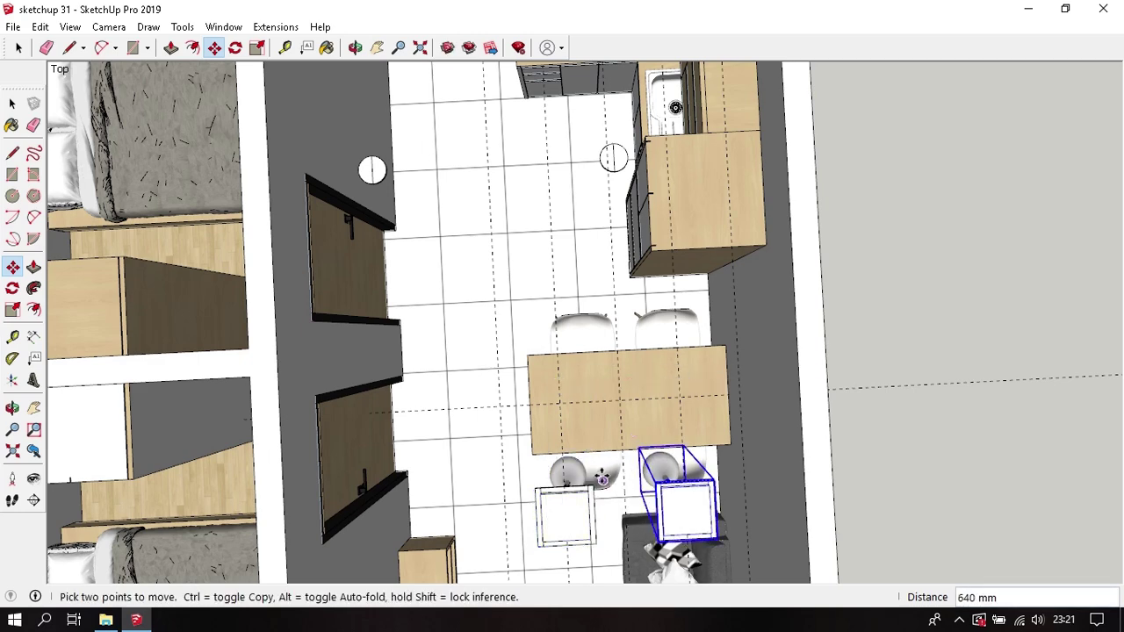
{"action": "mouse_move", "coordinate": [679, 375]}
{"action": "middle_mouse_down"}
{"action": "mouse_move", "coordinate": [834, 375]}
{"action": "mouse_move", "coordinate": [733, 386]}
{"action": "mouse_move", "coordinate": [688, 265]}
{"action": "mouse_move", "coordinate": [698, 289]}
{"action": "middle_mouse_up"}
Step: Select both lamps and move them together over the centre of the dining table (411 mm)
{"action": "key", "text": "space"}
{"action": "left_click", "coordinate": [729, 373], "text": "shift"}
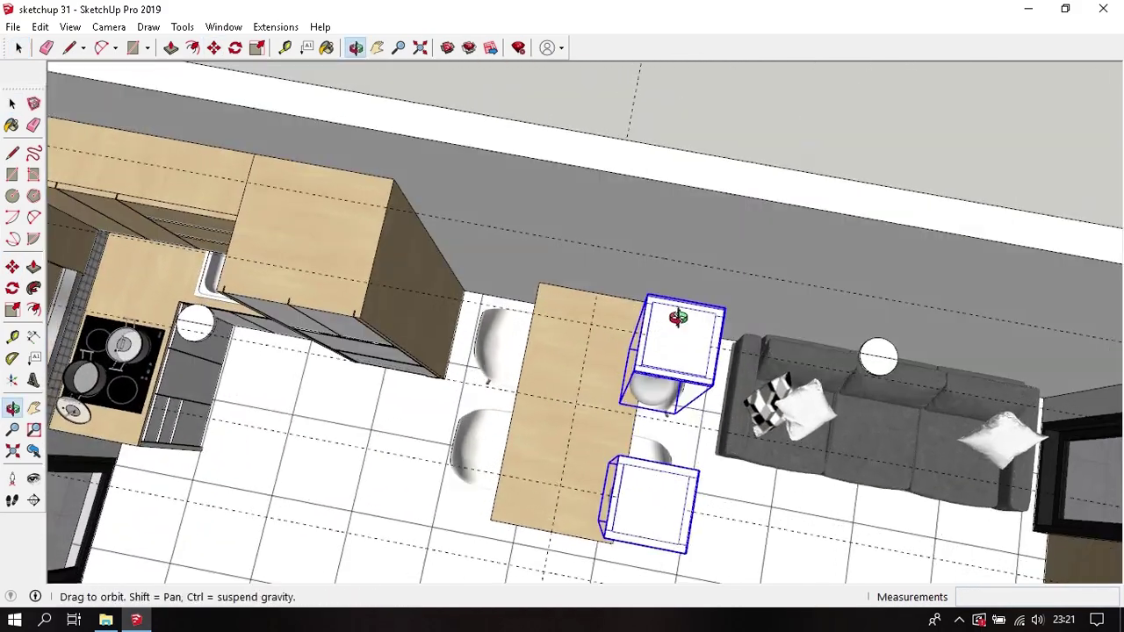
{"action": "key", "text": "m"}
{"action": "left_click", "coordinate": [690, 322]}
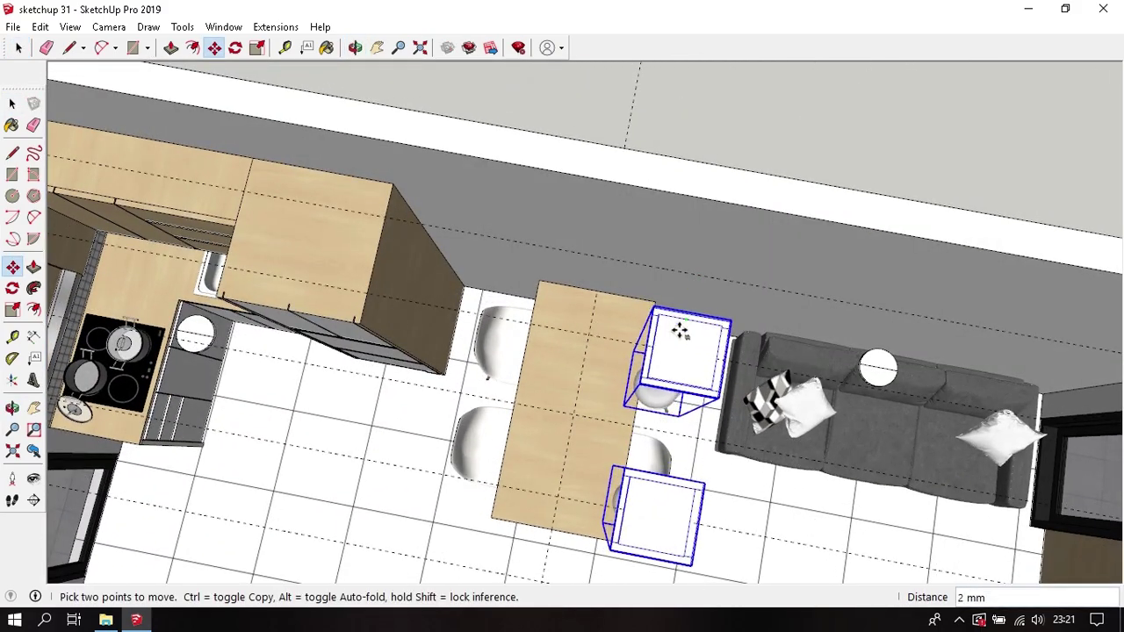
{"action": "middle_click_drag", "start_coordinate": [605, 296], "coordinate": [608, 311]}
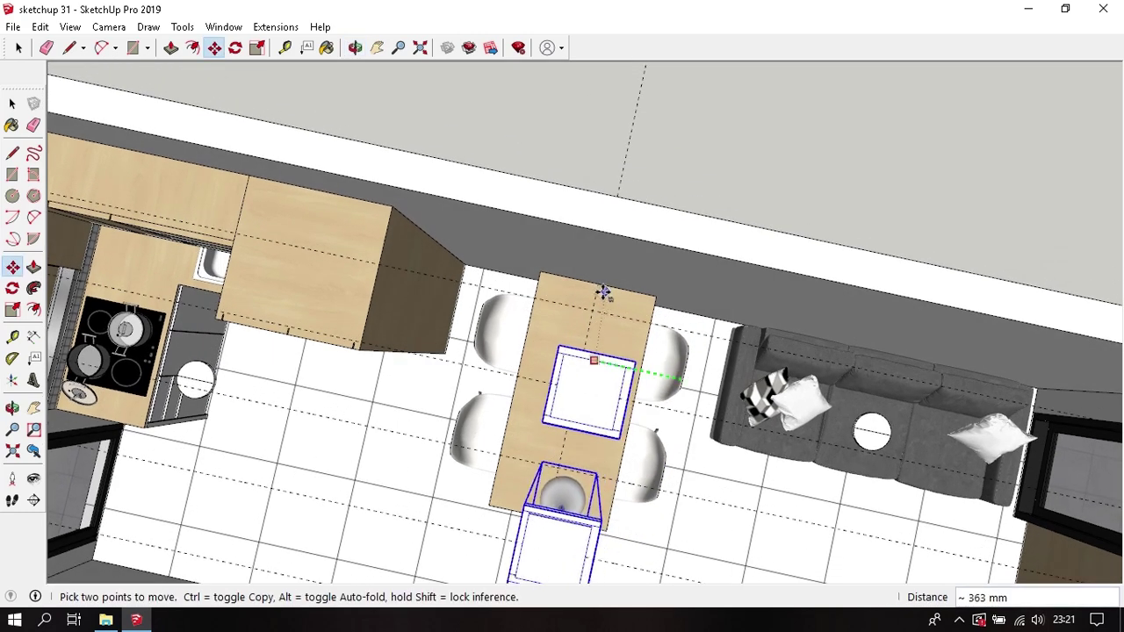
{"action": "left_click", "coordinate": [598, 284]}
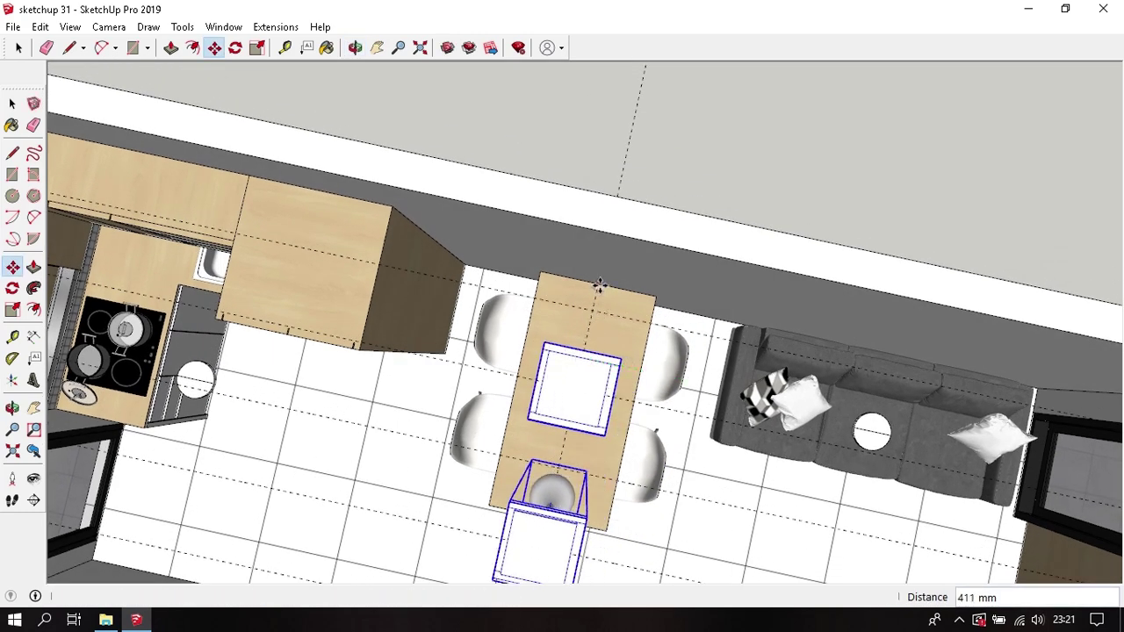
{"action": "key", "text": "space"}
{"action": "scroll", "coordinate": [588, 321], "scroll_direction": "down", "scroll_amount": 3}
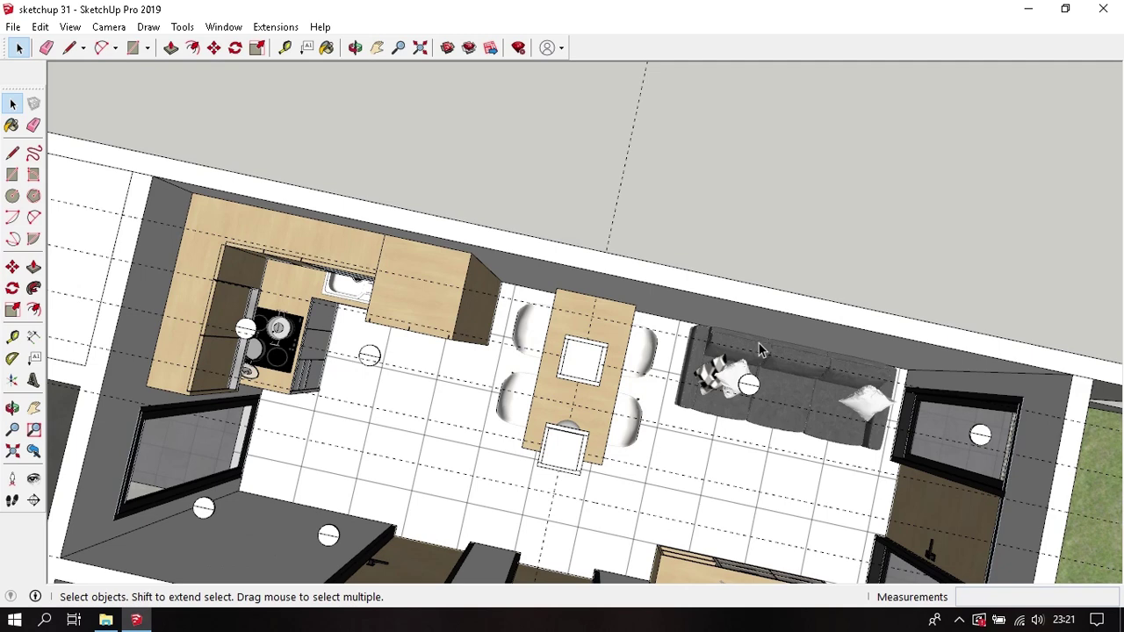
Step: Delete all dashed guide lines with Edit > Delete Guides
{"action": "left_click", "coordinate": [41, 27]}
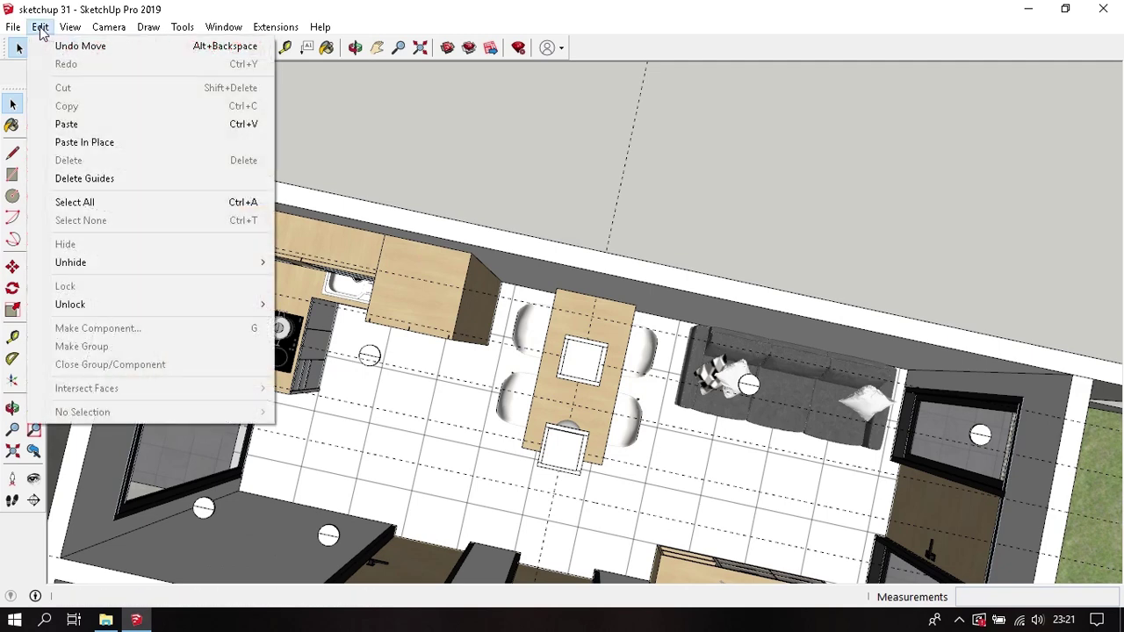
{"action": "left_click", "coordinate": [214, 181]}
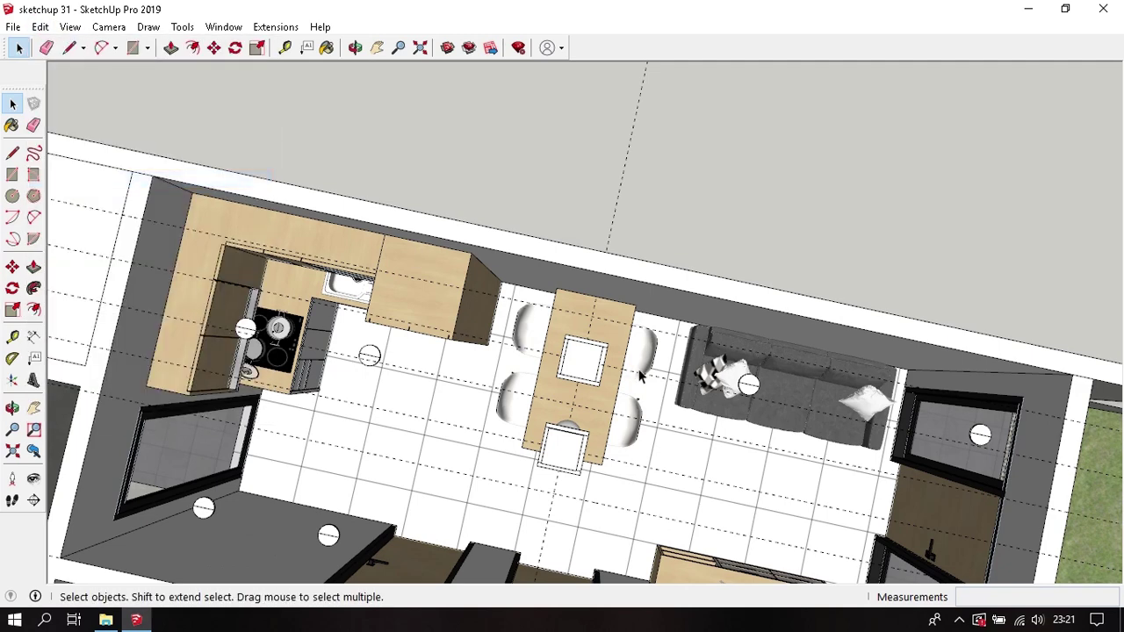
{"action": "mouse_move", "coordinate": [642, 373]}
{"action": "middle_mouse_down"}
{"action": "mouse_move", "coordinate": [256, 195]}
{"action": "mouse_move", "coordinate": [447, 311]}
{"action": "middle_mouse_up"}
{"action": "middle_click_drag", "start_coordinate": [526, 347], "coordinate": [548, 330]}
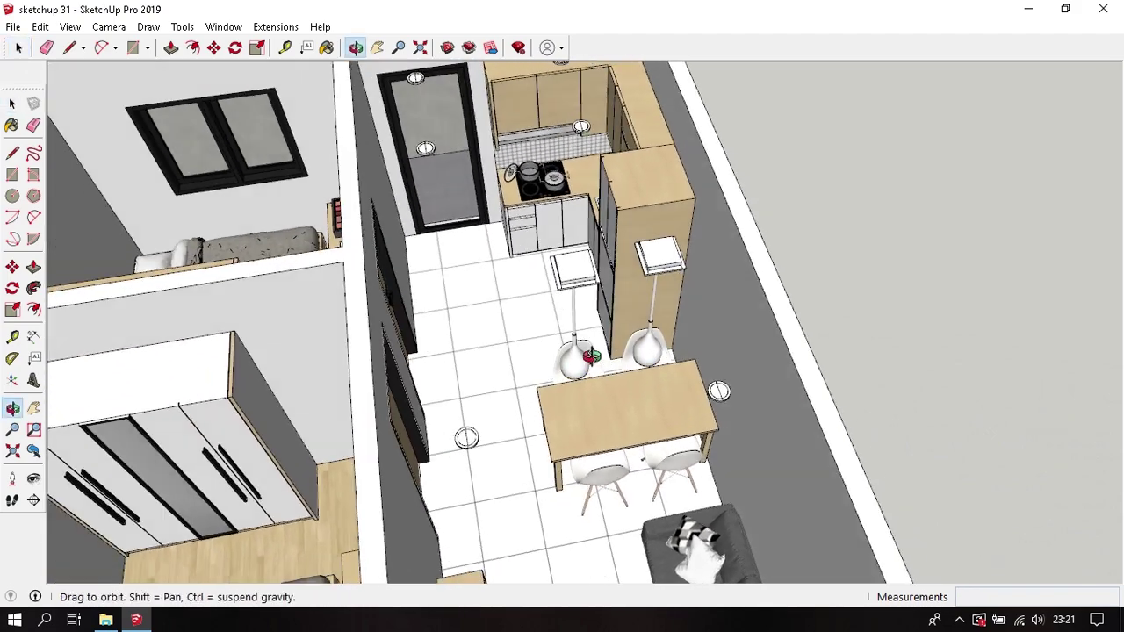
{"action": "scroll", "coordinate": [648, 325], "scroll_direction": "down", "scroll_amount": 3}
{"action": "scroll", "coordinate": [647, 325], "scroll_direction": "down", "scroll_amount": 3}
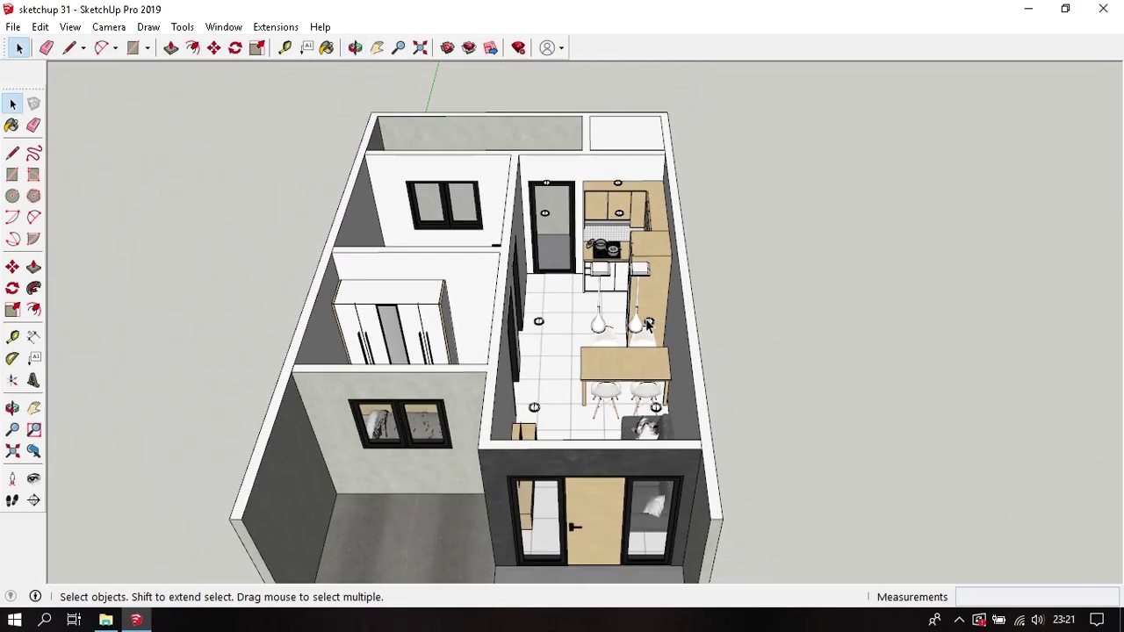
{"action": "scroll", "coordinate": [647, 323], "scroll_direction": "up", "scroll_amount": 1}
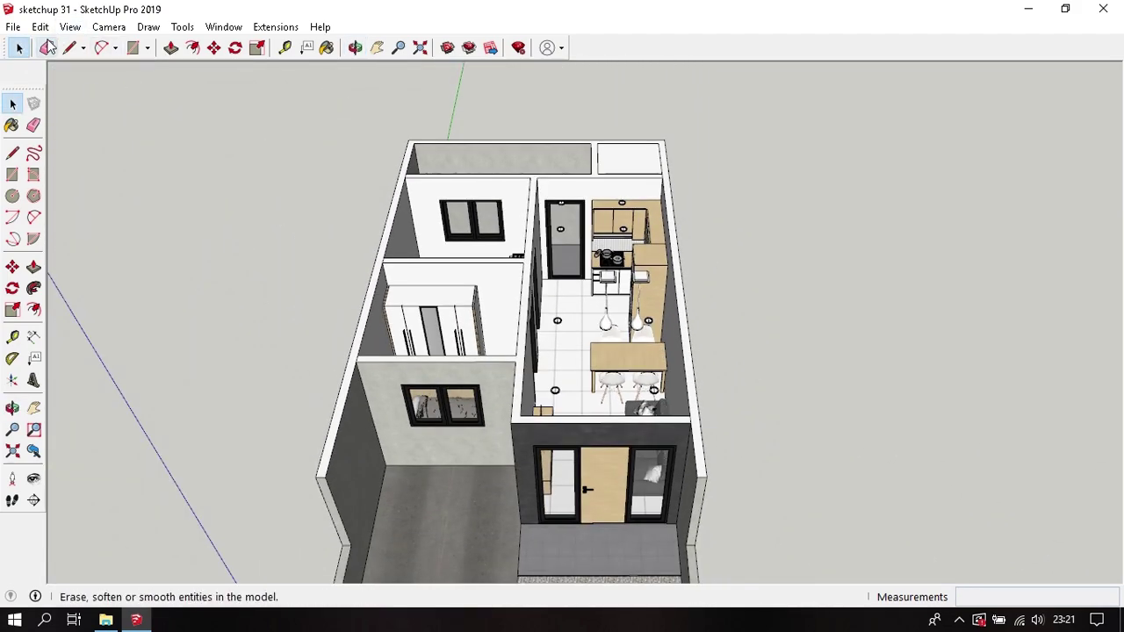
Step: Unhide all hidden geometry and zoom out to see the fully roofed house
{"action": "left_click", "coordinate": [40, 27]}
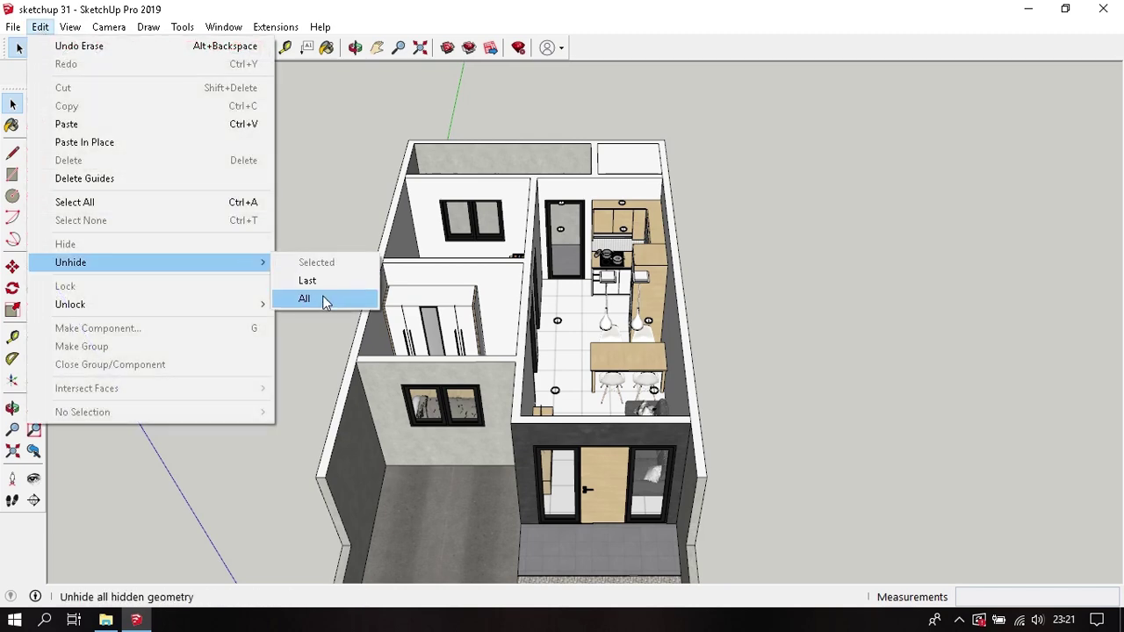
{"action": "left_click", "coordinate": [324, 301]}
{"action": "mouse_move", "coordinate": [501, 354]}
{"action": "middle_mouse_down"}
{"action": "mouse_move", "coordinate": [550, 323]}
{"action": "mouse_move", "coordinate": [542, 214]}
{"action": "mouse_move", "coordinate": [569, 211]}
{"action": "middle_mouse_up"}
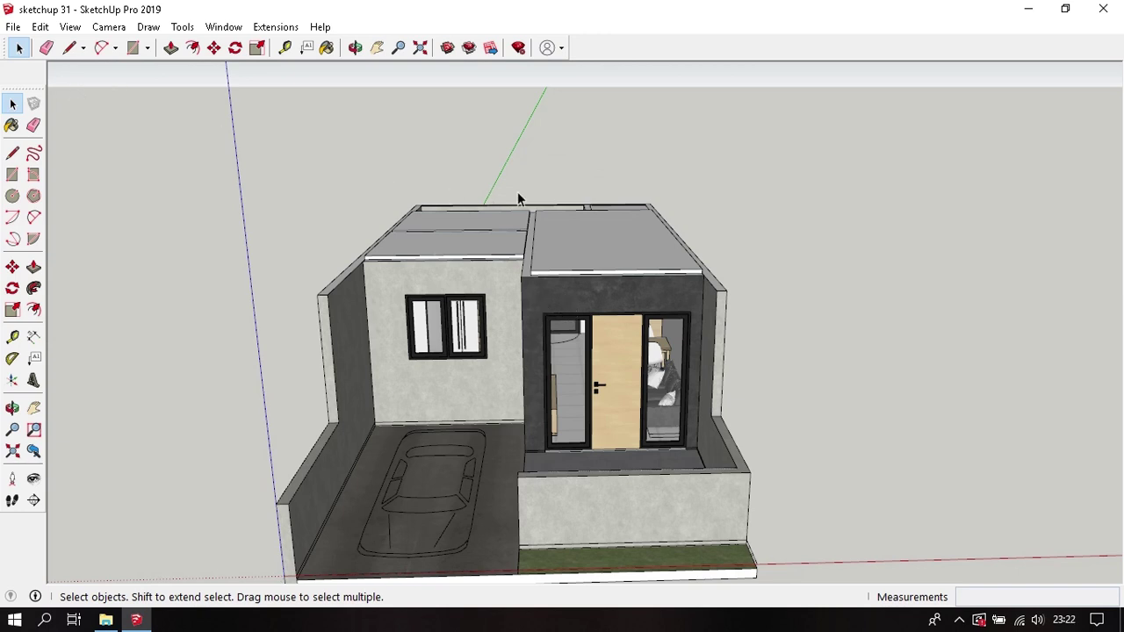
{"action": "scroll", "coordinate": [646, 211], "scroll_direction": "down", "scroll_amount": 2}
{"action": "scroll", "coordinate": [645, 211], "scroll_direction": "down", "scroll_amount": 2}
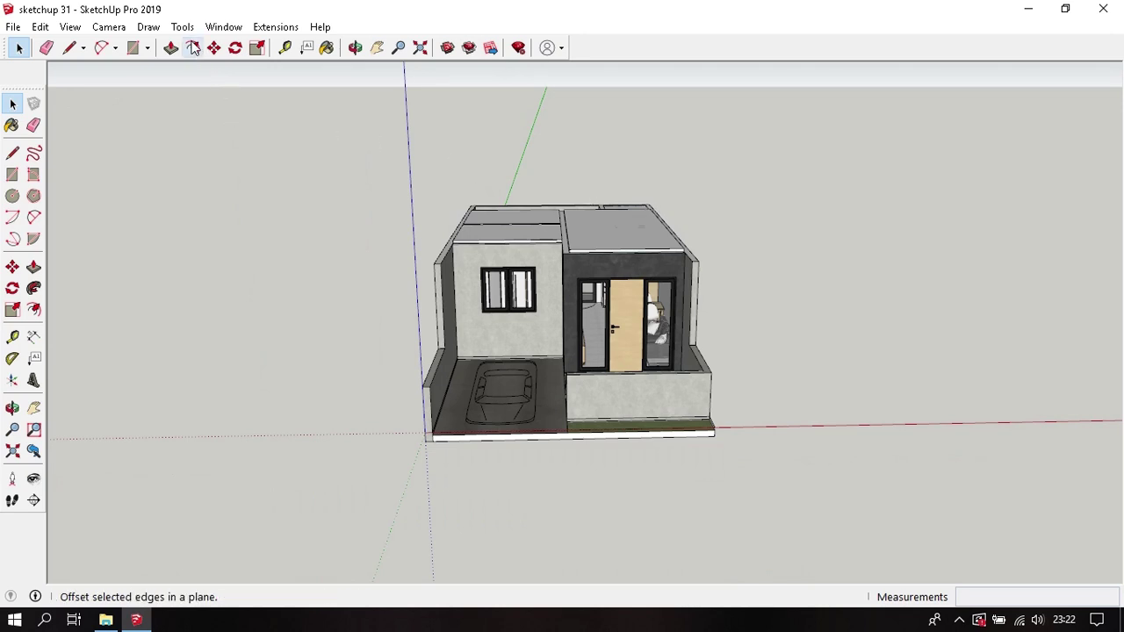
Step: Place a section plane with the default name and symbol on the house's front face
{"action": "left_click", "coordinate": [182, 27]}
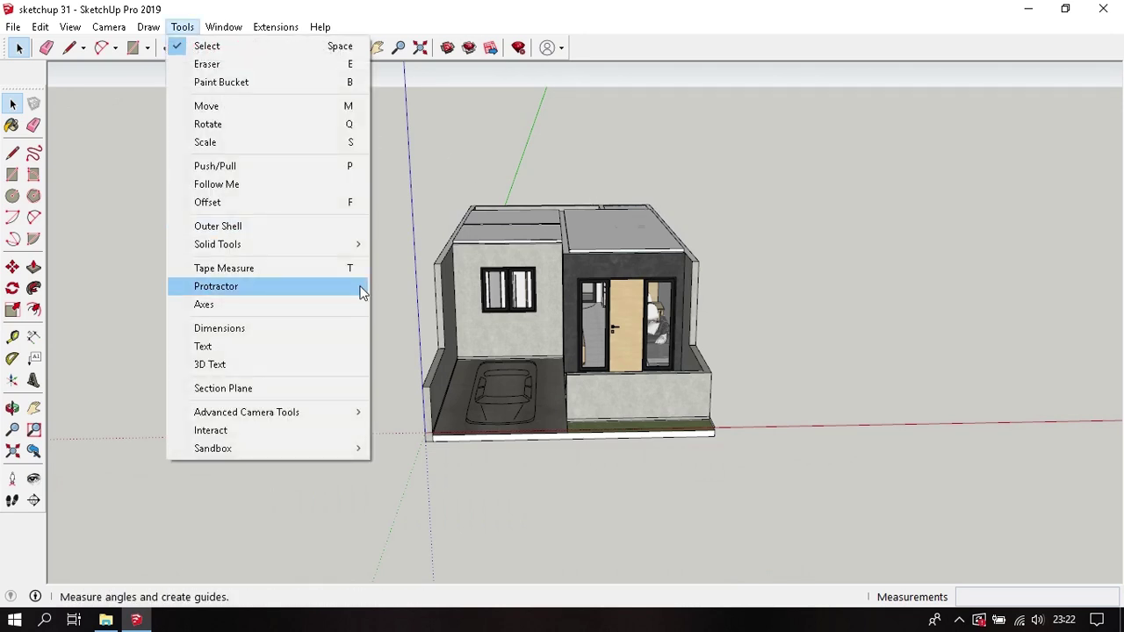
{"action": "left_click", "coordinate": [304, 386]}
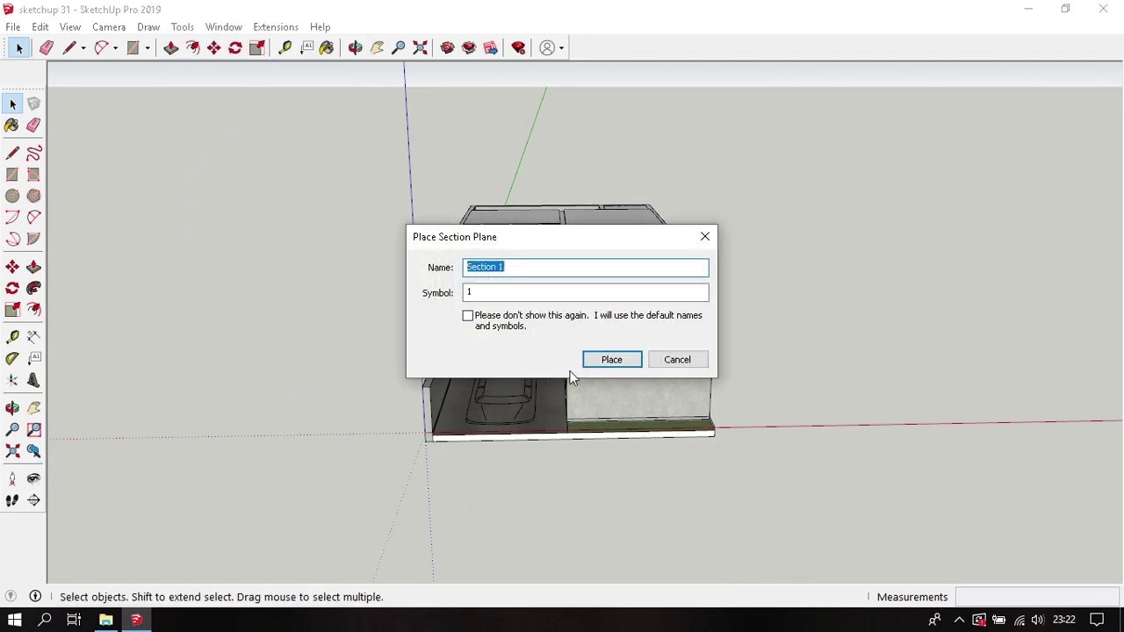
{"action": "left_click", "coordinate": [613, 360]}
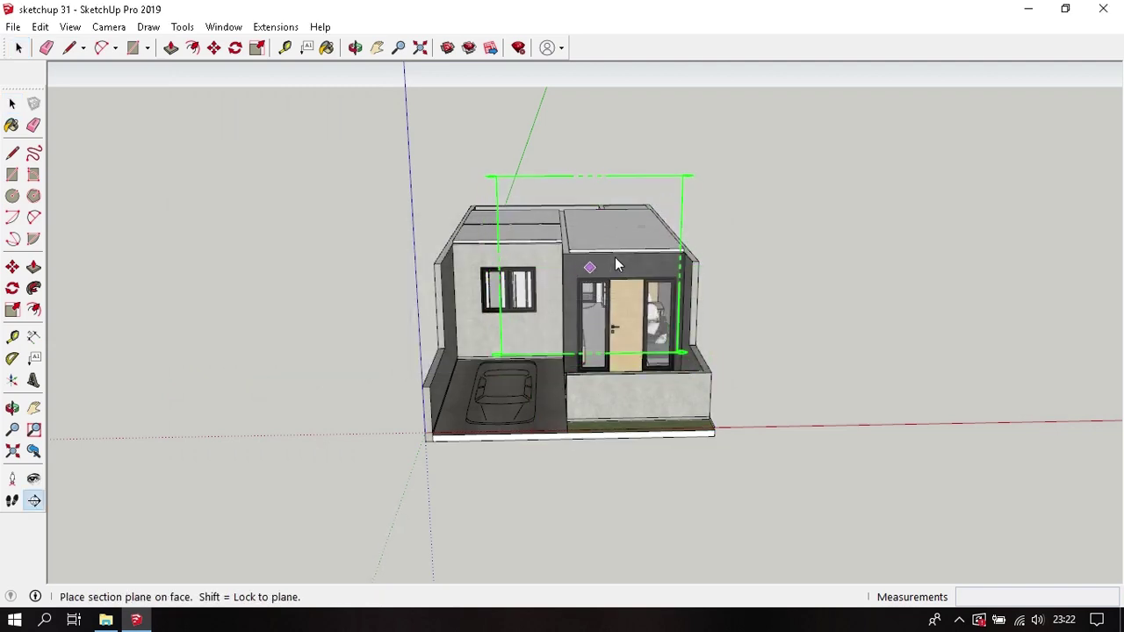
{"action": "mouse_move", "coordinate": [611, 213]}
{"action": "middle_mouse_down"}
{"action": "mouse_move", "coordinate": [617, 304]}
{"action": "mouse_move", "coordinate": [597, 342]}
{"action": "middle_mouse_up"}
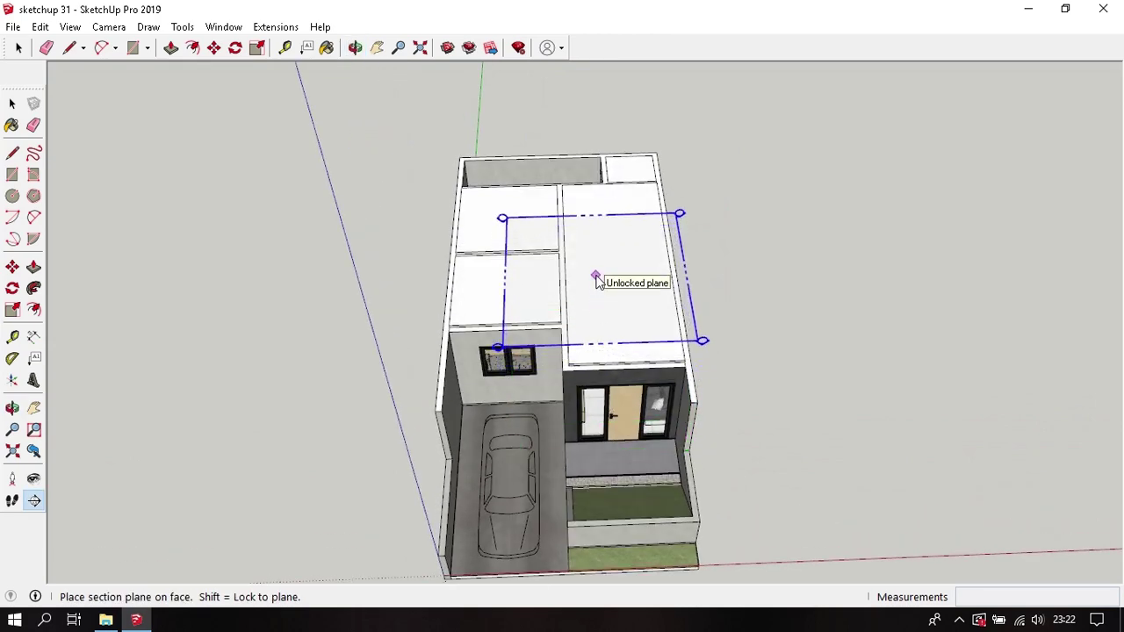
{"action": "middle_click_drag", "start_coordinate": [594, 306], "coordinate": [615, 153]}
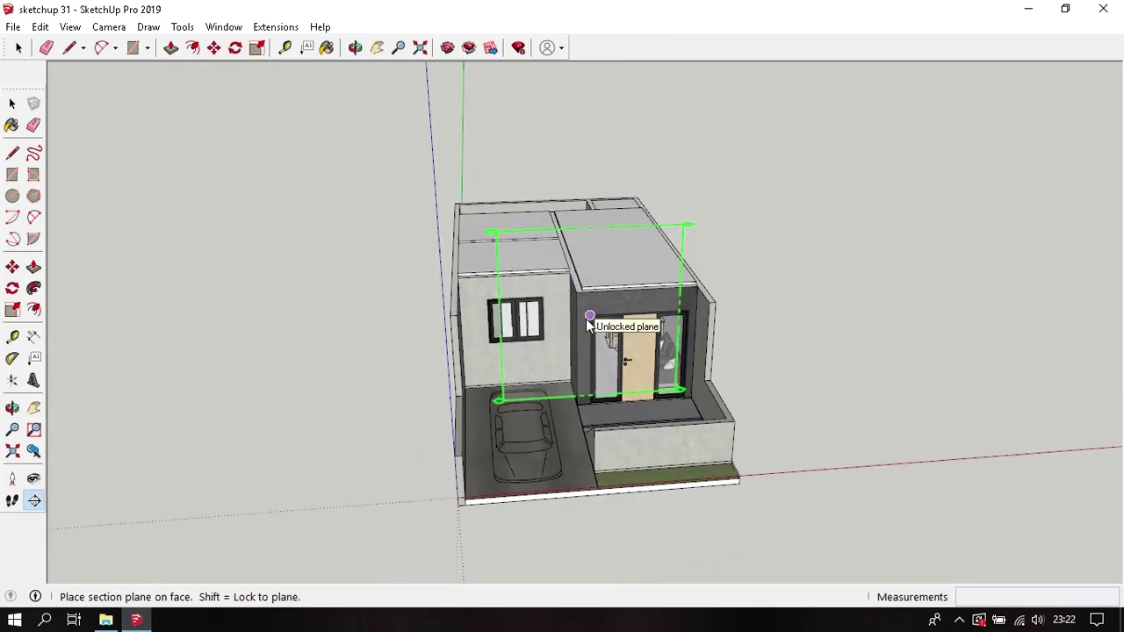
{"action": "mouse_move", "coordinate": [585, 319]}
{"action": "middle_mouse_down"}
{"action": "mouse_move", "coordinate": [664, 306]}
{"action": "mouse_move", "coordinate": [593, 341]}
{"action": "middle_mouse_up"}
{"action": "left_click", "coordinate": [613, 317]}
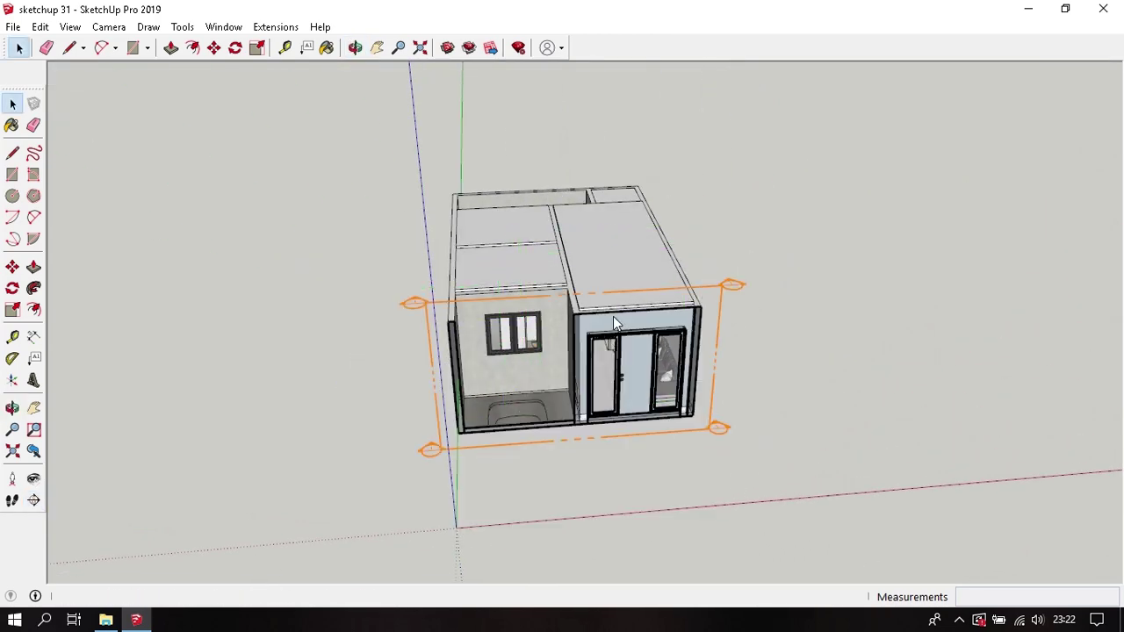
{"action": "left_click", "coordinate": [711, 336]}
{"action": "scroll", "coordinate": [711, 338], "scroll_direction": "up", "scroll_amount": 2}
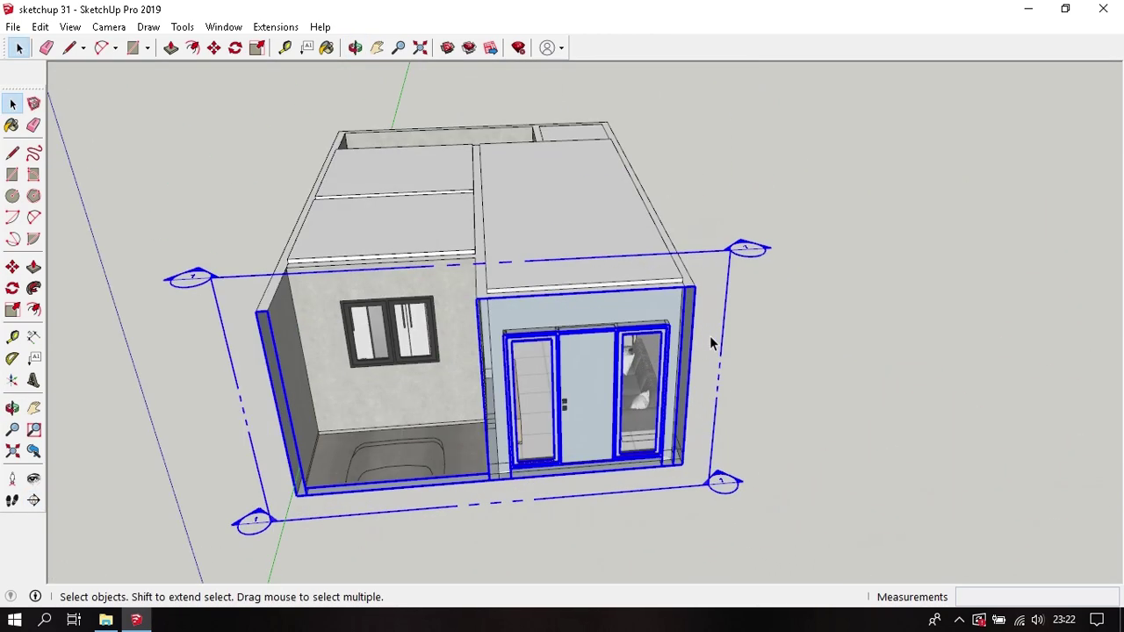
{"action": "scroll", "coordinate": [725, 387], "scroll_direction": "up", "scroll_amount": 2}
Step: Push the section plane into the house to cut it open
{"action": "key", "text": "m"}
{"action": "left_click", "coordinate": [728, 409]}
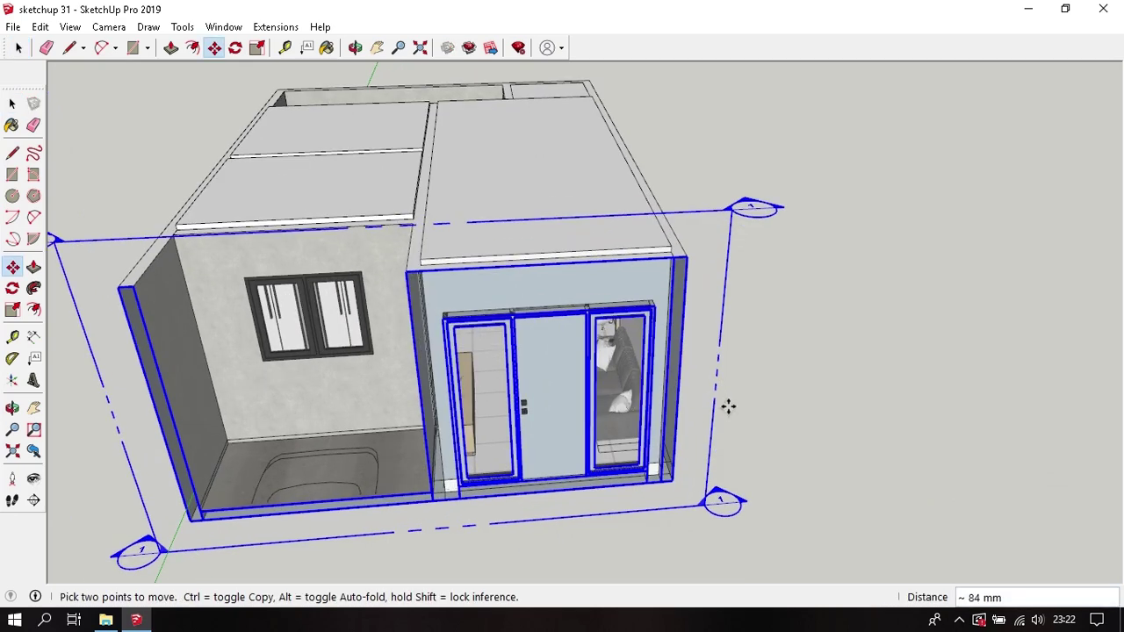
{"action": "left_click", "coordinate": [726, 405]}
{"action": "key", "text": "space"}
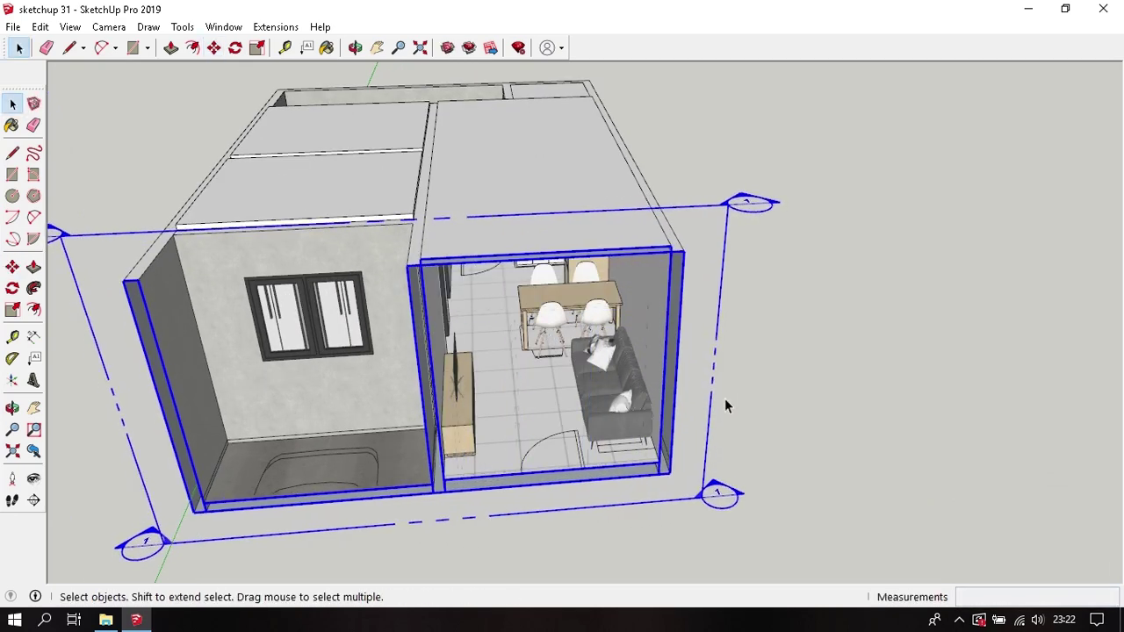
{"action": "left_click", "coordinate": [724, 406]}
Step: Zoom into the living room and move the right pendant lamp from its base
{"action": "mouse_move", "coordinate": [569, 381]}
{"action": "middle_mouse_down"}
{"action": "mouse_move", "coordinate": [550, 184]}
{"action": "mouse_move", "coordinate": [565, 248]}
{"action": "middle_mouse_up"}
{"action": "scroll", "coordinate": [551, 184], "scroll_direction": "up", "scroll_amount": 3}
{"action": "scroll", "coordinate": [562, 194], "scroll_direction": "up", "scroll_amount": 3}
{"action": "scroll", "coordinate": [554, 173], "scroll_direction": "up", "scroll_amount": 2}
{"action": "middle_click_drag", "start_coordinate": [554, 173], "coordinate": [547, 211], "text": "shift"}
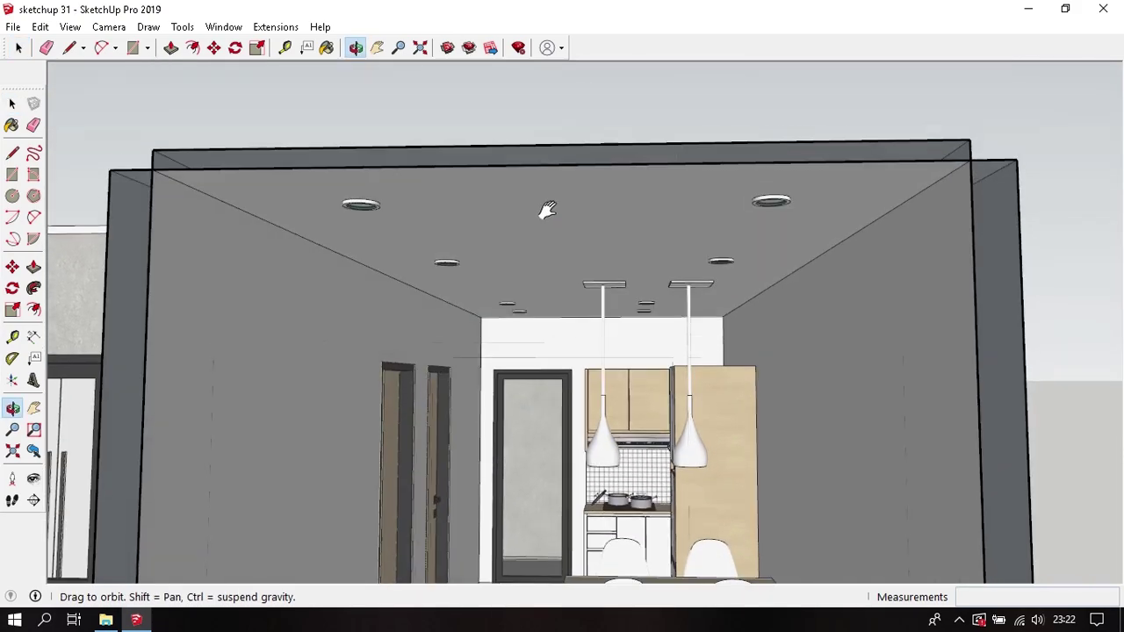
{"action": "scroll", "coordinate": [548, 210], "scroll_direction": "down", "scroll_amount": 2}
{"action": "middle_click_drag", "start_coordinate": [590, 244], "coordinate": [609, 211]}
{"action": "scroll", "coordinate": [665, 297], "scroll_direction": "up", "scroll_amount": 2}
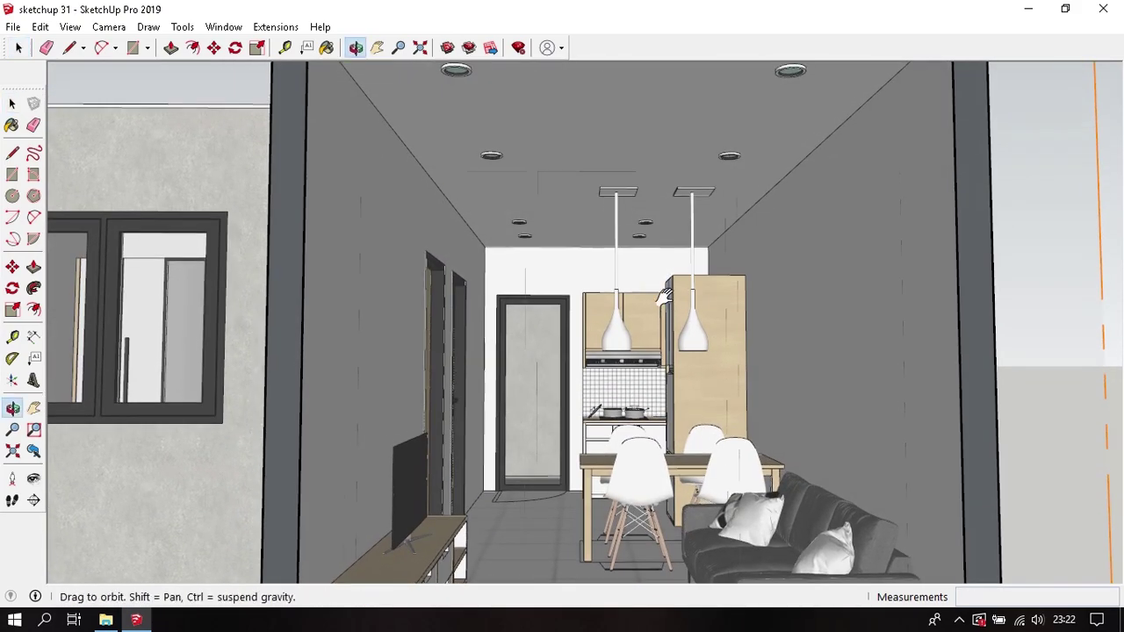
{"action": "mouse_move", "coordinate": [665, 297]}
{"action": "middle_mouse_down", "text": "shift"}
{"action": "mouse_move", "coordinate": [641, 263]}
{"action": "mouse_move", "coordinate": [657, 269]}
{"action": "middle_mouse_up", "text": "shift"}
{"action": "scroll", "coordinate": [657, 269], "scroll_direction": "up", "scroll_amount": 2}
{"action": "scroll", "coordinate": [652, 318], "scroll_direction": "up", "scroll_amount": 2}
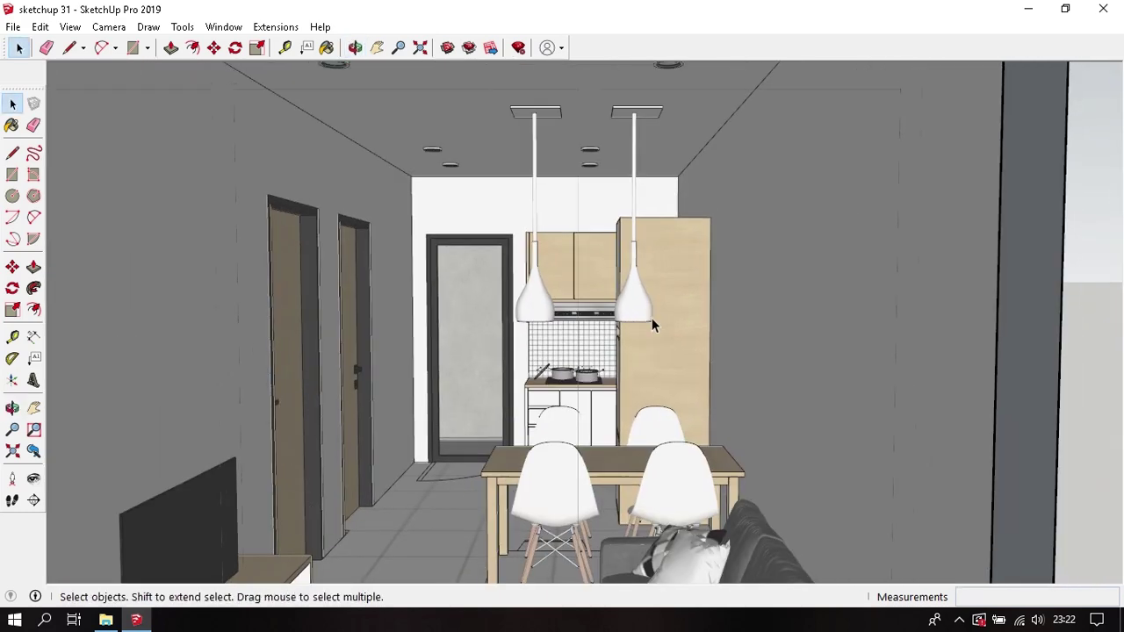
{"action": "scroll", "coordinate": [651, 320], "scroll_direction": "up", "scroll_amount": 2}
{"action": "left_click", "coordinate": [615, 327]}
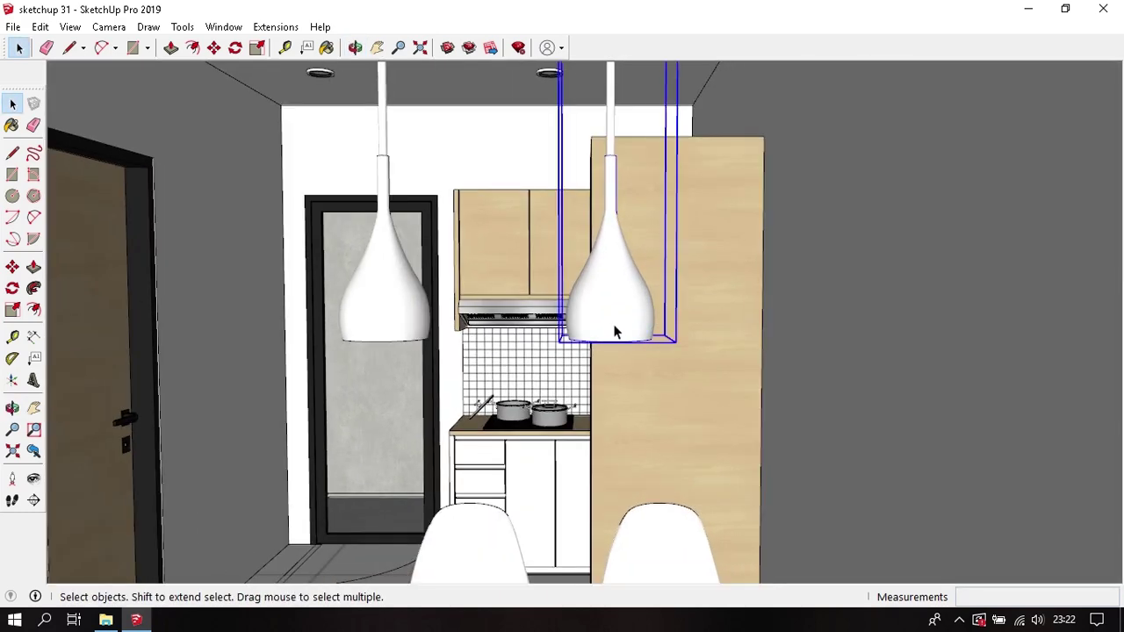
{"action": "key", "text": "m"}
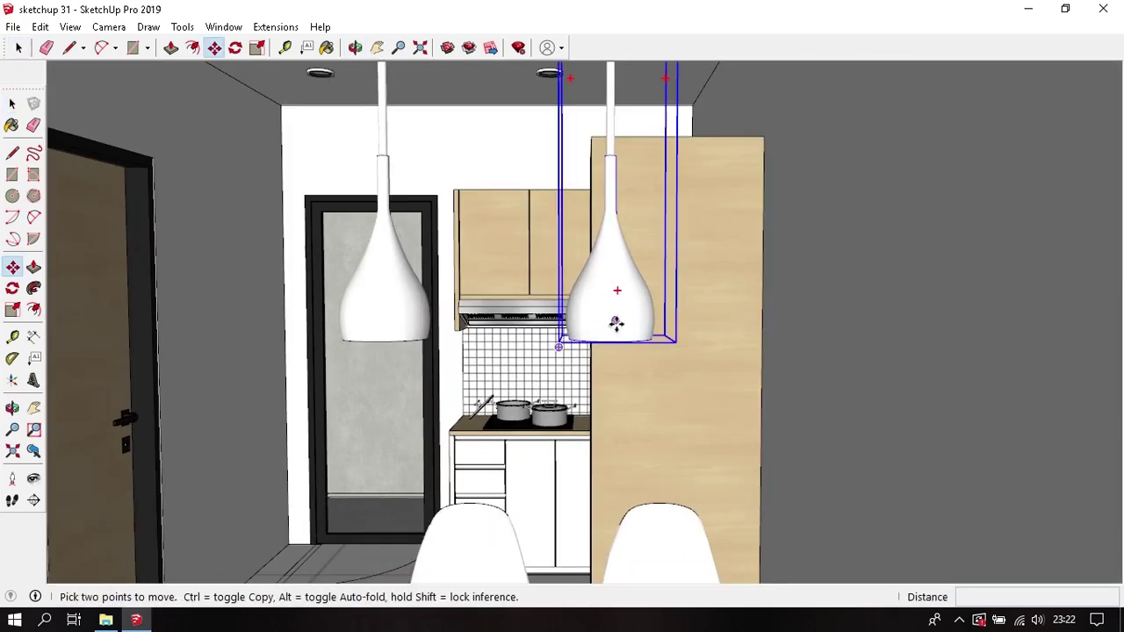
{"action": "scroll", "coordinate": [611, 342], "scroll_direction": "down", "scroll_amount": 3}
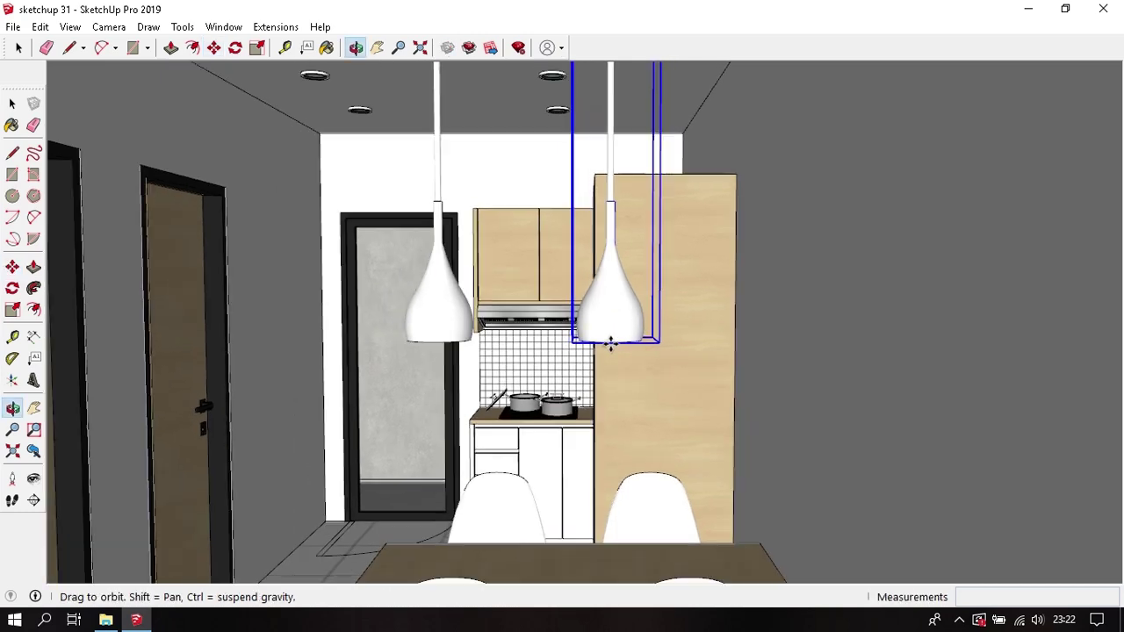
{"action": "scroll", "coordinate": [611, 342], "scroll_direction": "down", "scroll_amount": 3}
{"action": "scroll", "coordinate": [608, 278], "scroll_direction": "down", "scroll_amount": 3}
{"action": "left_click", "coordinate": [608, 277]}
{"action": "scroll", "coordinate": [608, 277], "scroll_direction": "down", "scroll_amount": 2}
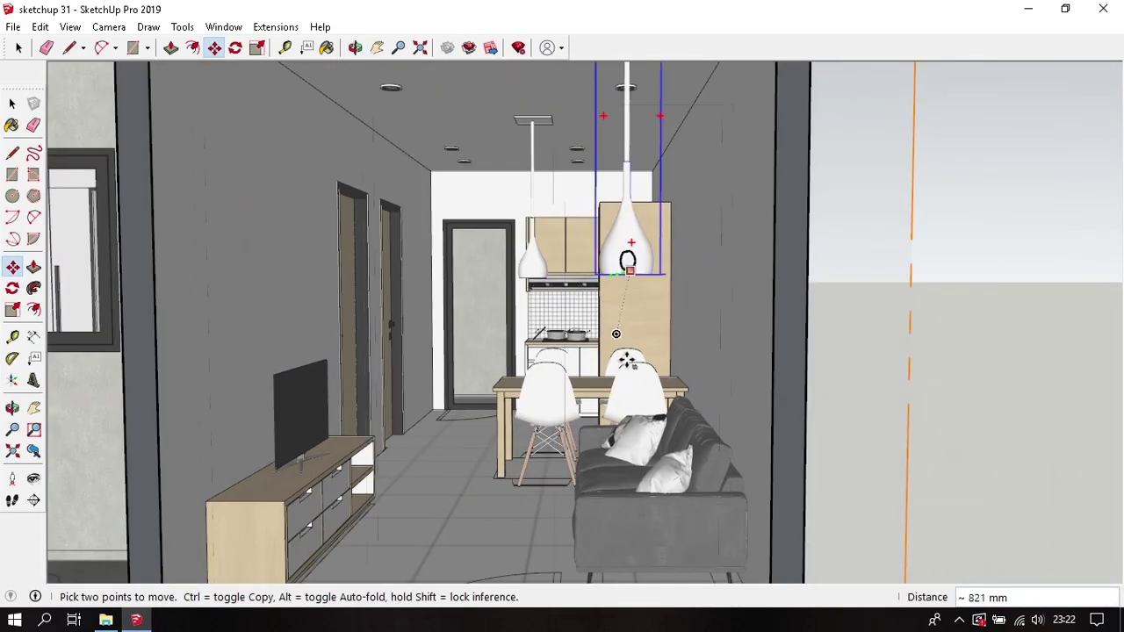
{"action": "scroll", "coordinate": [626, 360], "scroll_direction": "up", "scroll_amount": 1}
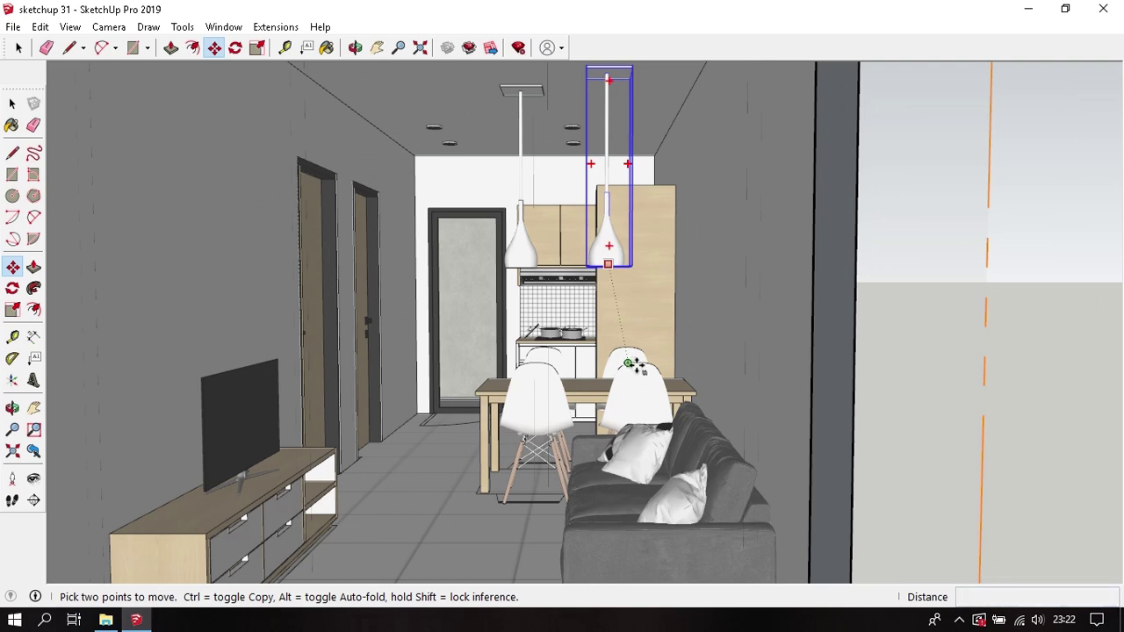
{"action": "scroll", "coordinate": [631, 362], "scroll_direction": "up", "scroll_amount": 2}
{"action": "scroll", "coordinate": [634, 367], "scroll_direction": "up", "scroll_amount": 2}
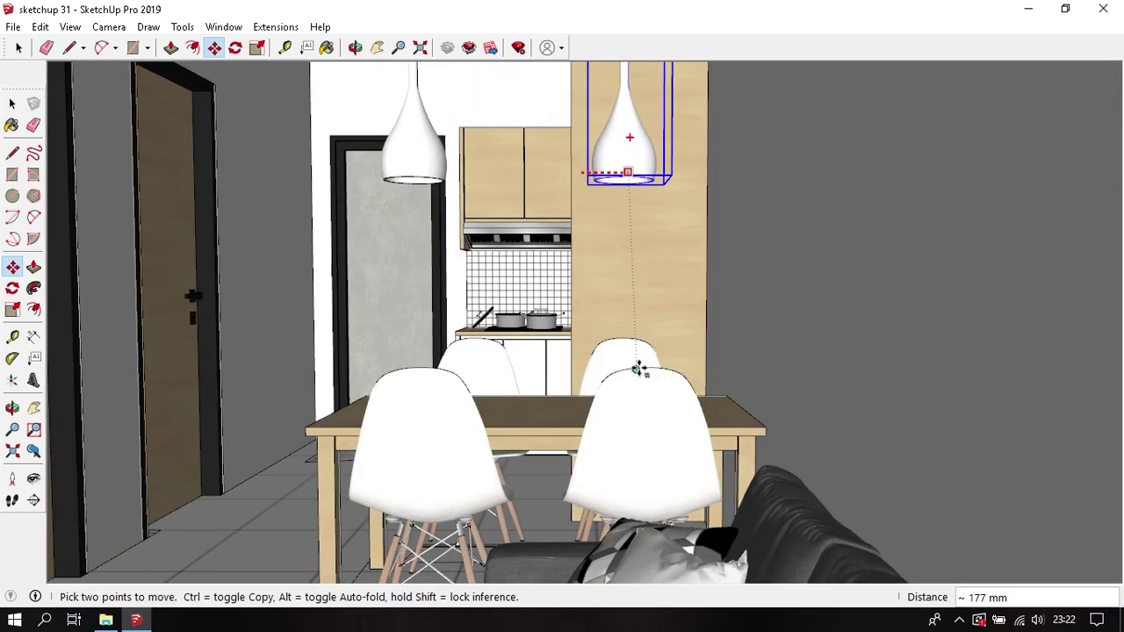
{"action": "middle_click_drag", "start_coordinate": [639, 370], "coordinate": [579, 263]}
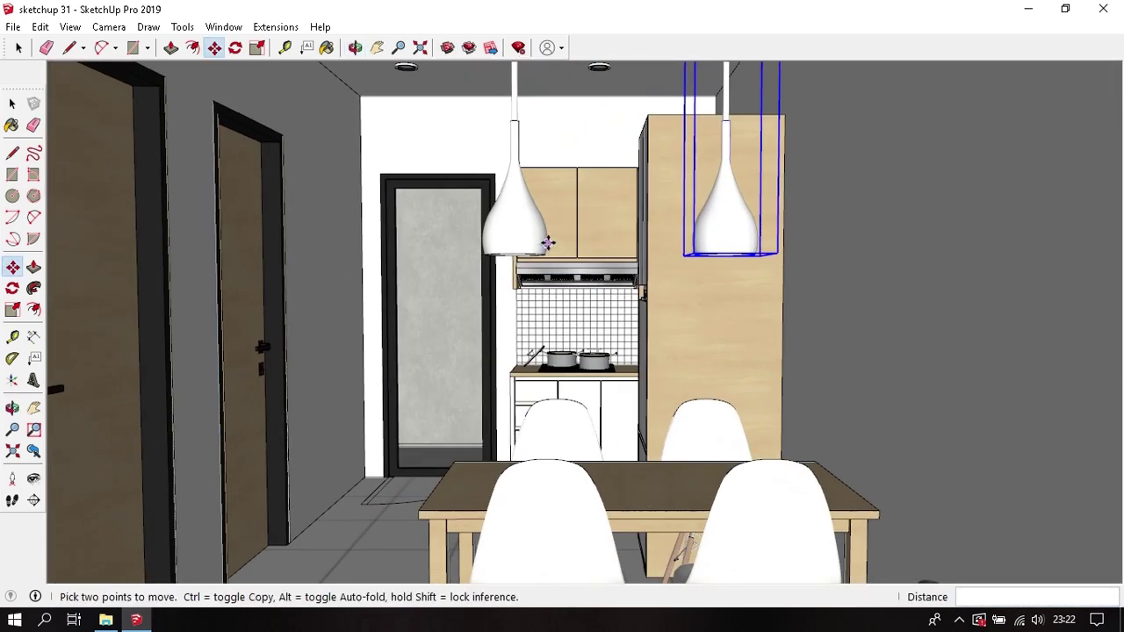
{"action": "scroll", "coordinate": [542, 202], "scroll_direction": "up", "scroll_amount": 3}
Step: Move the left pendant lamp to its new position above the dining table
{"action": "key", "text": "space"}
{"action": "left_click", "coordinate": [543, 202]}
{"action": "scroll", "coordinate": [543, 202], "scroll_direction": "down", "scroll_amount": 2}
{"action": "middle_click_drag", "start_coordinate": [540, 200], "coordinate": [575, 188]}
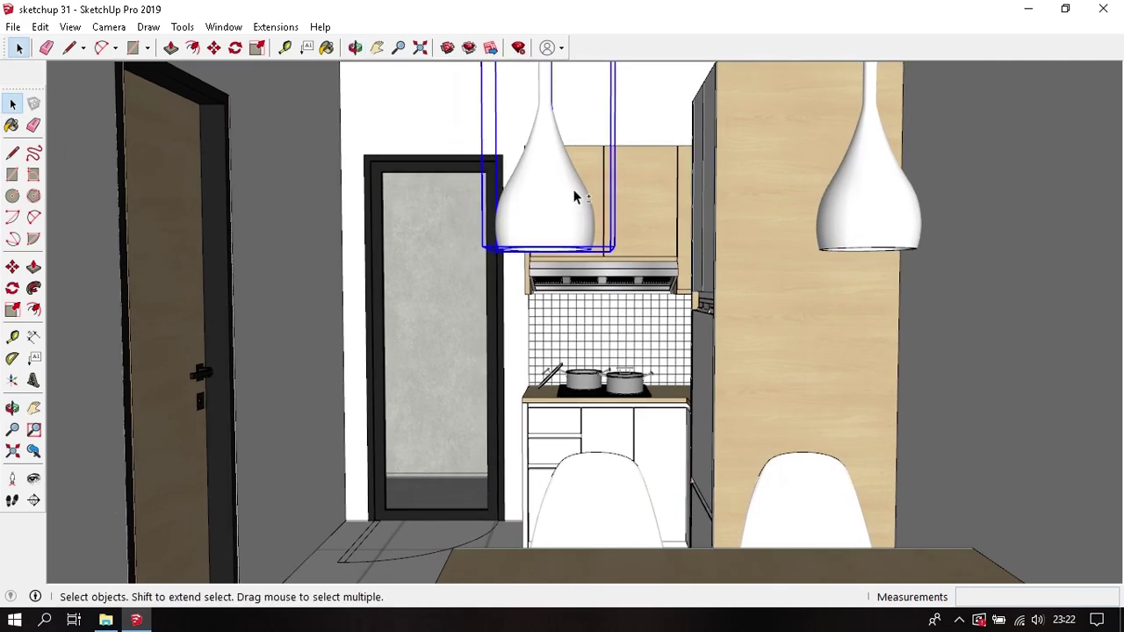
{"action": "key", "text": "m"}
{"action": "left_click", "coordinate": [543, 240]}
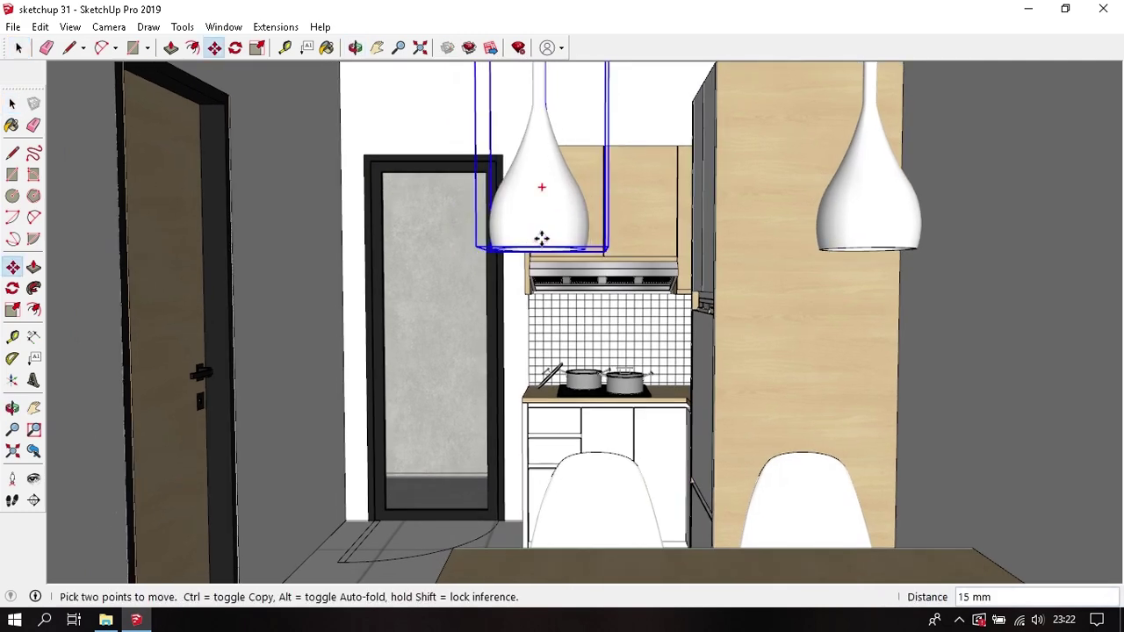
{"action": "scroll", "coordinate": [542, 240], "scroll_direction": "down", "scroll_amount": 2}
{"action": "scroll", "coordinate": [537, 241], "scroll_direction": "down", "scroll_amount": 2}
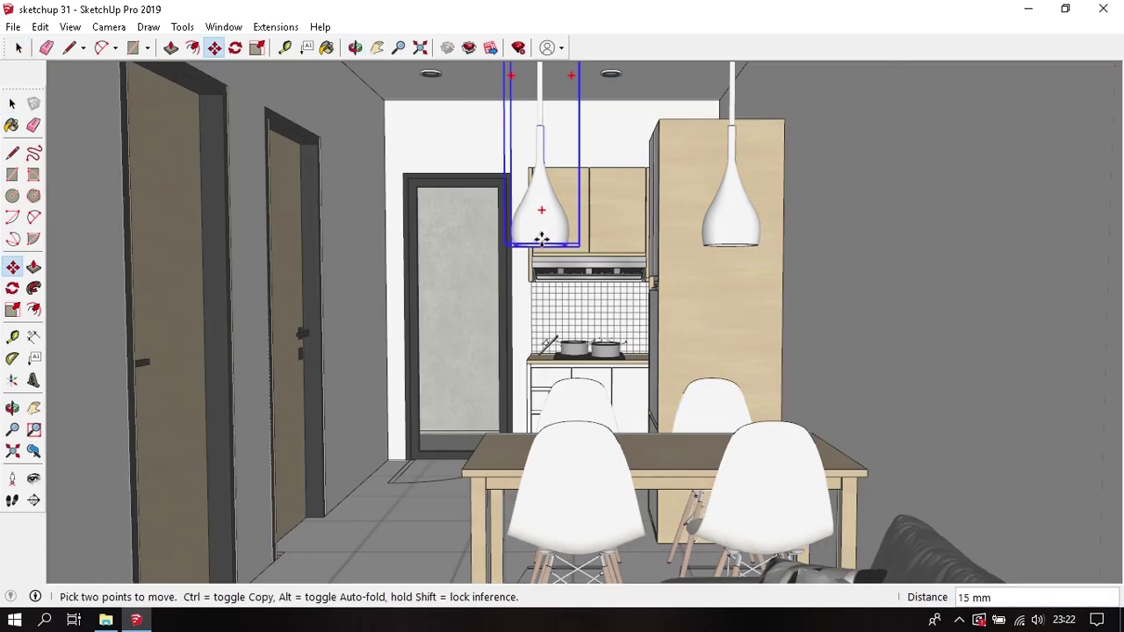
{"action": "left_click", "coordinate": [573, 422]}
{"action": "key", "text": "space"}
Step: Switch to the front view, orbit above the house, and select the house group
{"action": "scroll", "coordinate": [553, 414], "scroll_direction": "down", "scroll_amount": 1}
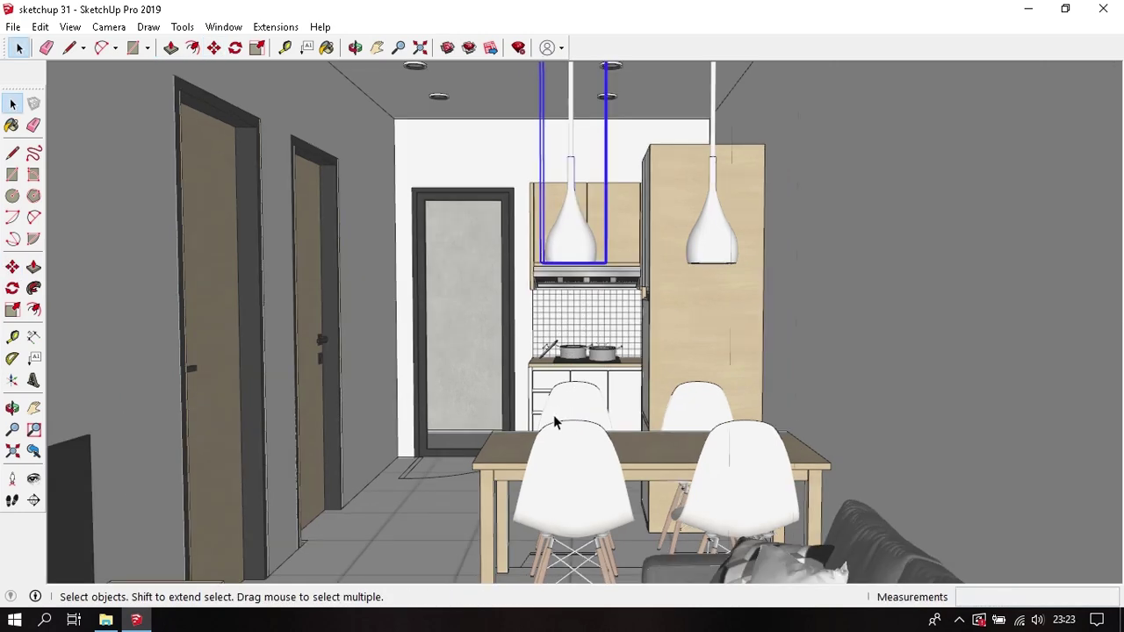
{"action": "scroll", "coordinate": [551, 369], "scroll_direction": "down", "scroll_amount": 3}
{"action": "scroll", "coordinate": [745, 304], "scroll_direction": "down", "scroll_amount": 2}
{"action": "scroll", "coordinate": [745, 304], "scroll_direction": "up", "scroll_amount": 2}
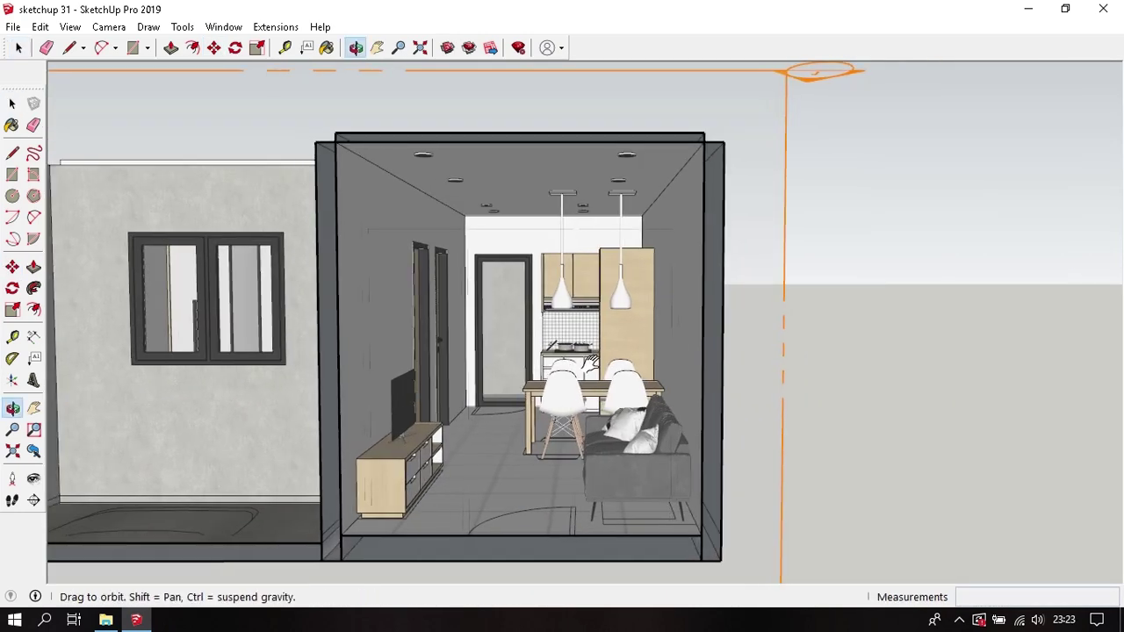
{"action": "middle_click_drag", "start_coordinate": [745, 304], "coordinate": [601, 327]}
{"action": "key", "text": "F3"}
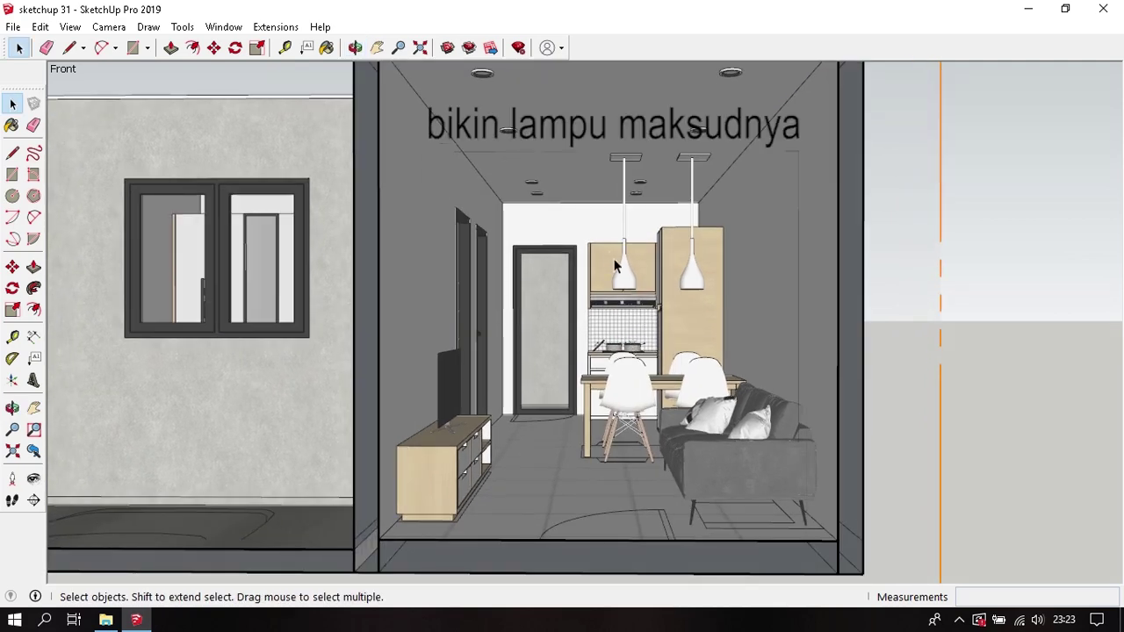
{"action": "middle_click_drag", "start_coordinate": [607, 247], "coordinate": [685, 298]}
{"action": "scroll", "coordinate": [736, 318], "scroll_direction": "down", "scroll_amount": 3}
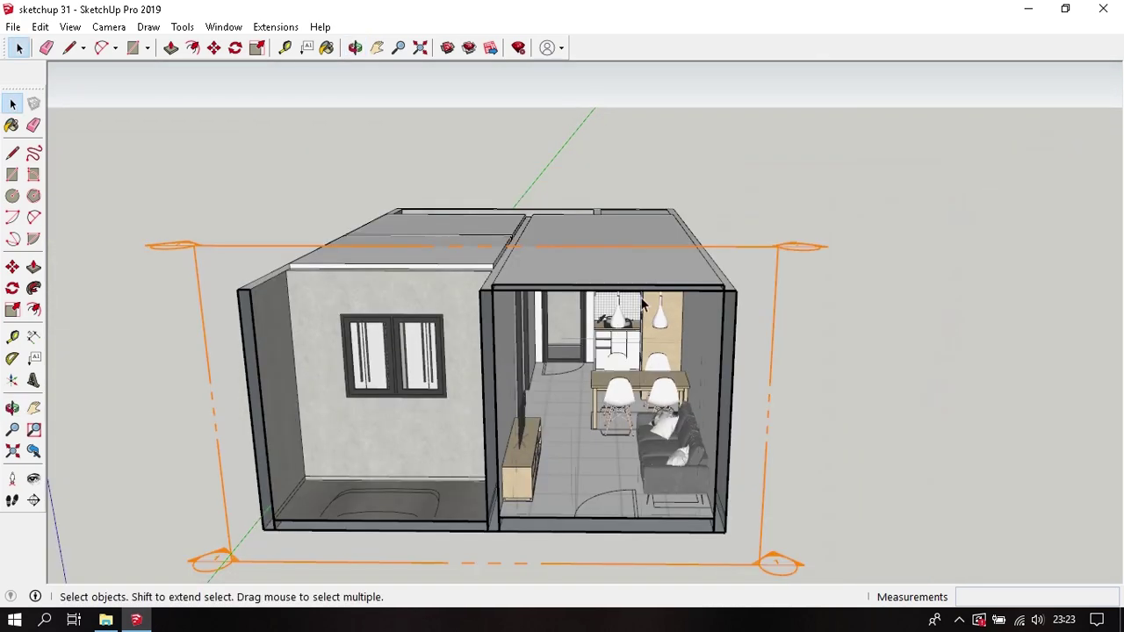
{"action": "scroll", "coordinate": [736, 319], "scroll_direction": "down", "scroll_amount": 1}
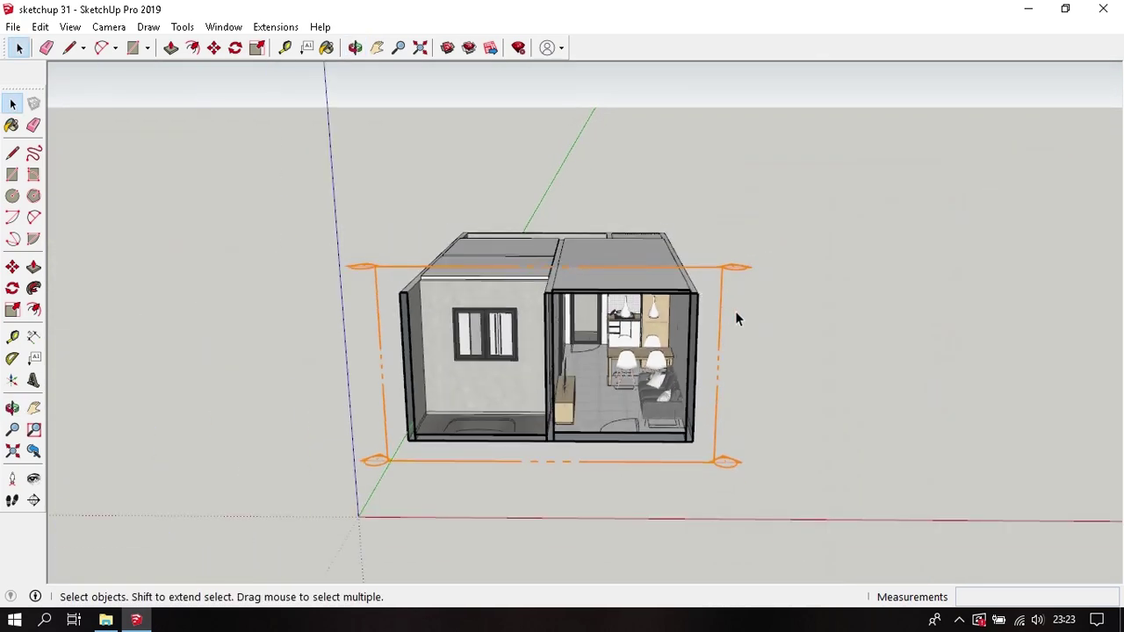
{"action": "left_click", "coordinate": [718, 357]}
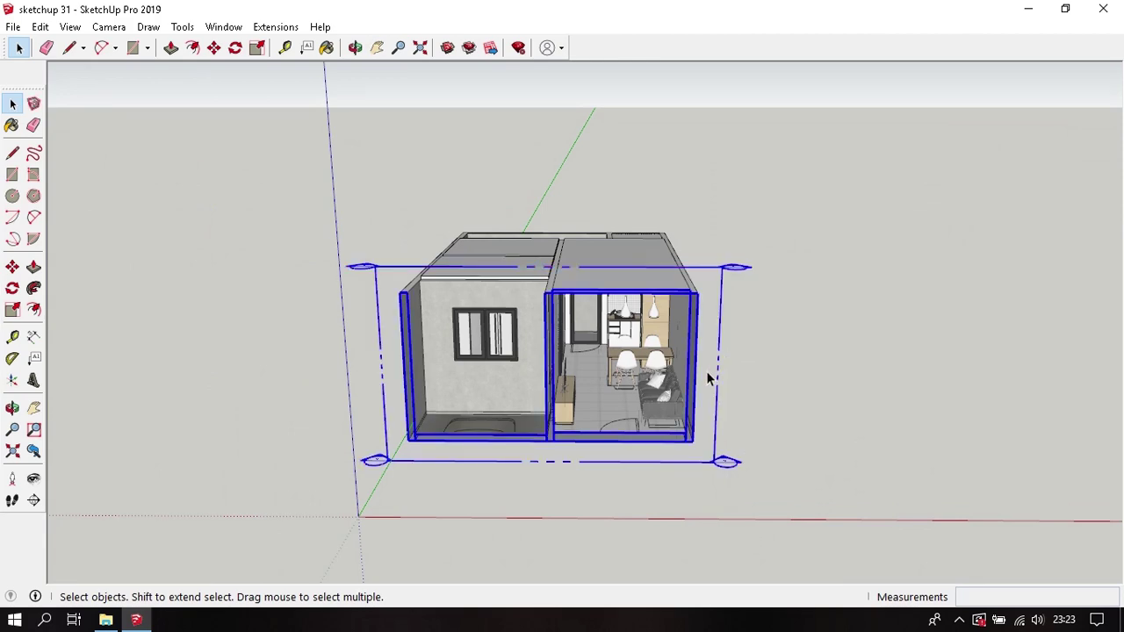
Step: Select both roof panels and hide them
{"action": "scroll", "coordinate": [710, 378], "scroll_direction": "up", "scroll_amount": 3}
{"action": "middle_click_drag", "start_coordinate": [710, 377], "coordinate": [585, 477]}
{"action": "left_click", "coordinate": [461, 310]}
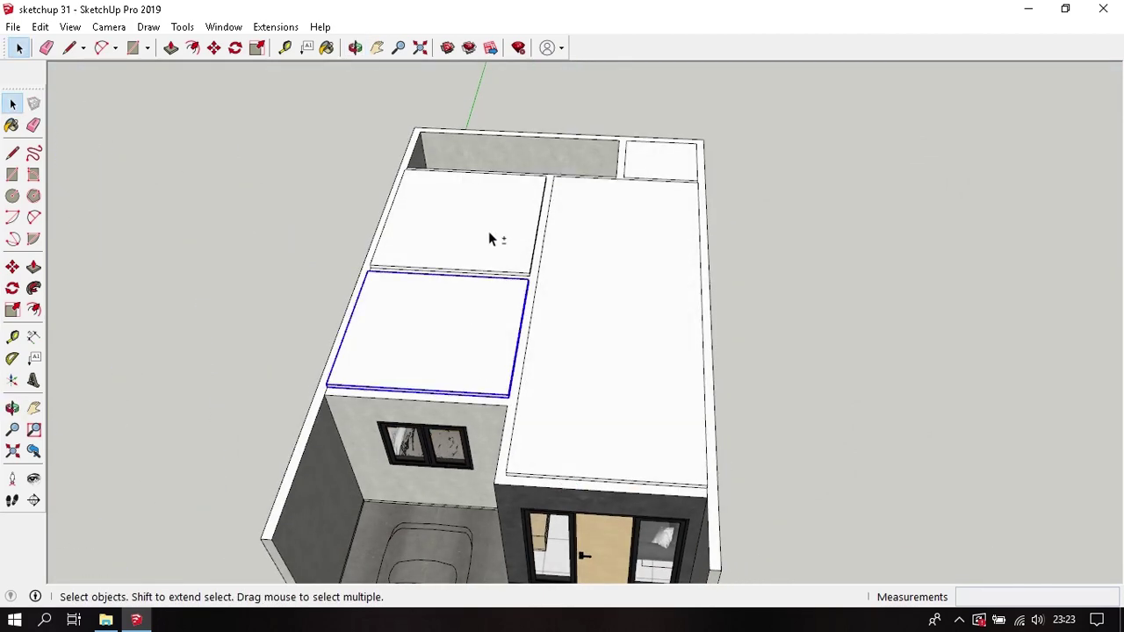
{"action": "left_click", "coordinate": [490, 238], "text": "shift"}
{"action": "middle_click_drag", "start_coordinate": [488, 235], "coordinate": [635, 194]}
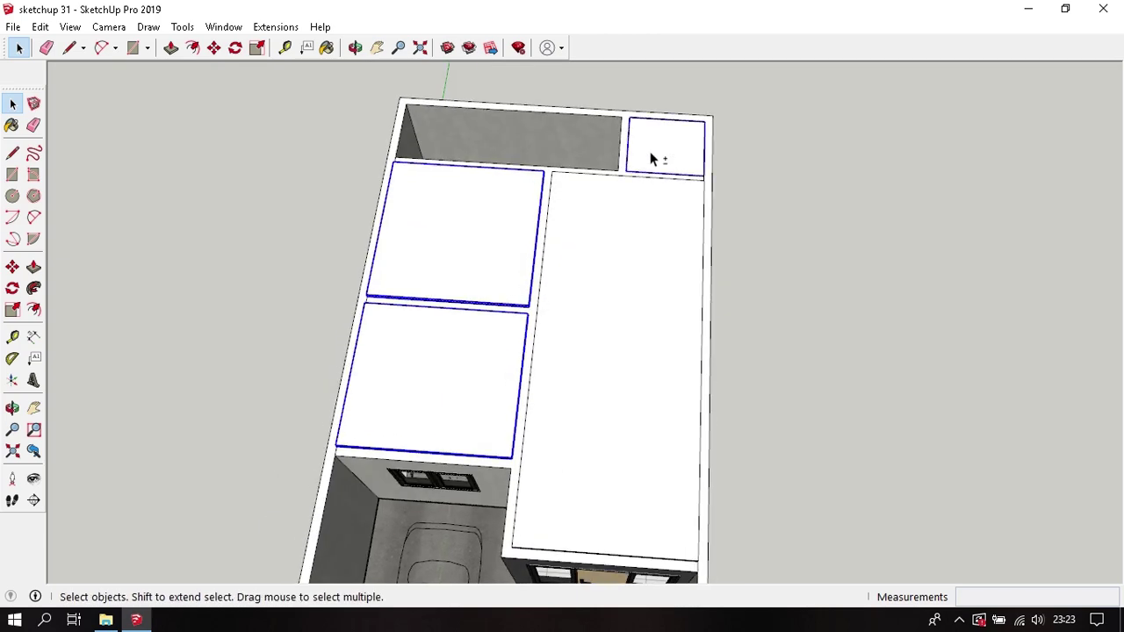
{"action": "right_click", "coordinate": [652, 159]}
{"action": "left_click", "coordinate": [678, 199]}
Step: Zoom and tilt the view into the small room, then bring up the remaining roof's context menu
{"action": "scroll", "coordinate": [609, 374], "scroll_direction": "up", "scroll_amount": 3}
{"action": "scroll", "coordinate": [628, 230], "scroll_direction": "up", "scroll_amount": 2}
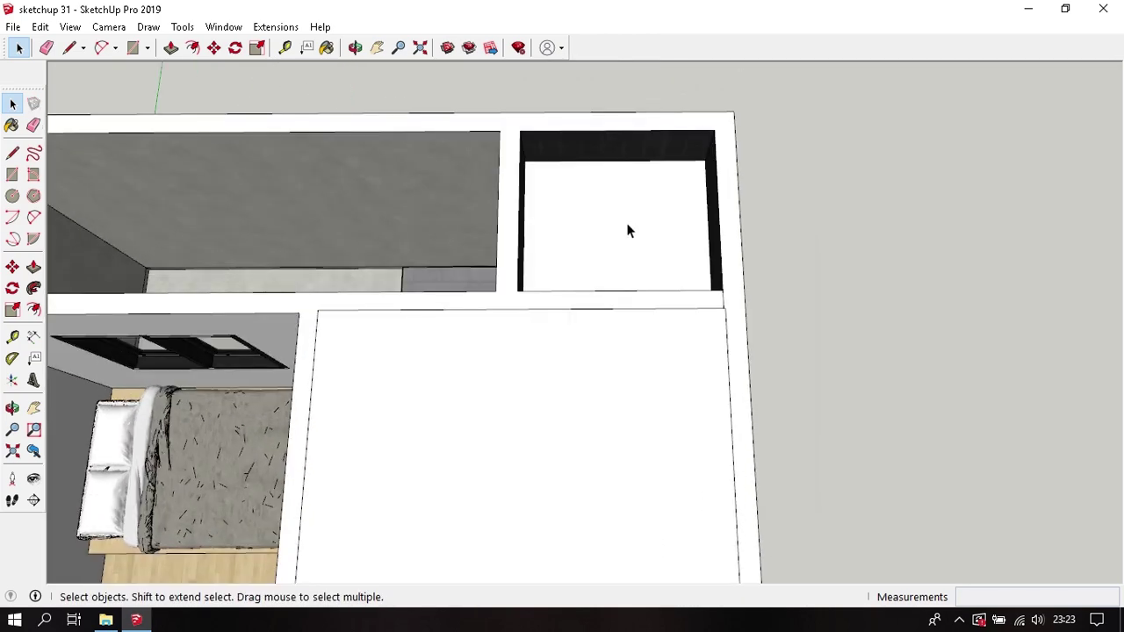
{"action": "scroll", "coordinate": [628, 230], "scroll_direction": "up", "scroll_amount": 2}
{"action": "mouse_move", "coordinate": [627, 228]}
{"action": "middle_mouse_down"}
{"action": "mouse_move", "coordinate": [507, 279]}
{"action": "mouse_move", "coordinate": [531, 345]}
{"action": "mouse_move", "coordinate": [545, 252]}
{"action": "middle_mouse_up"}
{"action": "scroll", "coordinate": [523, 360], "scroll_direction": "up", "scroll_amount": 2}
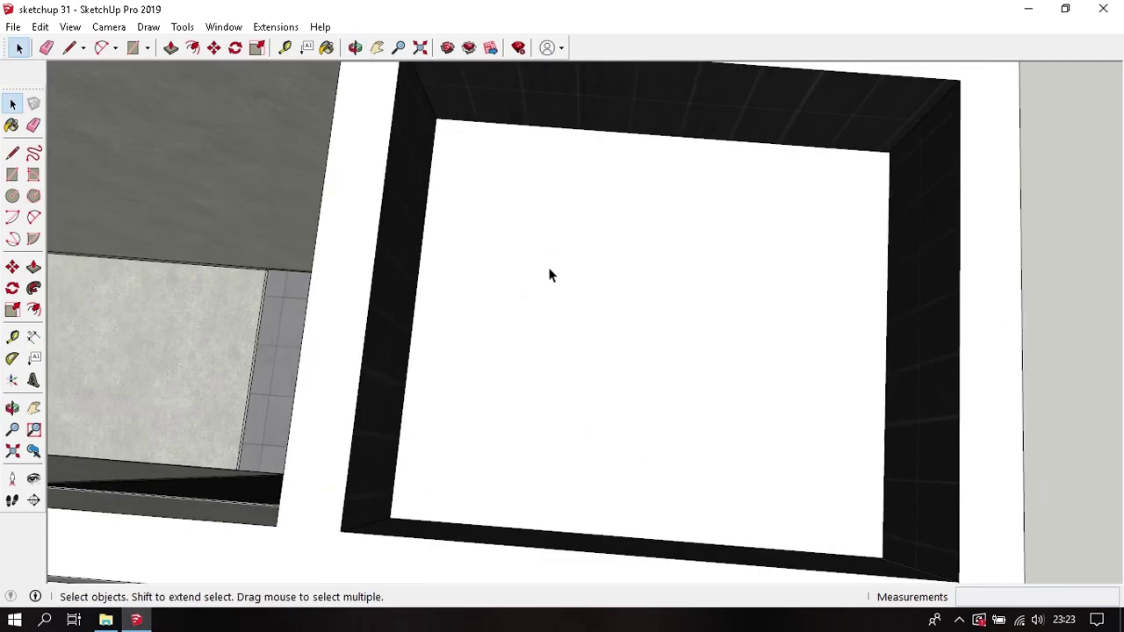
{"action": "scroll", "coordinate": [577, 215], "scroll_direction": "down", "scroll_amount": 3}
{"action": "scroll", "coordinate": [577, 215], "scroll_direction": "down", "scroll_amount": 3}
{"action": "mouse_move", "coordinate": [577, 216]}
{"action": "middle_mouse_down"}
{"action": "mouse_move", "coordinate": [522, 326]}
{"action": "mouse_move", "coordinate": [543, 167]}
{"action": "middle_mouse_up"}
{"action": "right_click", "coordinate": [529, 286]}
Step: Hide the roof and look down at the kitchen doorway
{"action": "left_click", "coordinate": [567, 325]}
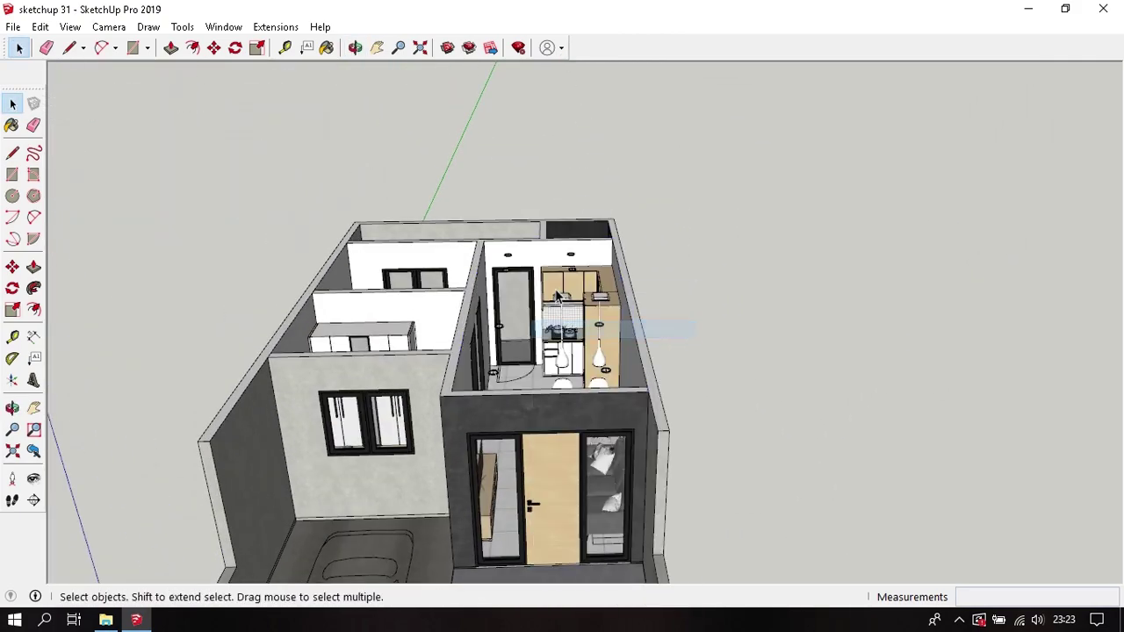
{"action": "middle_click_drag", "start_coordinate": [567, 326], "coordinate": [538, 449]}
{"action": "scroll", "coordinate": [509, 290], "scroll_direction": "up", "scroll_amount": 3}
{"action": "middle_click_drag", "start_coordinate": [497, 259], "coordinate": [489, 325]}
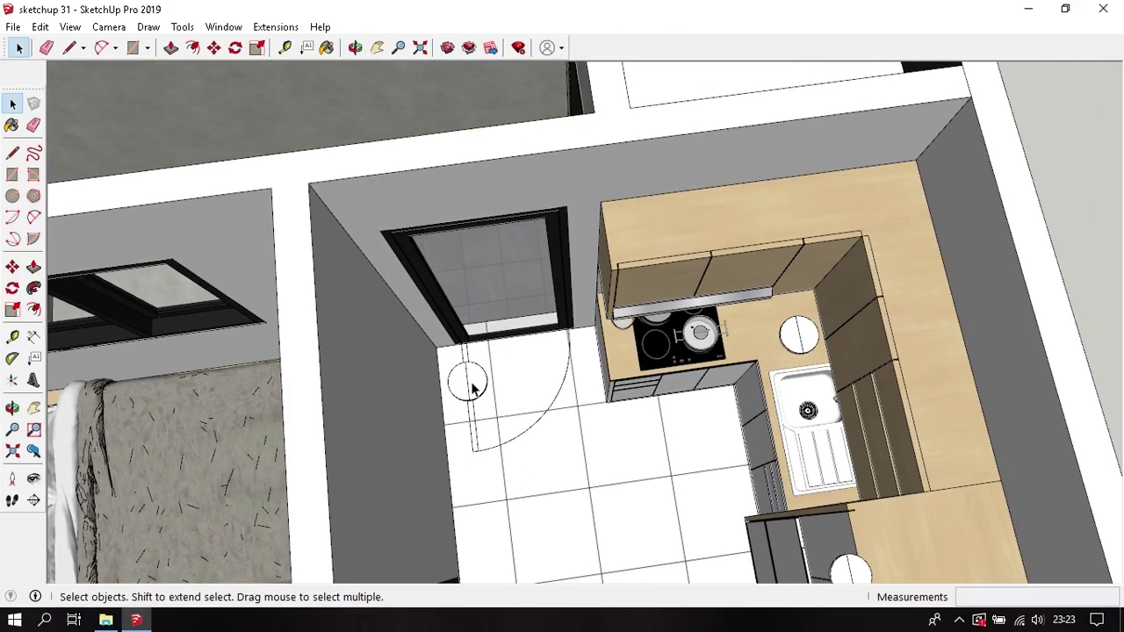
Step: Copy the kitchen ceiling downlight onto the small room's ceiling with Move and Ctrl
{"action": "left_click", "coordinate": [471, 389]}
{"action": "scroll", "coordinate": [471, 384], "scroll_direction": "up", "scroll_amount": 1}
{"action": "key", "text": "m"}
{"action": "left_click", "coordinate": [465, 384]}
{"action": "key", "text": "ctrl"}
{"action": "mouse_move", "coordinate": [466, 384]}
{"action": "middle_mouse_down"}
{"action": "mouse_move", "coordinate": [653, 143]}
{"action": "mouse_move", "coordinate": [553, 441]}
{"action": "middle_mouse_up"}
{"action": "middle_click_drag", "start_coordinate": [609, 294], "coordinate": [675, 306]}
{"action": "scroll", "coordinate": [675, 306], "scroll_direction": "up", "scroll_amount": 1}
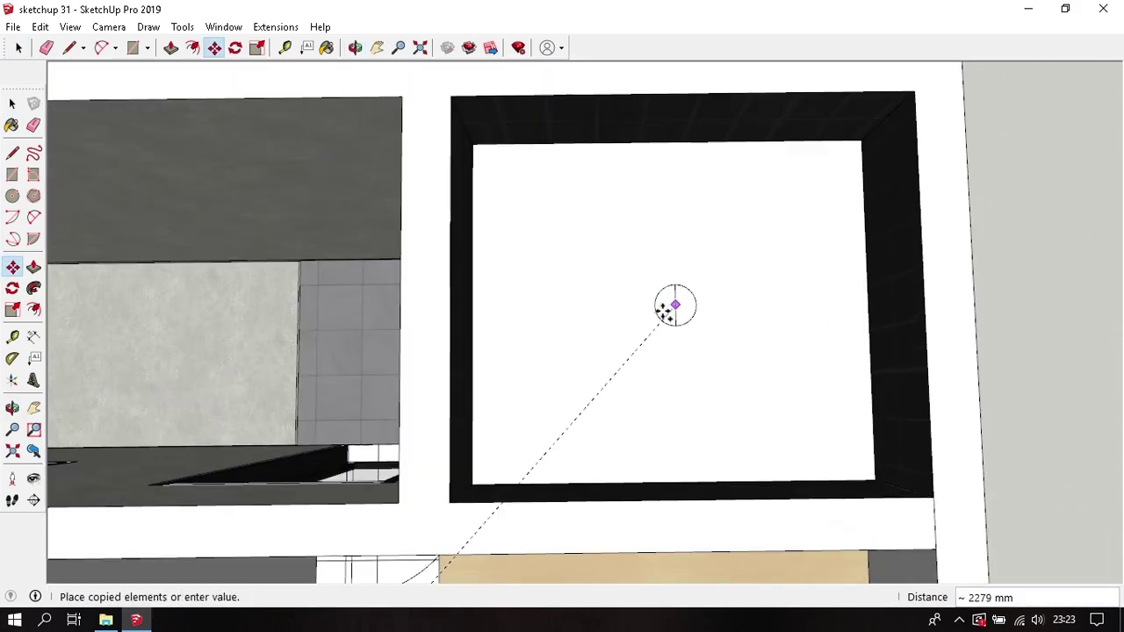
{"action": "left_click", "coordinate": [663, 309]}
Step: Shift the copied downlight toward the room centre and lower it along the blue axis
{"action": "scroll", "coordinate": [660, 311], "scroll_direction": "up", "scroll_amount": 2}
{"action": "scroll", "coordinate": [661, 311], "scroll_direction": "down", "scroll_amount": 2}
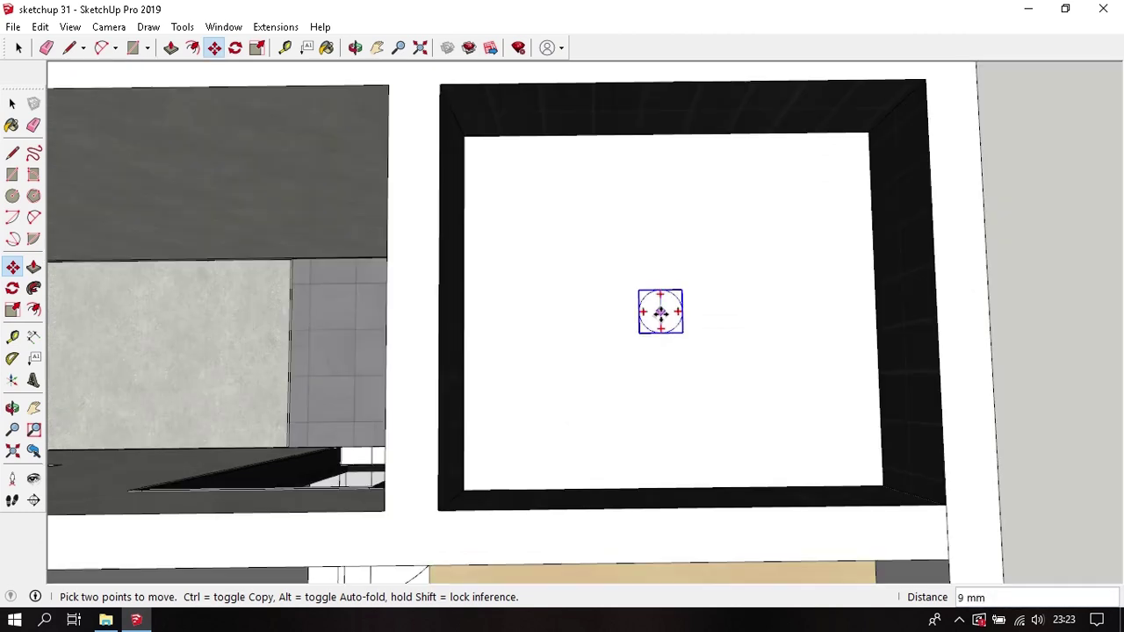
{"action": "left_click", "coordinate": [658, 309]}
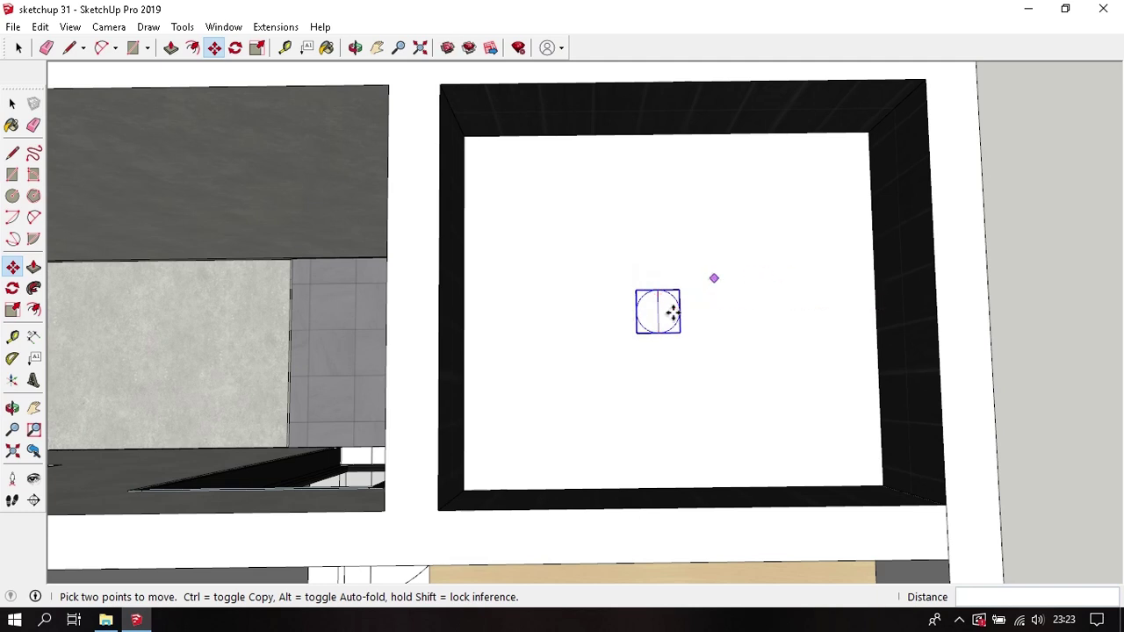
{"action": "scroll", "coordinate": [661, 315], "scroll_direction": "up", "scroll_amount": 2}
{"action": "scroll", "coordinate": [637, 322], "scroll_direction": "down", "scroll_amount": 1}
{"action": "scroll", "coordinate": [638, 321], "scroll_direction": "down", "scroll_amount": 1}
{"action": "left_click", "coordinate": [653, 322]}
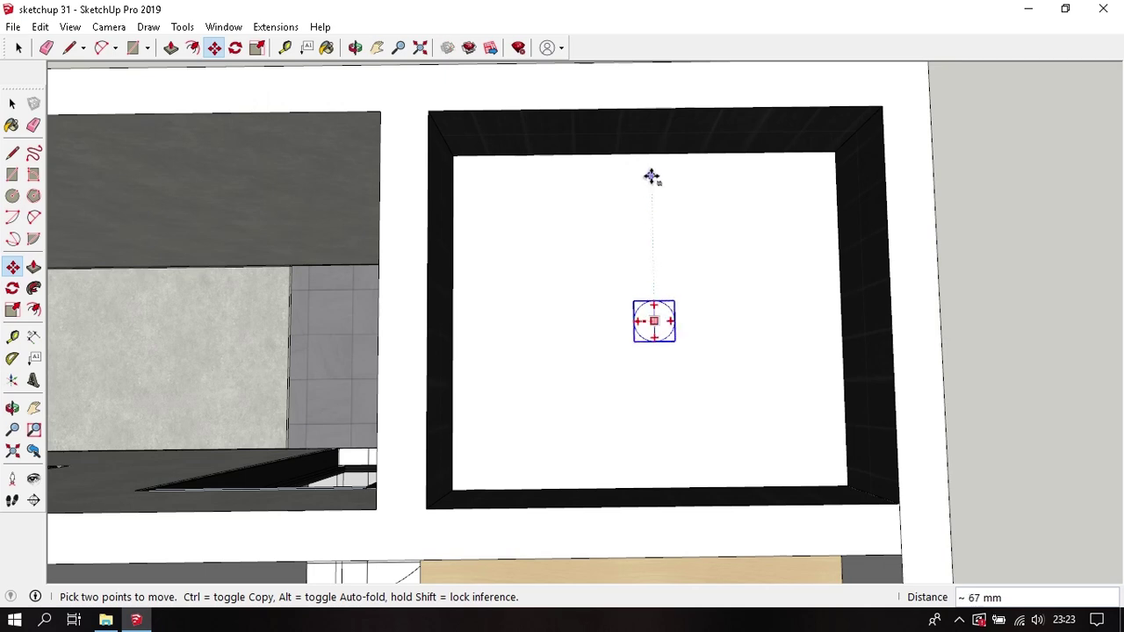
{"action": "middle_click_drag", "start_coordinate": [644, 150], "coordinate": [800, 115]}
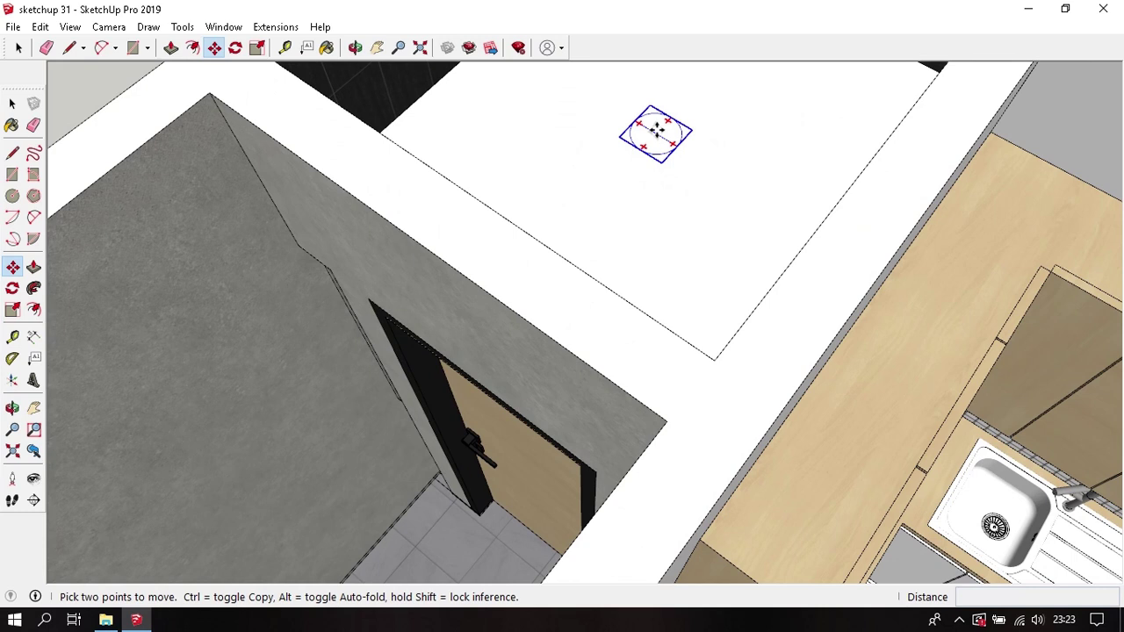
{"action": "left_click", "coordinate": [657, 129]}
{"action": "key", "text": "Up"}
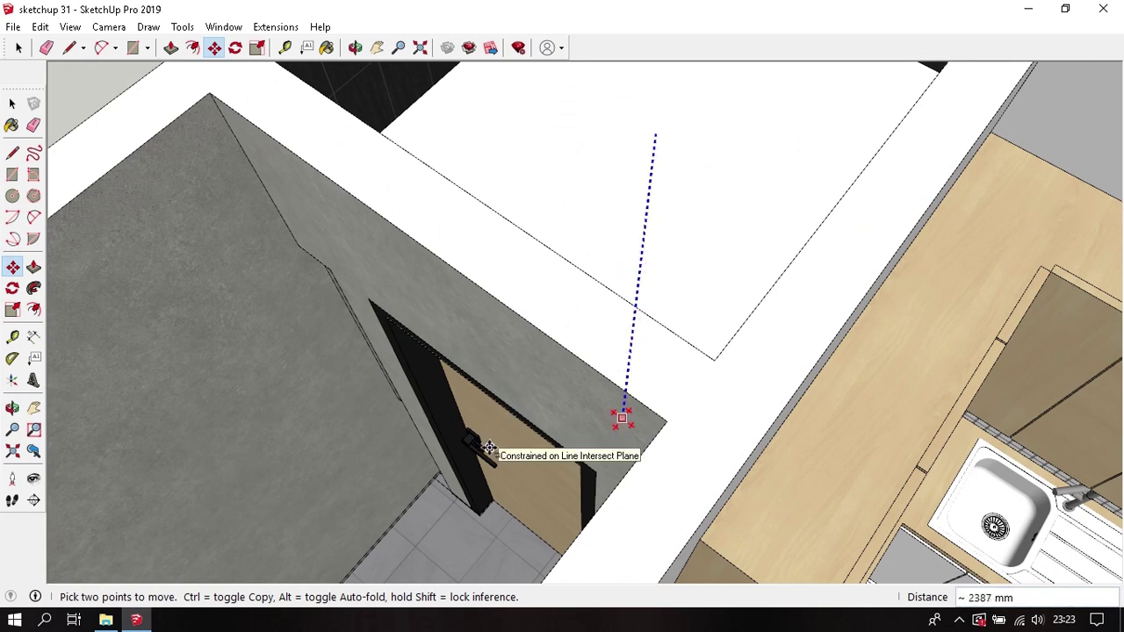
{"action": "key", "text": "space"}
{"action": "scroll", "coordinate": [594, 292], "scroll_direction": "down", "scroll_amount": 5}
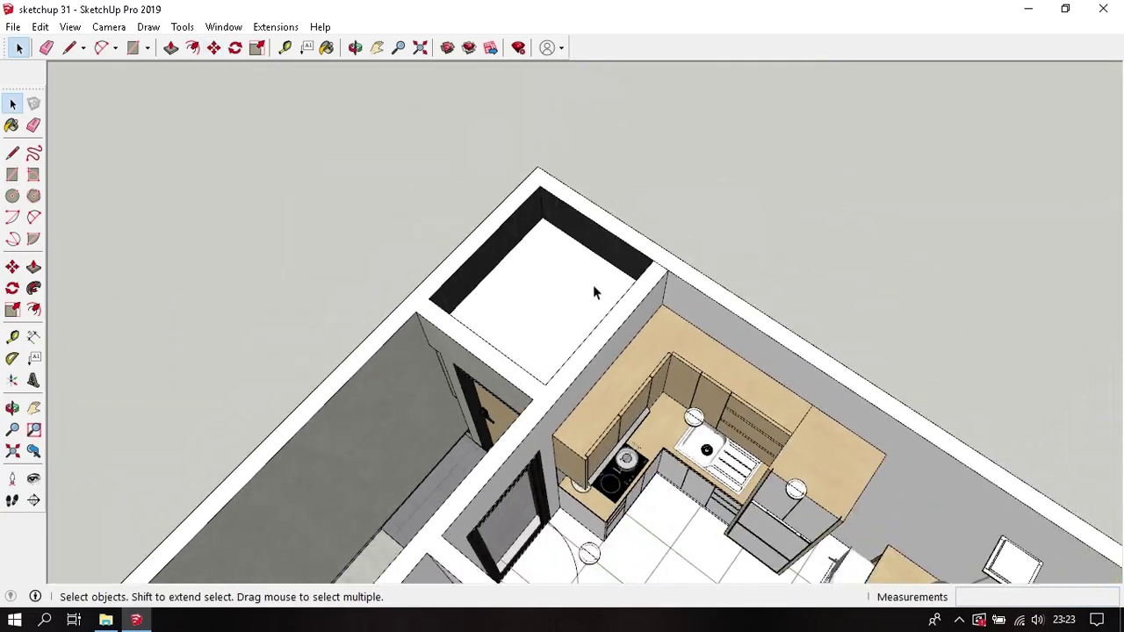
Step: Tape-measure the gap beside the wardrobe and add a guide line parallel to the wall edge
{"action": "mouse_move", "coordinate": [706, 483]}
{"action": "middle_mouse_down"}
{"action": "mouse_move", "coordinate": [579, 342]}
{"action": "mouse_move", "coordinate": [498, 367]}
{"action": "mouse_move", "coordinate": [484, 283]}
{"action": "mouse_move", "coordinate": [501, 306]}
{"action": "mouse_move", "coordinate": [501, 381]}
{"action": "mouse_move", "coordinate": [527, 333]}
{"action": "middle_mouse_up"}
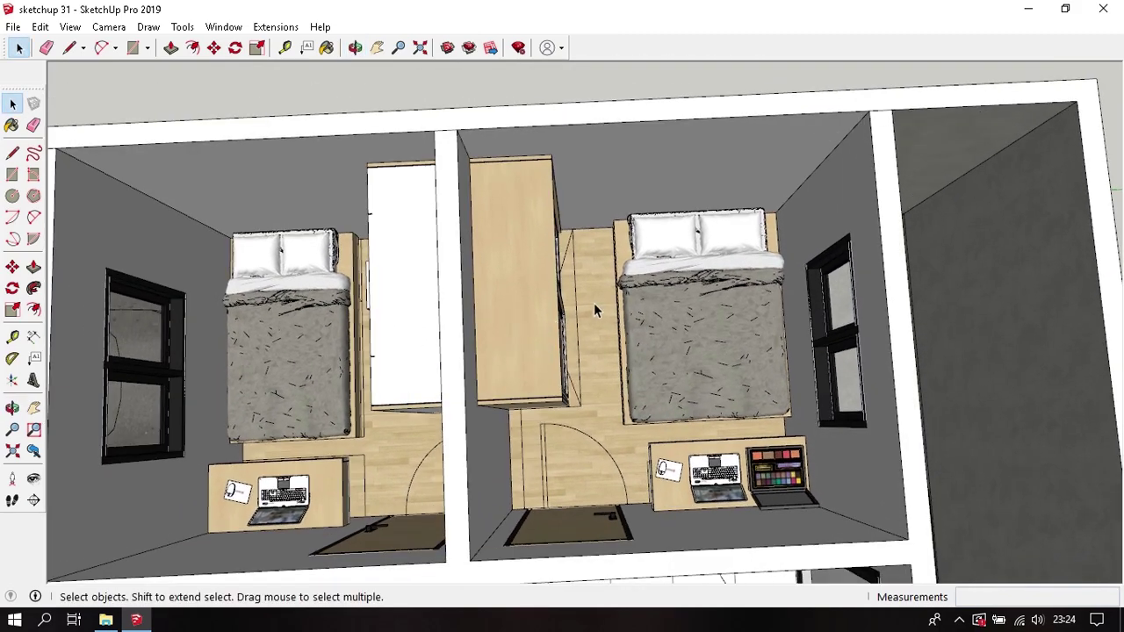
{"action": "middle_click_drag", "start_coordinate": [587, 276], "coordinate": [583, 309]}
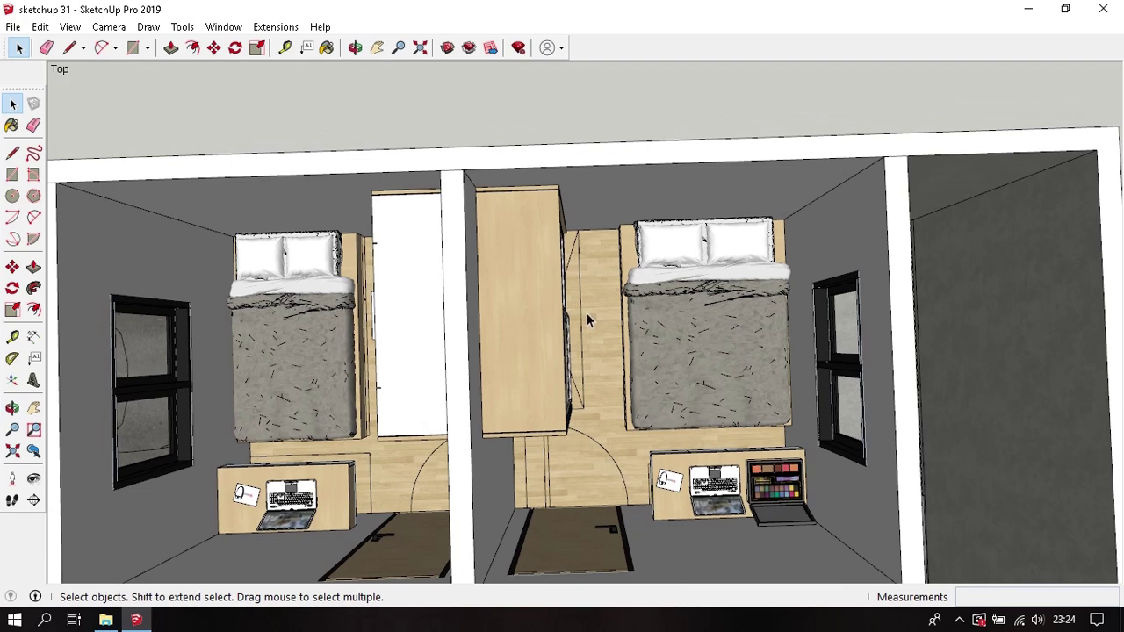
{"action": "scroll", "coordinate": [570, 395], "scroll_direction": "up", "scroll_amount": 2}
{"action": "key", "text": "t"}
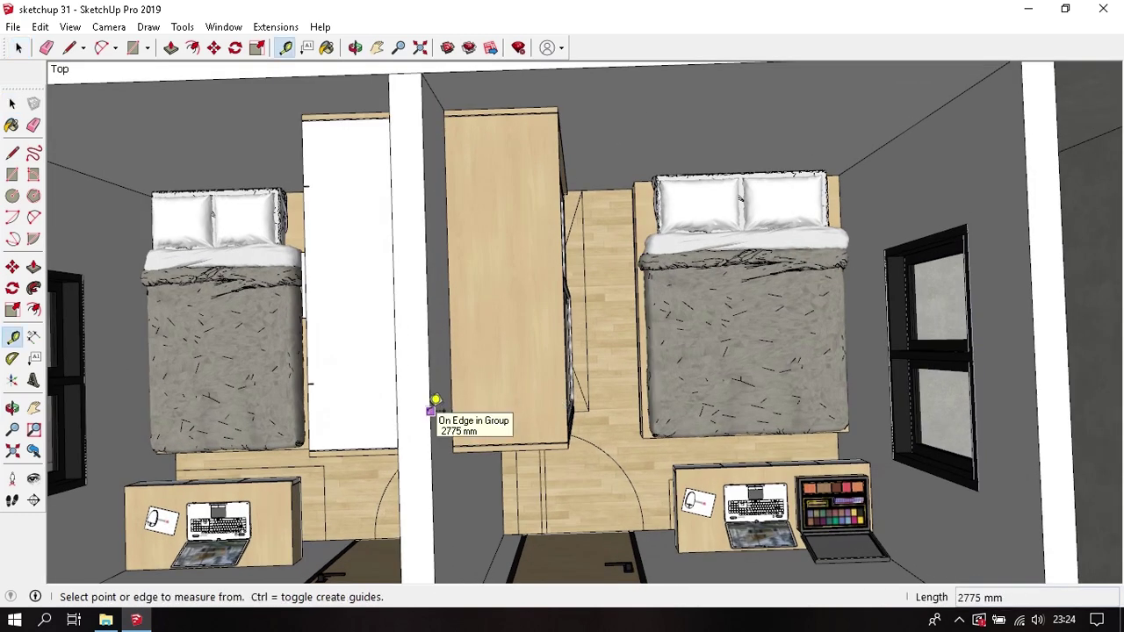
{"action": "left_click", "coordinate": [566, 360]}
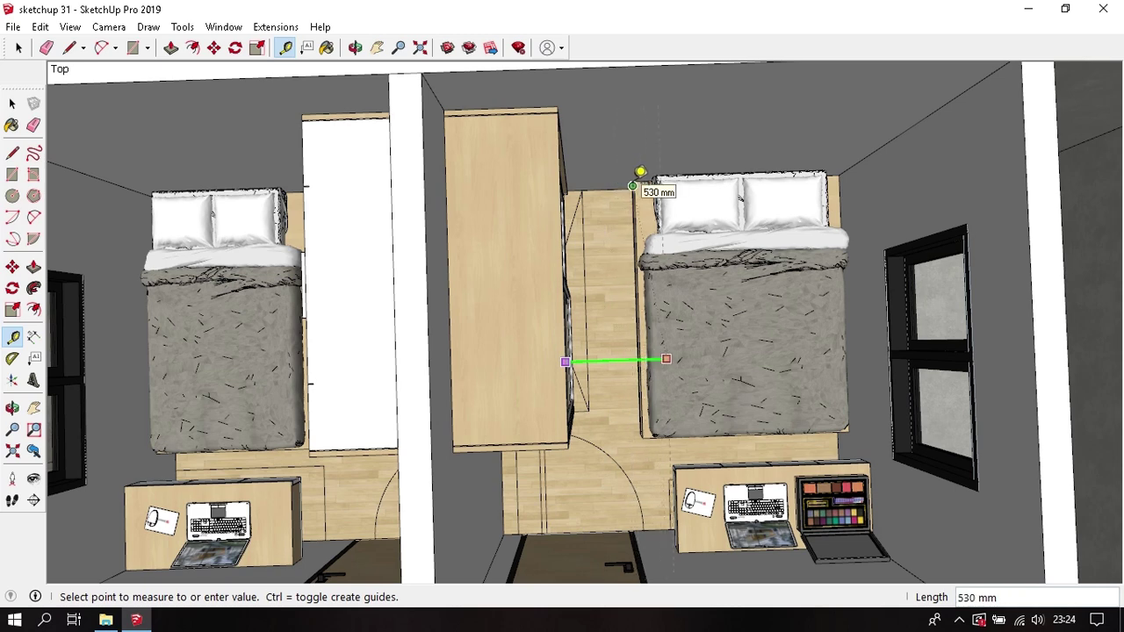
{"action": "middle_click_drag", "start_coordinate": [640, 173], "coordinate": [620, 208]}
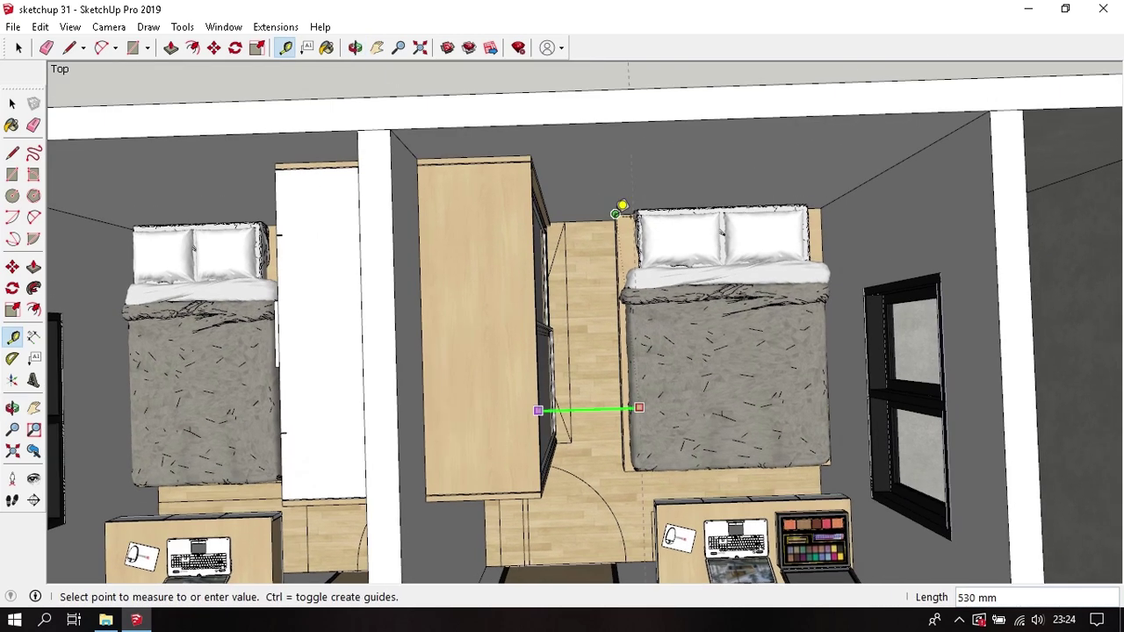
{"action": "scroll", "coordinate": [615, 202], "scroll_direction": "up", "scroll_amount": 3}
{"action": "left_click", "coordinate": [520, 209]}
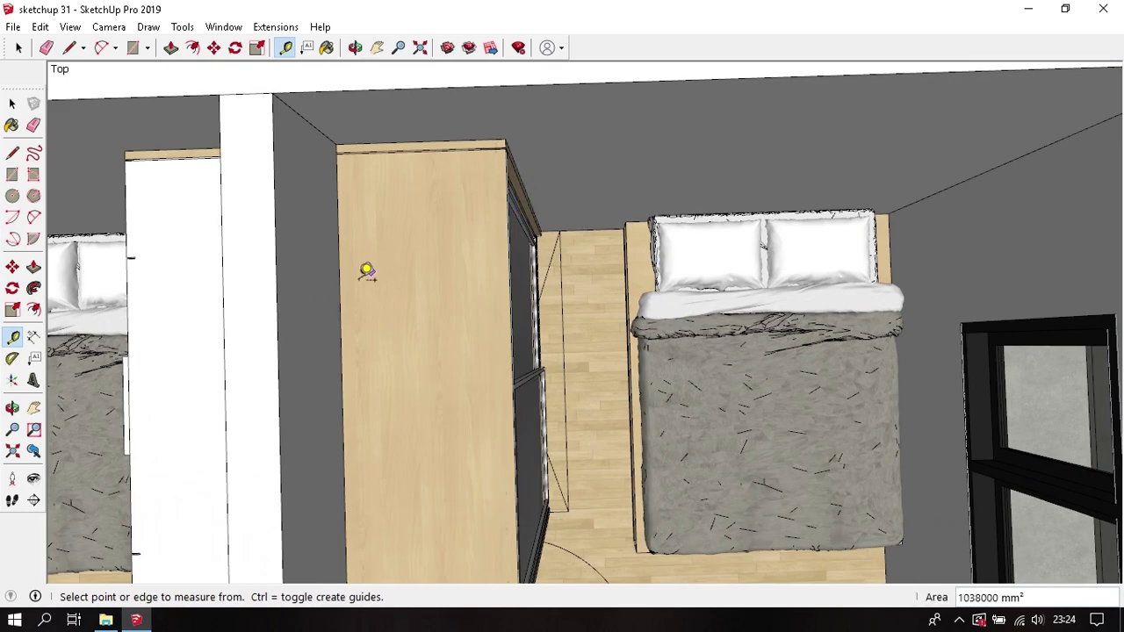
{"action": "left_click", "coordinate": [277, 280]}
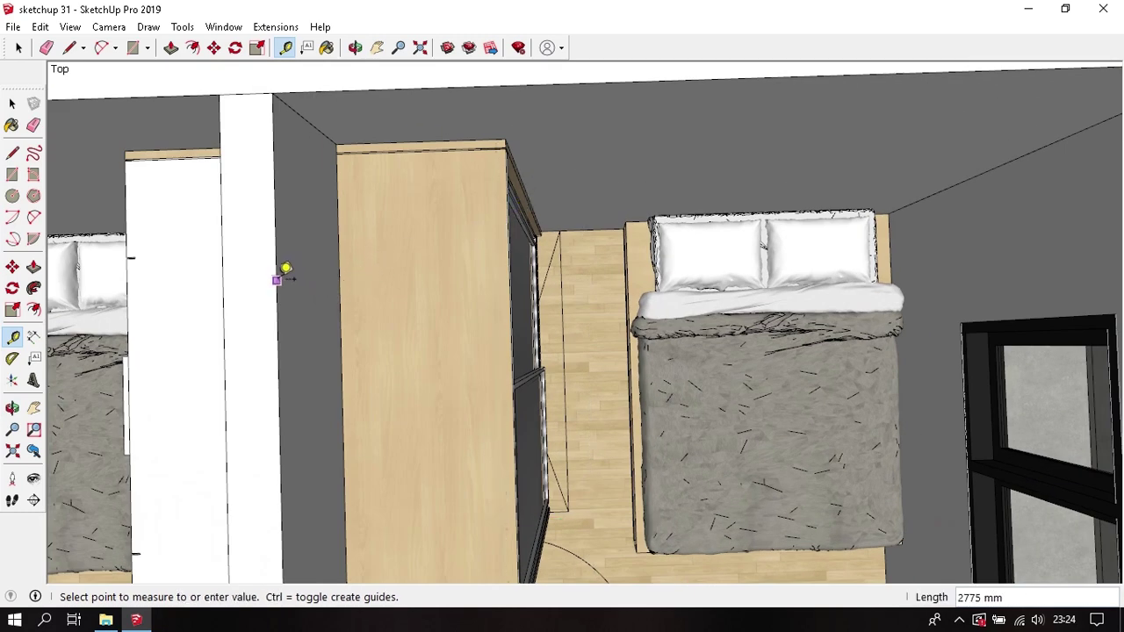
{"action": "left_click", "coordinate": [511, 130]}
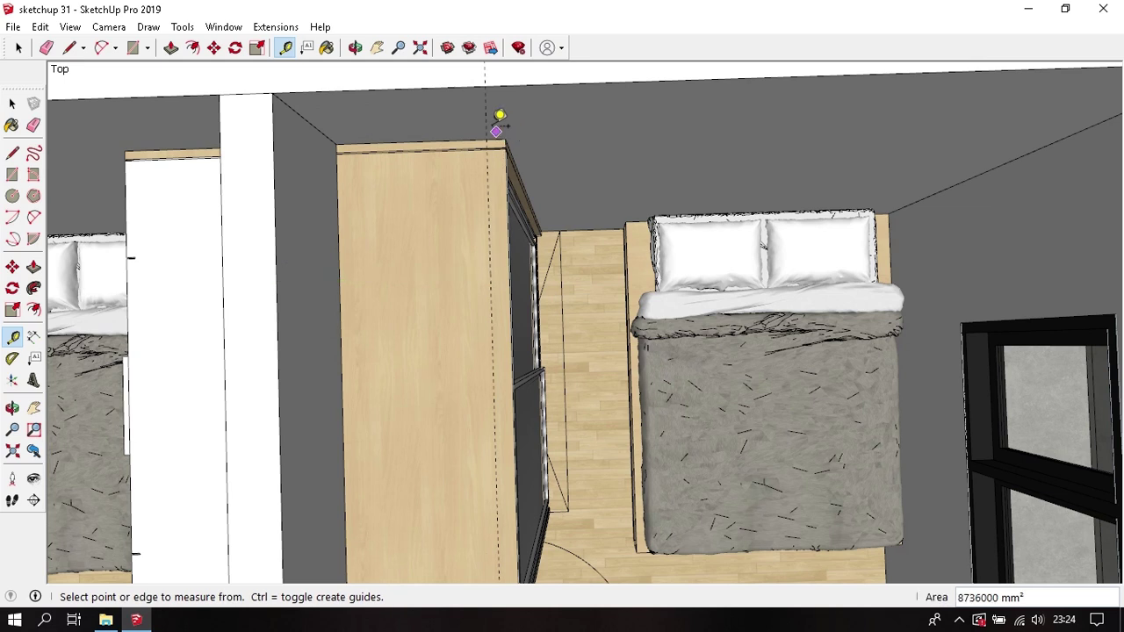
{"action": "key", "text": "space"}
Step: Copy the guide line 530 mm across to the bed
{"action": "key", "text": "m"}
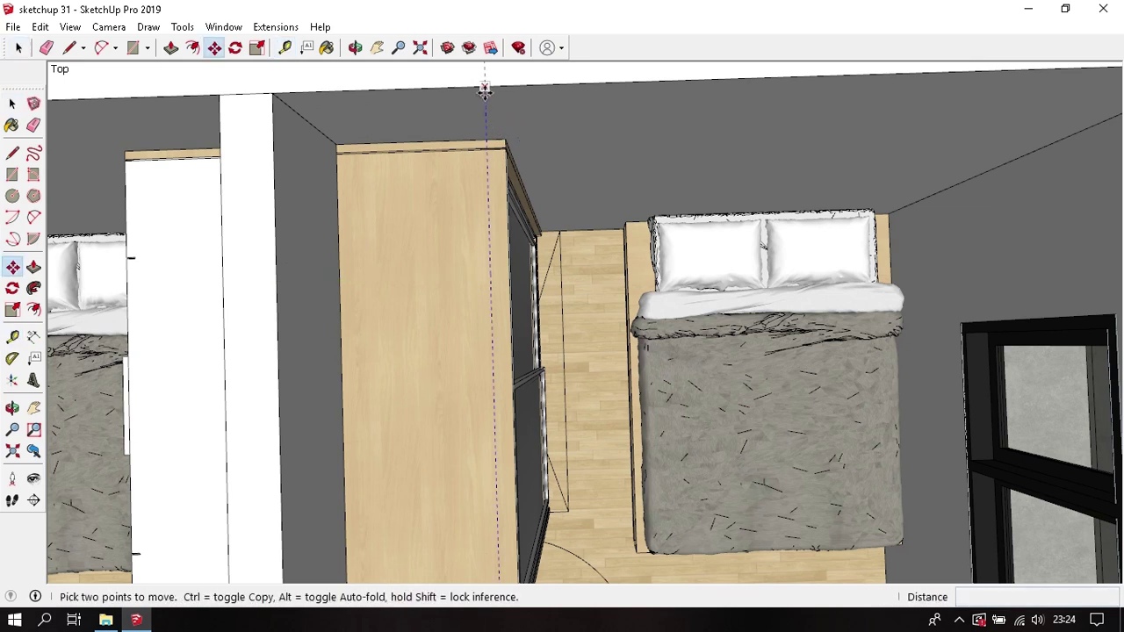
{"action": "key", "text": "ctrl"}
{"action": "left_click", "coordinate": [484, 88]}
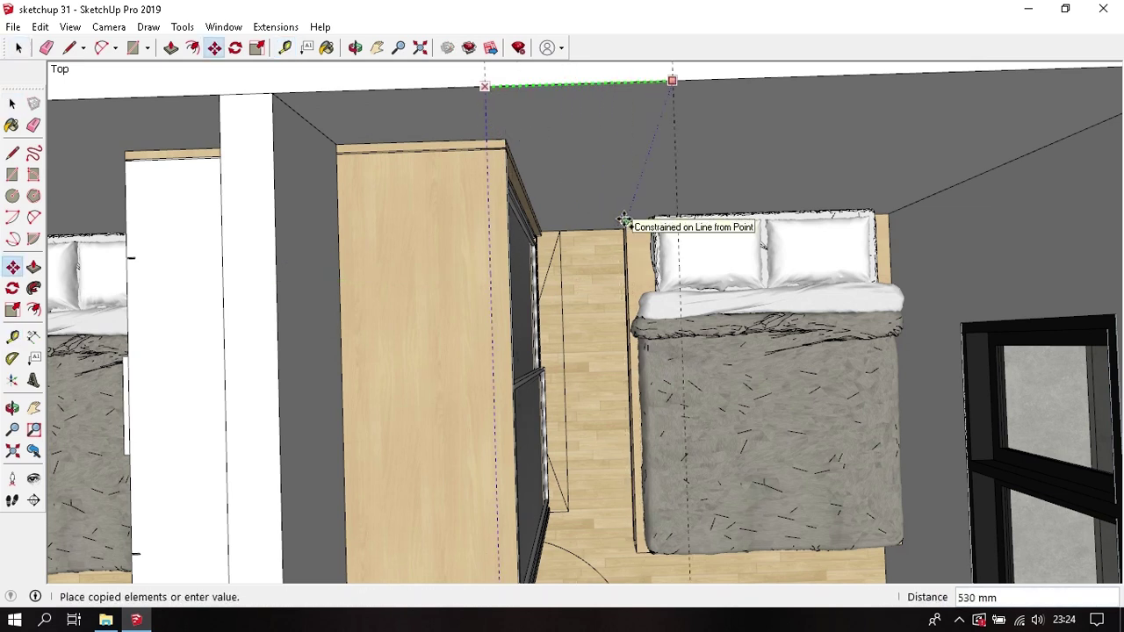
{"action": "left_click", "coordinate": [623, 220]}
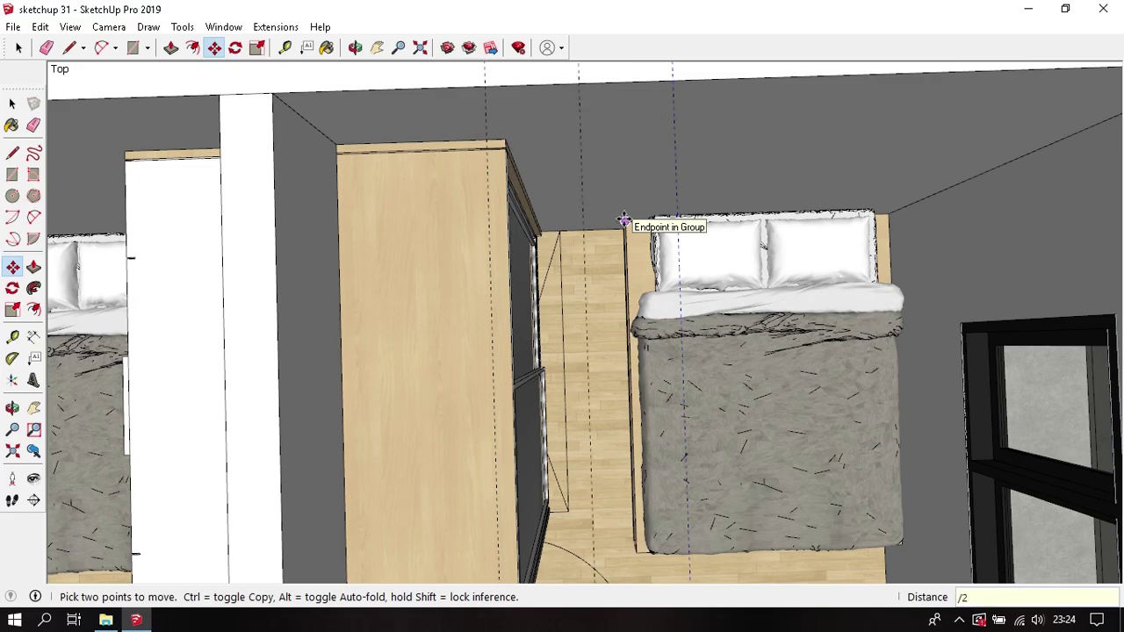
{"action": "scroll", "coordinate": [623, 220], "scroll_direction": "down", "scroll_amount": 5}
{"action": "middle_click_drag", "start_coordinate": [623, 219], "coordinate": [499, 220]}
{"action": "scroll", "coordinate": [606, 252], "scroll_direction": "up", "scroll_amount": 5}
{"action": "key", "text": "space"}
{"action": "middle_click_drag", "start_coordinate": [606, 252], "coordinate": [469, 327]}
{"action": "scroll", "coordinate": [426, 351], "scroll_direction": "up", "scroll_amount": 2}
Step: Begin a tape-measure guide off the bedroom wall, then cancel it
{"action": "scroll", "coordinate": [447, 367], "scroll_direction": "up", "scroll_amount": 2}
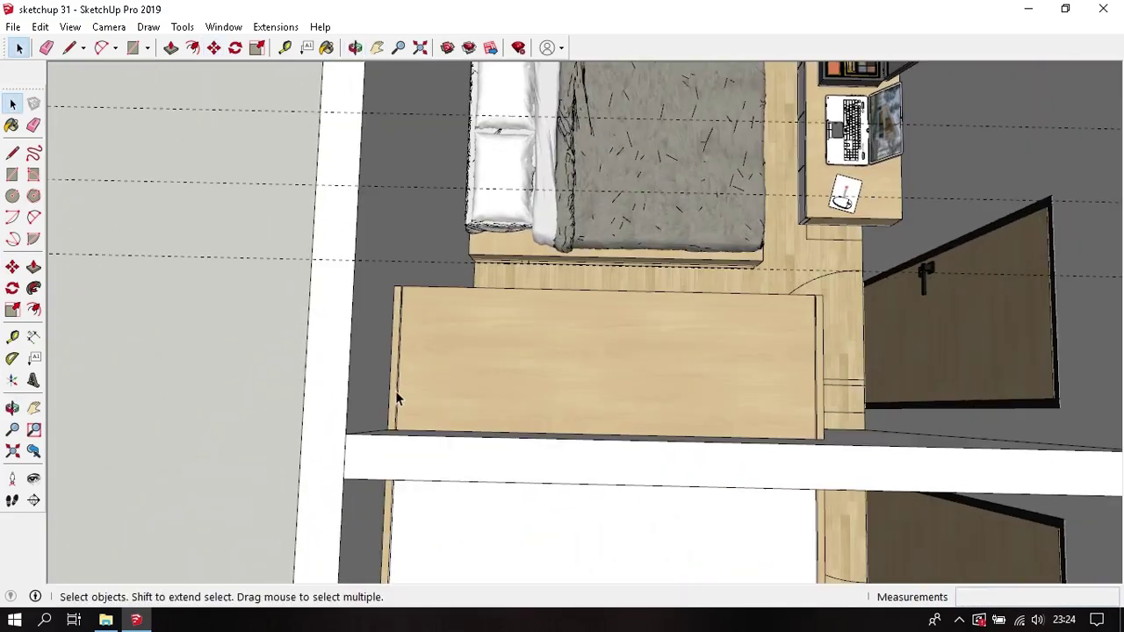
{"action": "key", "text": "t"}
{"action": "left_click", "coordinate": [305, 386]}
{"action": "key", "text": "Escape"}
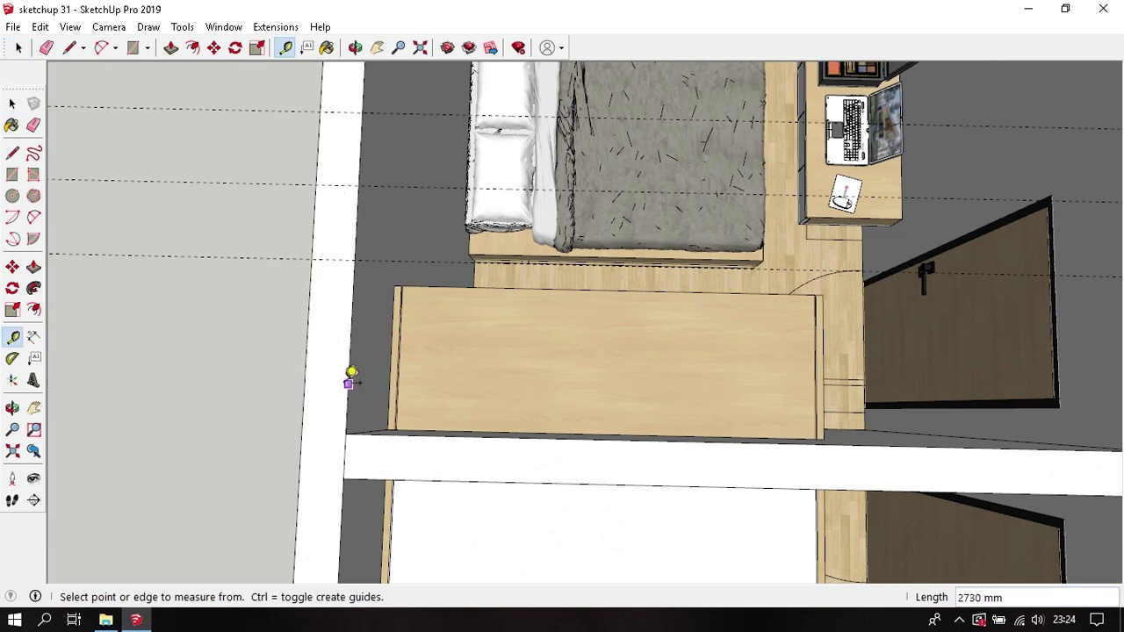
{"action": "key", "text": "space"}
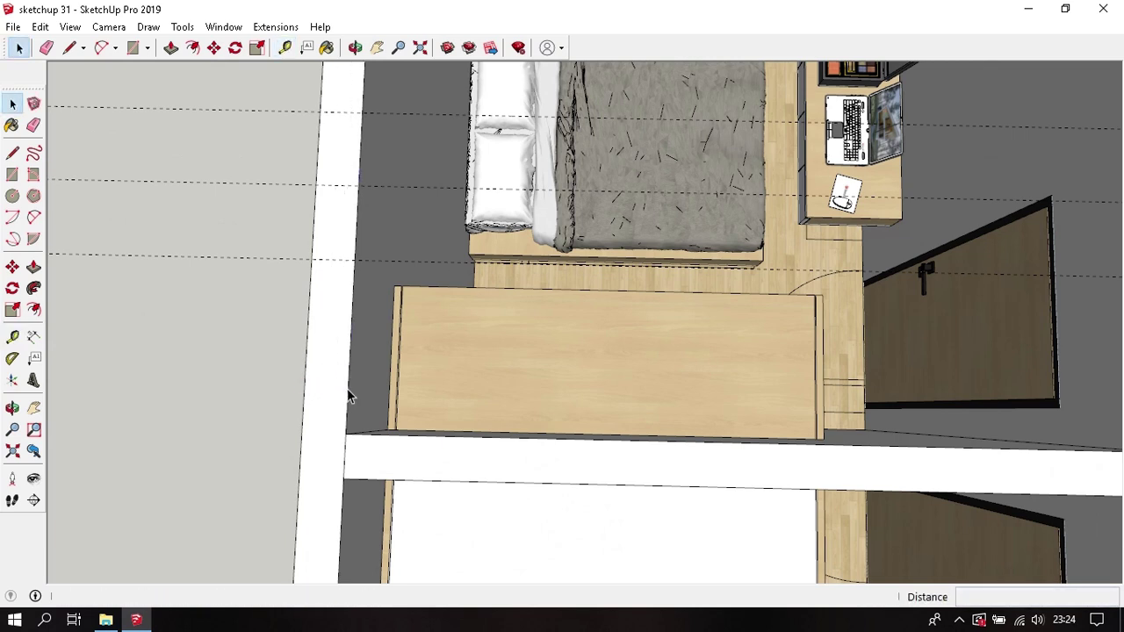
Step: Copy a guide across the room and divide it into six equal spacings with /6
{"action": "key", "text": "m"}
{"action": "key", "text": "ctrl"}
{"action": "left_click", "coordinate": [347, 390]}
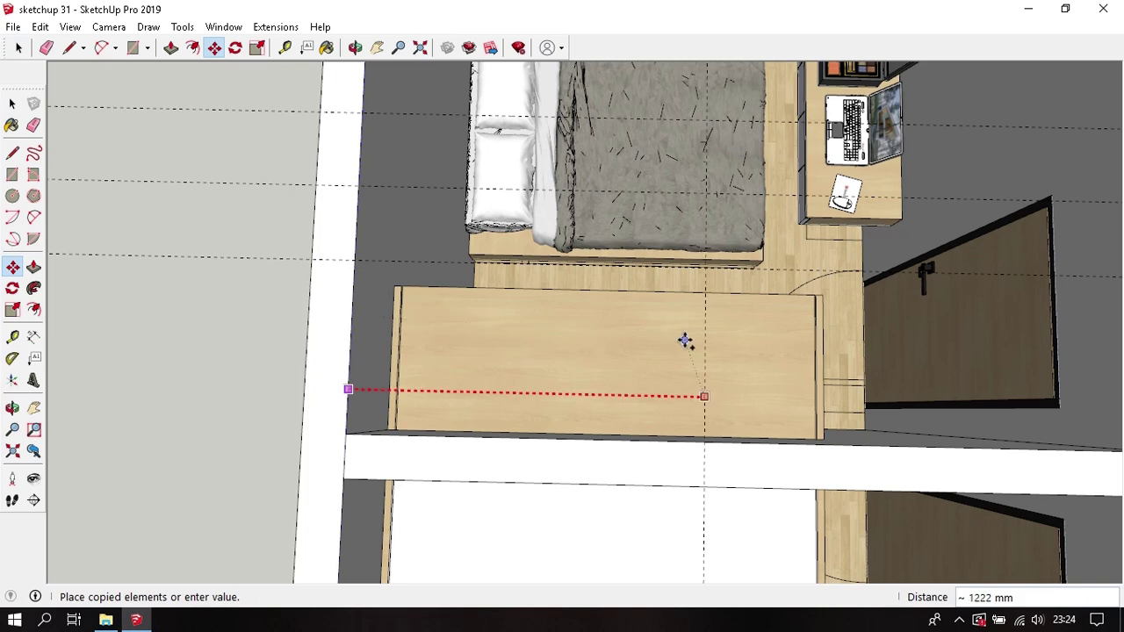
{"action": "left_click", "coordinate": [824, 300]}
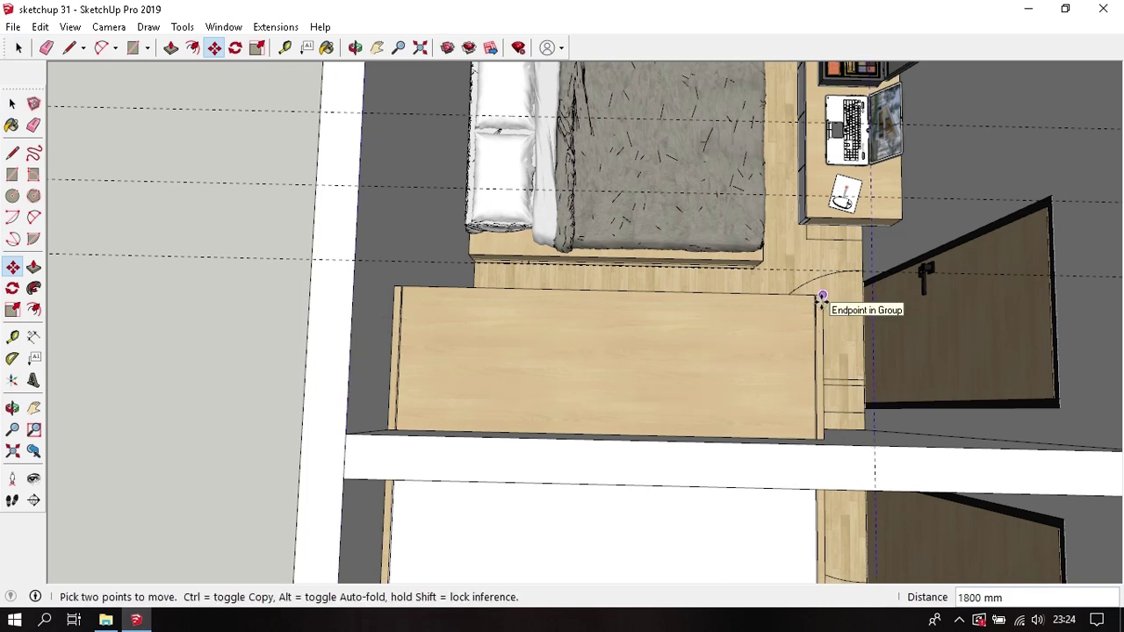
{"action": "middle_click_drag", "start_coordinate": [633, 306], "coordinate": [572, 363]}
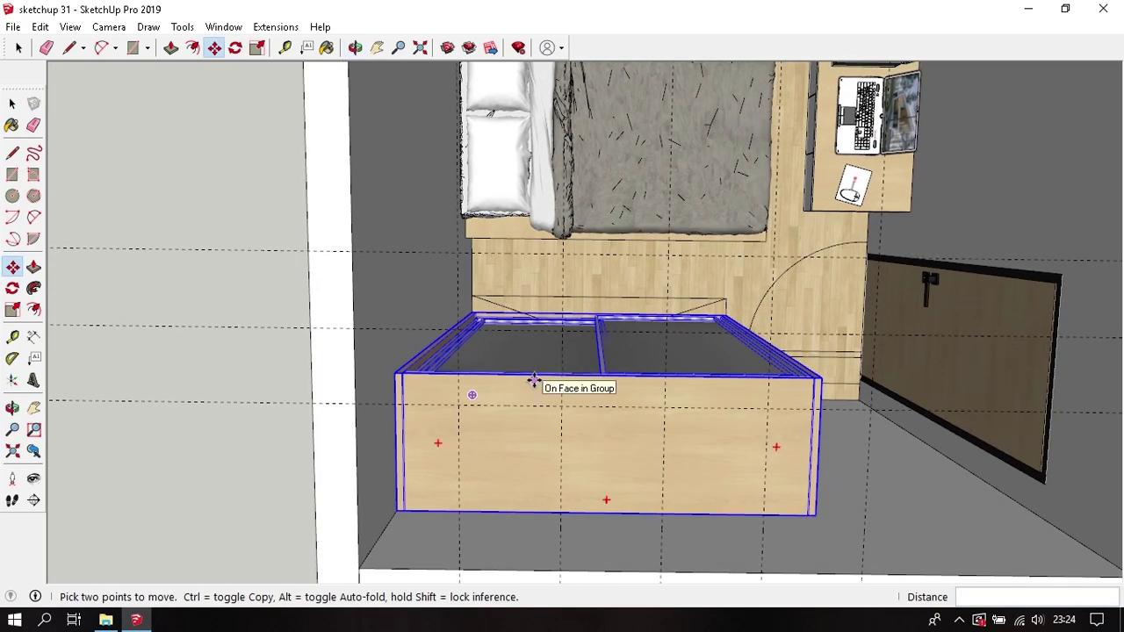
{"action": "type", "text": "/6"}
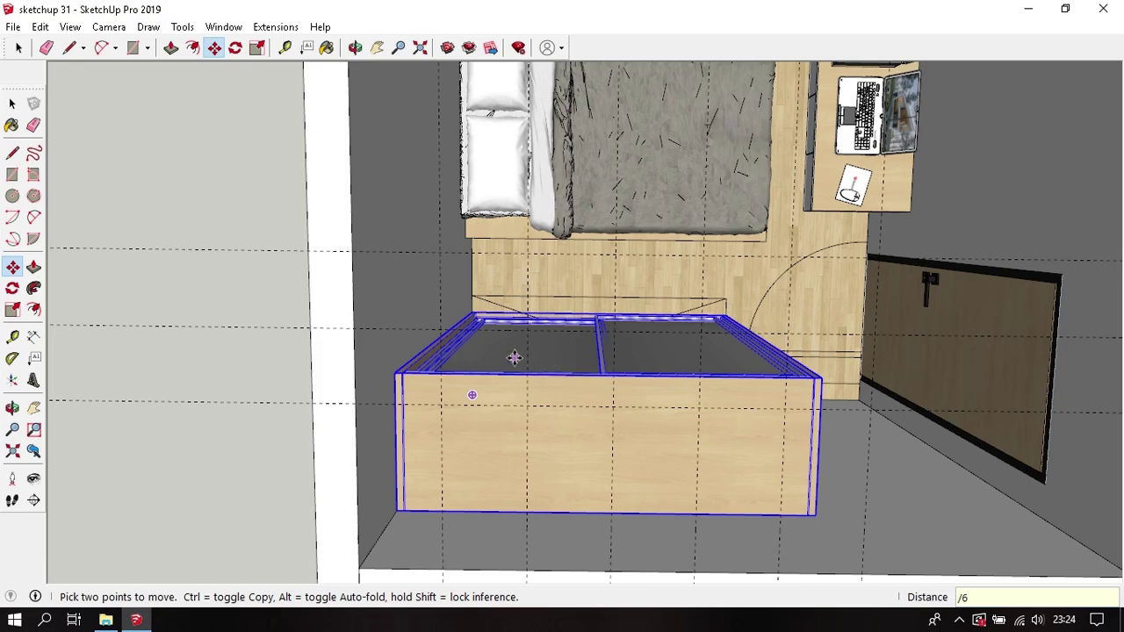
{"action": "mouse_move", "coordinate": [513, 357]}
{"action": "middle_mouse_down"}
{"action": "mouse_move", "coordinate": [507, 316]}
{"action": "mouse_move", "coordinate": [522, 246]}
{"action": "mouse_move", "coordinate": [622, 269]}
{"action": "middle_mouse_up"}
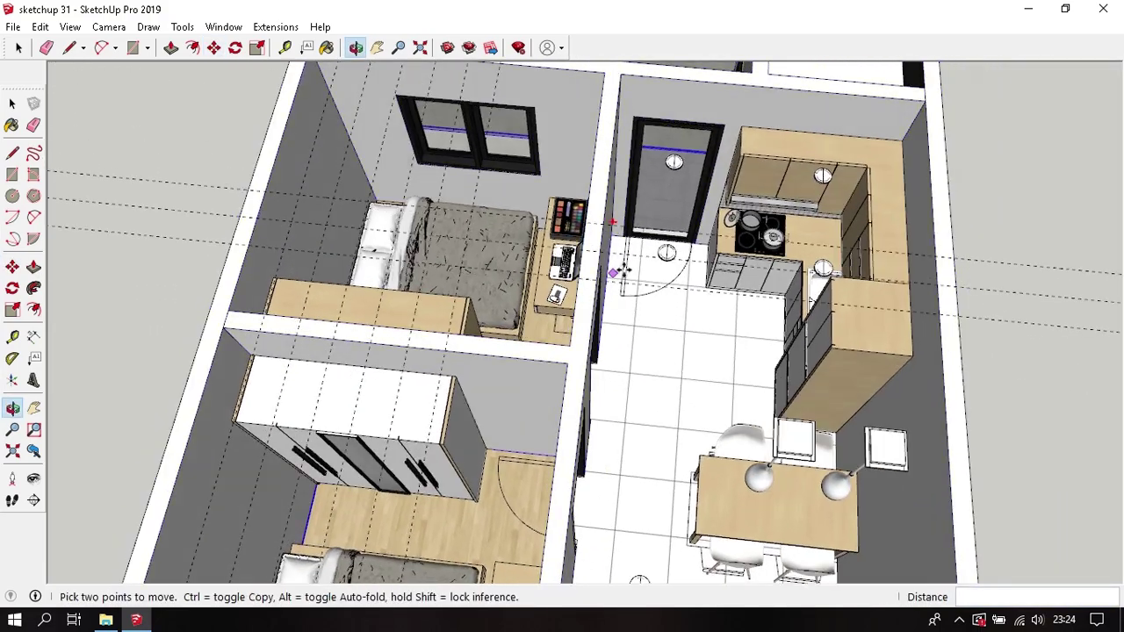
Step: Copy the round downlight into the bedroom and shift it 300 mm along the foot of the bed
{"action": "key", "text": "space"}
{"action": "scroll", "coordinate": [622, 270], "scroll_direction": "up", "scroll_amount": 3}
{"action": "scroll", "coordinate": [631, 304], "scroll_direction": "up", "scroll_amount": 3}
{"action": "left_click", "coordinate": [631, 305]}
{"action": "key", "text": "m"}
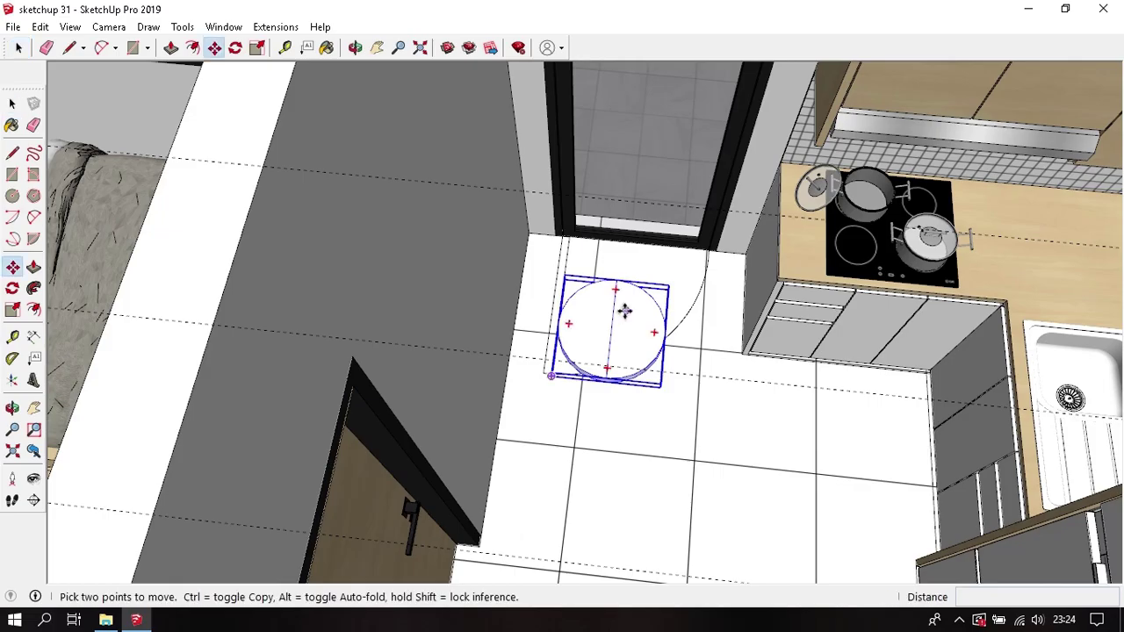
{"action": "left_click", "coordinate": [616, 320], "text": "ctrl"}
{"action": "mouse_move", "coordinate": [616, 321]}
{"action": "middle_mouse_down"}
{"action": "mouse_move", "coordinate": [532, 308]}
{"action": "mouse_move", "coordinate": [591, 351]}
{"action": "mouse_move", "coordinate": [529, 374]}
{"action": "mouse_move", "coordinate": [638, 306]}
{"action": "mouse_move", "coordinate": [503, 287]}
{"action": "middle_mouse_up"}
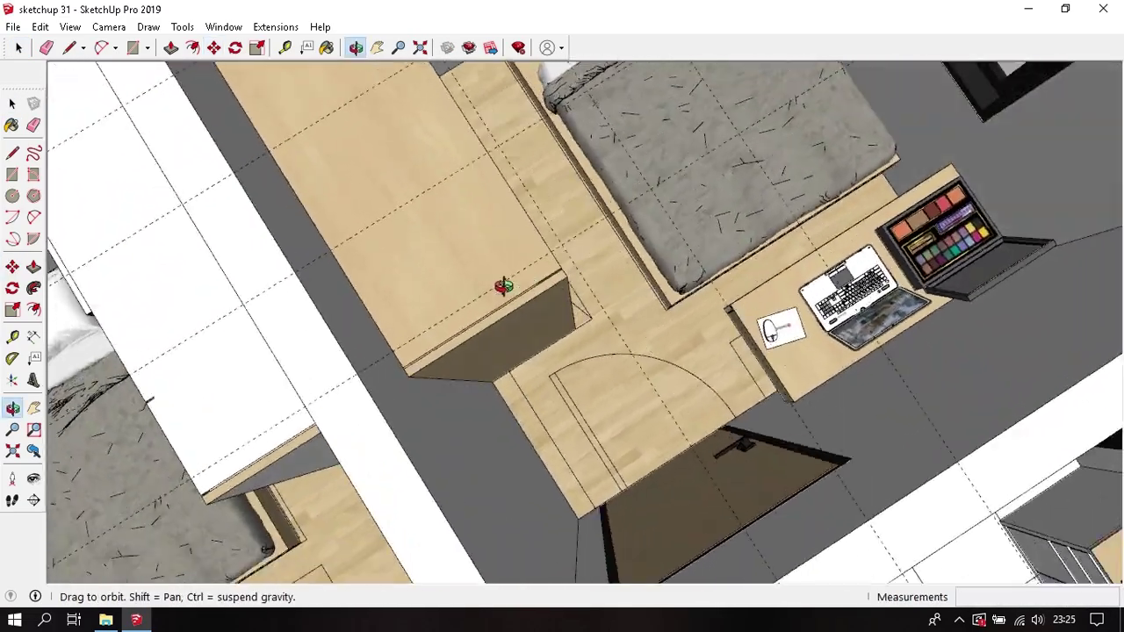
{"action": "key", "text": "F2"}
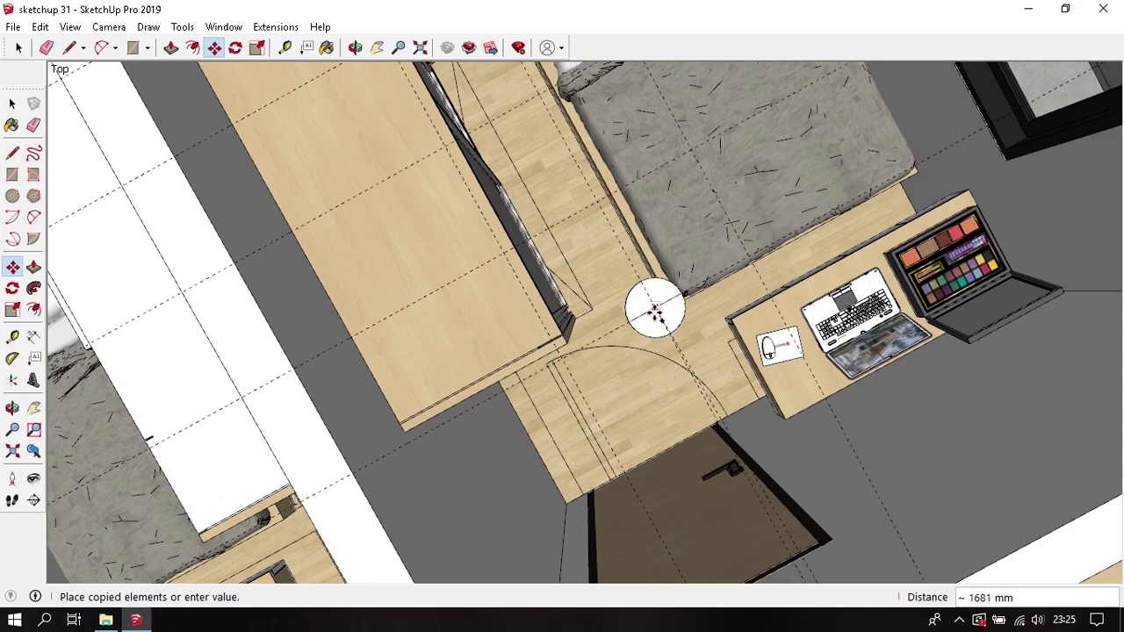
{"action": "left_click", "coordinate": [654, 314]}
{"action": "mouse_move", "coordinate": [655, 314]}
{"action": "middle_mouse_down"}
{"action": "mouse_move", "coordinate": [860, 323]}
{"action": "mouse_move", "coordinate": [640, 351]}
{"action": "mouse_move", "coordinate": [683, 384]}
{"action": "middle_mouse_up"}
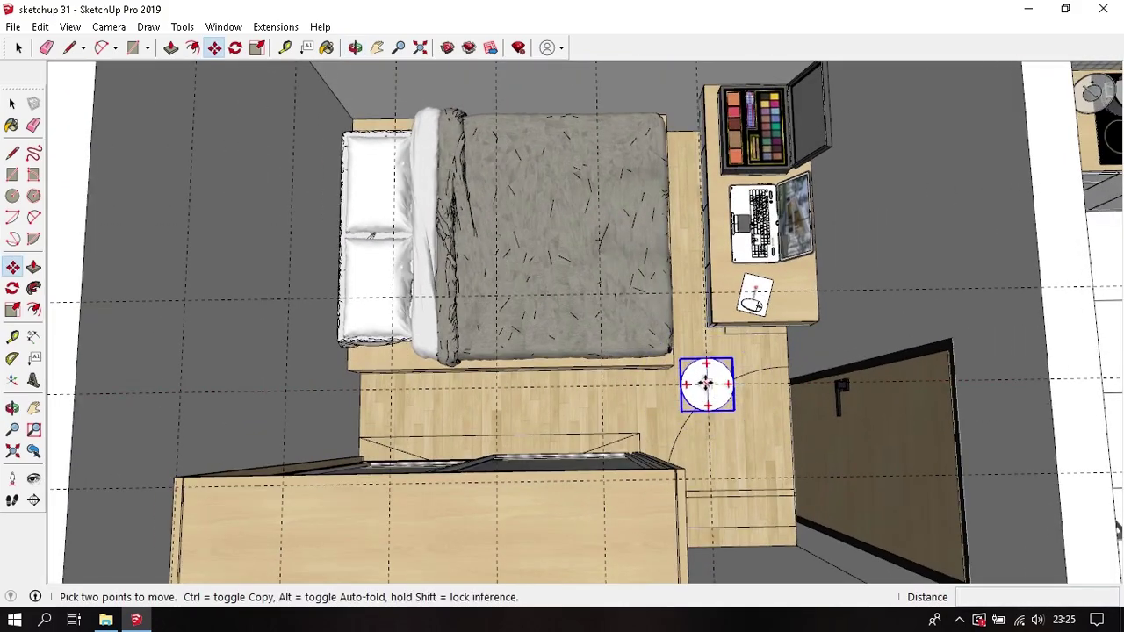
{"action": "left_click_drag", "start_coordinate": [707, 384], "coordinate": [602, 383]}
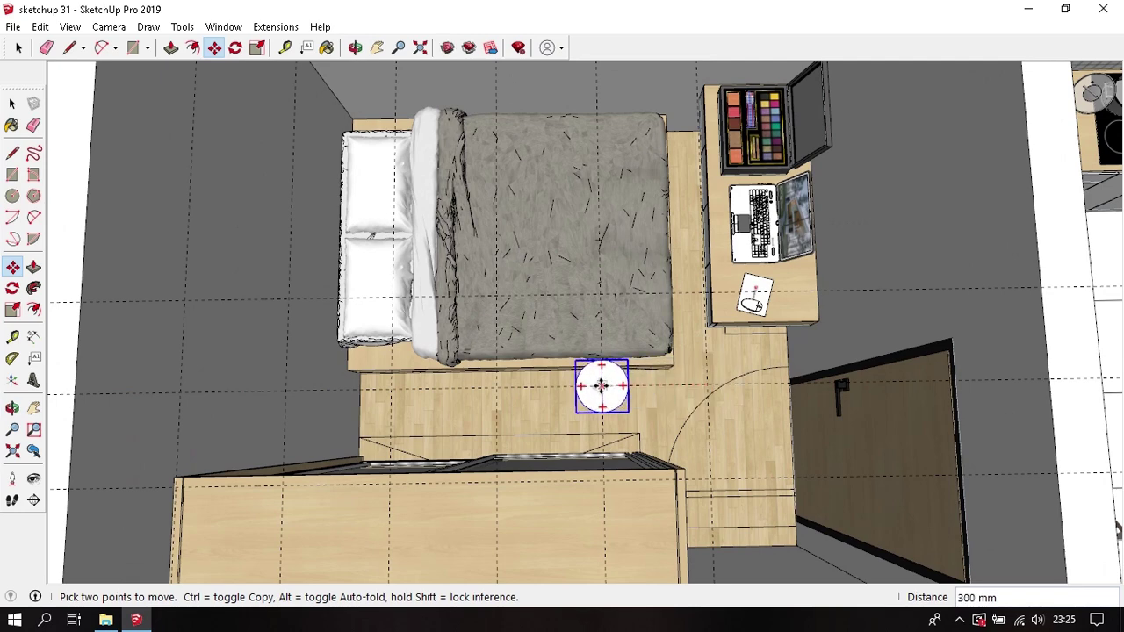
Step: Copy a second downlight to the bed's other corner
{"action": "key", "text": "ctrl"}
{"action": "left_click", "coordinate": [600, 382]}
{"action": "middle_click_drag", "start_coordinate": [600, 382], "coordinate": [586, 373]}
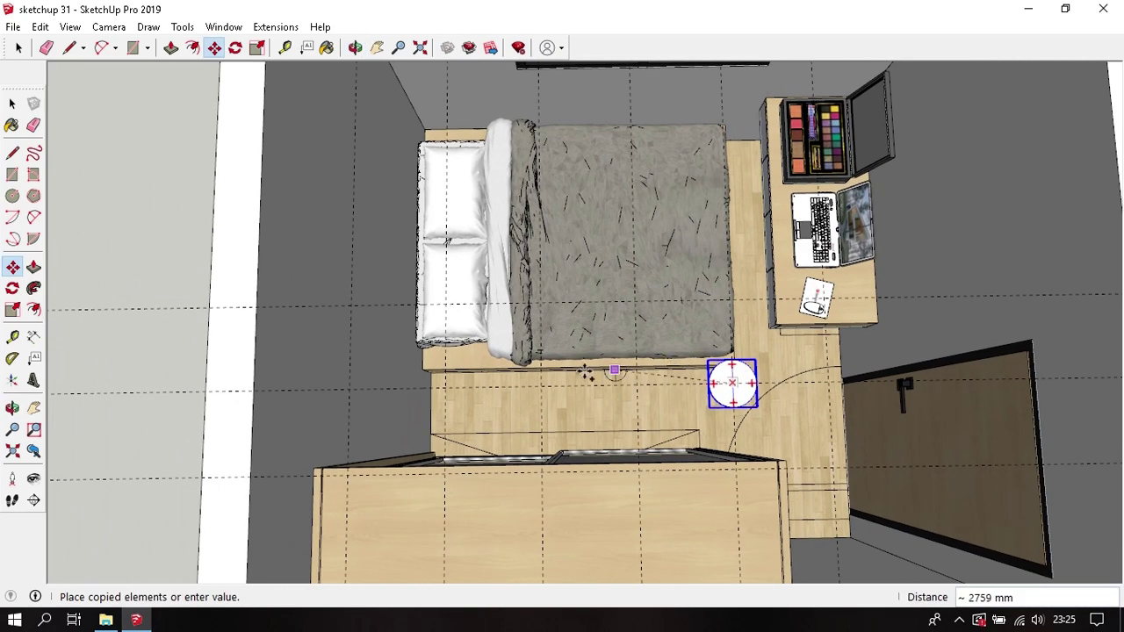
{"action": "left_click", "coordinate": [470, 399]}
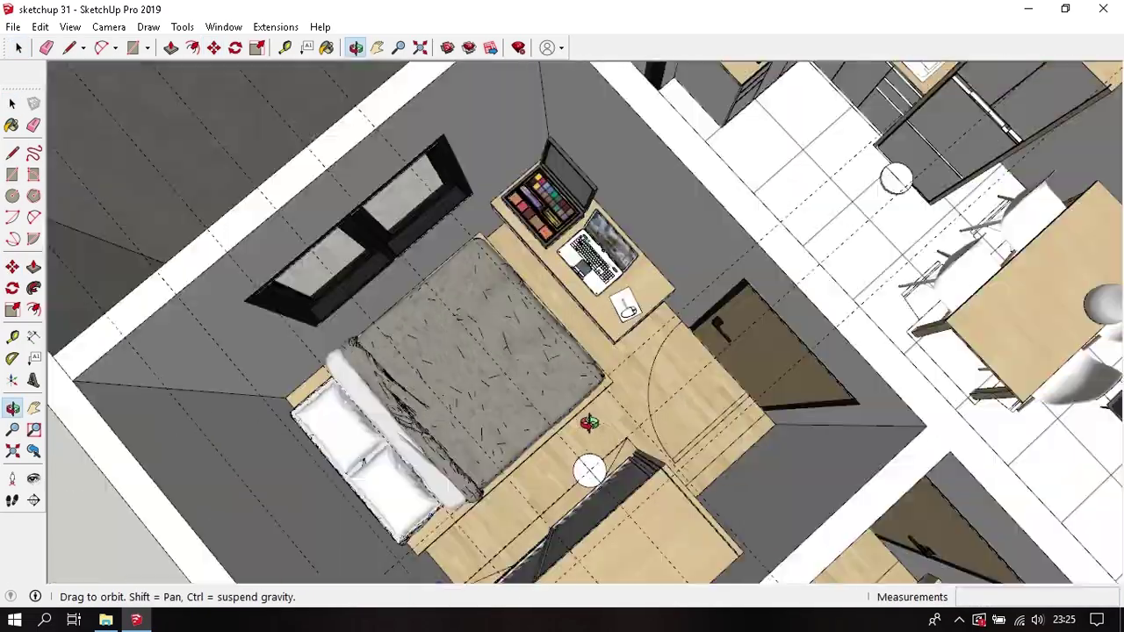
{"action": "key", "text": "space"}
Step: Delete all guide lines via Edit > Delete Guides
{"action": "mouse_move", "coordinate": [470, 399]}
{"action": "middle_mouse_down"}
{"action": "mouse_move", "coordinate": [840, 413]}
{"action": "mouse_move", "coordinate": [609, 345]}
{"action": "mouse_move", "coordinate": [630, 379]}
{"action": "middle_mouse_up"}
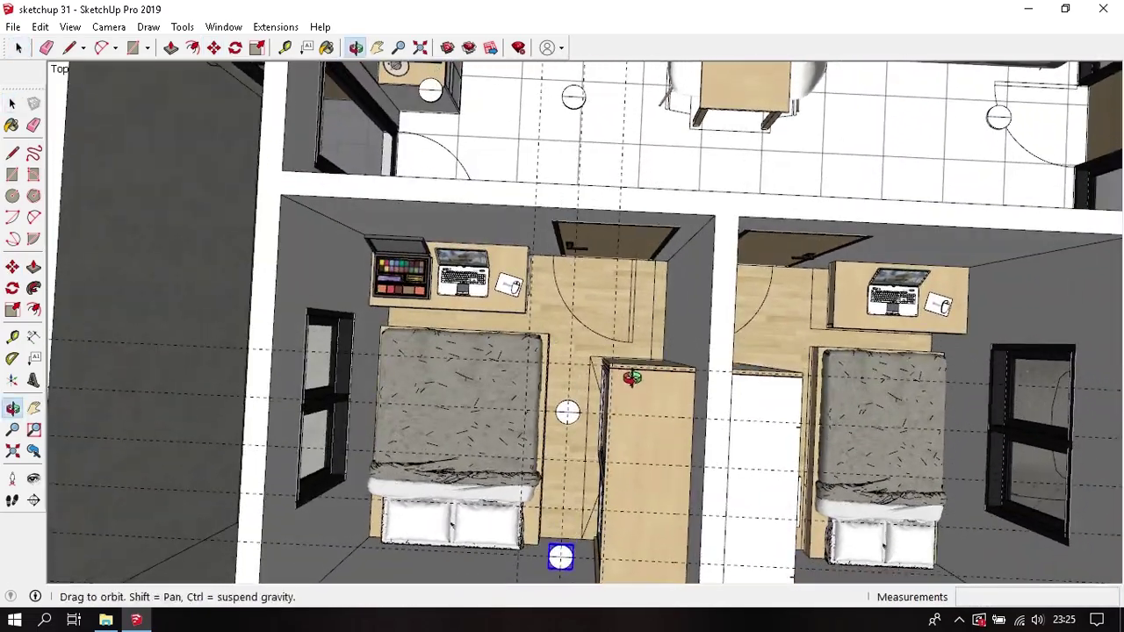
{"action": "mouse_move", "coordinate": [545, 359]}
{"action": "middle_mouse_down"}
{"action": "mouse_move", "coordinate": [612, 374]}
{"action": "mouse_move", "coordinate": [622, 355]}
{"action": "middle_mouse_up"}
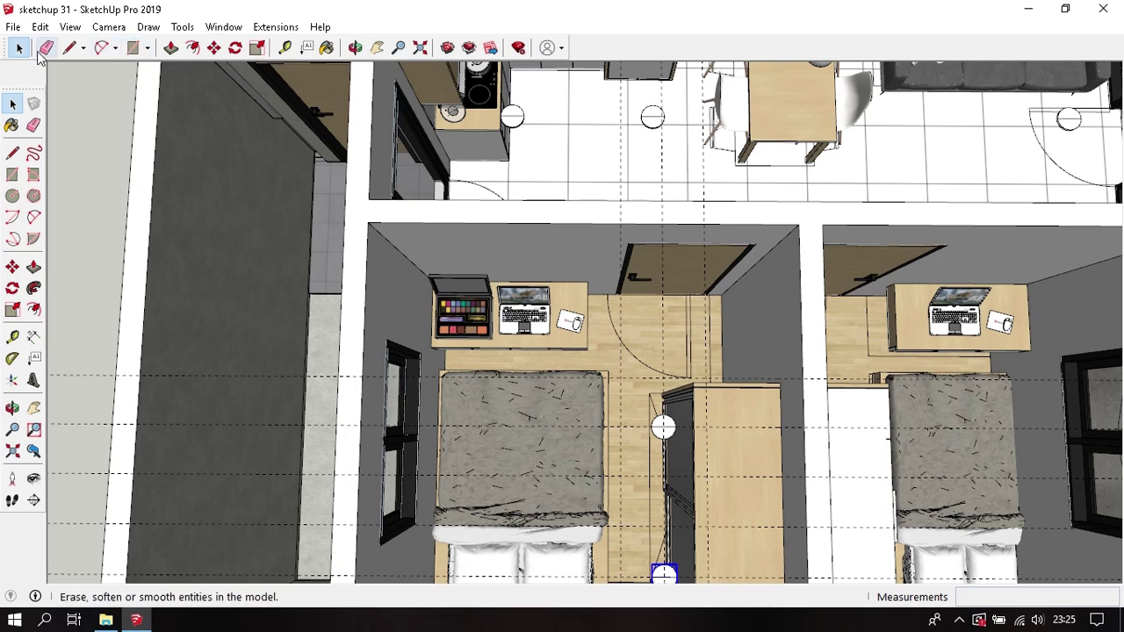
{"action": "left_click", "coordinate": [40, 26]}
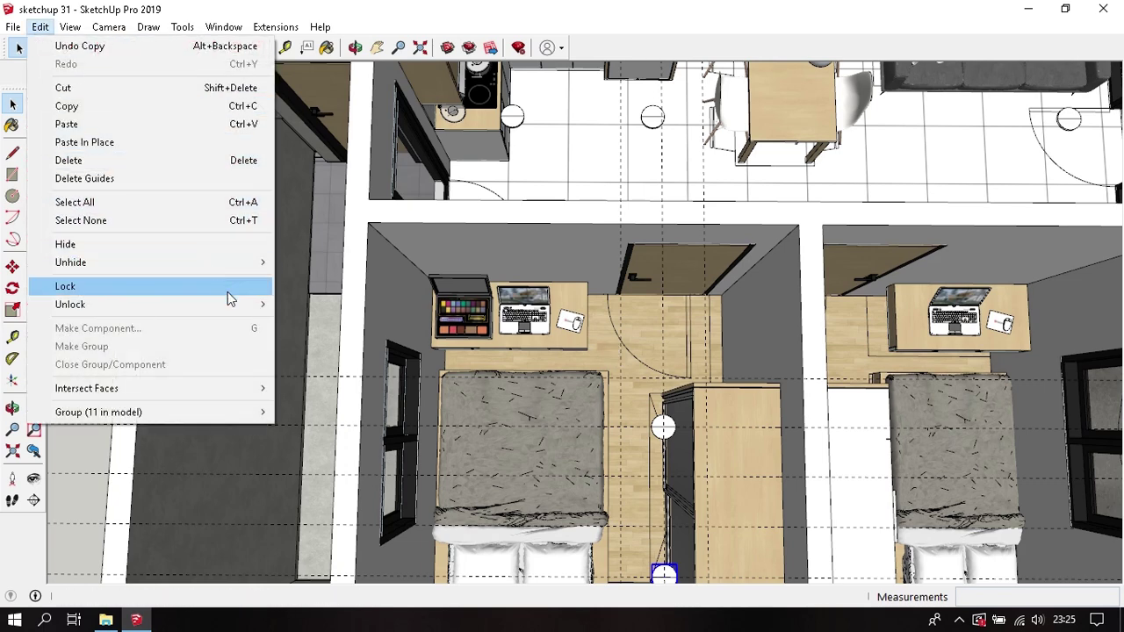
{"action": "left_click", "coordinate": [191, 179]}
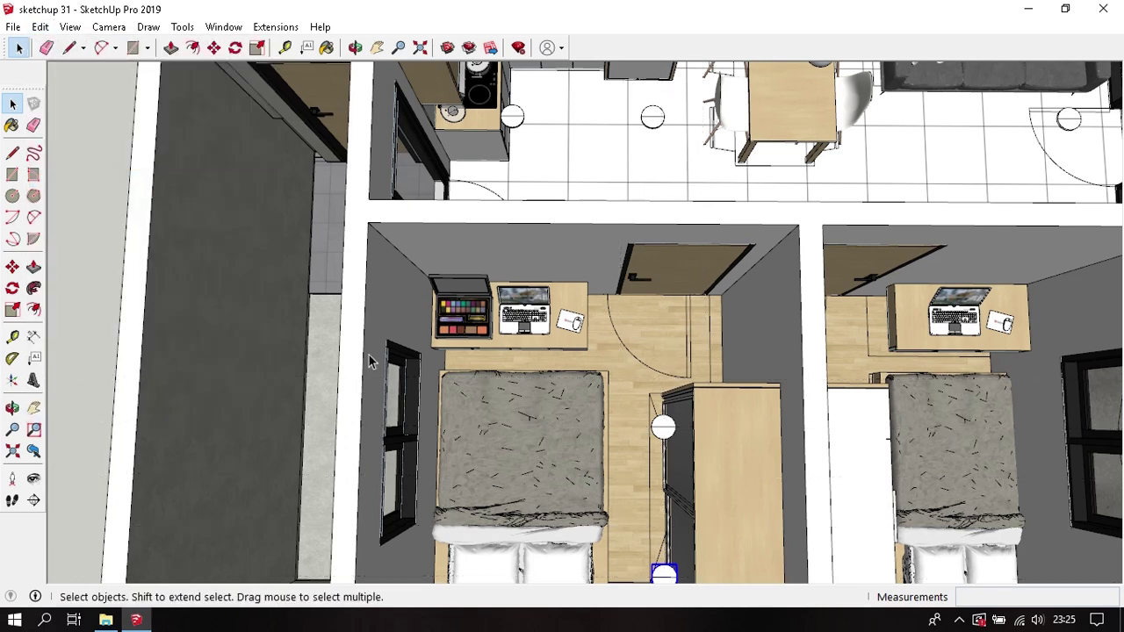
{"action": "mouse_move", "coordinate": [191, 187]}
{"action": "middle_mouse_down"}
{"action": "mouse_move", "coordinate": [376, 264]}
{"action": "mouse_move", "coordinate": [439, 224]}
{"action": "mouse_move", "coordinate": [466, 253]}
{"action": "mouse_move", "coordinate": [427, 276]}
{"action": "mouse_move", "coordinate": [446, 301]}
{"action": "middle_mouse_up"}
{"action": "mouse_move", "coordinate": [392, 337]}
{"action": "middle_mouse_down"}
{"action": "mouse_move", "coordinate": [360, 374]}
{"action": "mouse_move", "coordinate": [492, 388]}
{"action": "middle_mouse_up"}
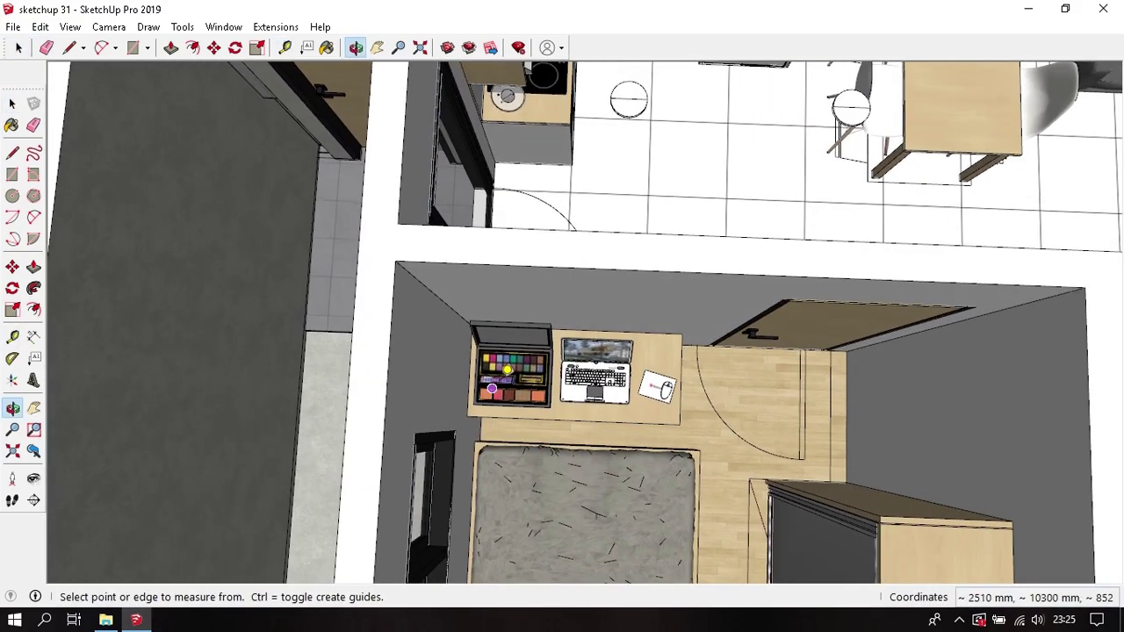
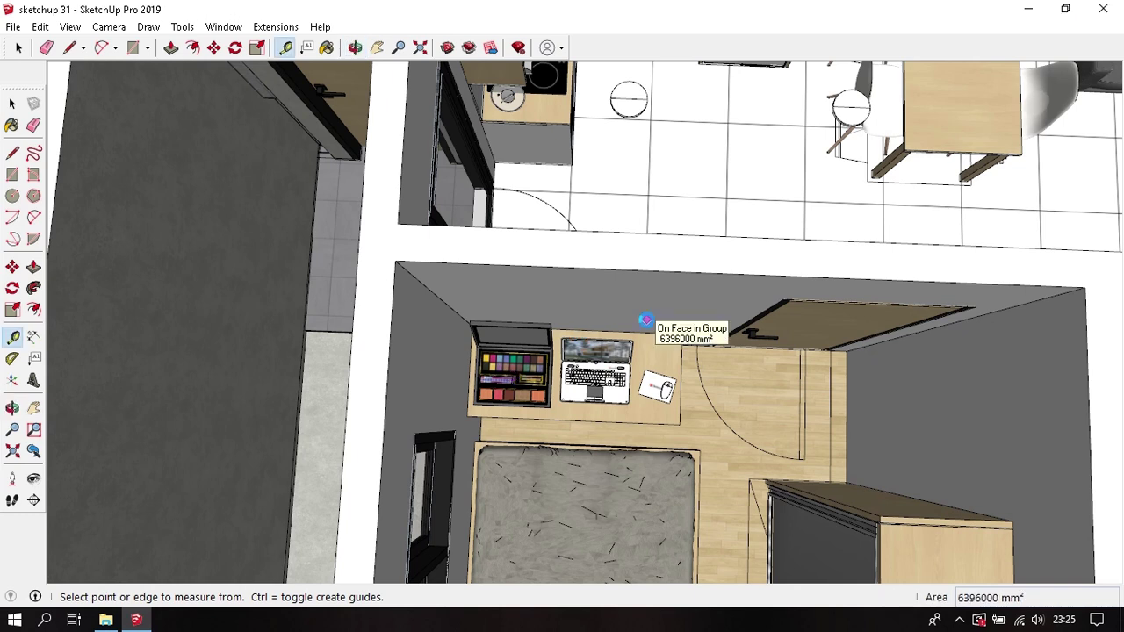
Step: Copy the wall guide to the bedroom's far corner and array it into six equal divisions (/6)
{"action": "left_click", "coordinate": [351, 348]}
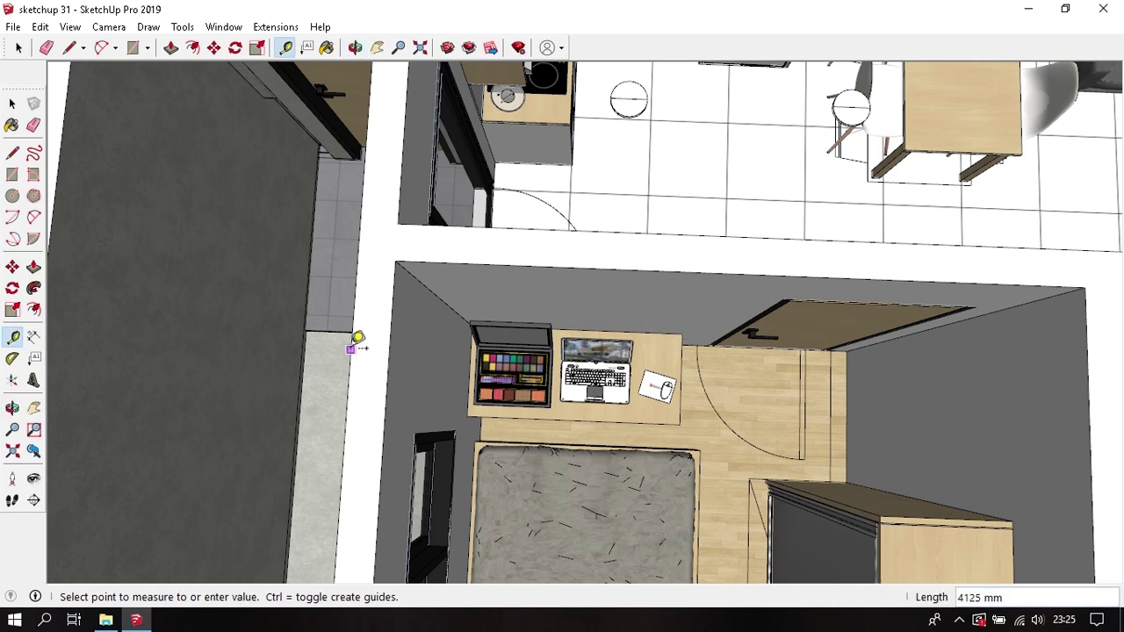
{"action": "left_click", "coordinate": [391, 350]}
{"action": "key", "text": "space"}
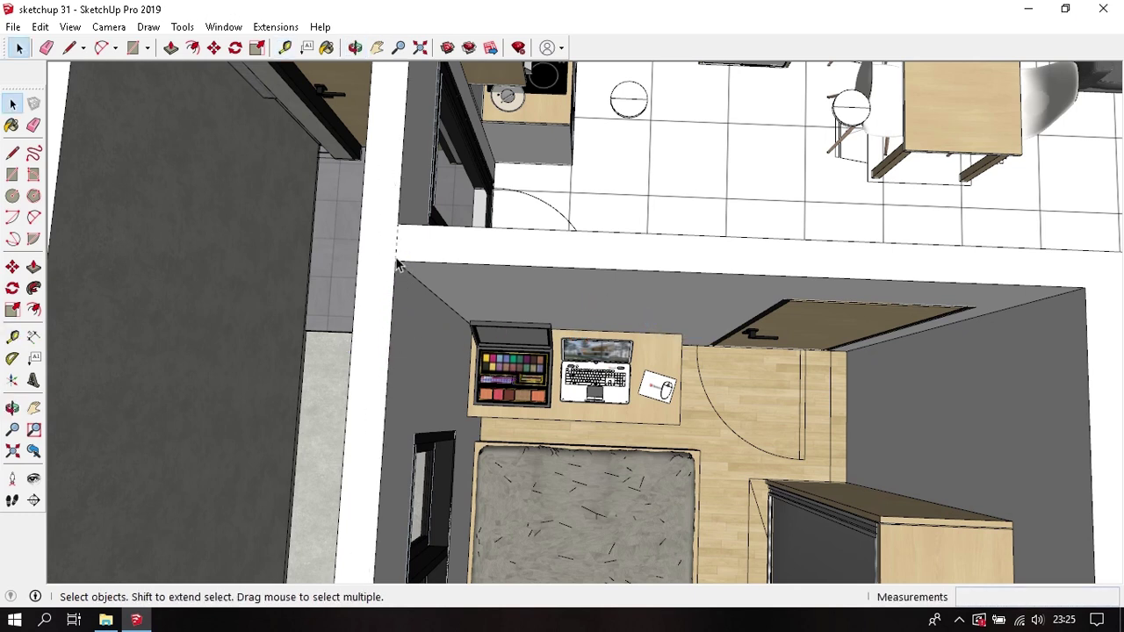
{"action": "key", "text": "m"}
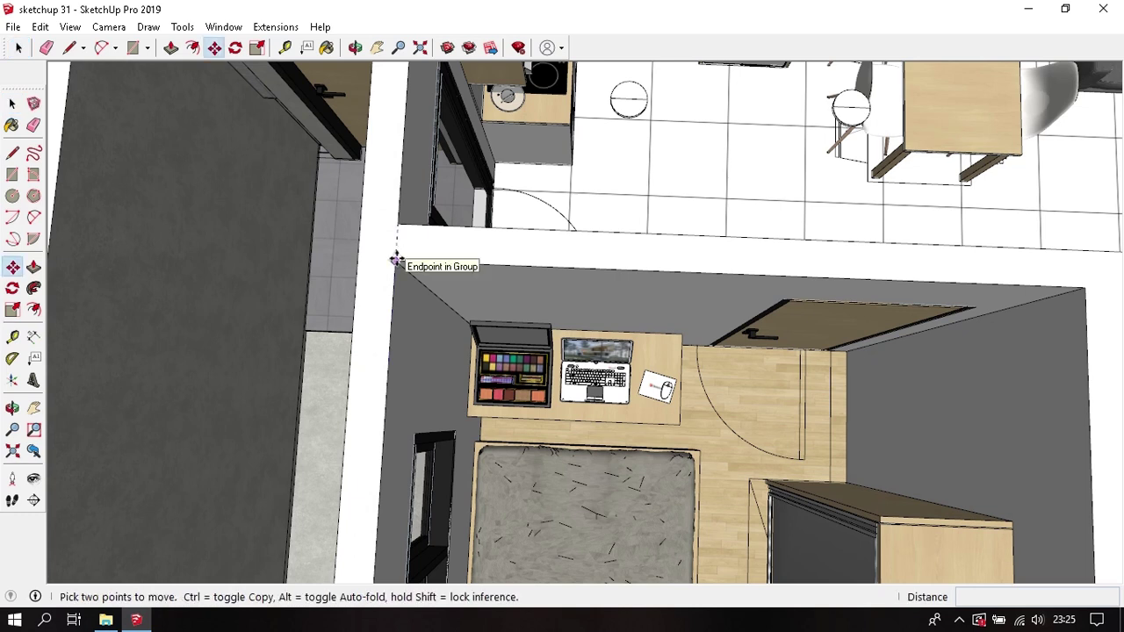
{"action": "left_click", "coordinate": [395, 261]}
{"action": "key", "text": "ctrl"}
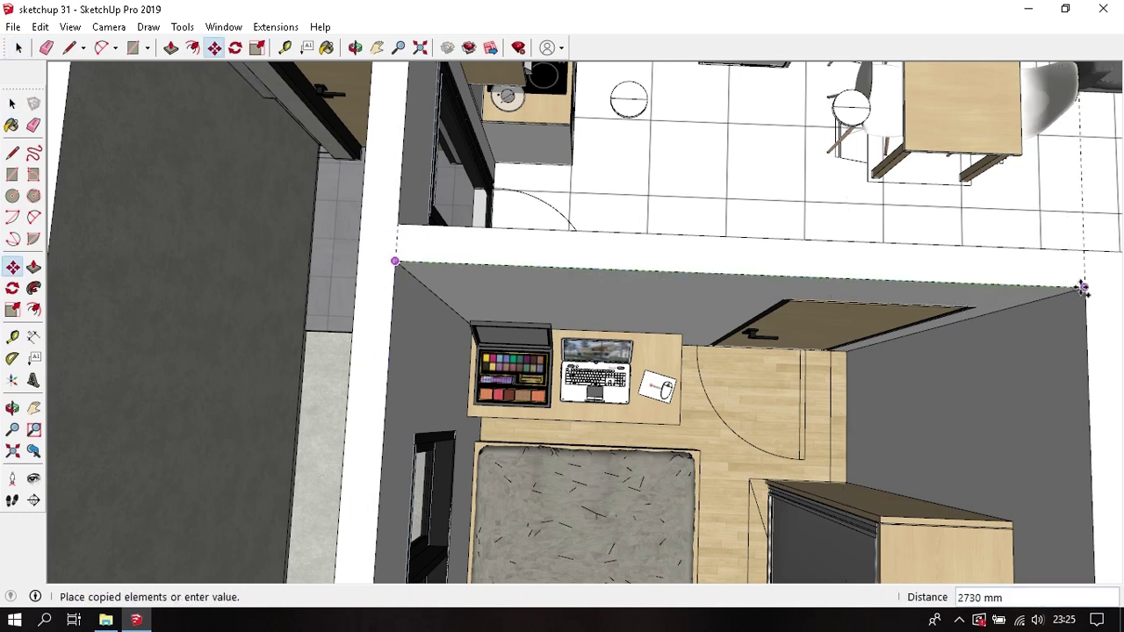
{"action": "left_click", "coordinate": [1081, 288]}
{"action": "type", "text": "/5"}
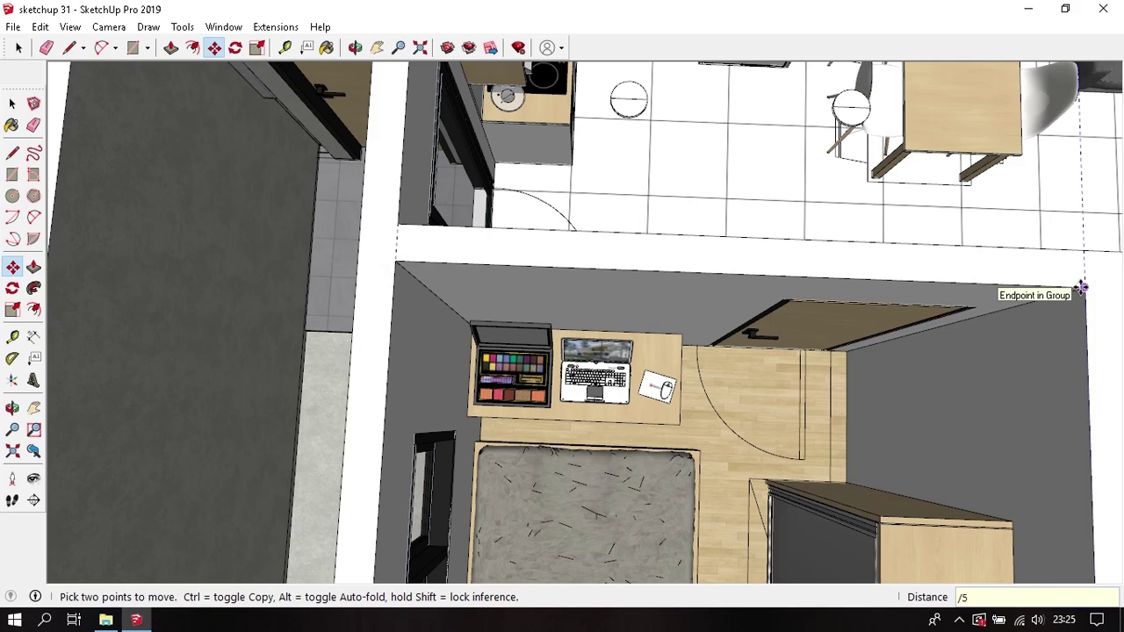
{"action": "key", "text": "Return"}
{"action": "mouse_move", "coordinate": [694, 369]}
{"action": "middle_mouse_down"}
{"action": "mouse_move", "coordinate": [621, 358]}
{"action": "mouse_move", "coordinate": [632, 322]}
{"action": "mouse_move", "coordinate": [655, 321]}
{"action": "mouse_move", "coordinate": [670, 221]}
{"action": "mouse_move", "coordinate": [671, 313]}
{"action": "middle_mouse_up"}
{"action": "type", "text": "7"}
{"action": "key", "text": "Return"}
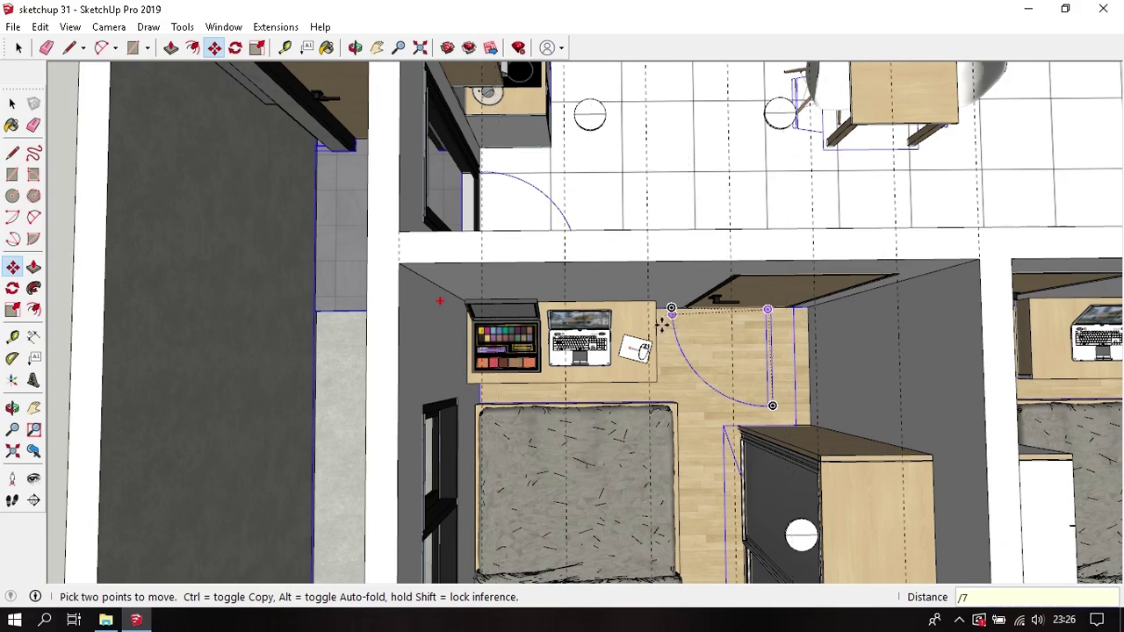
Step: Orbit to a near top-down view and measure from the wall beside the desk
{"action": "key", "text": "Escape"}
{"action": "middle_click_drag", "start_coordinate": [671, 313], "coordinate": [613, 282]}
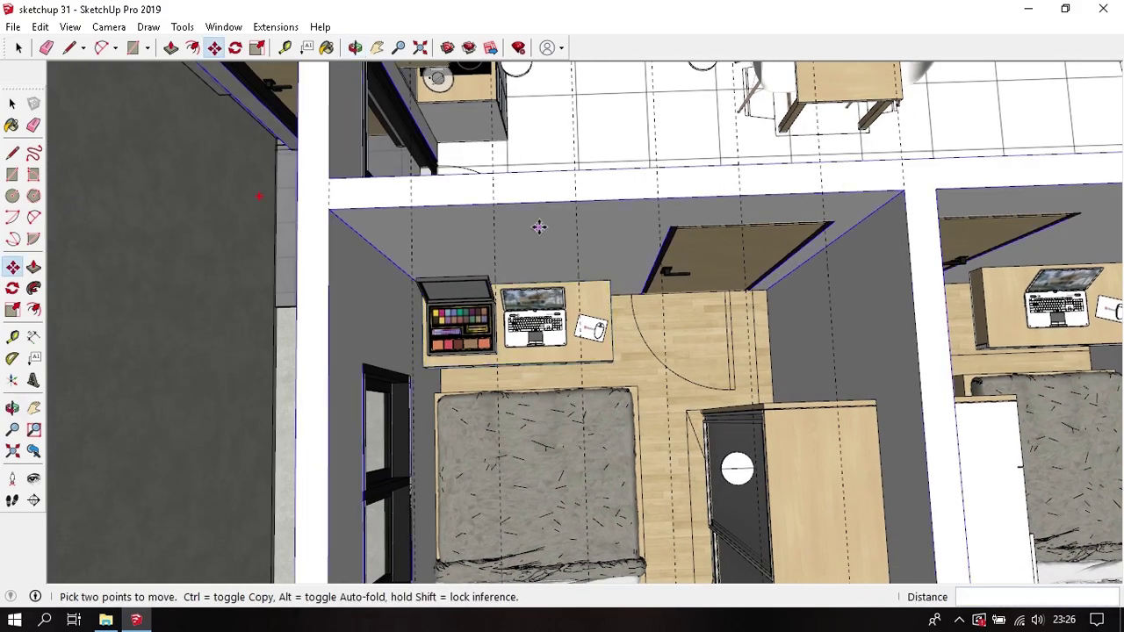
{"action": "middle_click_drag", "start_coordinate": [521, 248], "coordinate": [677, 267]}
{"action": "mouse_move", "coordinate": [567, 384]}
{"action": "middle_mouse_down"}
{"action": "mouse_move", "coordinate": [465, 277]}
{"action": "mouse_move", "coordinate": [488, 318]}
{"action": "mouse_move", "coordinate": [442, 354]}
{"action": "middle_mouse_up"}
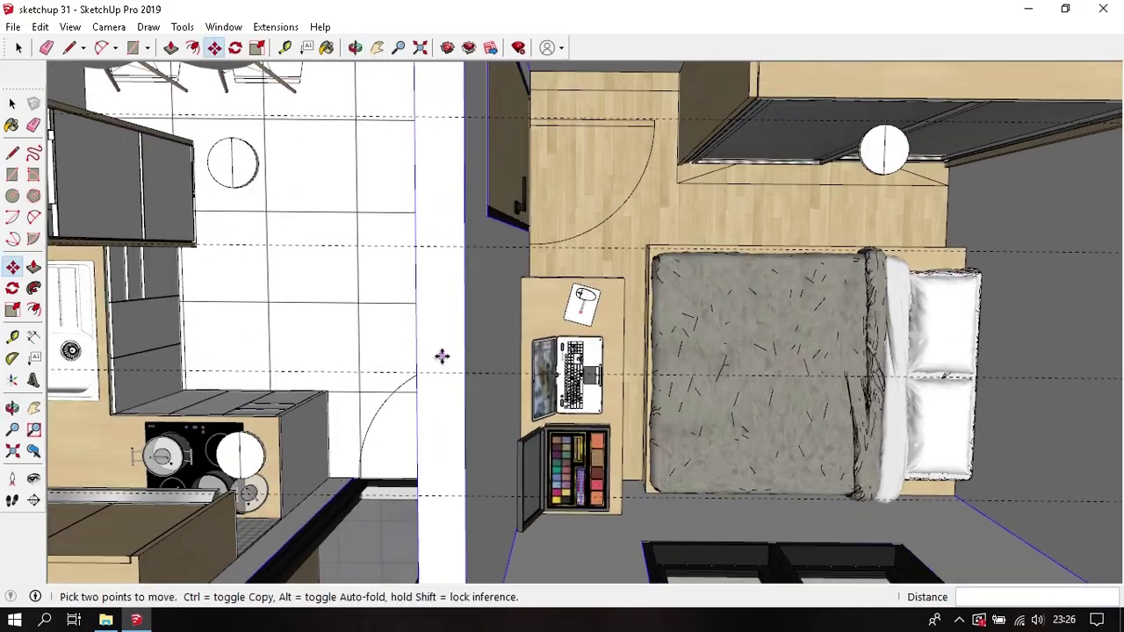
{"action": "key", "text": "t"}
{"action": "left_click", "coordinate": [417, 336]}
{"action": "left_click", "coordinate": [465, 337]}
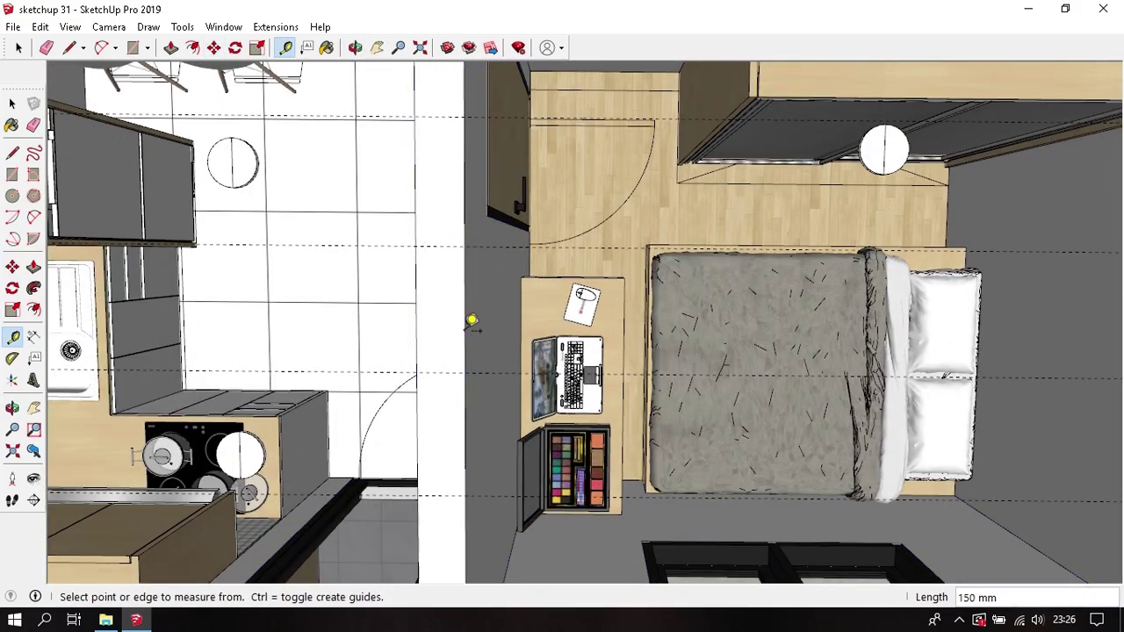
Step: Copy the guide line 300 mm in from the bedroom wall
{"action": "key", "text": "space"}
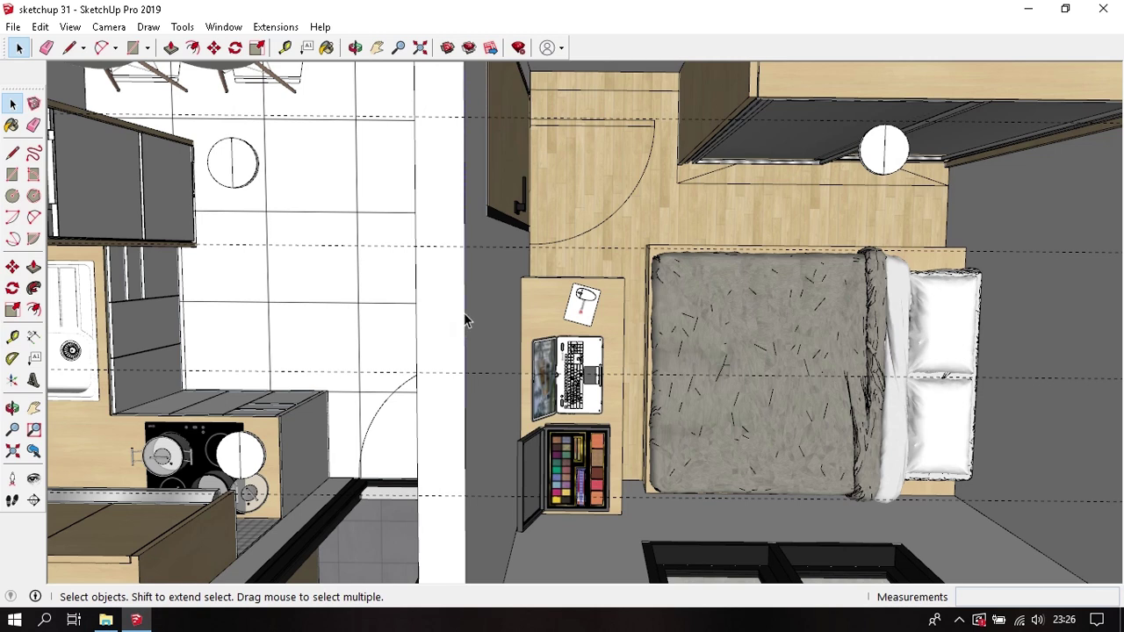
{"action": "key", "text": "m"}
{"action": "left_click", "coordinate": [464, 309]}
{"action": "key", "text": "ctrl"}
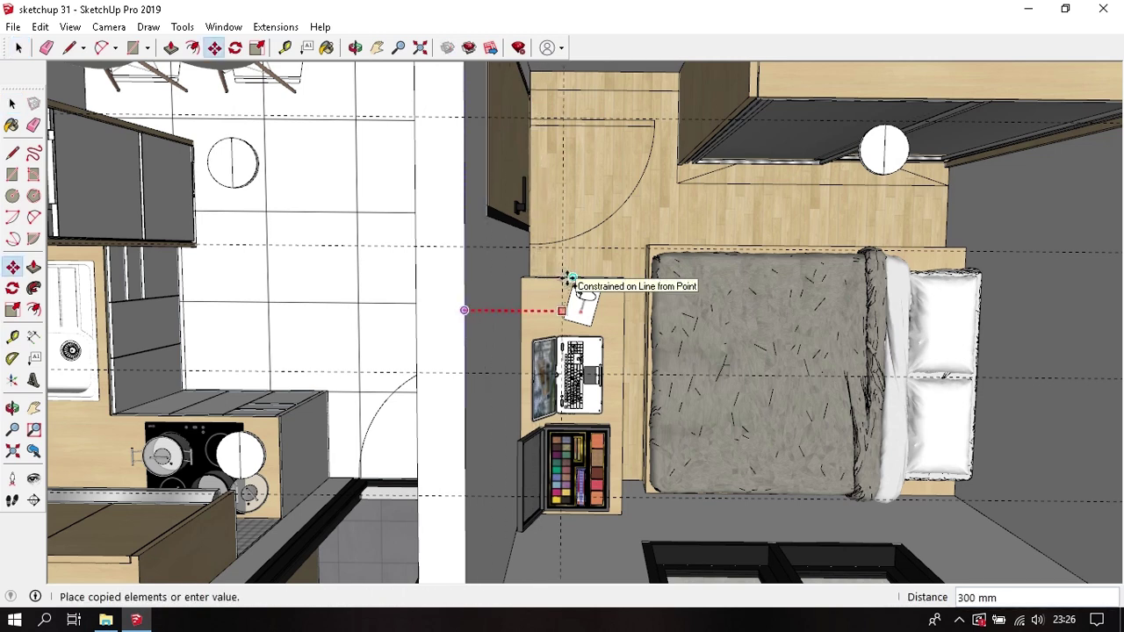
{"action": "left_click", "coordinate": [569, 279]}
{"action": "key", "text": "space"}
{"action": "mouse_move", "coordinate": [569, 279]}
{"action": "middle_mouse_down"}
{"action": "mouse_move", "coordinate": [396, 284]}
{"action": "mouse_move", "coordinate": [744, 365]}
{"action": "middle_mouse_up"}
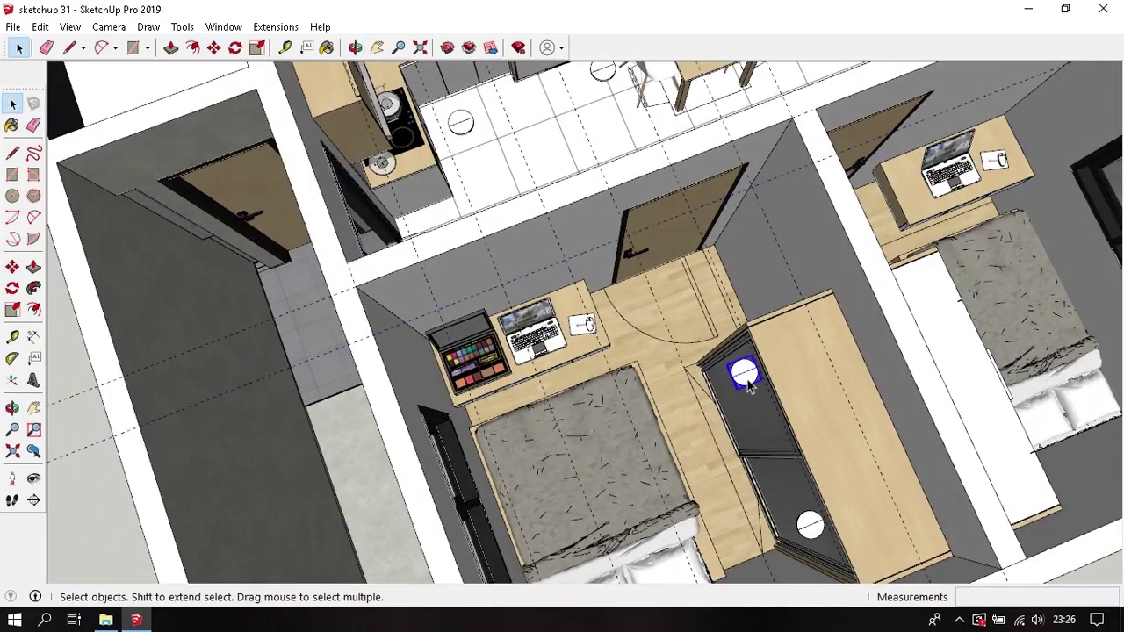
Step: Copy the round ceiling light onto the guide crossing above the desk
{"action": "scroll", "coordinate": [747, 385], "scroll_direction": "up", "scroll_amount": 3}
{"action": "key", "text": "m"}
{"action": "left_click", "coordinate": [745, 364]}
{"action": "key", "text": "ctrl"}
{"action": "scroll", "coordinate": [745, 365], "scroll_direction": "down", "scroll_amount": 2}
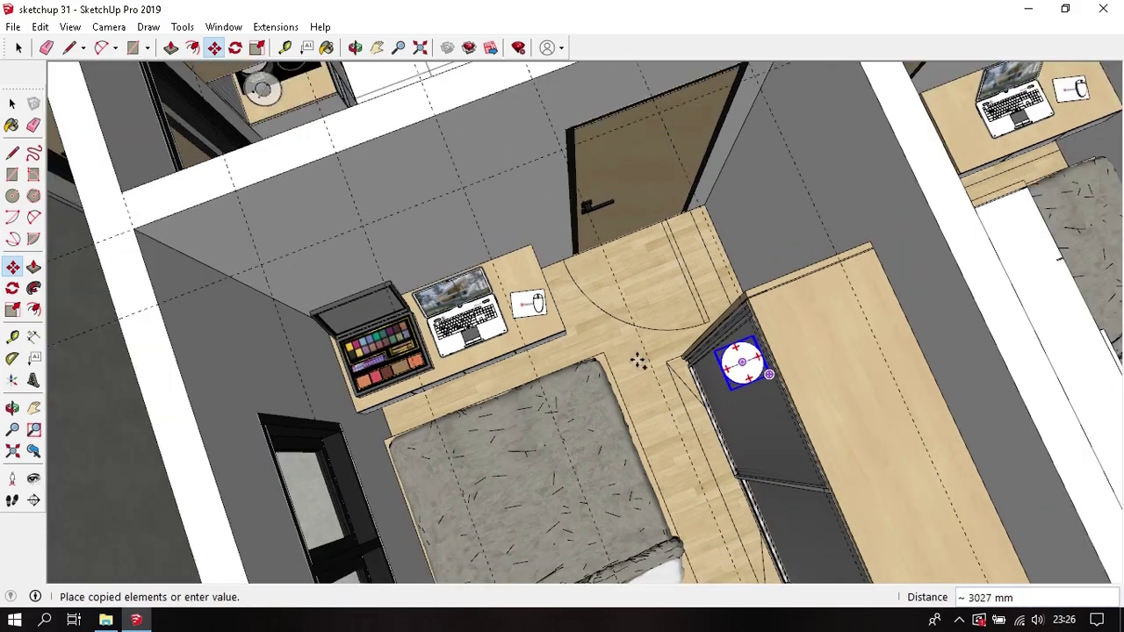
{"action": "middle_click_drag", "start_coordinate": [639, 359], "coordinate": [693, 384]}
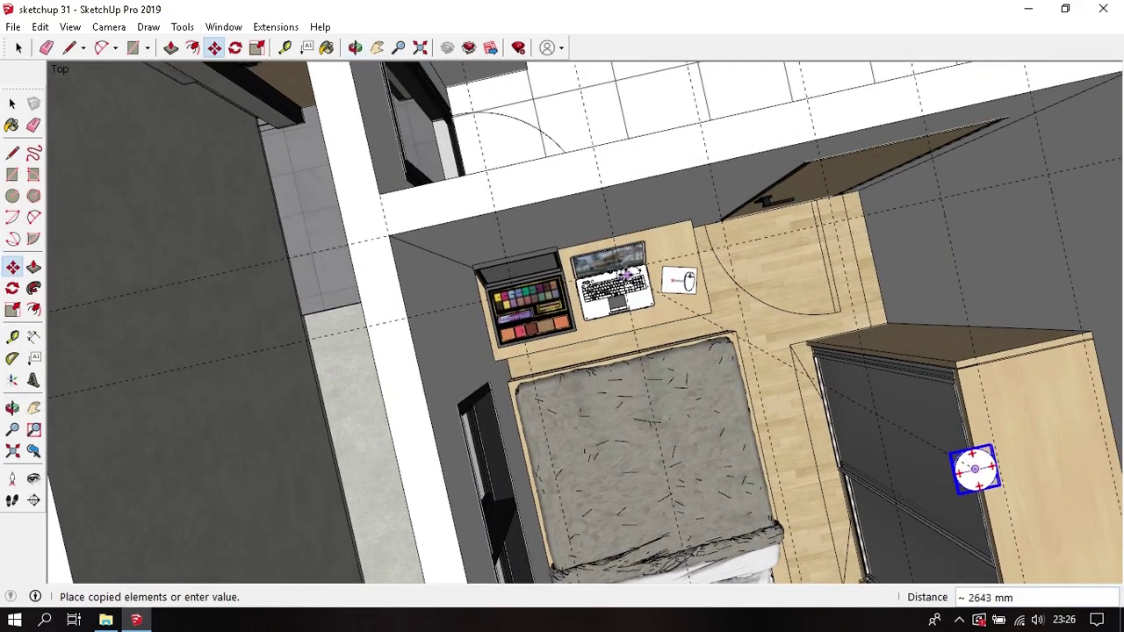
{"action": "middle_click_drag", "start_coordinate": [625, 275], "coordinate": [653, 151]}
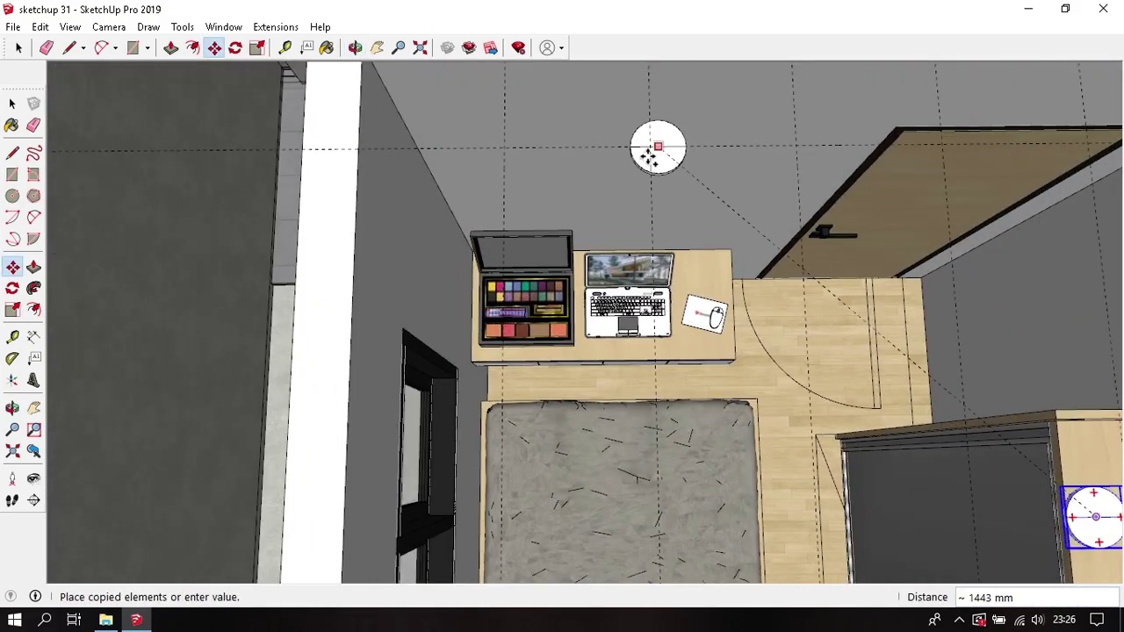
{"action": "left_click", "coordinate": [652, 148]}
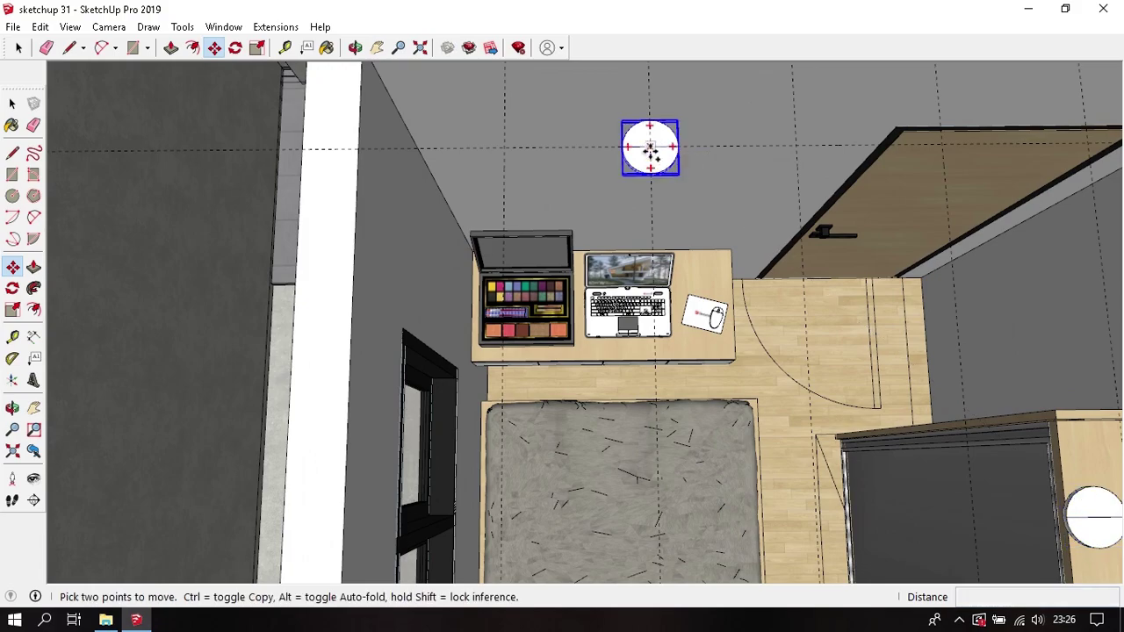
Step: Copy that light along the wall to the guide crossing in front of the door
{"action": "mouse_move", "coordinate": [652, 150]}
{"action": "middle_mouse_down"}
{"action": "mouse_move", "coordinate": [476, 188]}
{"action": "mouse_move", "coordinate": [373, 252]}
{"action": "middle_mouse_up"}
{"action": "key", "text": "m"}
{"action": "left_click", "coordinate": [372, 250]}
{"action": "key", "text": "ctrl"}
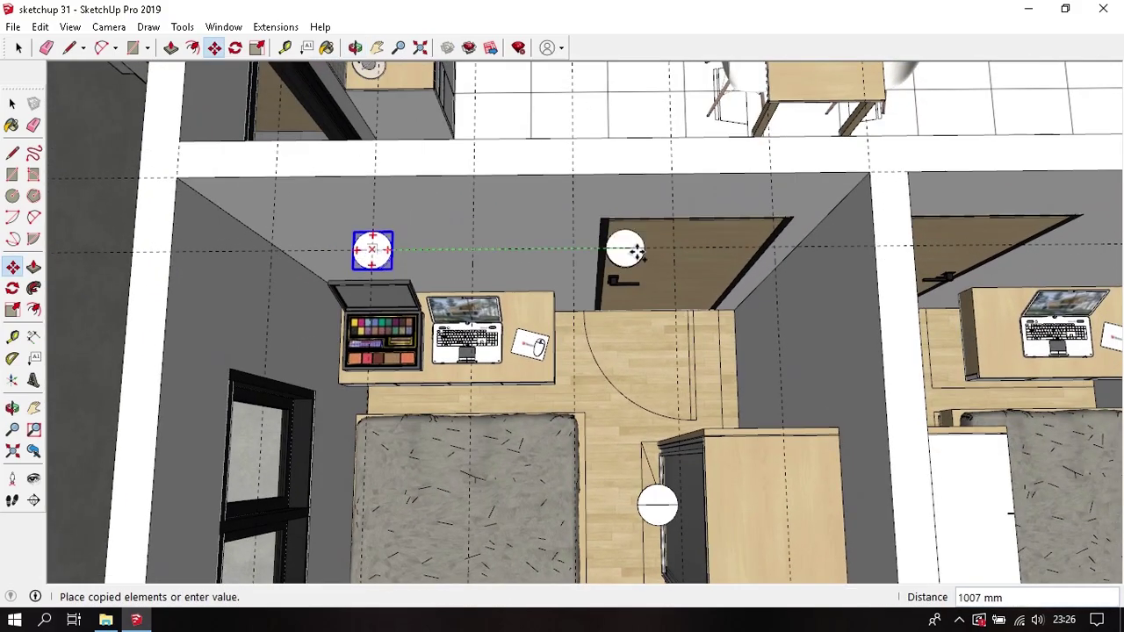
{"action": "left_click", "coordinate": [681, 248]}
{"action": "key", "text": "space"}
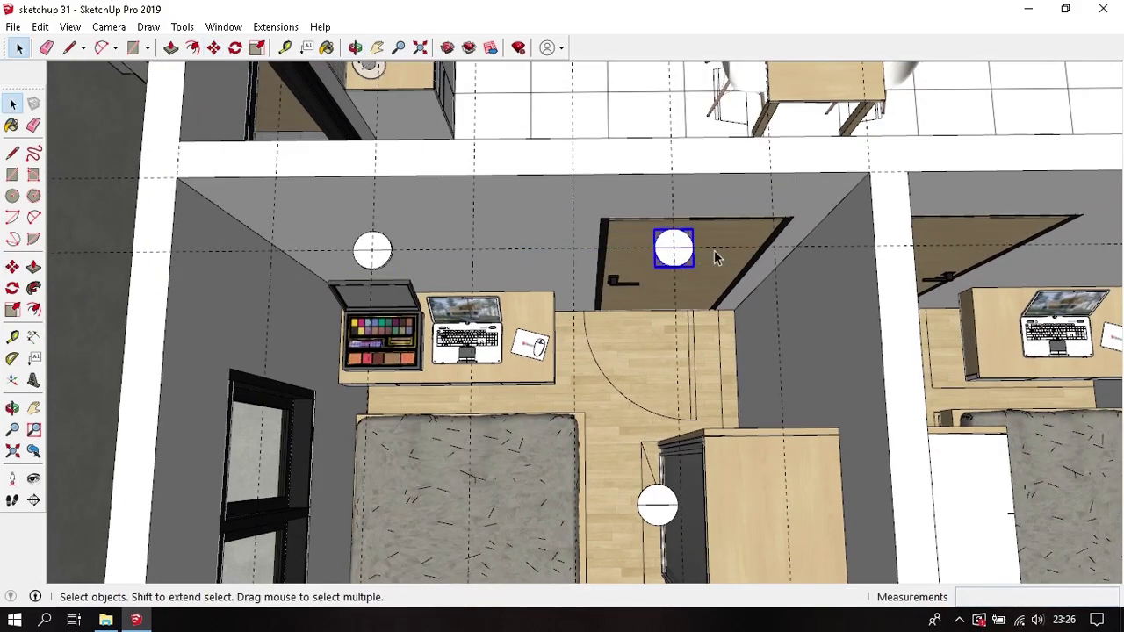
{"action": "scroll", "coordinate": [714, 250], "scroll_direction": "down", "scroll_amount": 3}
{"action": "scroll", "coordinate": [226, 247], "scroll_direction": "down", "scroll_amount": 3}
{"action": "middle_click_drag", "start_coordinate": [227, 248], "coordinate": [72, 123]}
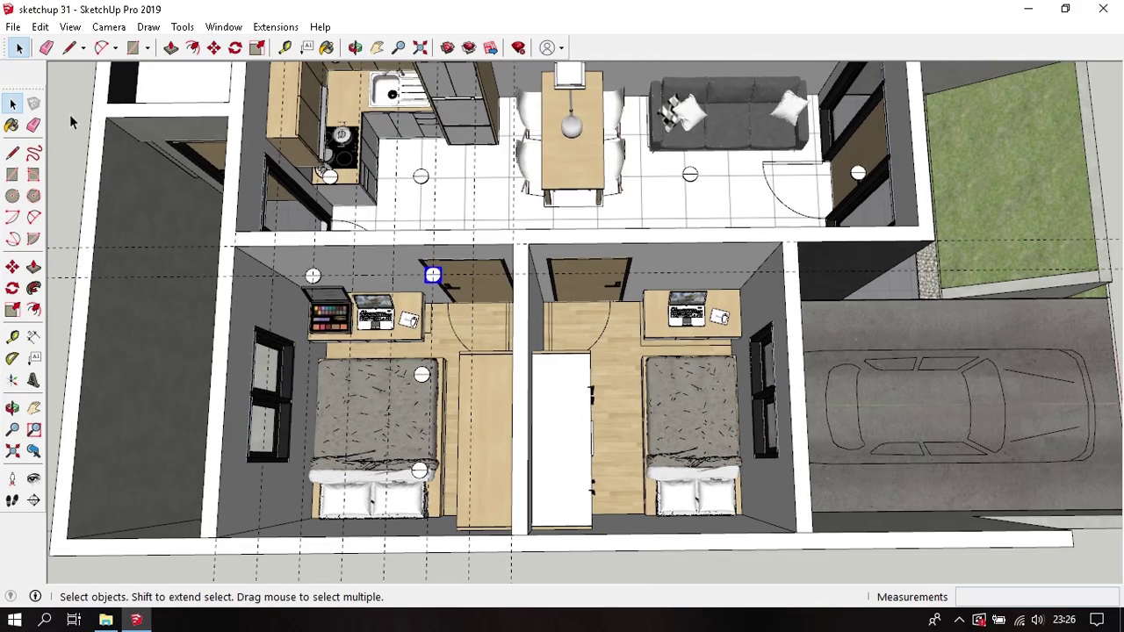
{"action": "scroll", "coordinate": [497, 238], "scroll_direction": "up", "scroll_amount": 2}
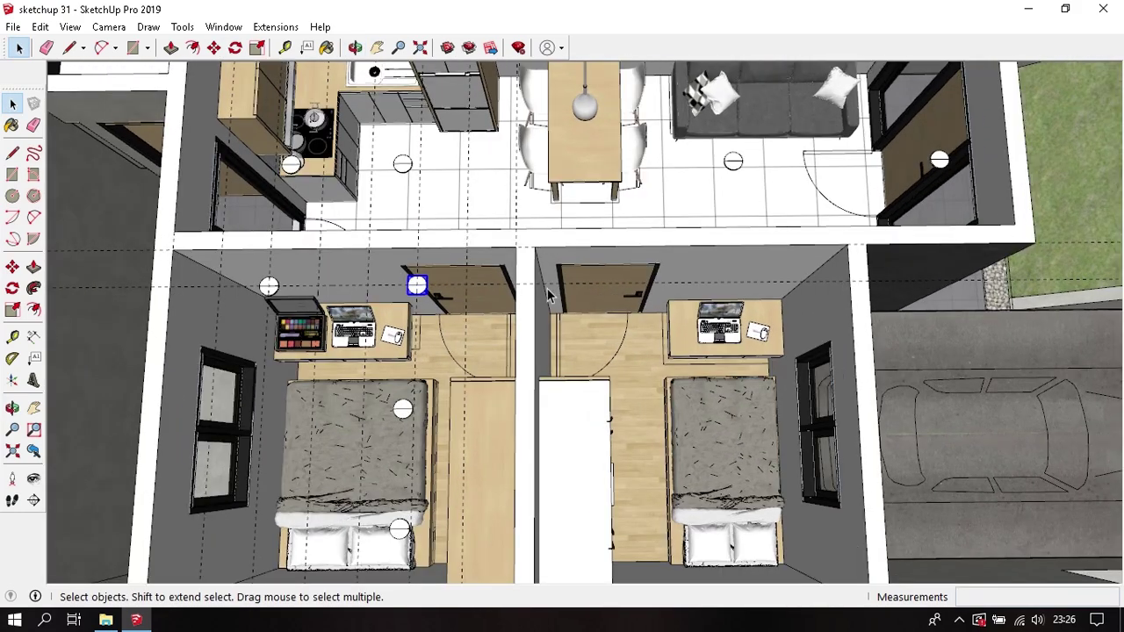
{"action": "scroll", "coordinate": [546, 299], "scroll_direction": "up", "scroll_amount": 2}
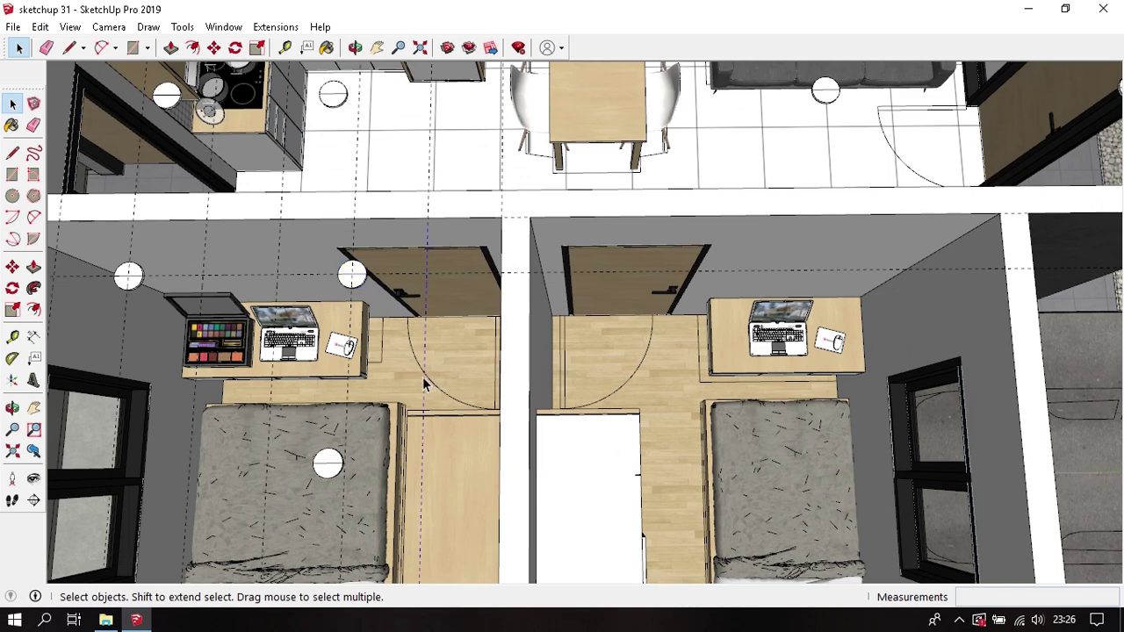
Step: Copy a guide line to the far wall corner and array it into seven evenly spaced guides
{"action": "key", "text": "m"}
{"action": "left_click", "coordinate": [428, 218]}
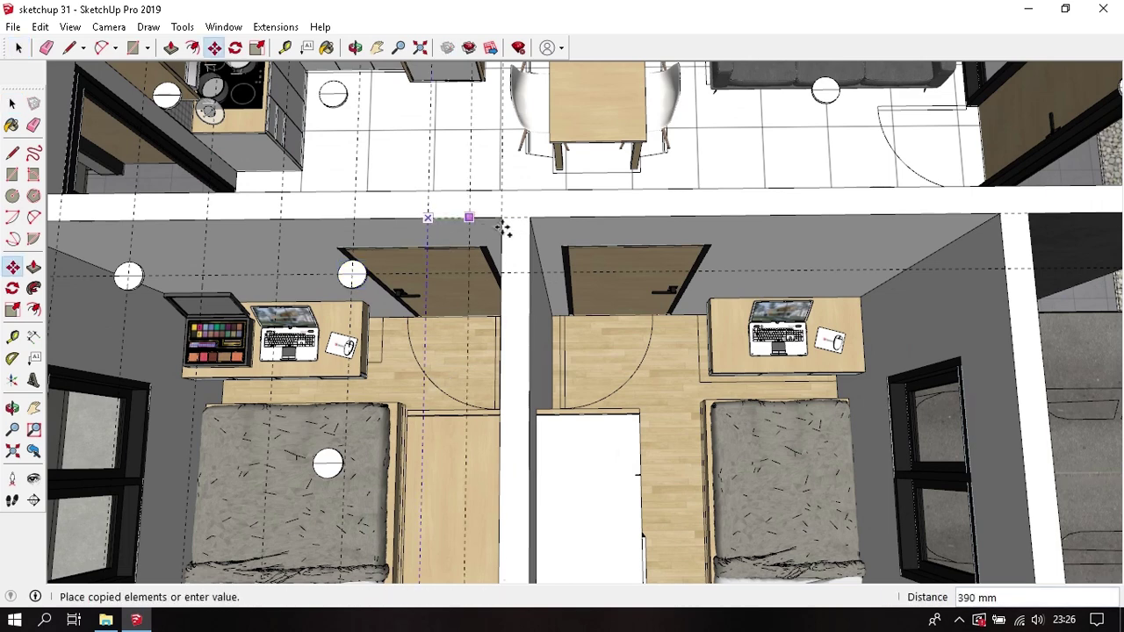
{"action": "left_click", "coordinate": [532, 218]}
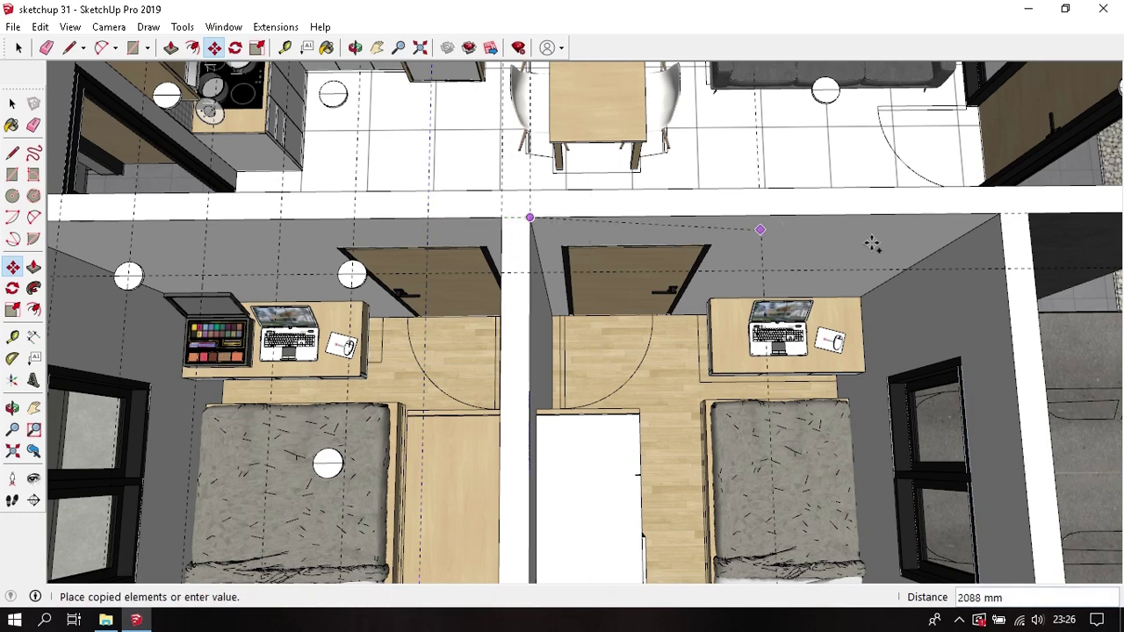
{"action": "left_click", "coordinate": [999, 214]}
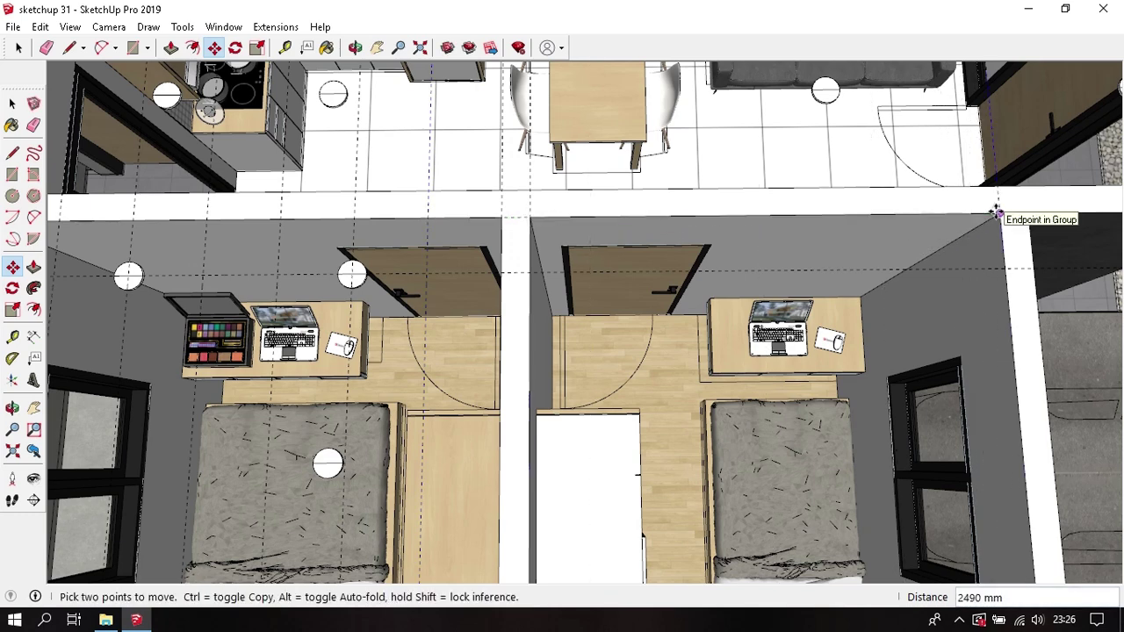
{"action": "key", "text": "Return"}
{"action": "key", "text": "space"}
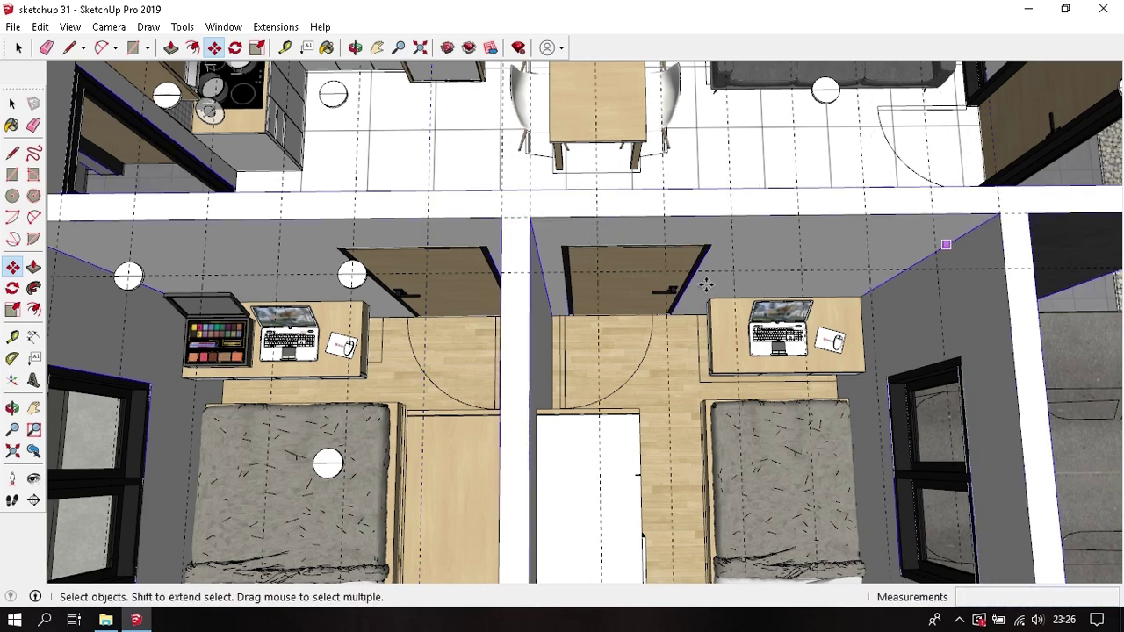
Step: Copy the ceiling light by the left door to the right bedroom door
{"action": "left_click", "coordinate": [353, 276]}
{"action": "scroll", "coordinate": [360, 276], "scroll_direction": "up", "scroll_amount": 1}
{"action": "scroll", "coordinate": [358, 274], "scroll_direction": "up", "scroll_amount": 1}
{"action": "key", "text": "m"}
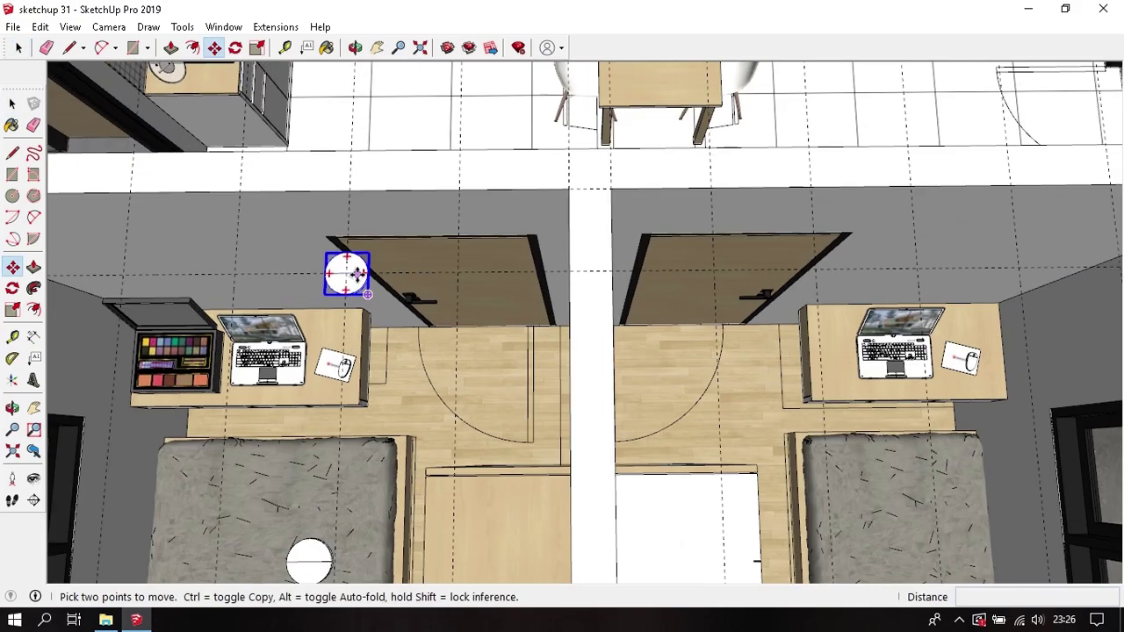
{"action": "key", "text": "ctrl"}
{"action": "left_click", "coordinate": [349, 274]}
{"action": "scroll", "coordinate": [349, 274], "scroll_direction": "down", "scroll_amount": 1}
{"action": "scroll", "coordinate": [602, 269], "scroll_direction": "down", "scroll_amount": 1}
{"action": "scroll", "coordinate": [648, 269], "scroll_direction": "down", "scroll_amount": 1}
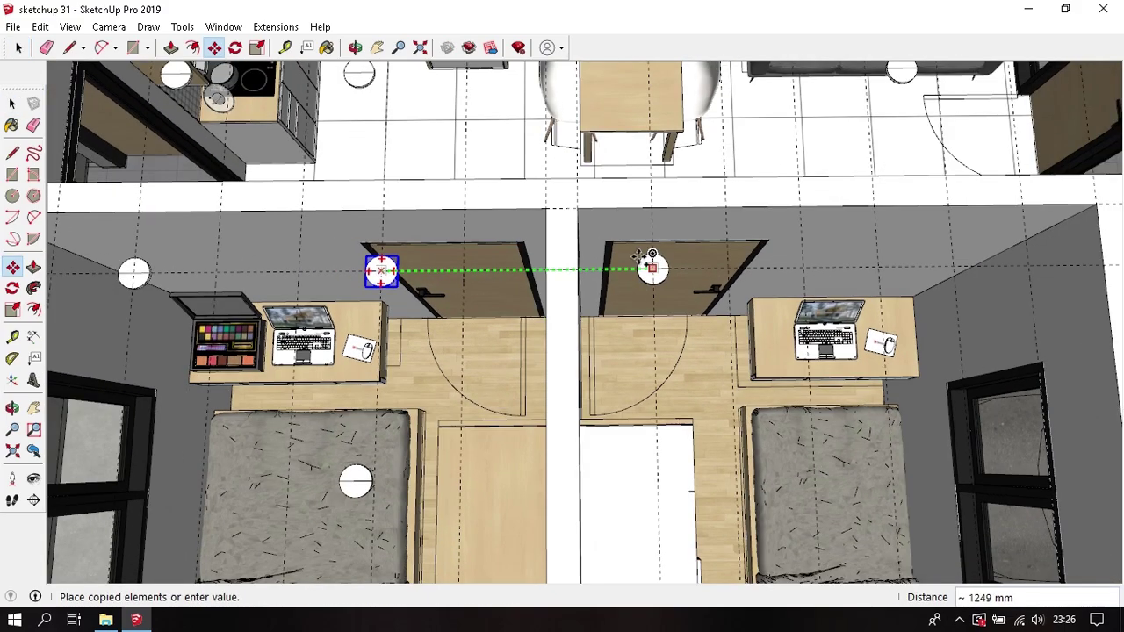
{"action": "scroll", "coordinate": [593, 268], "scroll_direction": "down", "scroll_amount": 1}
{"action": "scroll", "coordinate": [720, 267], "scroll_direction": "up", "scroll_amount": 2}
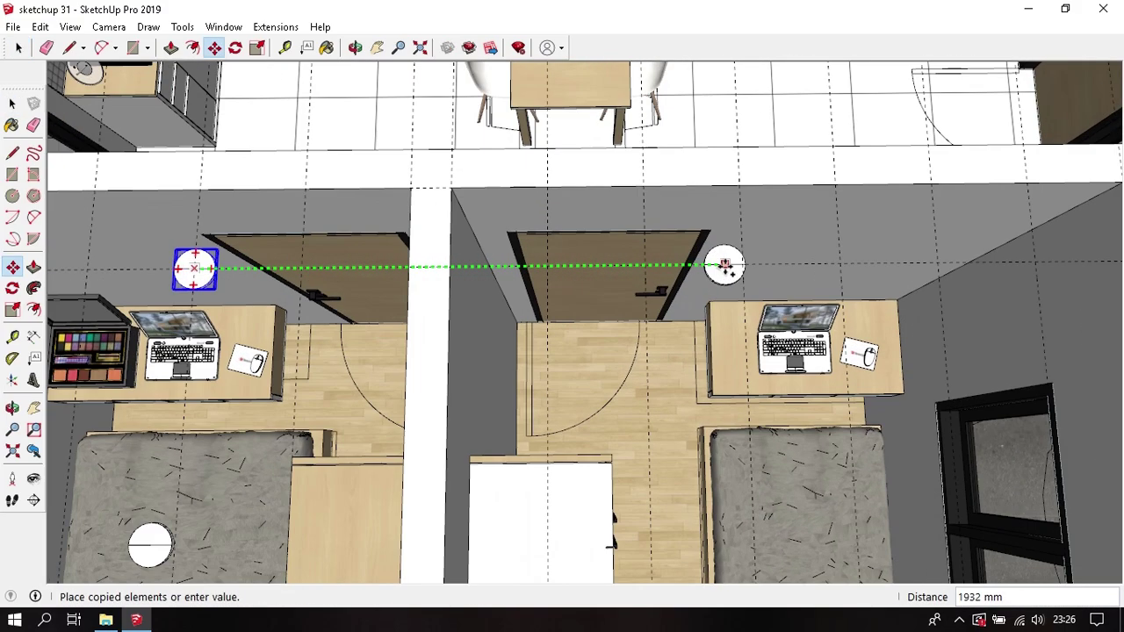
{"action": "left_click", "coordinate": [646, 186]}
Step: Copy that light onto the next guide crossing to the right
{"action": "left_click", "coordinate": [642, 186]}
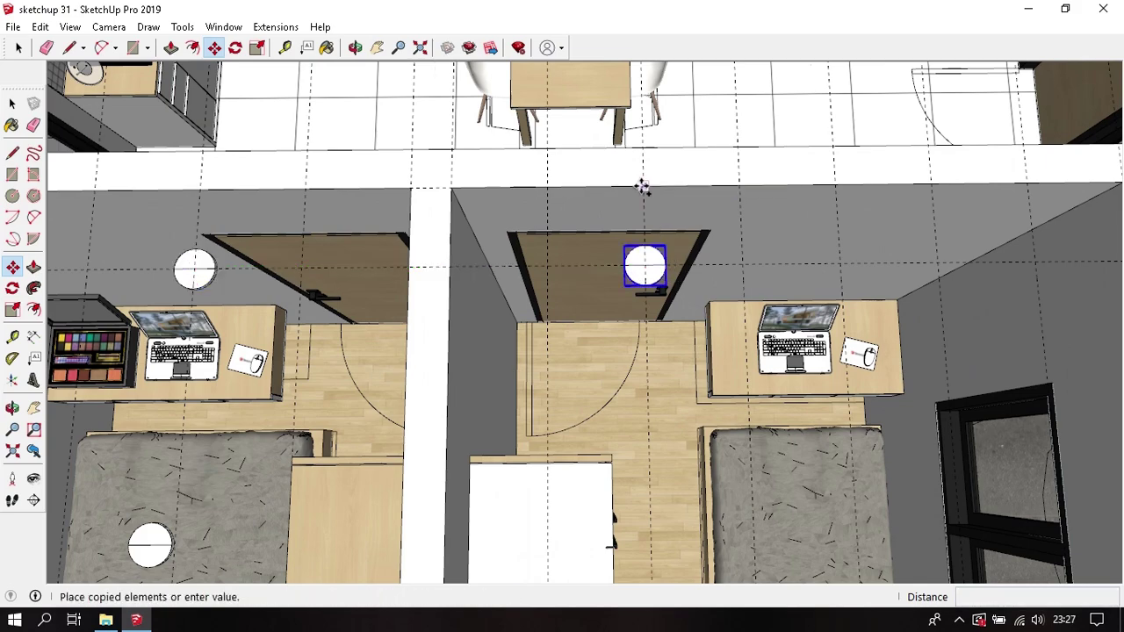
{"action": "scroll", "coordinate": [642, 184], "scroll_direction": "down", "scroll_amount": 2}
{"action": "scroll", "coordinate": [842, 187], "scroll_direction": "up", "scroll_amount": 1}
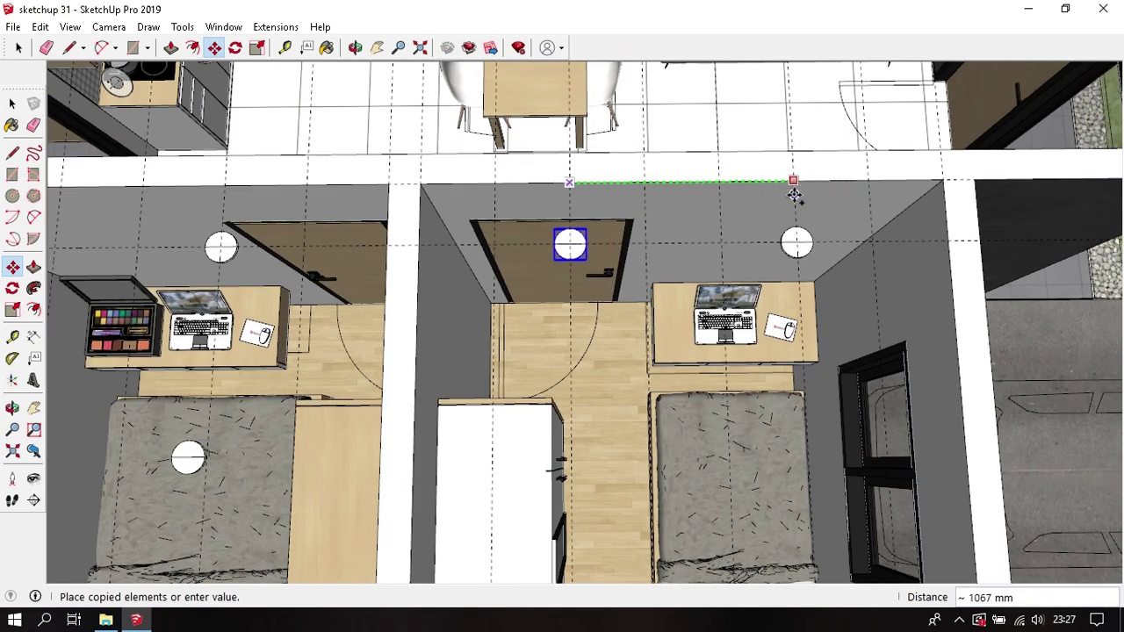
{"action": "left_click", "coordinate": [794, 183]}
{"action": "mouse_move", "coordinate": [794, 188]}
{"action": "middle_mouse_down"}
{"action": "mouse_move", "coordinate": [747, 196]}
{"action": "mouse_move", "coordinate": [663, 288]}
{"action": "mouse_move", "coordinate": [673, 316]}
{"action": "middle_mouse_up"}
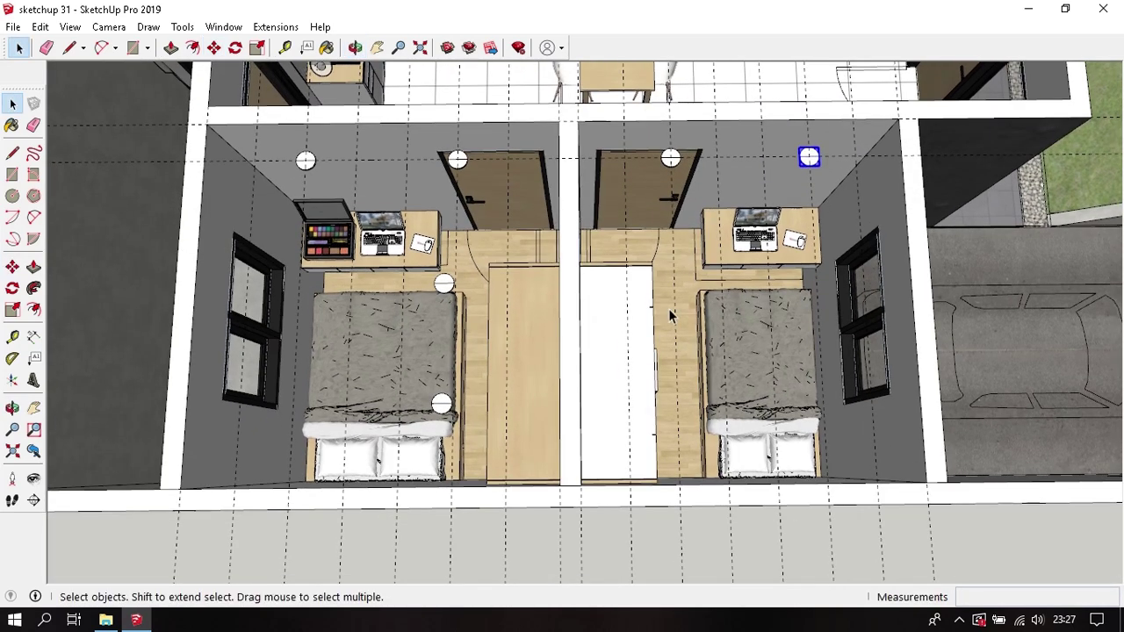
{"action": "scroll", "coordinate": [527, 304], "scroll_direction": "up", "scroll_amount": 2}
Step: Delete all guide lines using Edit > Delete Guides
{"action": "left_click", "coordinate": [41, 26]}
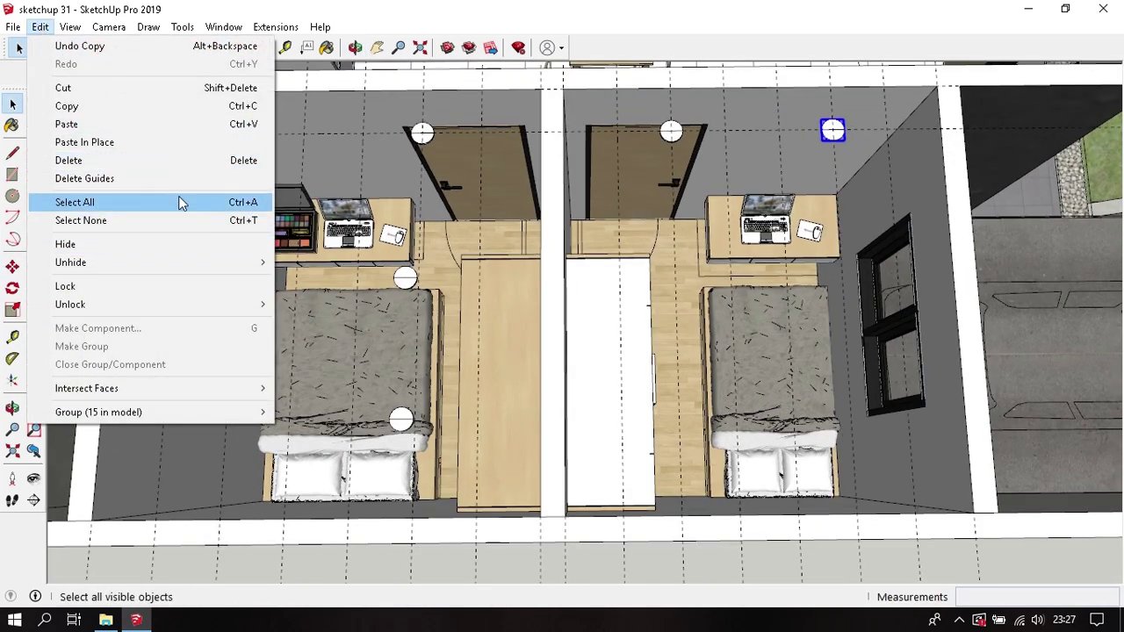
{"action": "left_click", "coordinate": [84, 178]}
{"action": "middle_click_drag", "start_coordinate": [615, 316], "coordinate": [542, 307]}
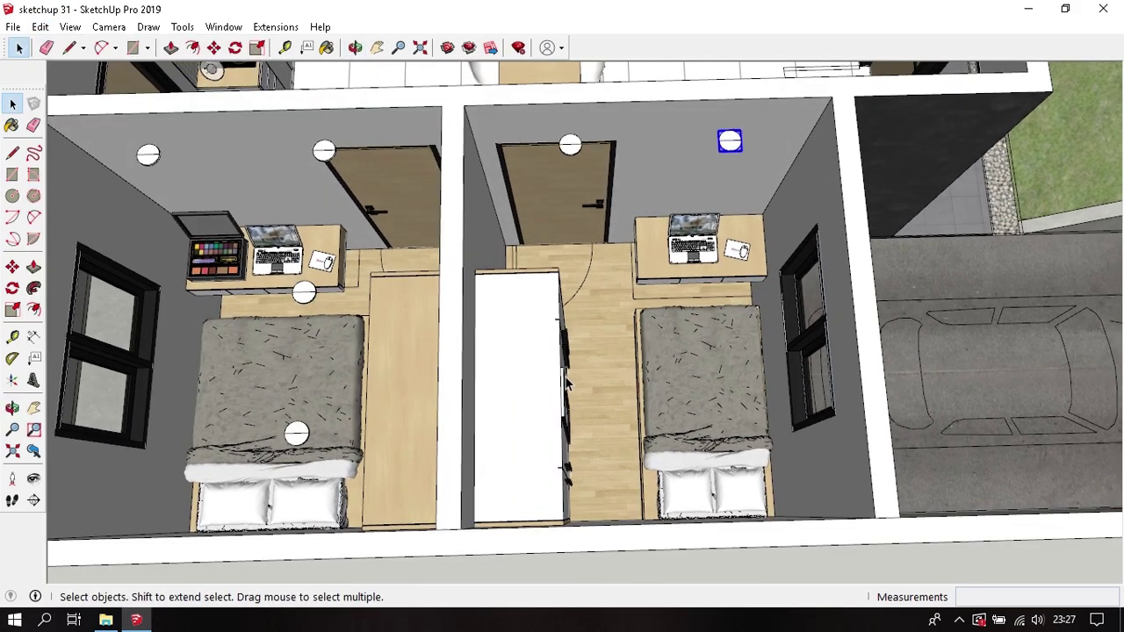
{"action": "scroll", "coordinate": [466, 415], "scroll_direction": "up", "scroll_amount": 1}
{"action": "scroll", "coordinate": [467, 415], "scroll_direction": "up", "scroll_amount": 1}
Step: Start a guide measurement at the wall edge, then cancel it
{"action": "key", "text": "t"}
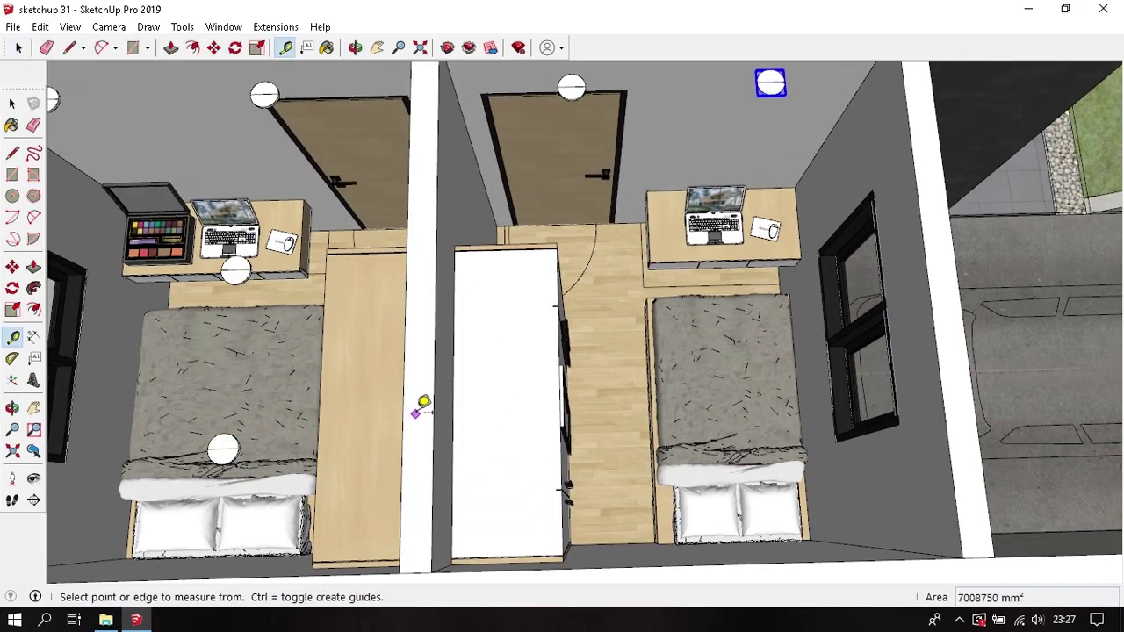
{"action": "left_click", "coordinate": [401, 418]}
{"action": "key", "text": "space"}
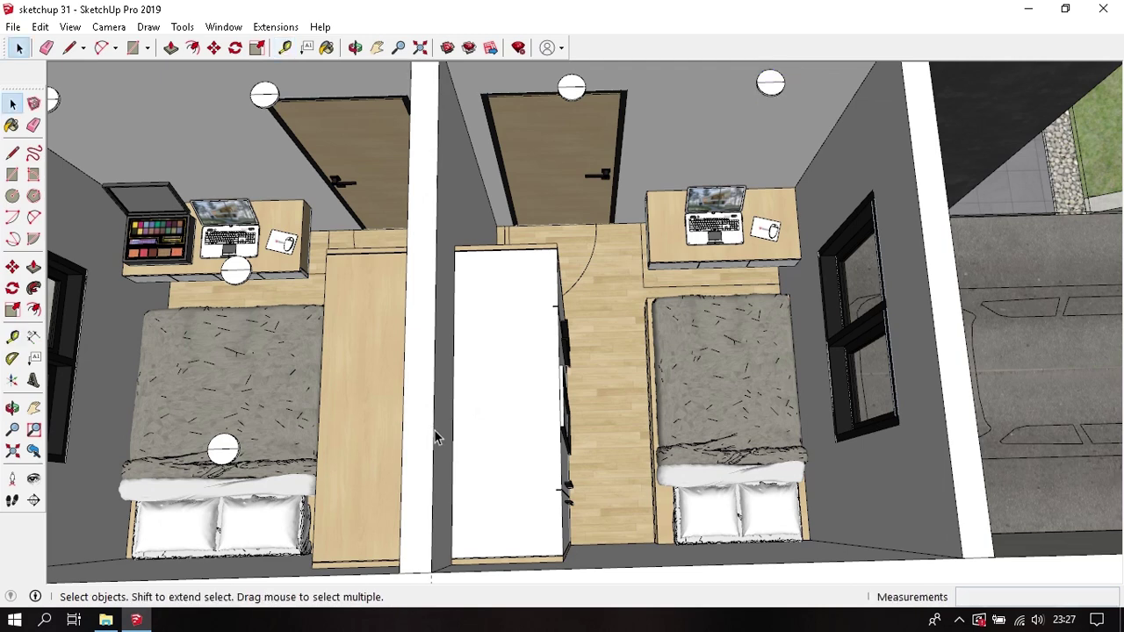
{"action": "key", "text": "m"}
{"action": "key", "text": "space"}
{"action": "scroll", "coordinate": [436, 437], "scroll_direction": "down", "scroll_amount": 2}
{"action": "scroll", "coordinate": [439, 380], "scroll_direction": "down", "scroll_amount": 2}
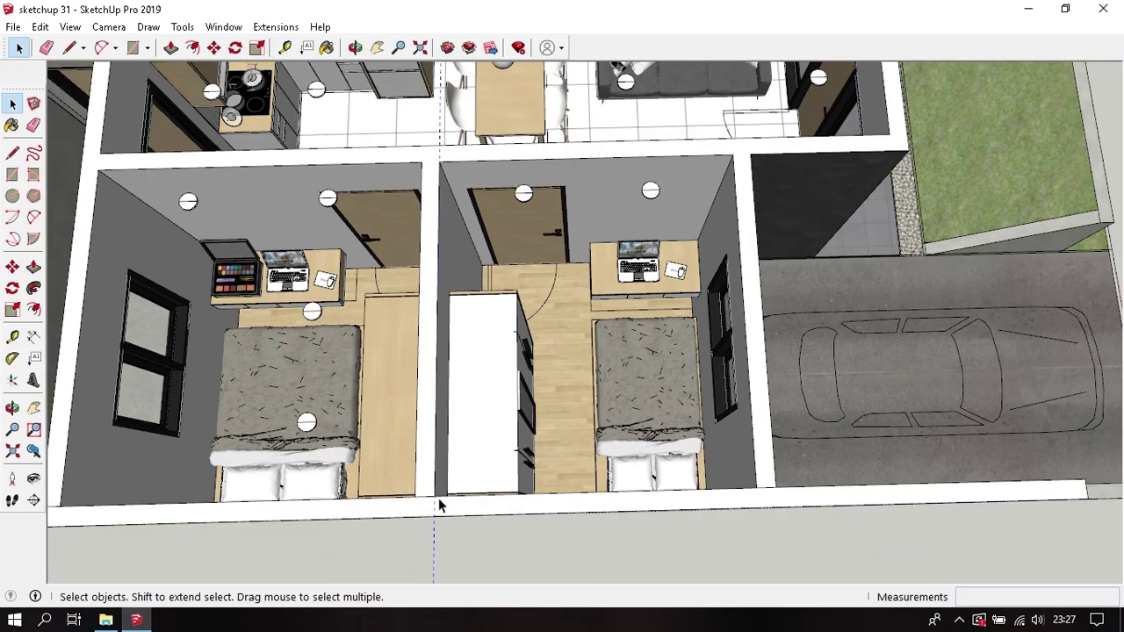
Step: Orbit and zoom to a steep top-down view over the beds
{"action": "key", "text": "m"}
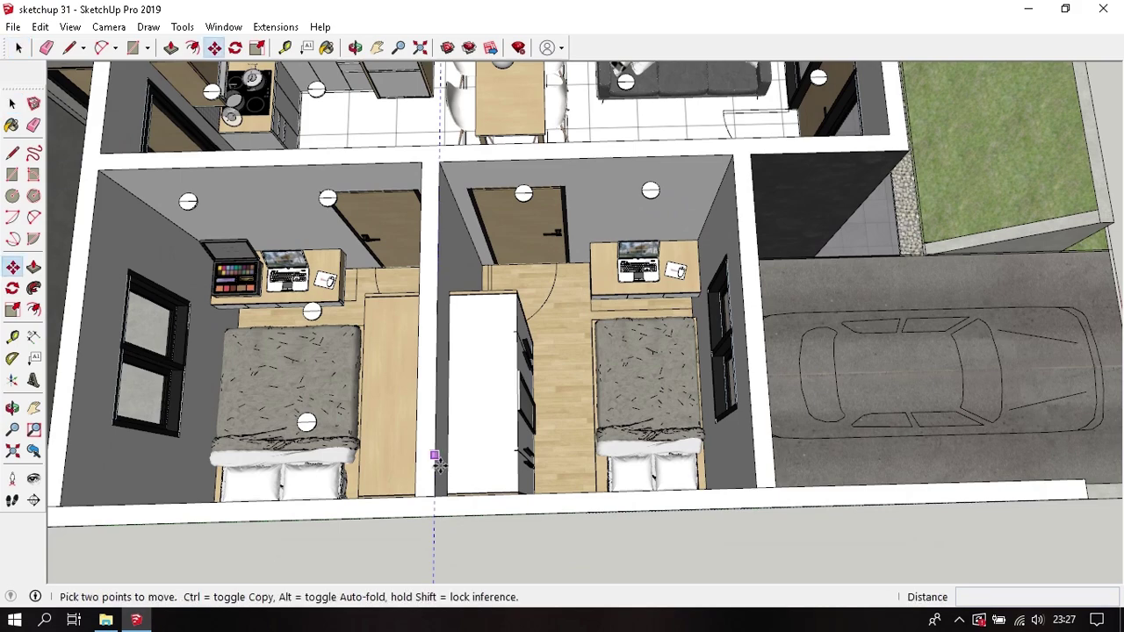
{"action": "mouse_move", "coordinate": [446, 462]}
{"action": "middle_mouse_down"}
{"action": "mouse_move", "coordinate": [500, 290]}
{"action": "mouse_move", "coordinate": [501, 371]}
{"action": "middle_mouse_up"}
{"action": "scroll", "coordinate": [497, 444], "scroll_direction": "up", "scroll_amount": 2}
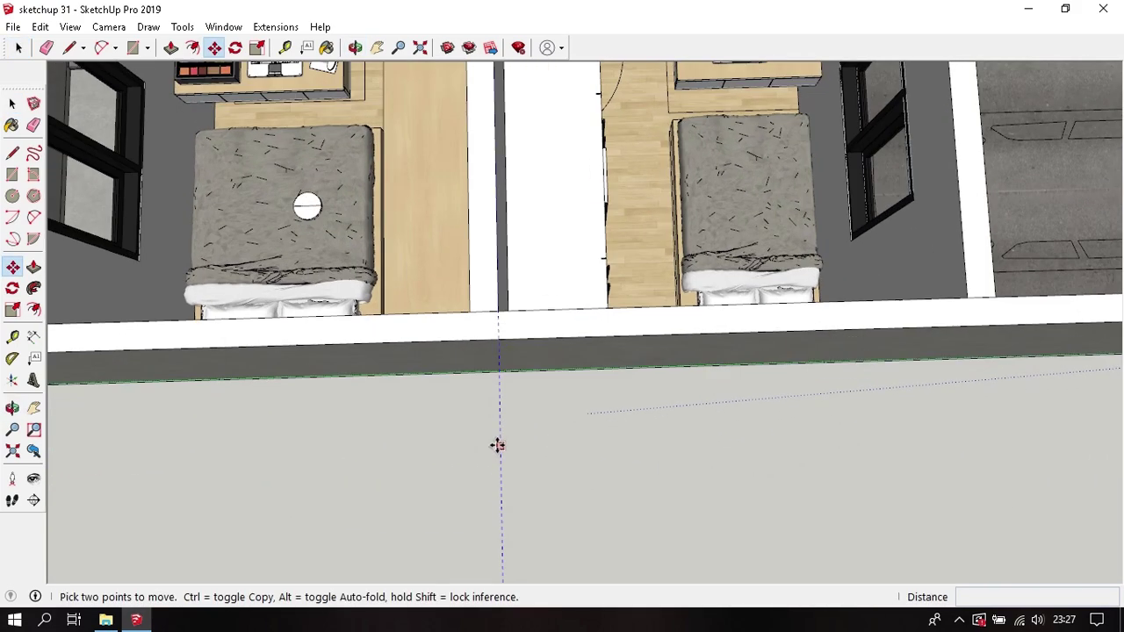
{"action": "key", "text": "space"}
{"action": "scroll", "coordinate": [517, 375], "scroll_direction": "up", "scroll_amount": 2}
{"action": "scroll", "coordinate": [501, 383], "scroll_direction": "up", "scroll_amount": 2}
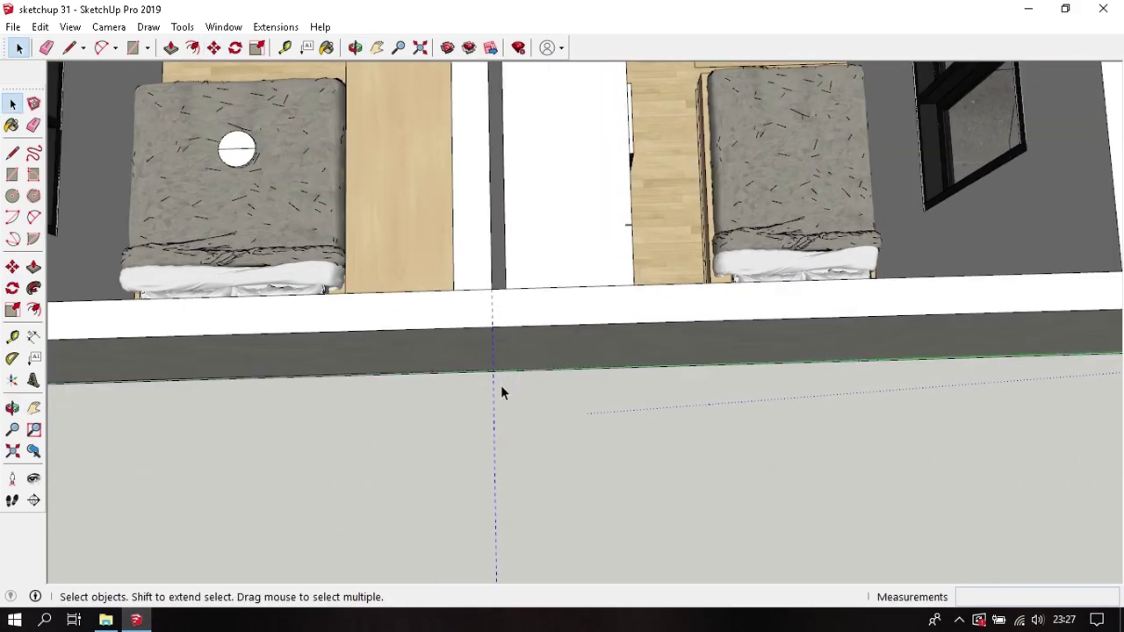
{"action": "middle_click_drag", "start_coordinate": [501, 303], "coordinate": [456, 420]}
Step: Copy the vertical guide to the wardrobe corner and again into the right bedroom
{"action": "key", "text": "m"}
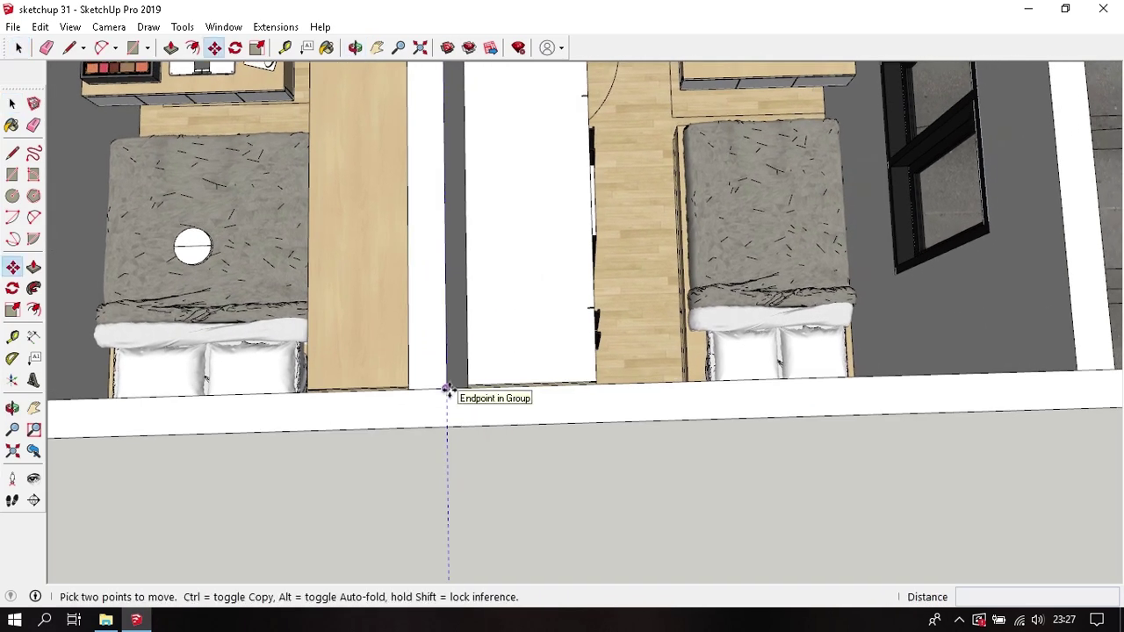
{"action": "left_click", "coordinate": [446, 387], "text": "ctrl"}
{"action": "mouse_move", "coordinate": [448, 391]}
{"action": "middle_mouse_down"}
{"action": "mouse_move", "coordinate": [474, 389]}
{"action": "mouse_move", "coordinate": [494, 413]}
{"action": "middle_mouse_up"}
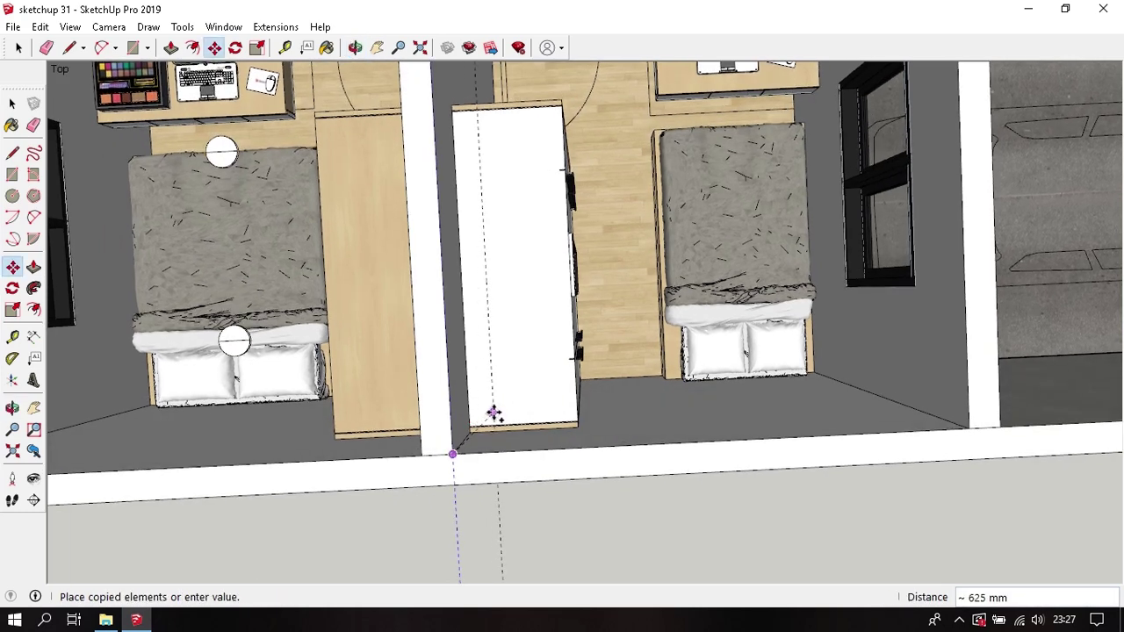
{"action": "scroll", "coordinate": [494, 414], "scroll_direction": "up", "scroll_amount": 2}
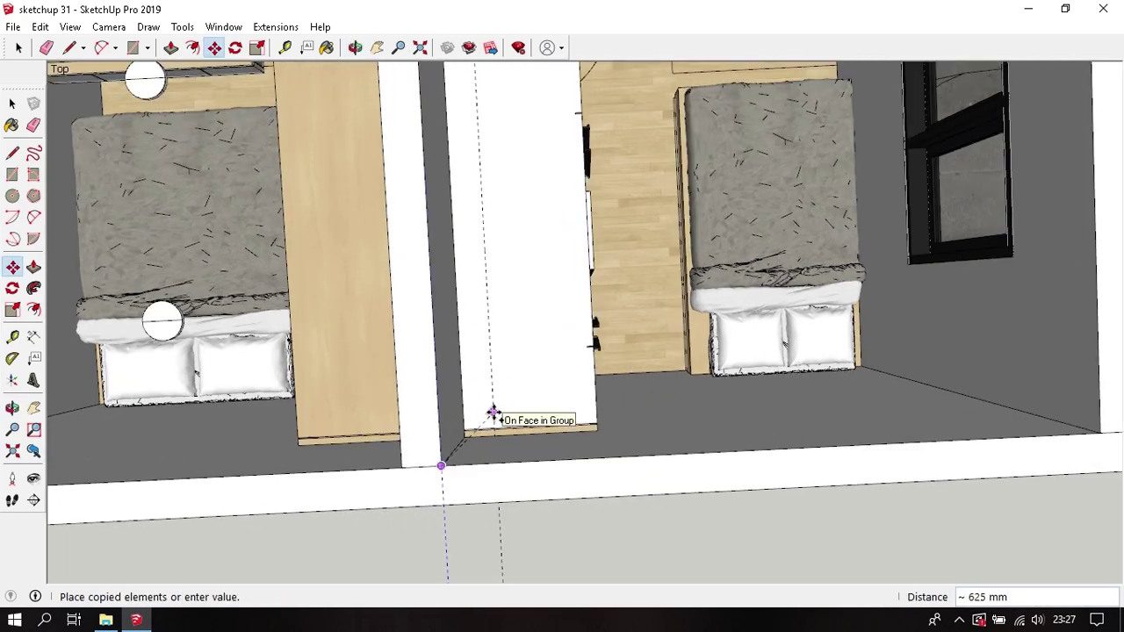
{"action": "left_click", "coordinate": [599, 426]}
{"action": "left_click", "coordinate": [598, 425], "text": "ctrl"}
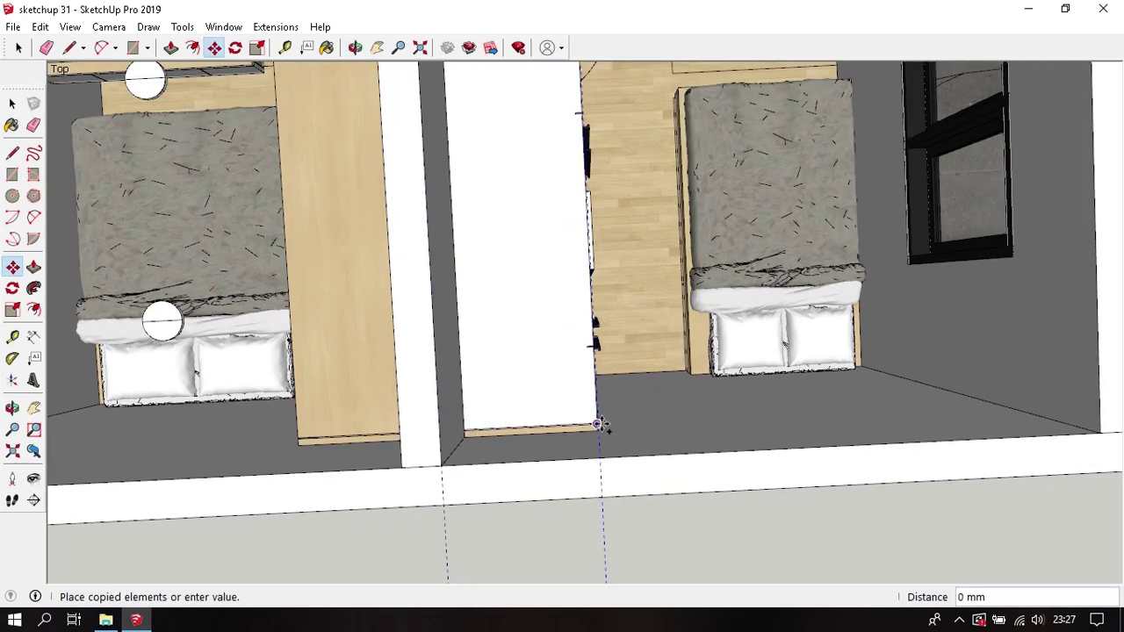
{"action": "left_click", "coordinate": [691, 376]}
{"action": "type", "text": "/2"}
{"action": "key", "text": "Return"}
{"action": "scroll", "coordinate": [691, 376], "scroll_direction": "down", "scroll_amount": 5}
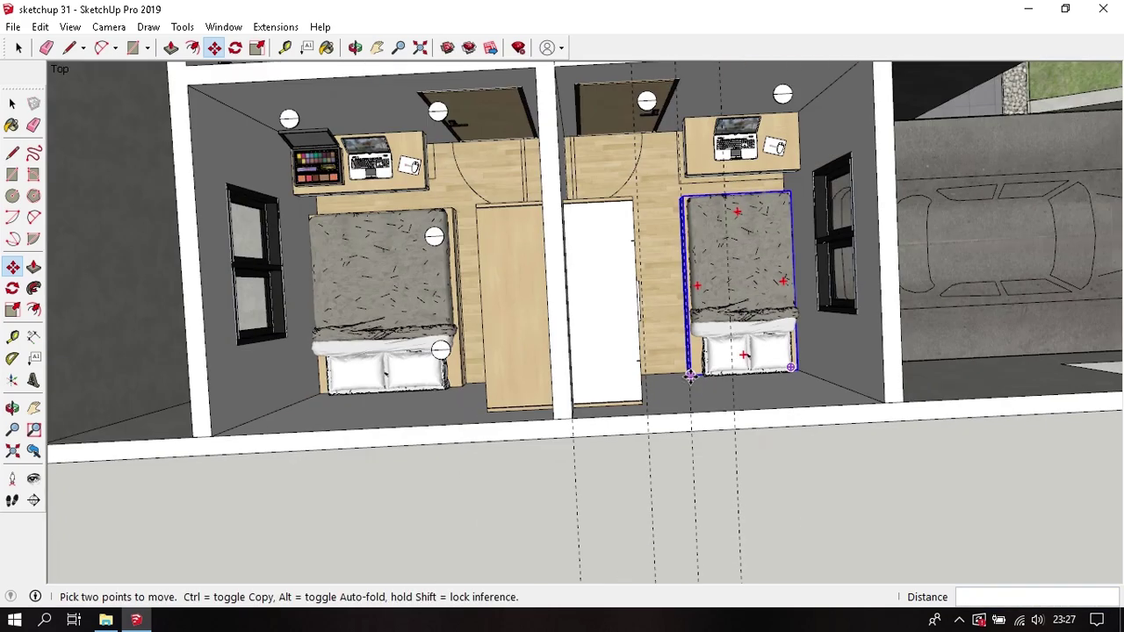
{"action": "middle_click_drag", "start_coordinate": [481, 359], "coordinate": [505, 299]}
{"action": "key", "text": "space"}
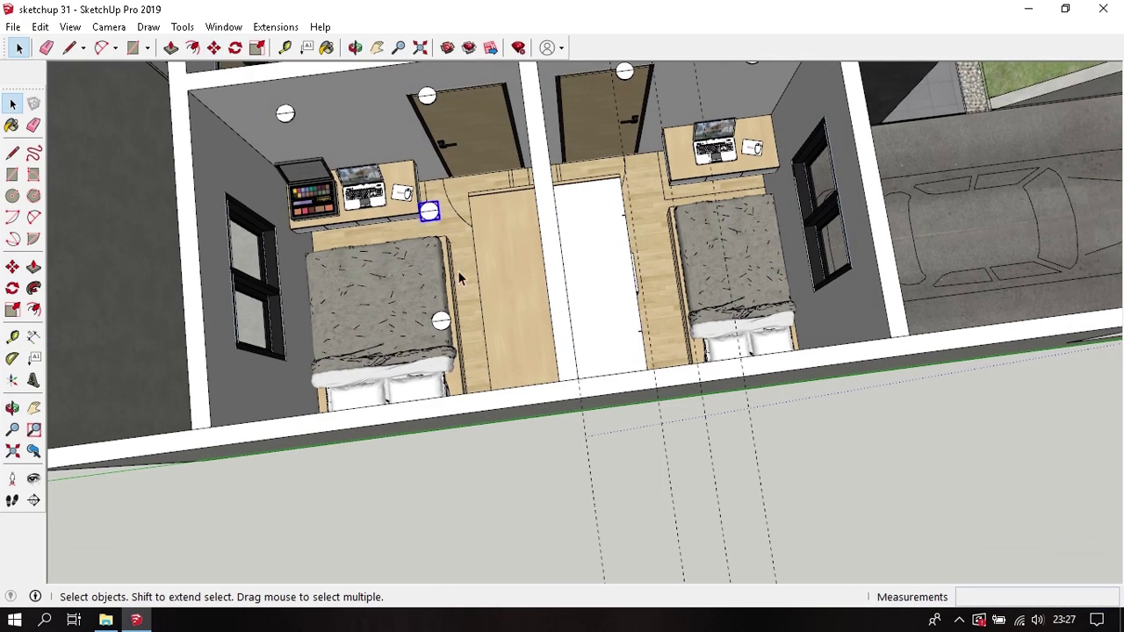
Step: Copy the ceiling light above the left bed onto the right bed
{"action": "left_click", "coordinate": [442, 322], "text": "shift"}
{"action": "scroll", "coordinate": [442, 322], "scroll_direction": "up", "scroll_amount": 3}
{"action": "scroll", "coordinate": [434, 320], "scroll_direction": "up", "scroll_amount": 2}
{"action": "key", "text": "m"}
{"action": "scroll", "coordinate": [426, 318], "scroll_direction": "up", "scroll_amount": 2}
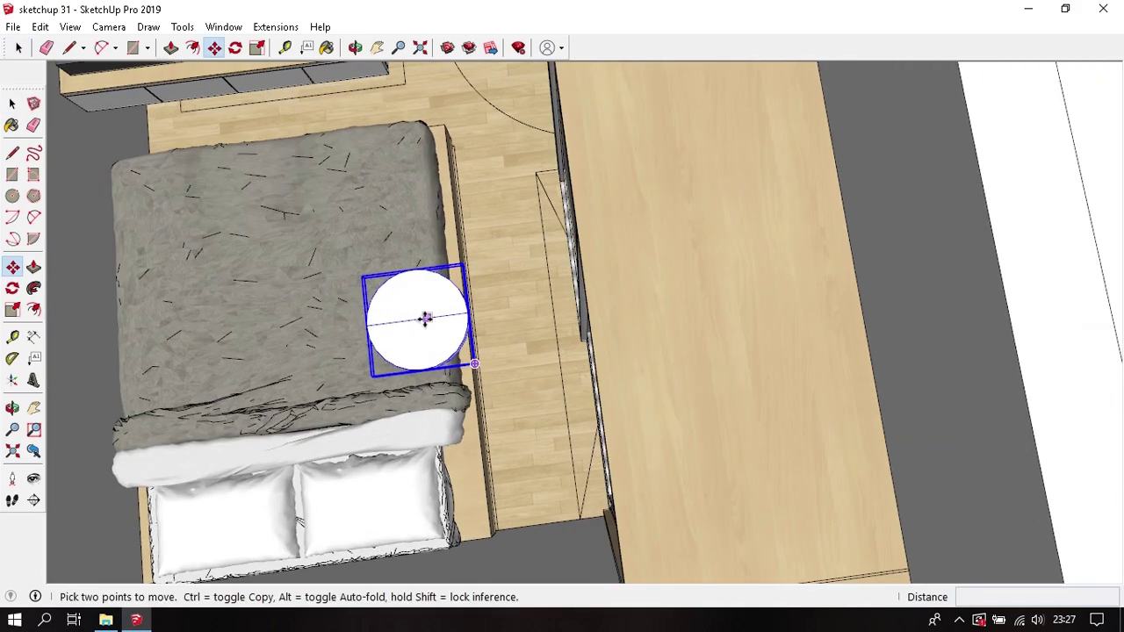
{"action": "key", "text": "ctrl"}
{"action": "left_click", "coordinate": [417, 322]}
{"action": "scroll", "coordinate": [414, 319], "scroll_direction": "down", "scroll_amount": 2}
{"action": "scroll", "coordinate": [419, 321], "scroll_direction": "down", "scroll_amount": 3}
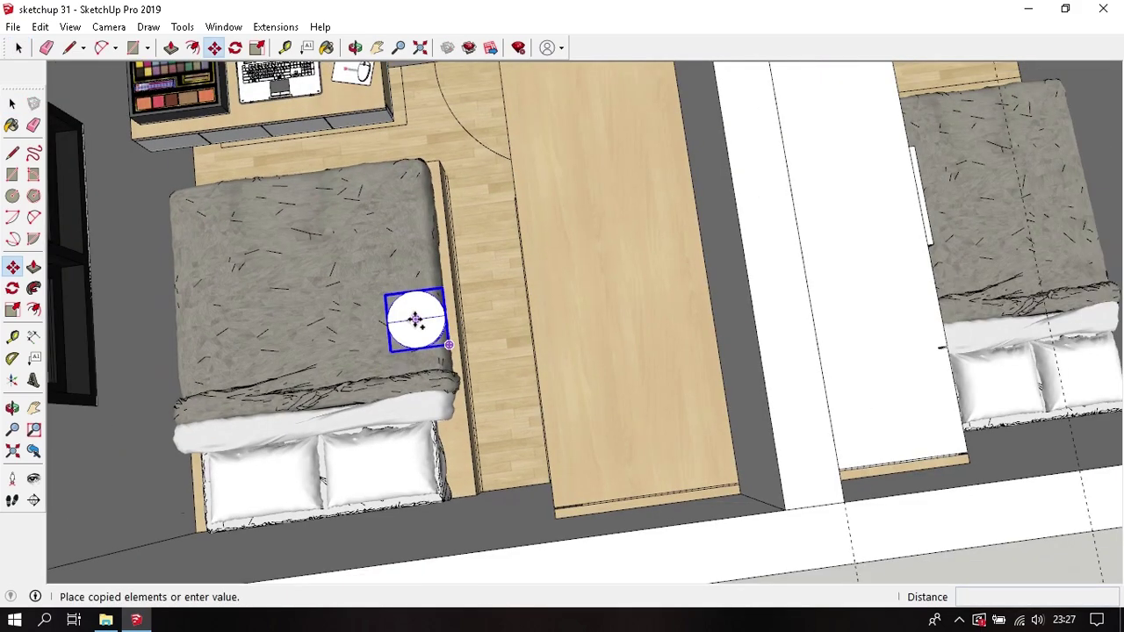
{"action": "mouse_move", "coordinate": [419, 322]}
{"action": "middle_mouse_down"}
{"action": "mouse_move", "coordinate": [359, 319]}
{"action": "mouse_move", "coordinate": [642, 401]}
{"action": "middle_mouse_up"}
{"action": "scroll", "coordinate": [866, 258], "scroll_direction": "up", "scroll_amount": 2}
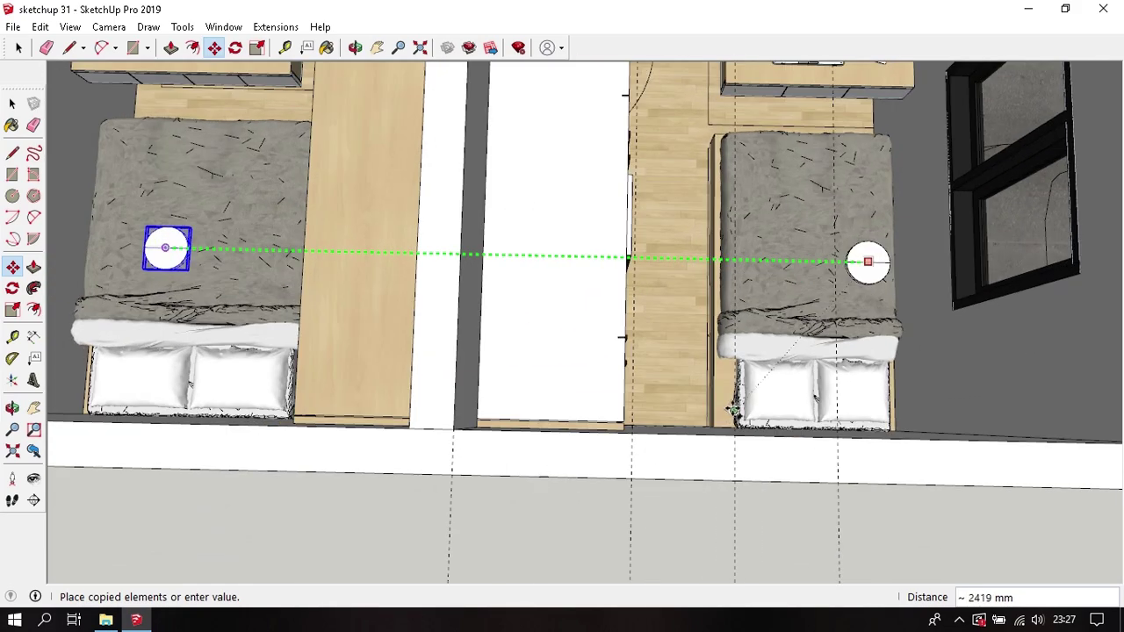
{"action": "left_click", "coordinate": [736, 430]}
{"action": "key", "text": "space"}
Step: Slide both right-room lights about 452 mm along the green axis into the aisle beside the bed
{"action": "scroll", "coordinate": [663, 335], "scroll_direction": "down", "scroll_amount": 2}
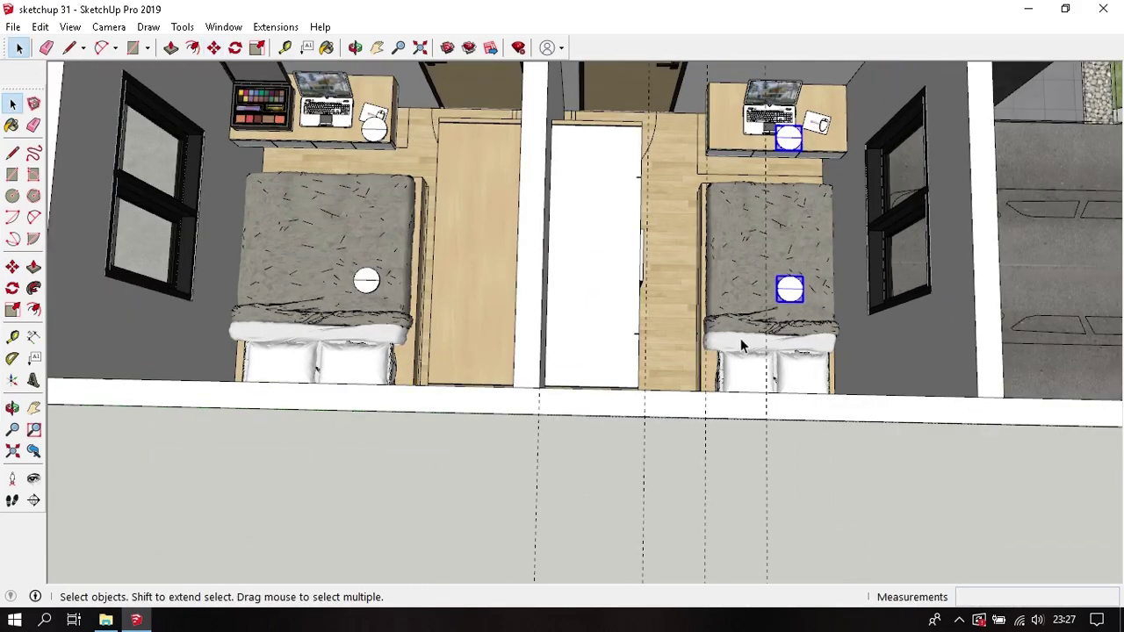
{"action": "middle_click_drag", "start_coordinate": [741, 345], "coordinate": [667, 343]}
{"action": "scroll", "coordinate": [668, 334], "scroll_direction": "up", "scroll_amount": 1}
{"action": "scroll", "coordinate": [671, 316], "scroll_direction": "up", "scroll_amount": 3}
{"action": "key", "text": "m"}
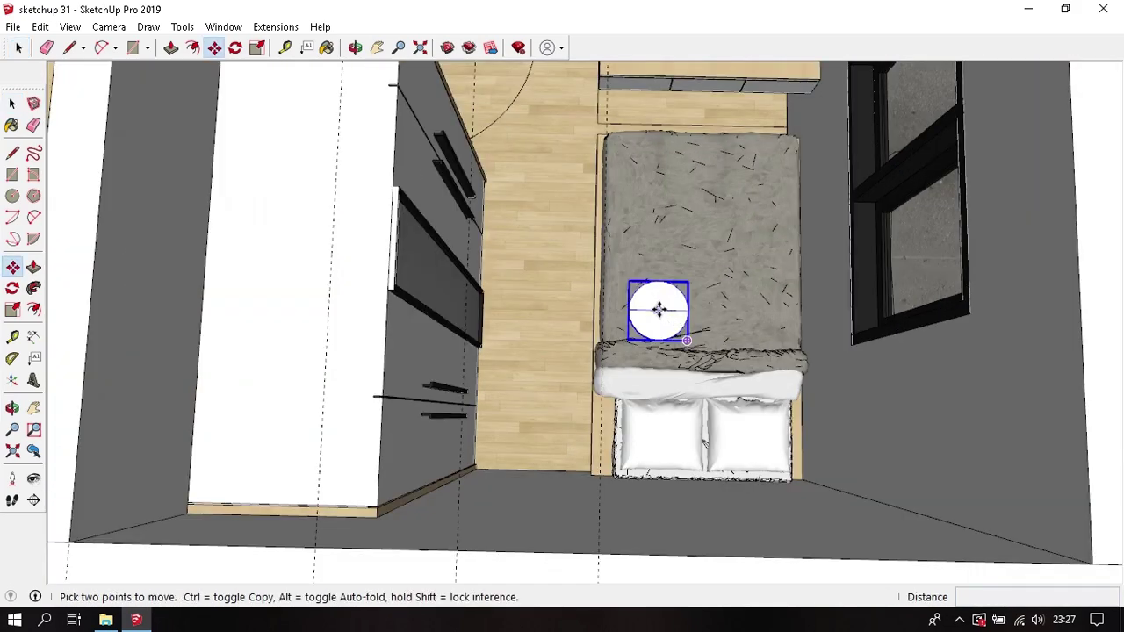
{"action": "scroll", "coordinate": [659, 308], "scroll_direction": "down", "scroll_amount": 2}
{"action": "left_click", "coordinate": [658, 308]}
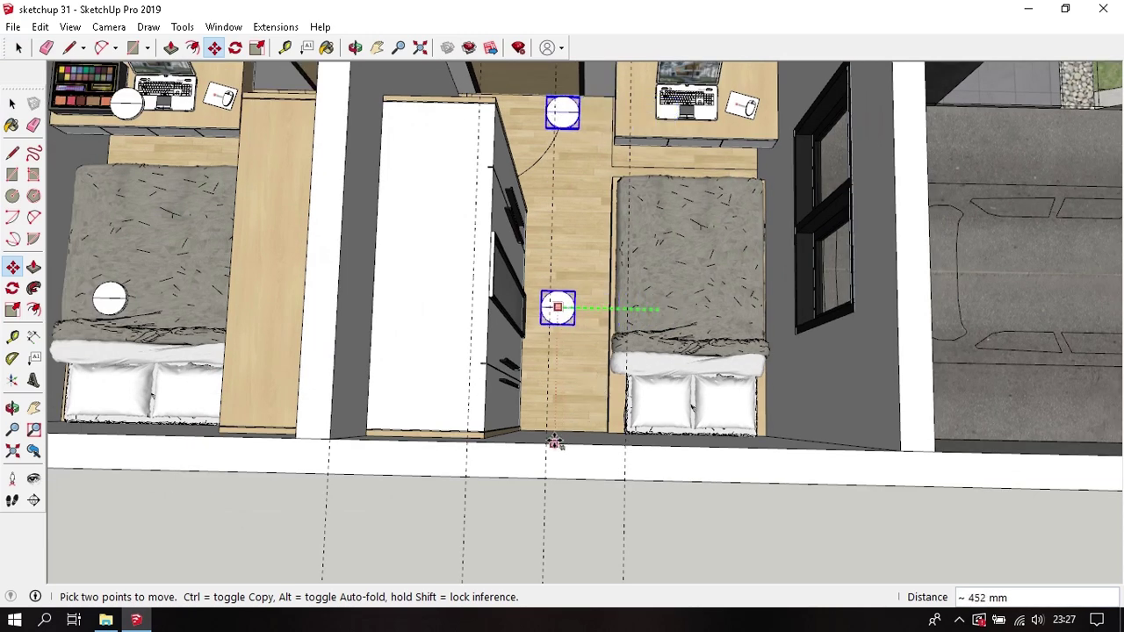
{"action": "key", "text": "space"}
{"action": "scroll", "coordinate": [619, 255], "scroll_direction": "down", "scroll_amount": 3}
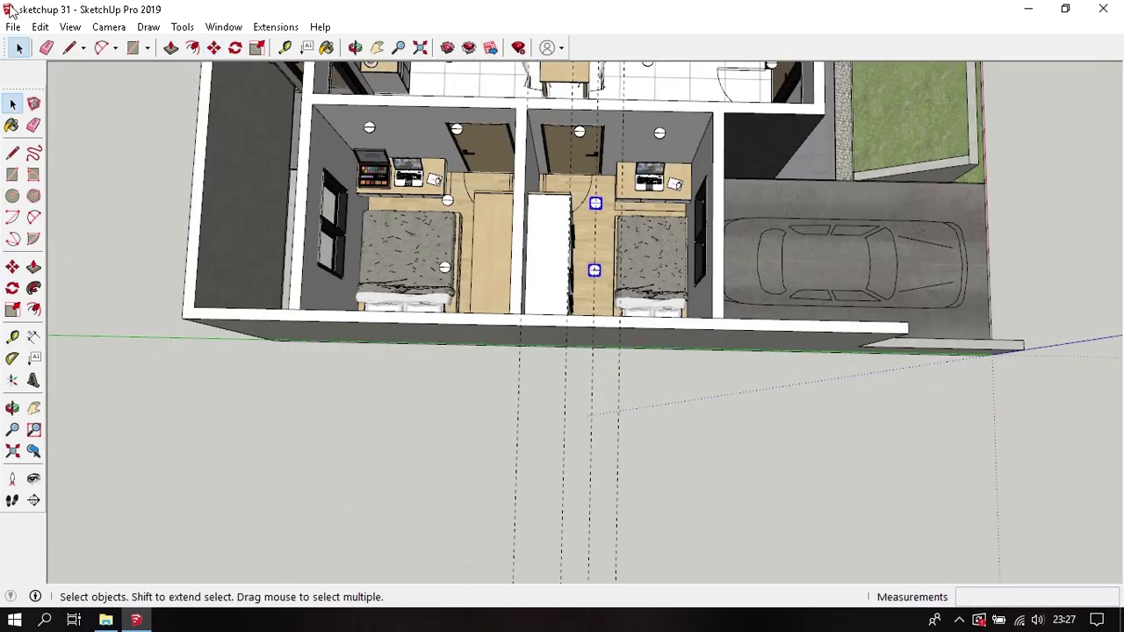
Step: Remove all guide lines with Edit > Delete Guides
{"action": "left_click", "coordinate": [39, 26]}
{"action": "left_click", "coordinate": [167, 180]}
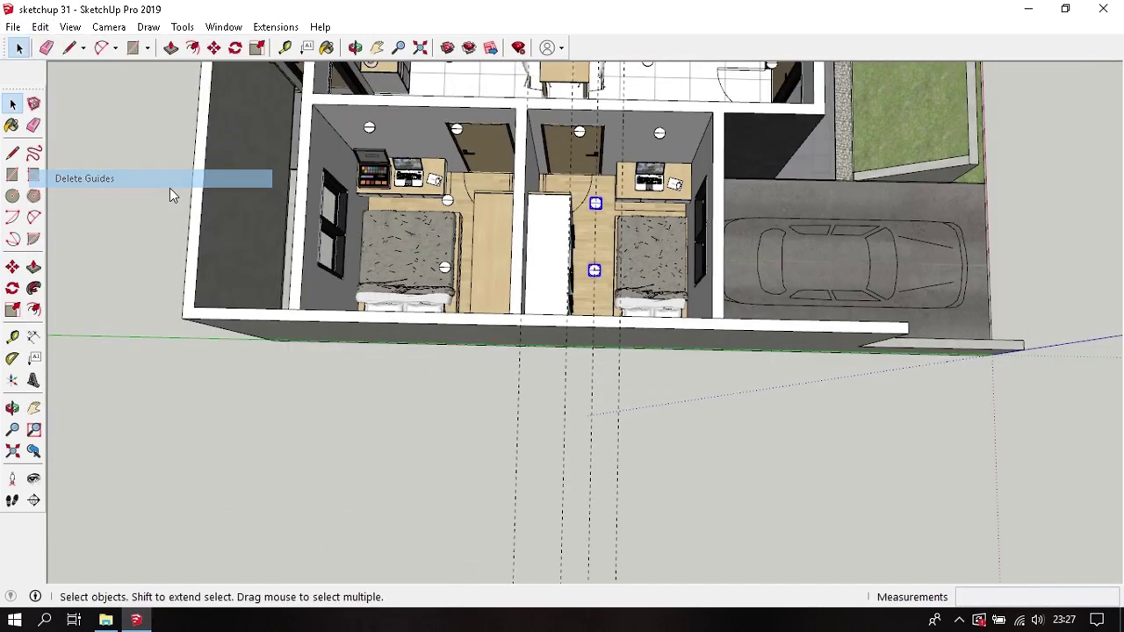
{"action": "mouse_move", "coordinate": [491, 298]}
{"action": "middle_mouse_down"}
{"action": "mouse_move", "coordinate": [494, 354]}
{"action": "mouse_move", "coordinate": [221, 220]}
{"action": "middle_mouse_up"}
Step: Restore the hidden roof slabs with Edit > Unhide > Last
{"action": "left_click", "coordinate": [40, 26]}
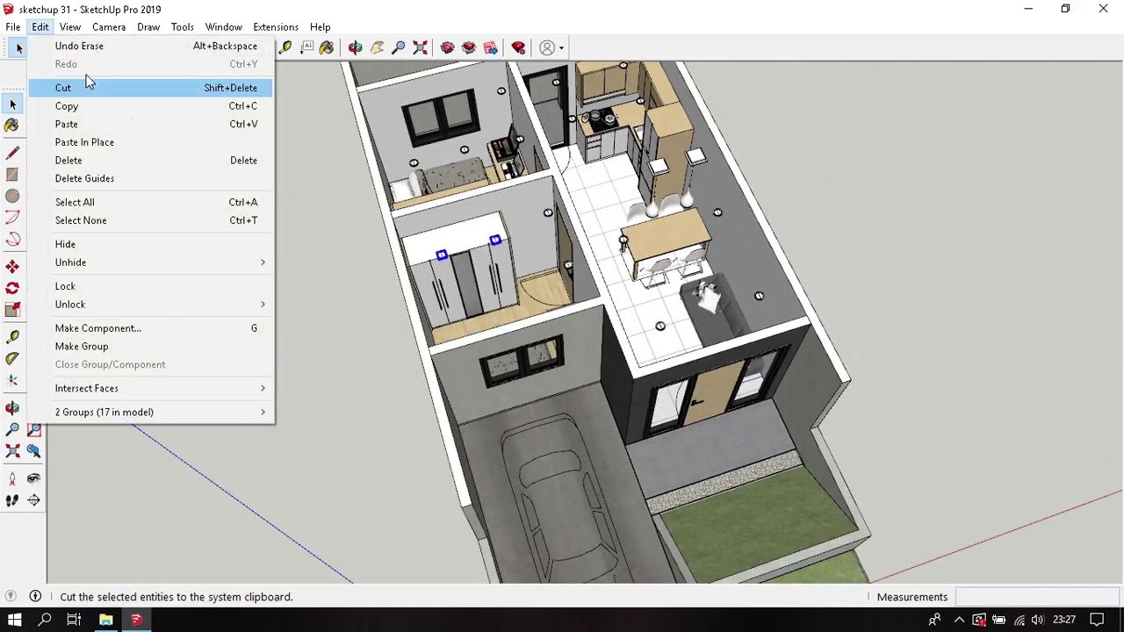
{"action": "left_click", "coordinate": [306, 278]}
{"action": "mouse_move", "coordinate": [376, 302]}
{"action": "middle_mouse_down"}
{"action": "mouse_move", "coordinate": [261, 231]}
{"action": "mouse_move", "coordinate": [307, 263]}
{"action": "mouse_move", "coordinate": [374, 185]}
{"action": "middle_mouse_up"}
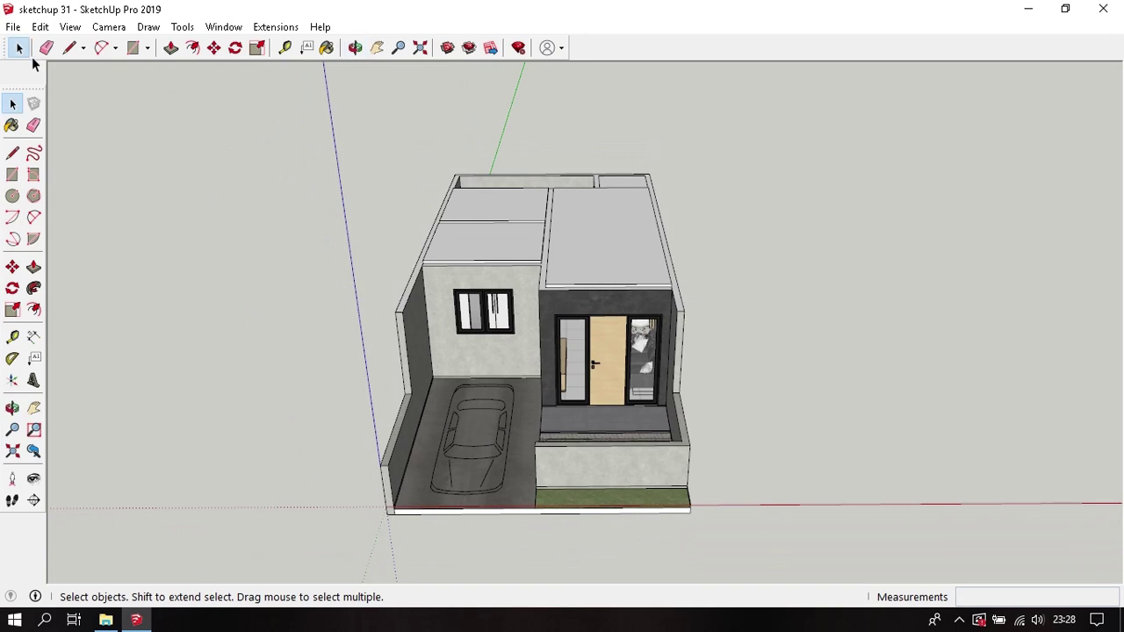
Step: Place a section plane named Section 2 against the front face of the house
{"action": "left_click", "coordinate": [184, 27]}
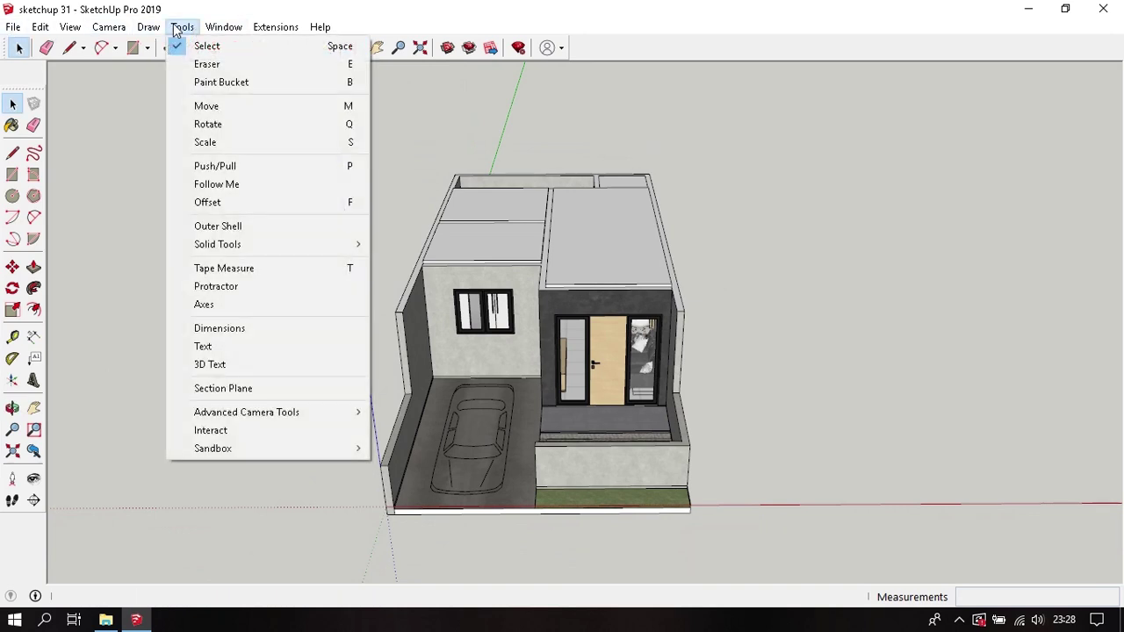
{"action": "left_click", "coordinate": [277, 388]}
{"action": "left_click", "coordinate": [397, 366]}
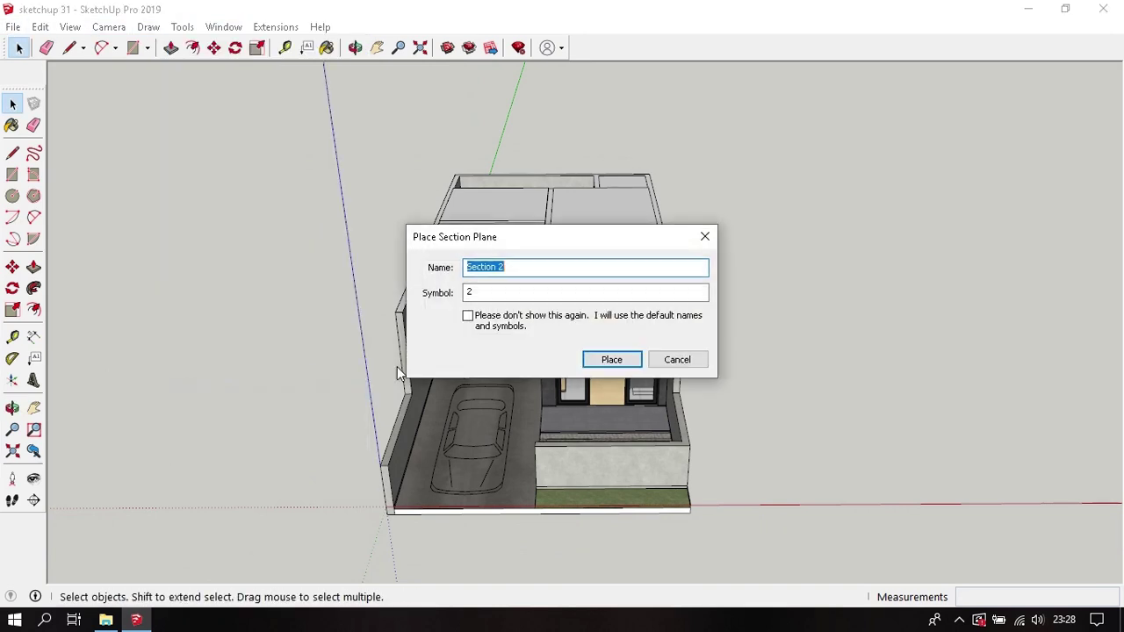
{"action": "left_click", "coordinate": [601, 367]}
{"action": "scroll", "coordinate": [557, 306], "scroll_direction": "up", "scroll_amount": 2}
{"action": "left_click", "coordinate": [554, 275]}
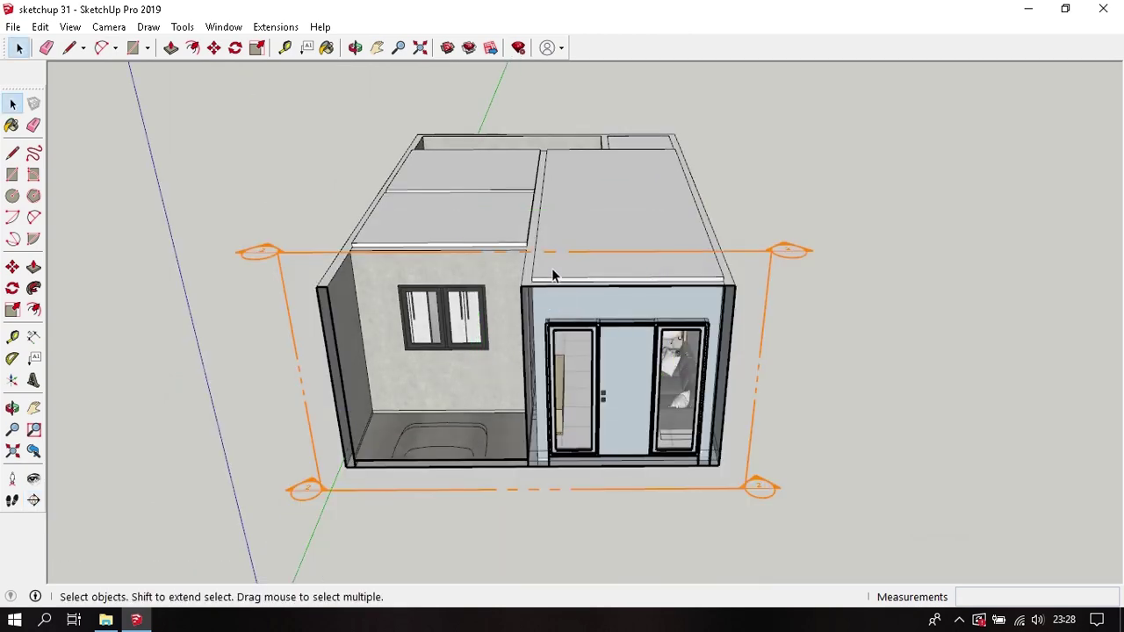
Step: Move the section plane about 1119 mm into the house to cut open the interior
{"action": "left_click", "coordinate": [764, 309]}
{"action": "key", "text": "m"}
{"action": "scroll", "coordinate": [765, 316], "scroll_direction": "up", "scroll_amount": 1}
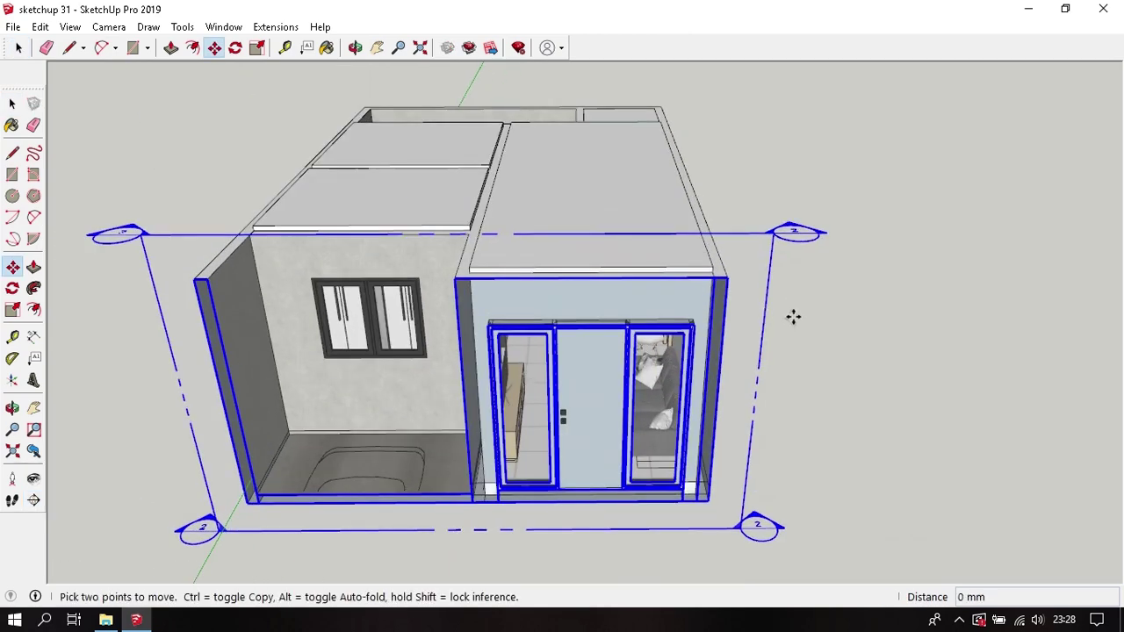
{"action": "left_click_drag", "start_coordinate": [793, 317], "coordinate": [790, 274]}
{"action": "key", "text": "space"}
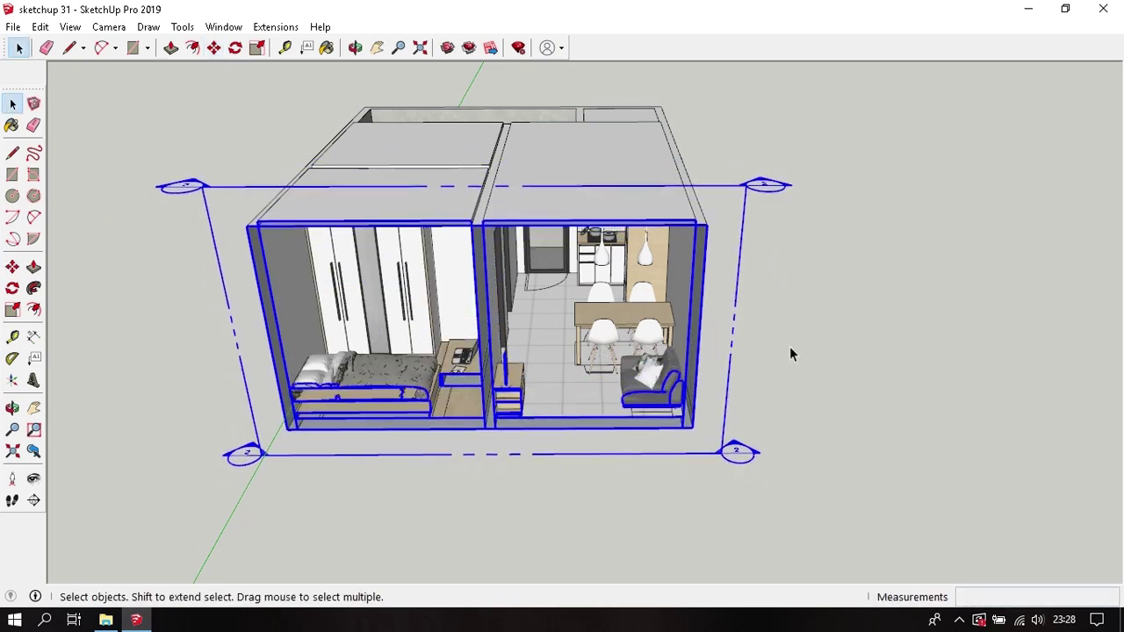
{"action": "left_click", "coordinate": [791, 351]}
Step: Orbit from a level front view to a raised three-quarter view around the house exterior
{"action": "mouse_move", "coordinate": [515, 326]}
{"action": "middle_mouse_down"}
{"action": "mouse_move", "coordinate": [545, 242]}
{"action": "mouse_move", "coordinate": [442, 150]}
{"action": "middle_mouse_up"}
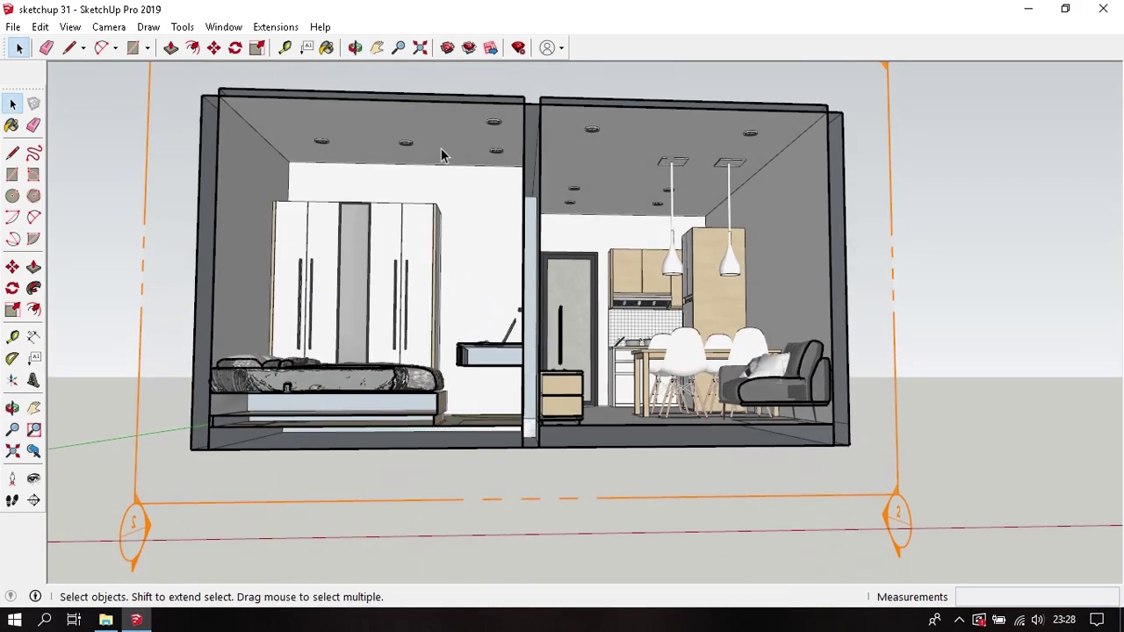
{"action": "scroll", "coordinate": [439, 144], "scroll_direction": "up", "scroll_amount": 3}
{"action": "scroll", "coordinate": [439, 145], "scroll_direction": "up", "scroll_amount": 3}
{"action": "mouse_move", "coordinate": [449, 188]}
{"action": "middle_mouse_down"}
{"action": "mouse_move", "coordinate": [451, 259]}
{"action": "mouse_move", "coordinate": [723, 274]}
{"action": "mouse_move", "coordinate": [693, 233]}
{"action": "mouse_move", "coordinate": [595, 187]}
{"action": "middle_mouse_up"}
{"action": "scroll", "coordinate": [581, 188], "scroll_direction": "down", "scroll_amount": 3}
{"action": "scroll", "coordinate": [582, 188], "scroll_direction": "down", "scroll_amount": 5}
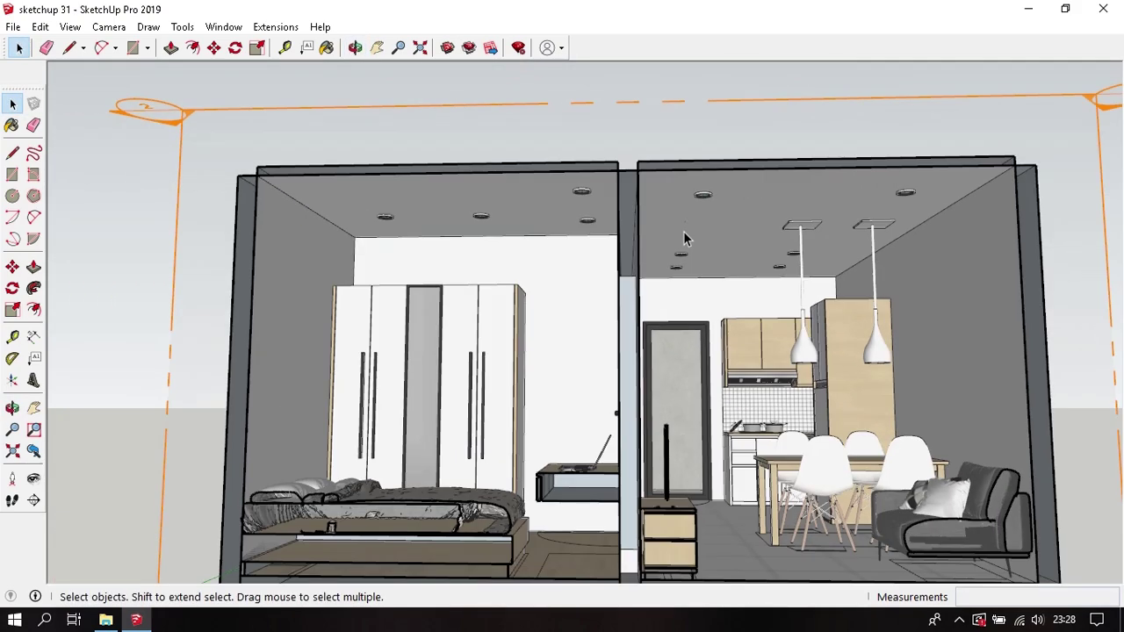
{"action": "middle_click_drag", "start_coordinate": [682, 238], "coordinate": [747, 293]}
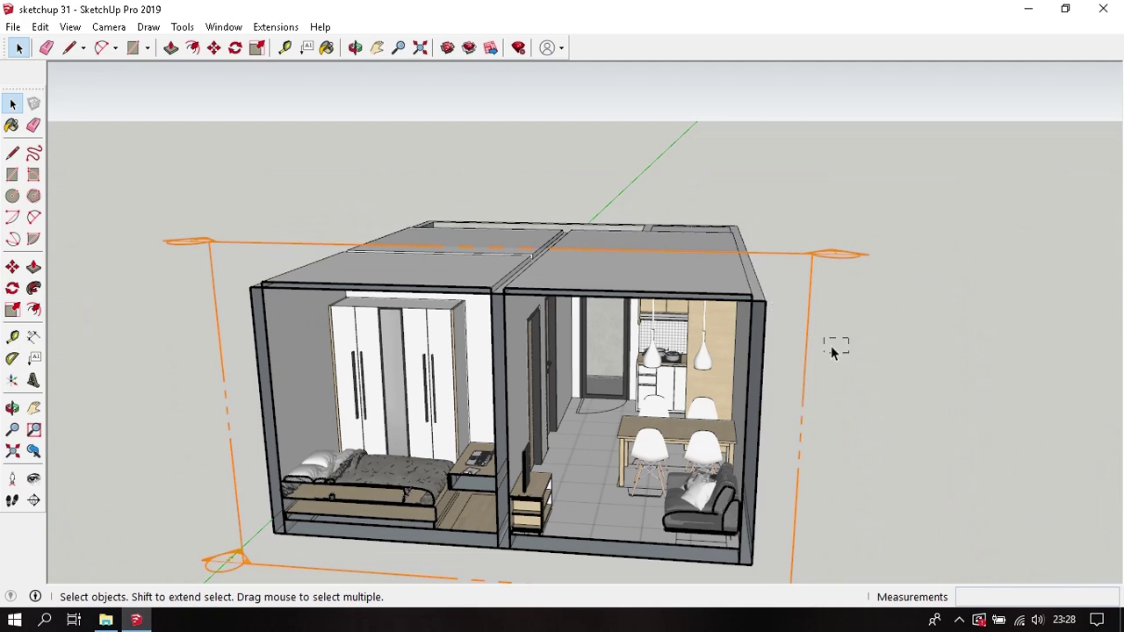
{"action": "left_click_drag", "start_coordinate": [849, 337], "coordinate": [799, 392]}
{"action": "mouse_move", "coordinate": [575, 284]}
{"action": "middle_mouse_down"}
{"action": "mouse_move", "coordinate": [602, 222]}
{"action": "mouse_move", "coordinate": [647, 251]}
{"action": "mouse_move", "coordinate": [619, 279]}
{"action": "middle_mouse_up"}
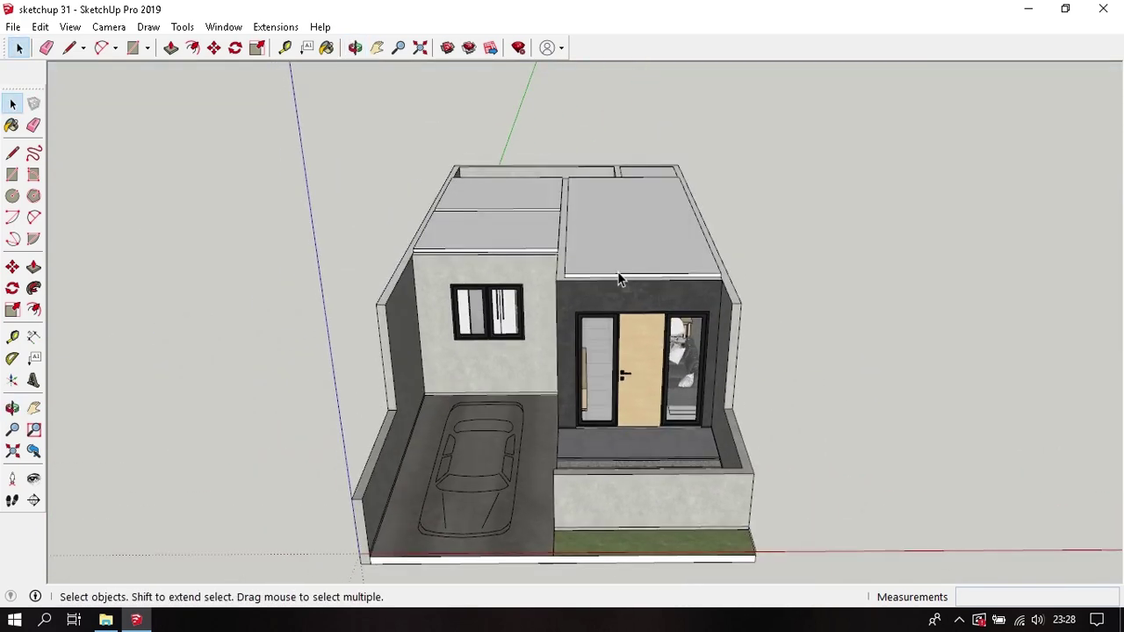